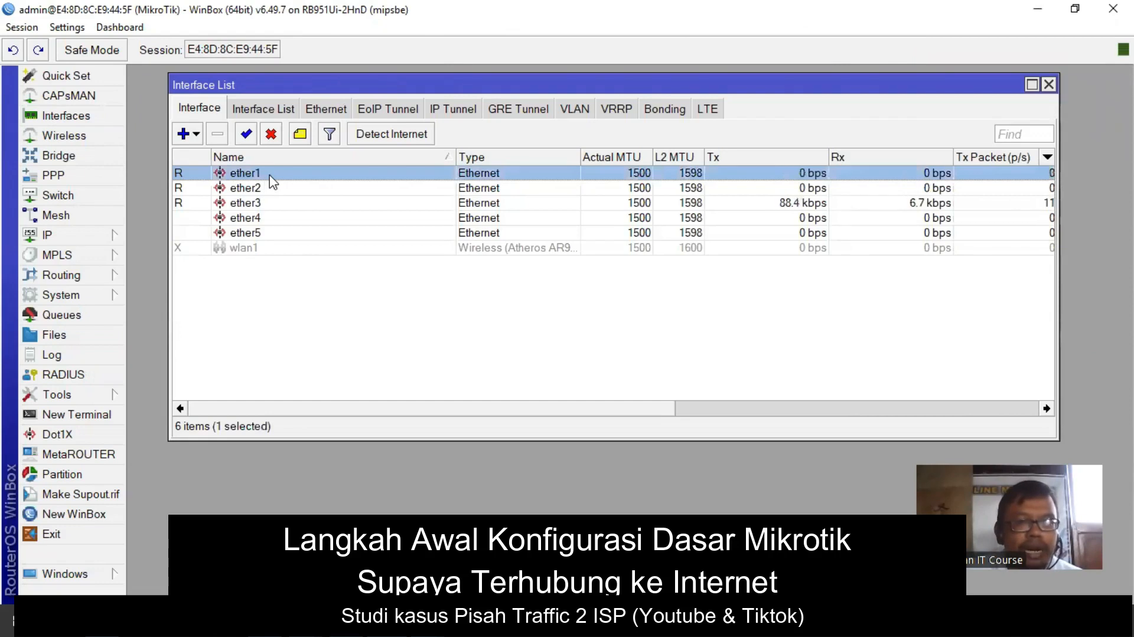
- Rename ether1 to 'ISP 1 - CBN' and ether2 to 'ISP 2 - Indihome'
{"action": "double_click", "coordinate": [319, 173]}
{"action": "left_click", "coordinate": [461, 151]}
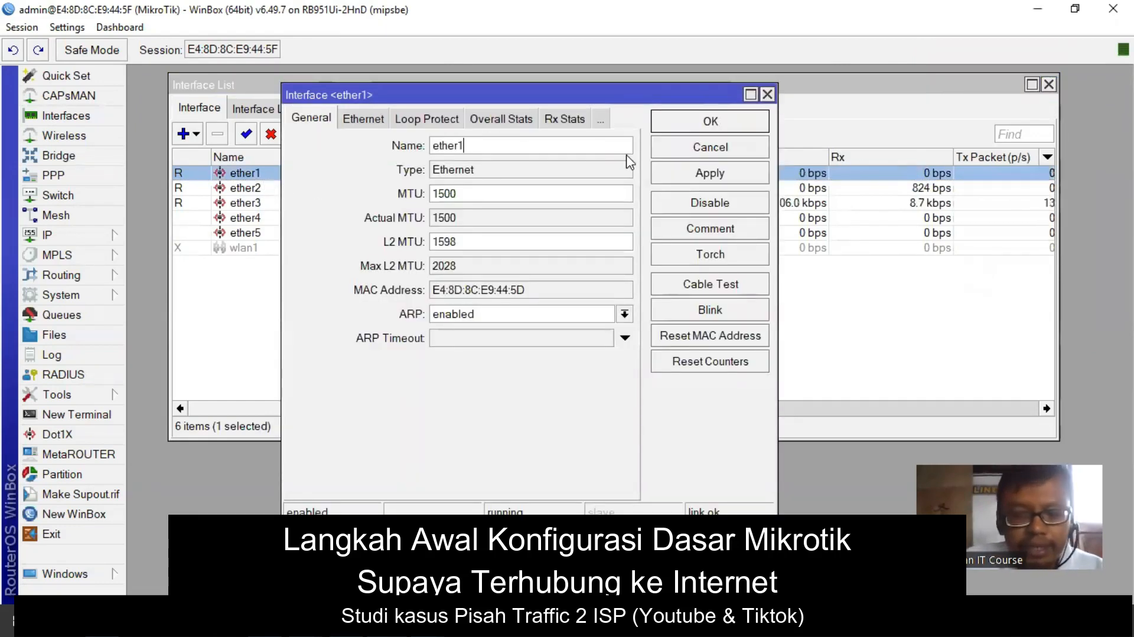
{"action": "type", "text": "ISP 1 - CBN"}
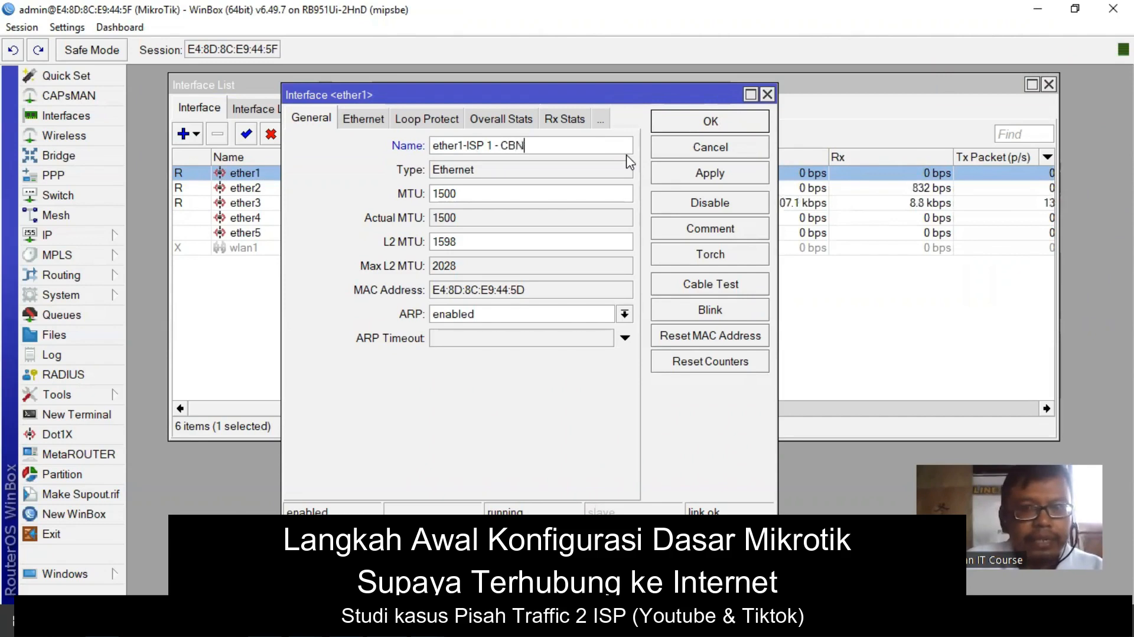
{"action": "left_click", "coordinate": [732, 120]}
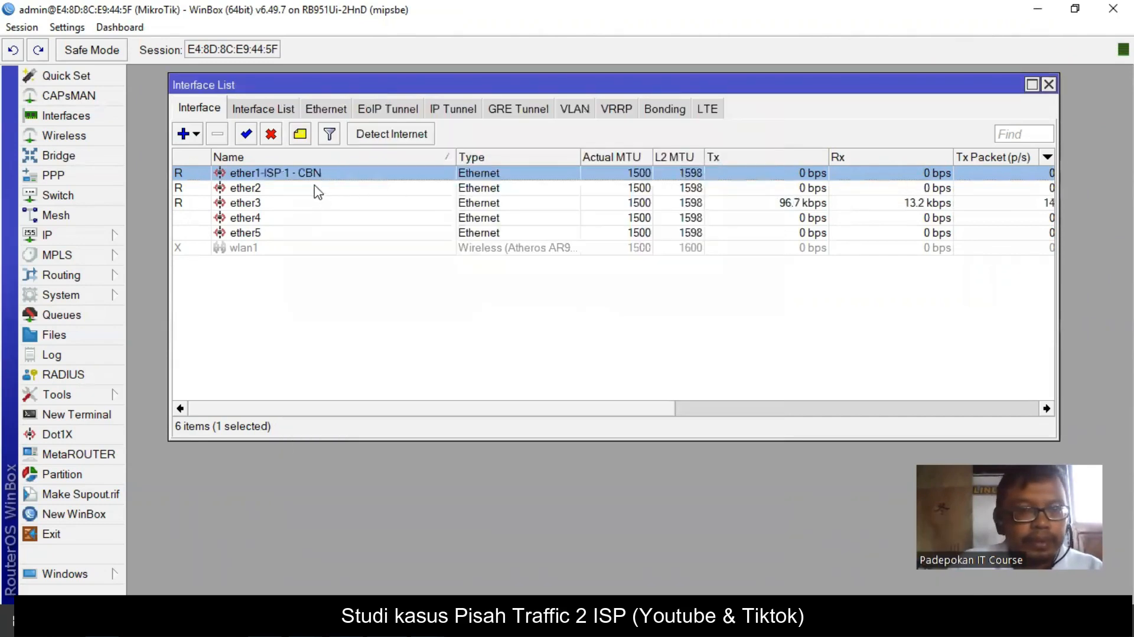
{"action": "double_click", "coordinate": [318, 189]}
{"action": "left_click", "coordinate": [532, 142]}
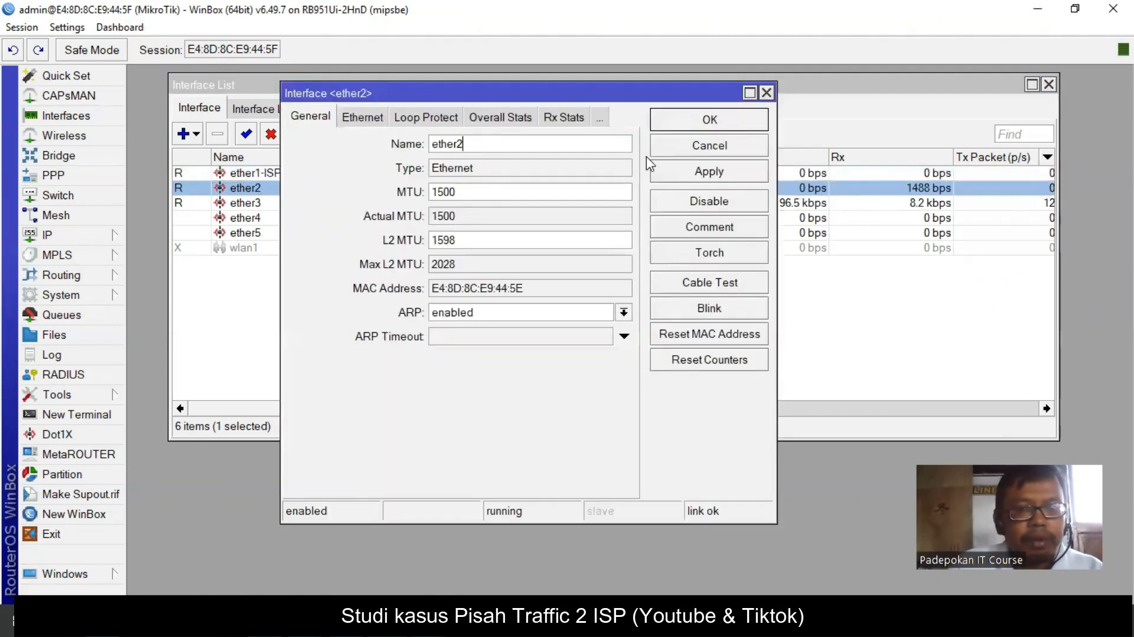
{"action": "type", "text": "- ISP 2 - Indihome"}
{"action": "left_click", "coordinate": [700, 126]}
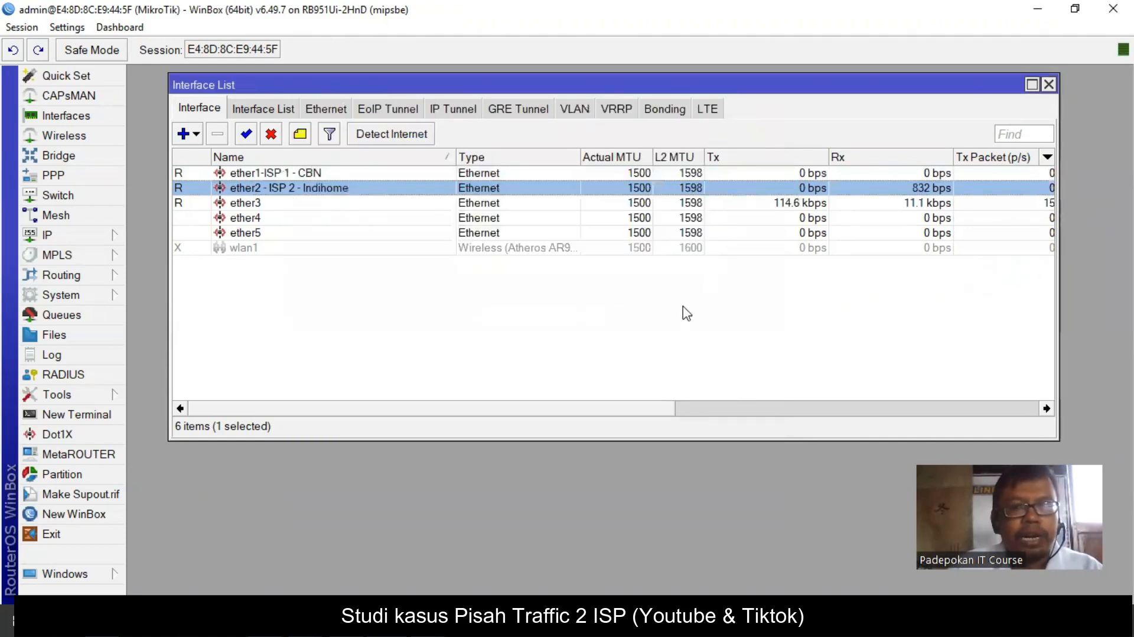
- Rename ether3 to 'LAN Kabel' and ether4 to 'Hotspot'
{"action": "double_click", "coordinate": [254, 202]}
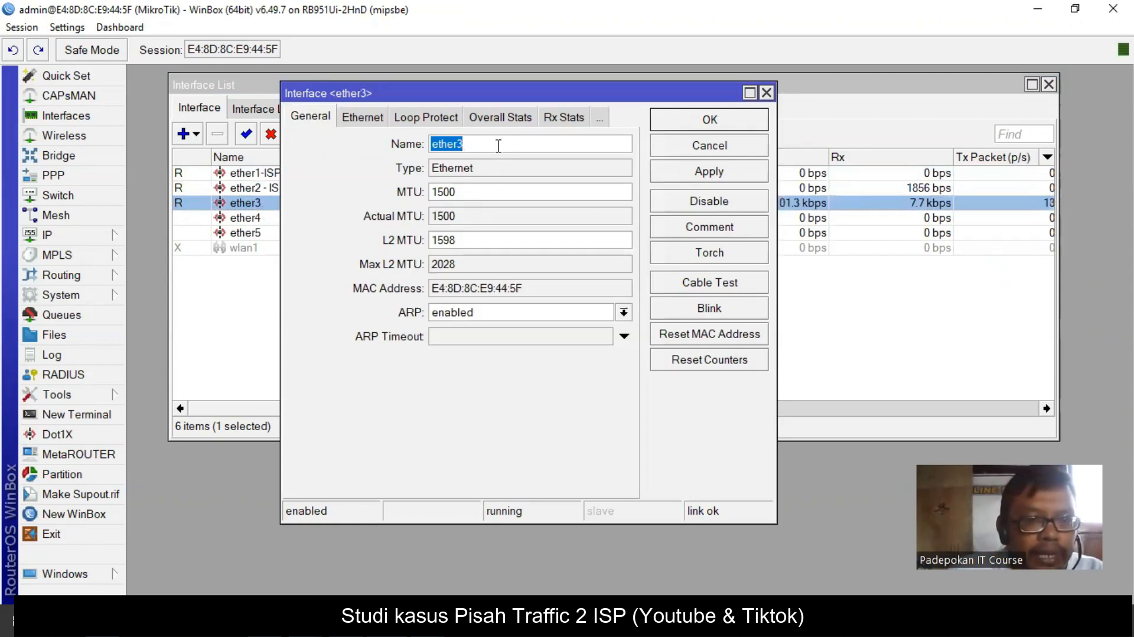
{"action": "left_click", "coordinate": [499, 146]}
{"action": "type", "text": "- LAN "}
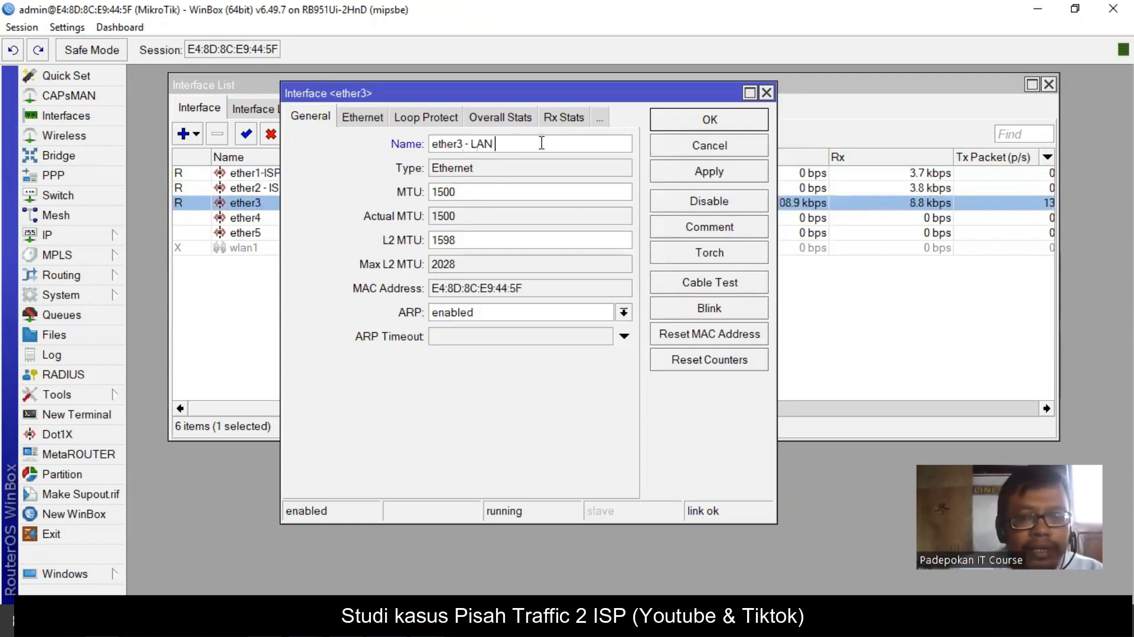
{"action": "type", "text": "Kabel"}
{"action": "left_click", "coordinate": [733, 122]}
{"action": "double_click", "coordinate": [276, 217]}
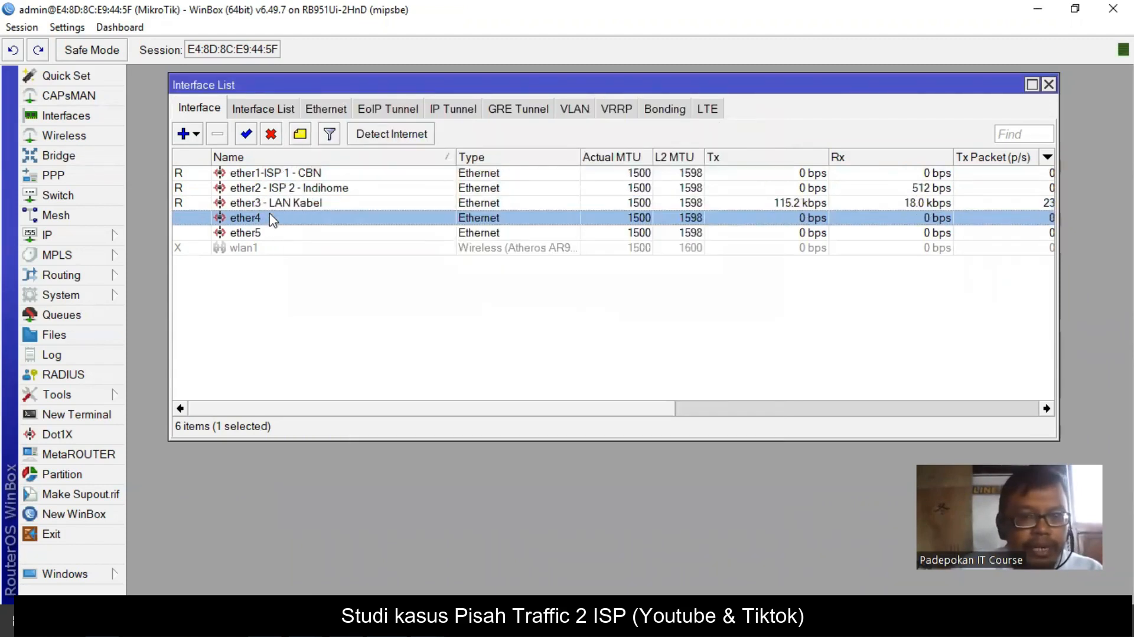
{"action": "left_click", "coordinate": [505, 145]}
{"action": "type", "text": "- Hotspo"}
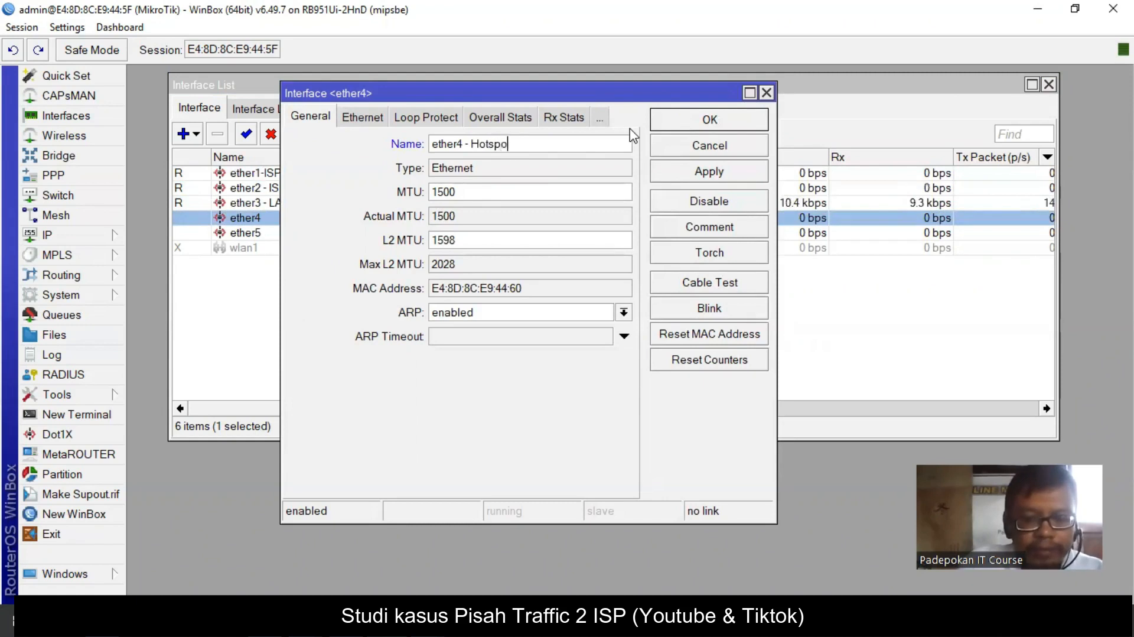
{"action": "left_click", "coordinate": [720, 118]}
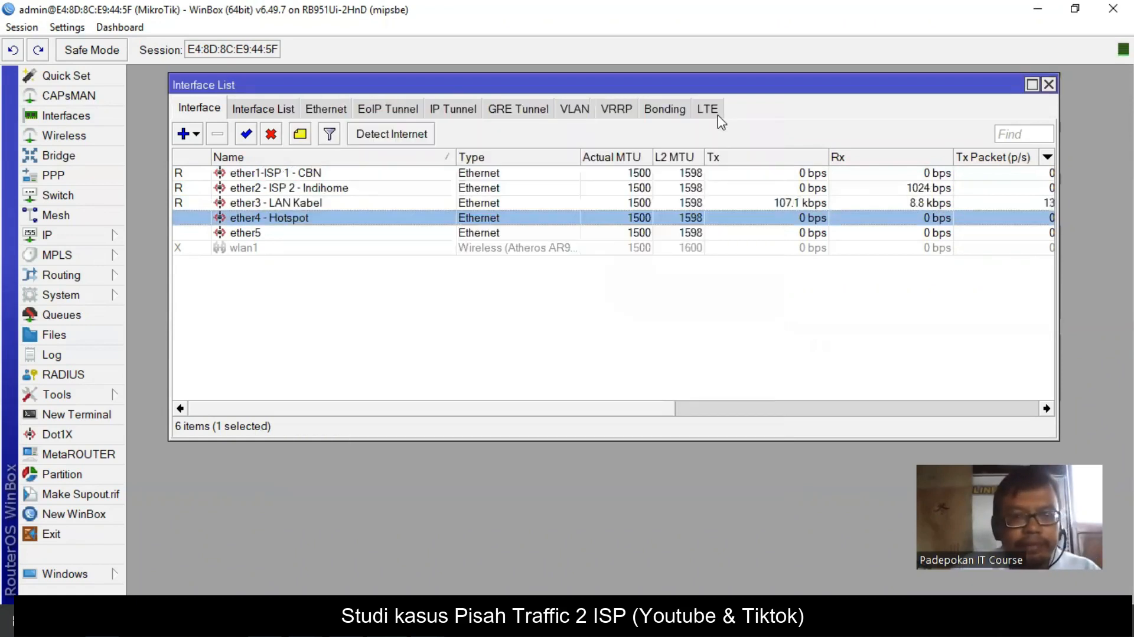
- Add IP address 192.168.30.1/24 on ether3 - LAN Kabel
{"action": "left_click", "coordinate": [62, 237]}
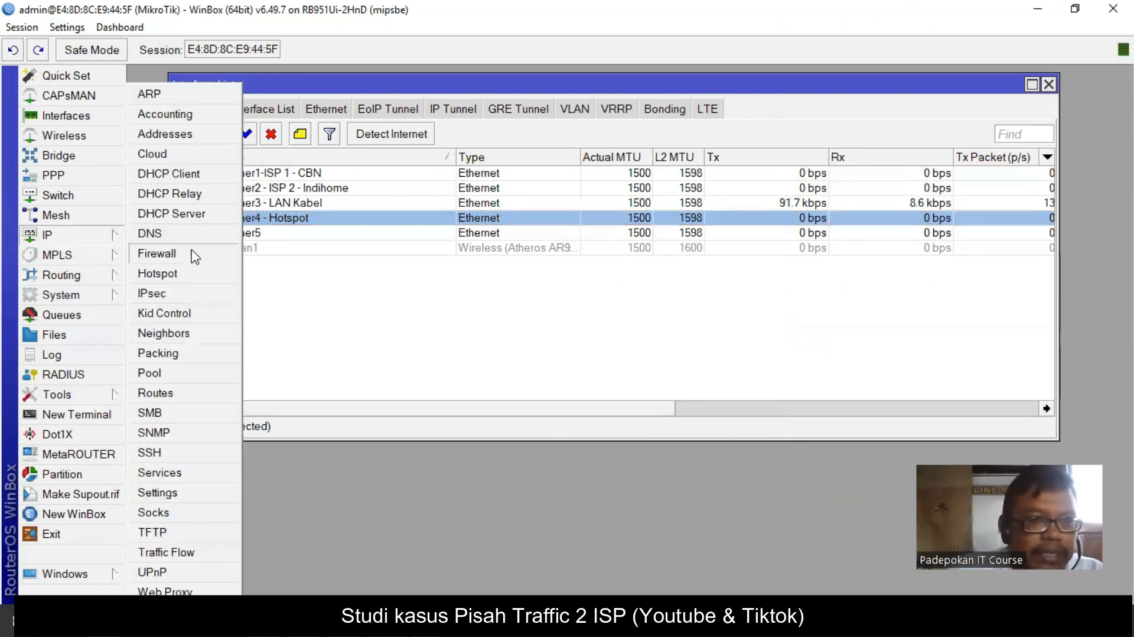
{"action": "left_click", "coordinate": [180, 135]}
{"action": "left_click_drag", "start_coordinate": [397, 88], "coordinate": [485, 204]}
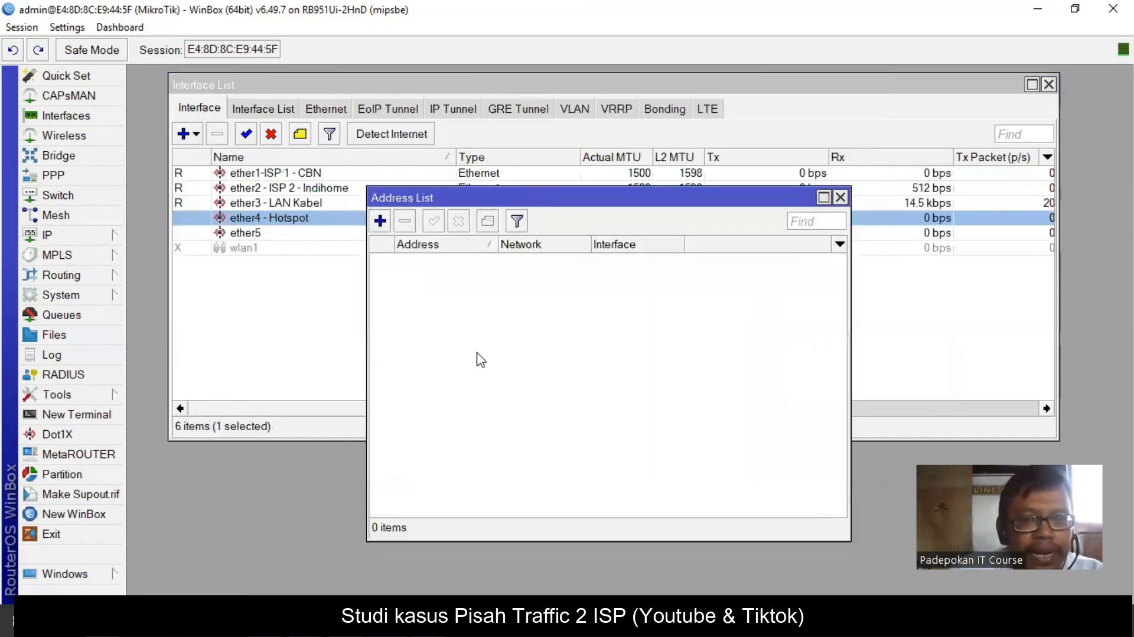
{"action": "left_click", "coordinate": [381, 221]}
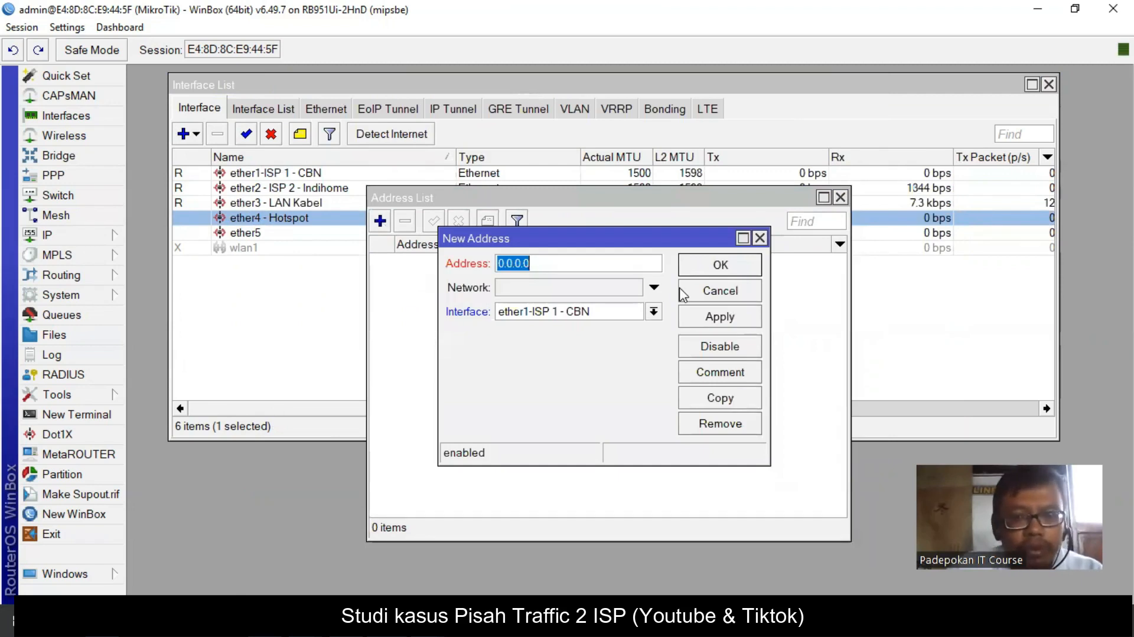
{"action": "type", "text": "192.168.30.1/24"}
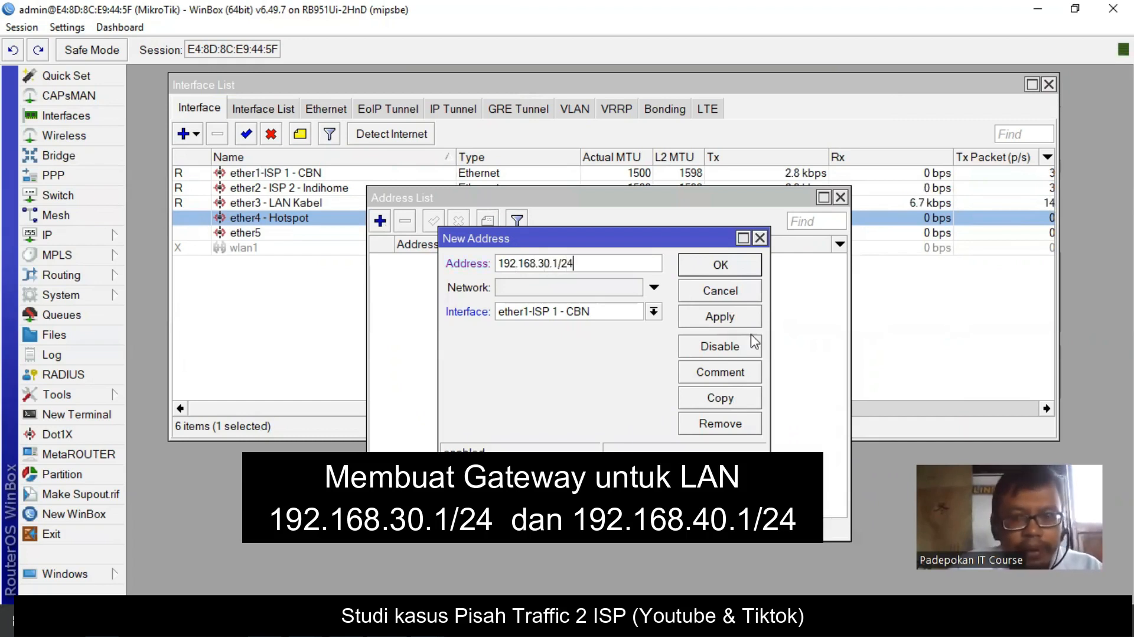
{"action": "left_click", "coordinate": [651, 313]}
{"action": "left_click", "coordinate": [650, 357]}
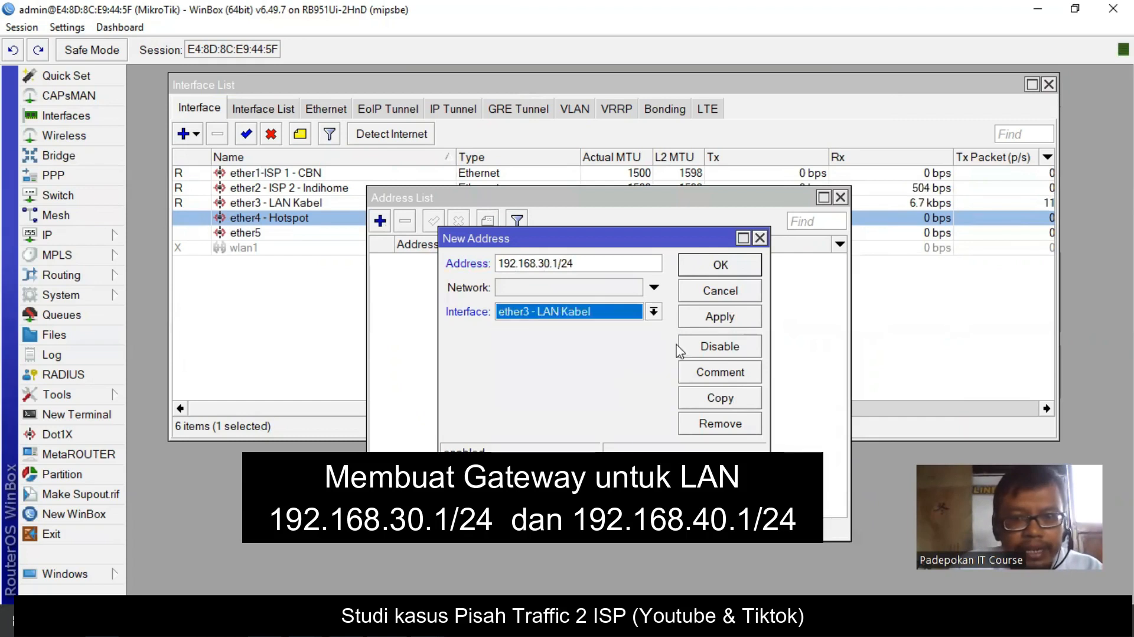
{"action": "left_click", "coordinate": [712, 318]}
{"action": "left_click", "coordinate": [722, 264]}
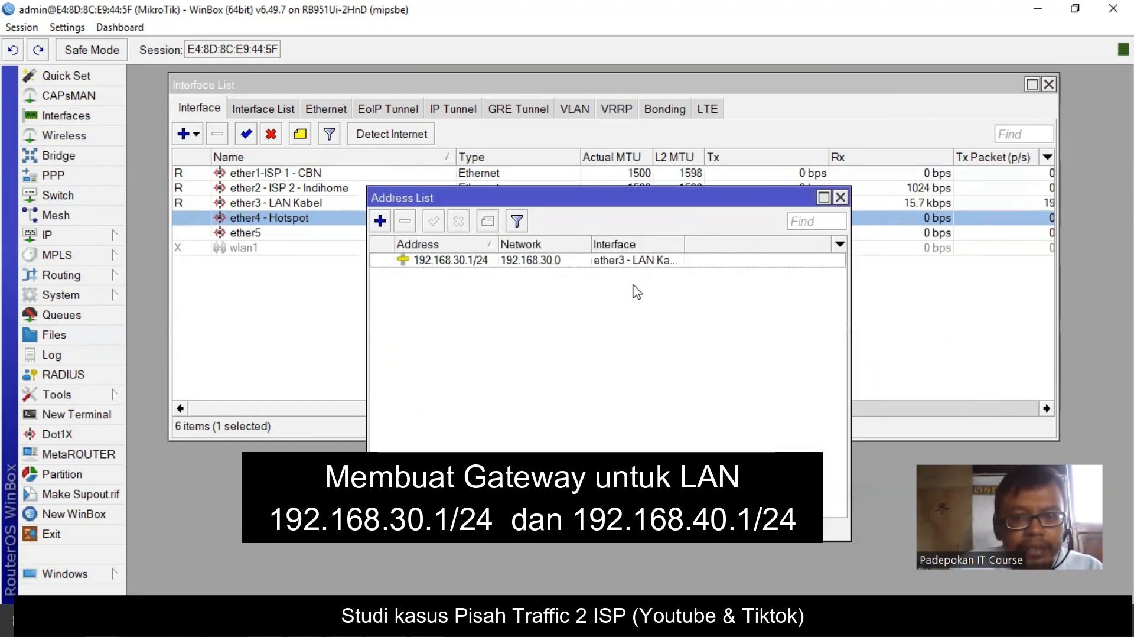
- Add IP address 192.168.40.1/24 on ether4 - Hotspot
{"action": "left_click", "coordinate": [380, 221]}
{"action": "type", "text": "192.168.40.1/2"}
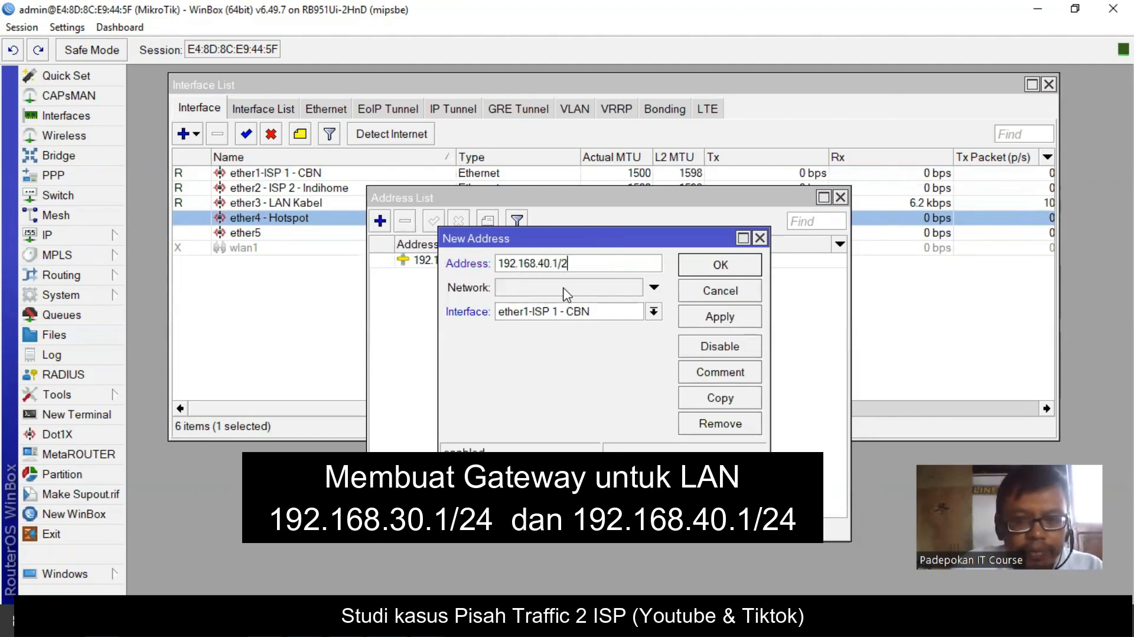
{"action": "type", "text": "4"}
{"action": "left_click", "coordinate": [654, 311]}
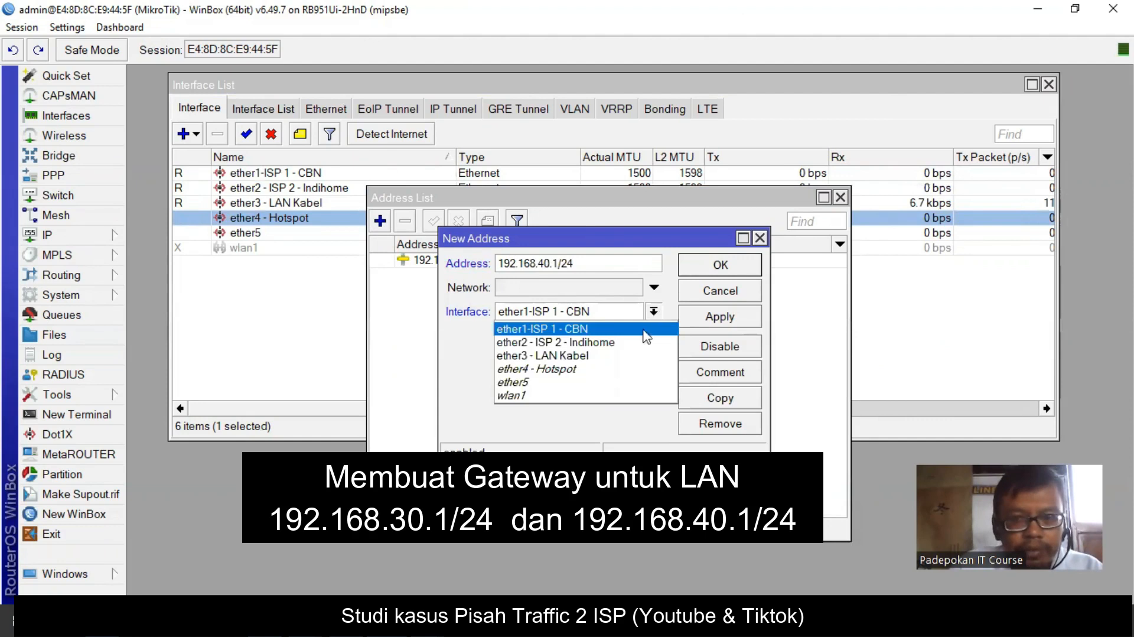
{"action": "left_click", "coordinate": [611, 370]}
{"action": "left_click", "coordinate": [718, 319]}
{"action": "left_click", "coordinate": [727, 272]}
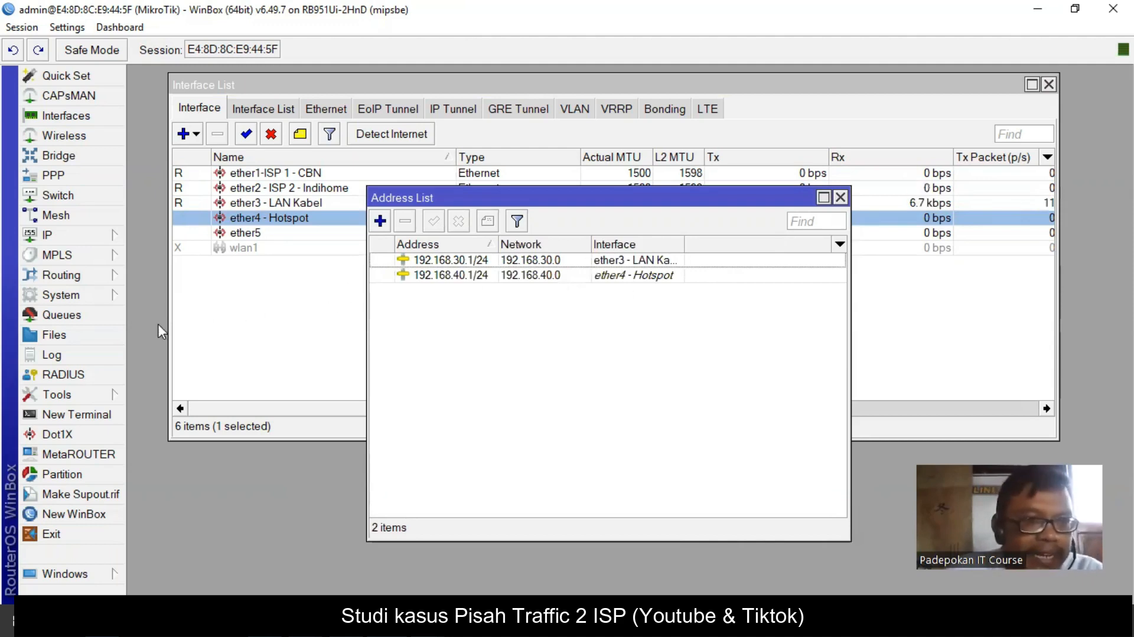
- Add a DHCP client on ether1-ISP 1 - CBN without a default route
{"action": "left_click", "coordinate": [55, 236]}
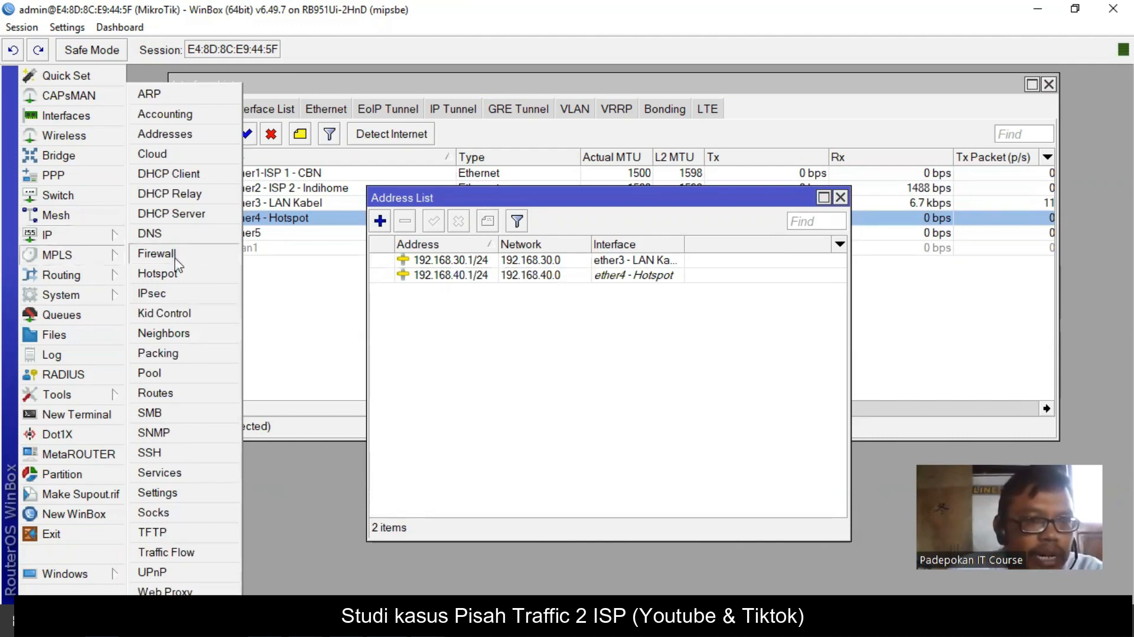
{"action": "left_click", "coordinate": [183, 173]}
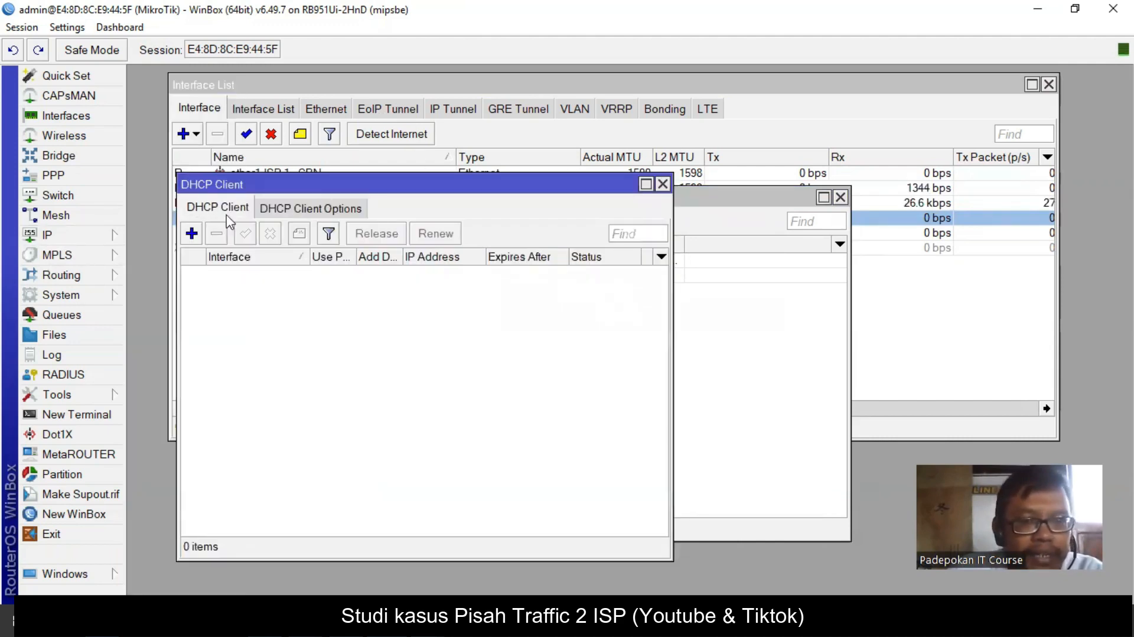
{"action": "left_click", "coordinate": [191, 233]}
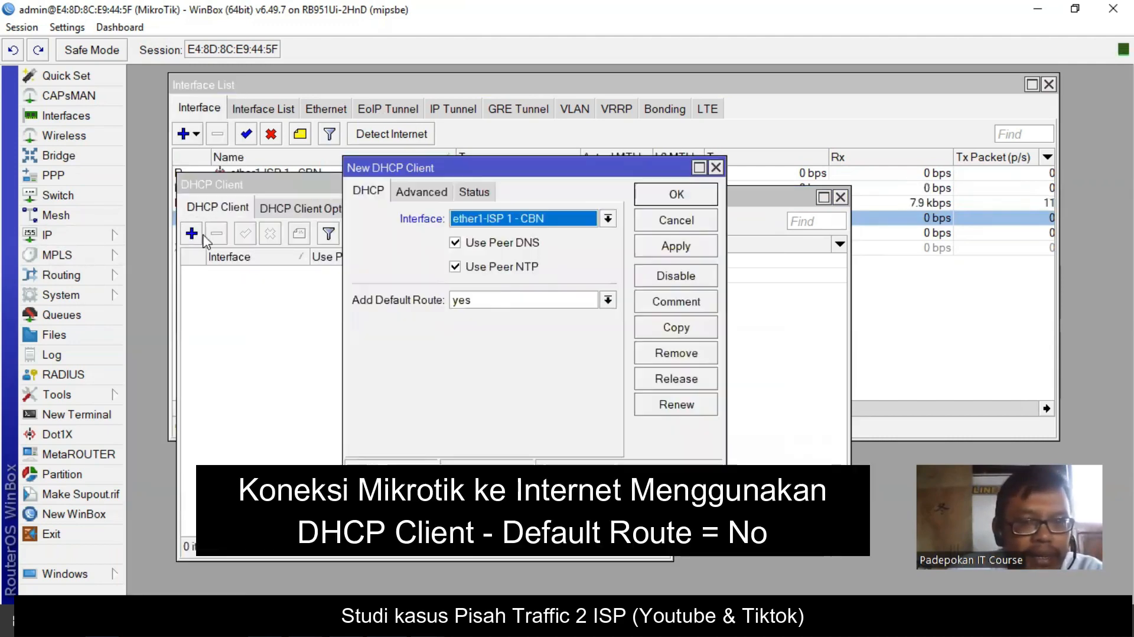
{"action": "left_click", "coordinate": [608, 218]}
{"action": "left_click", "coordinate": [522, 237]}
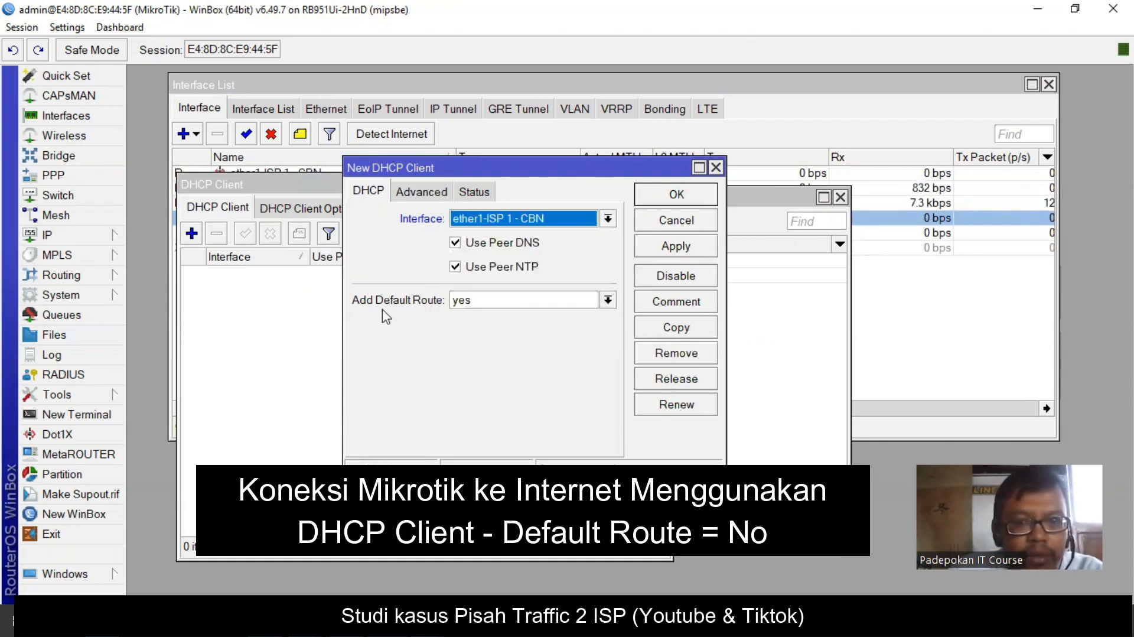
{"action": "left_click", "coordinate": [608, 300]}
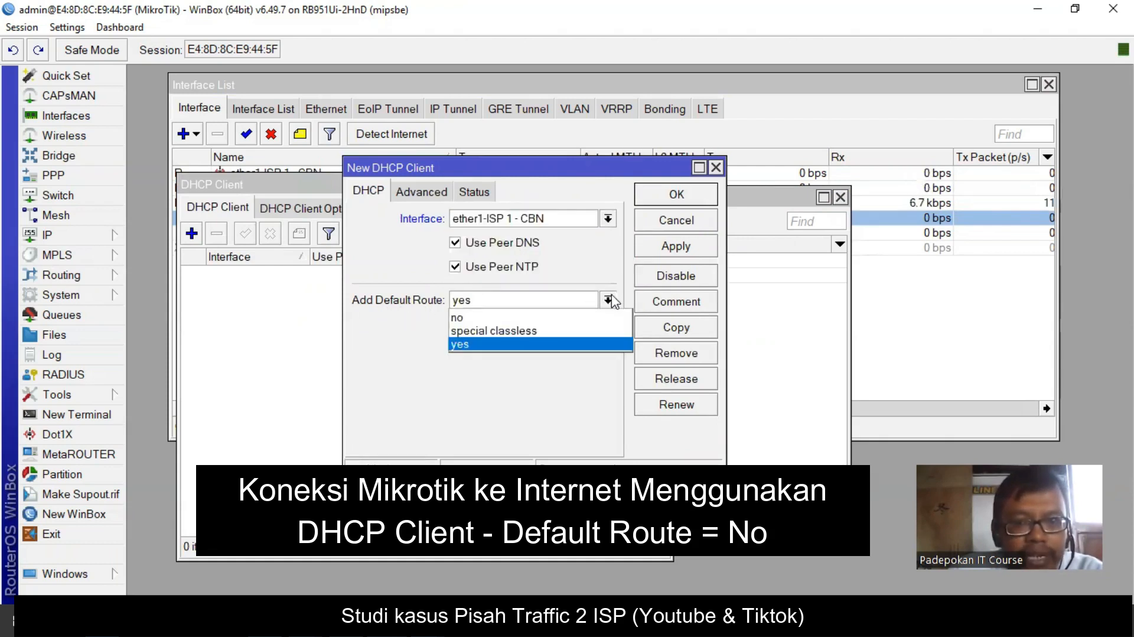
{"action": "left_click", "coordinate": [511, 318]}
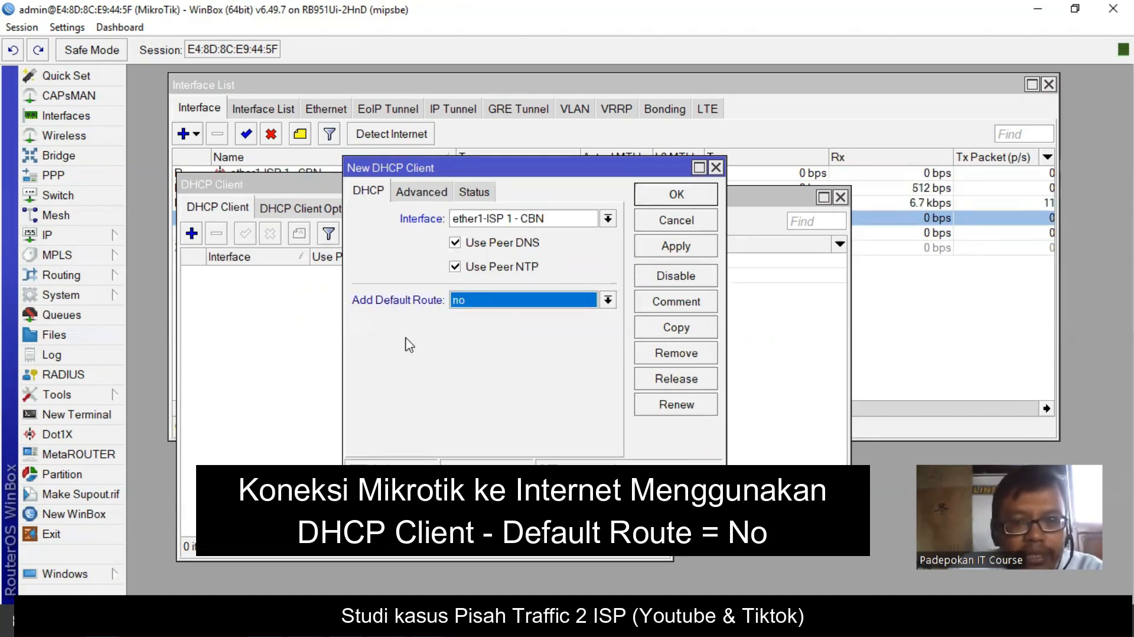
{"action": "left_click", "coordinate": [688, 252]}
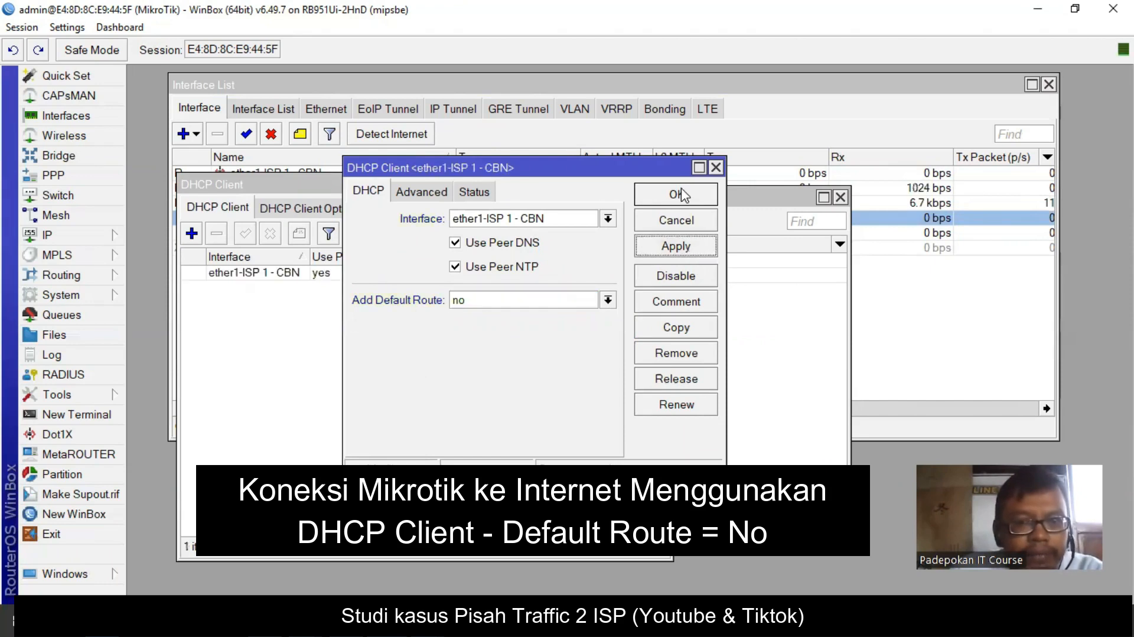
{"action": "left_click", "coordinate": [684, 195]}
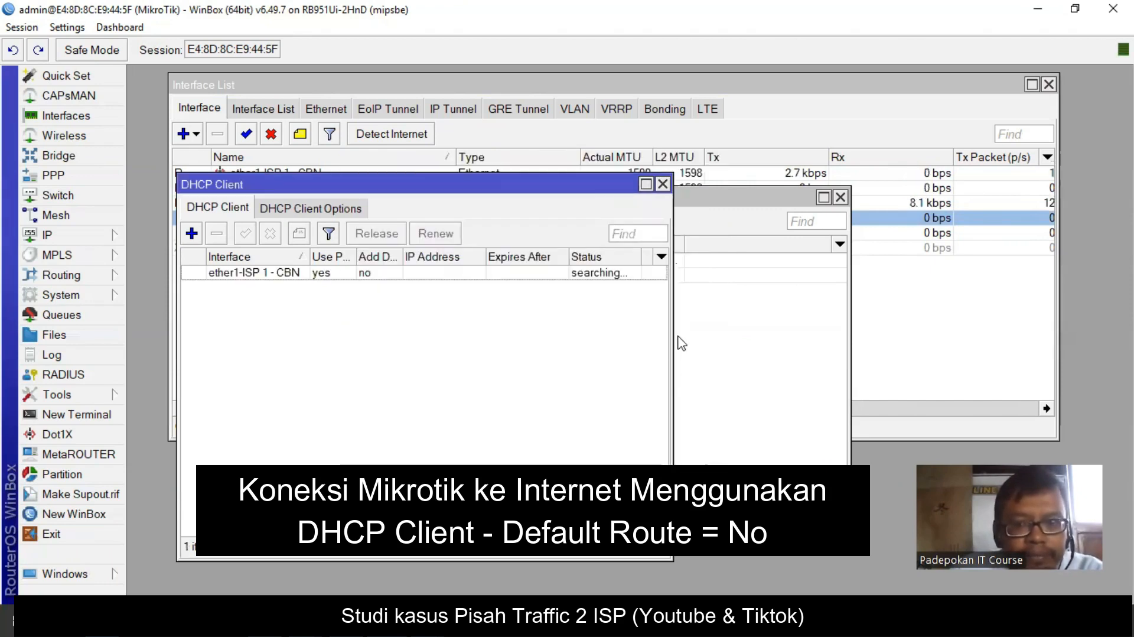
- Confirm the ether1 client is bound at 192.168.1.3/24 with gateway 192.168.1.1
{"action": "left_click_drag", "start_coordinate": [672, 336], "coordinate": [825, 325]}
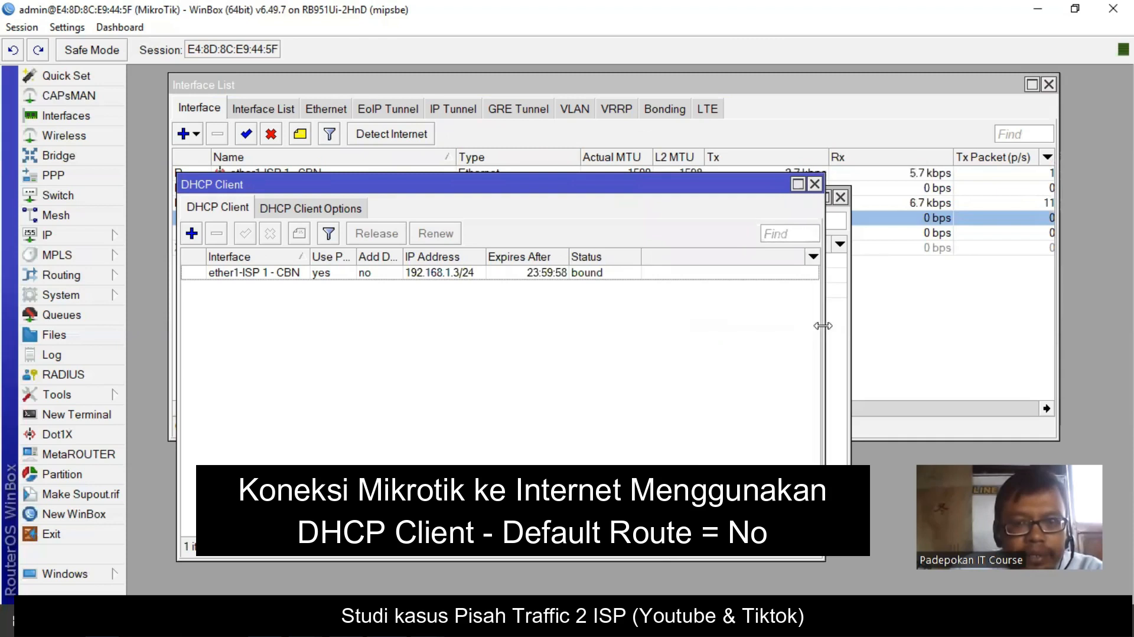
{"action": "left_click", "coordinate": [435, 272]}
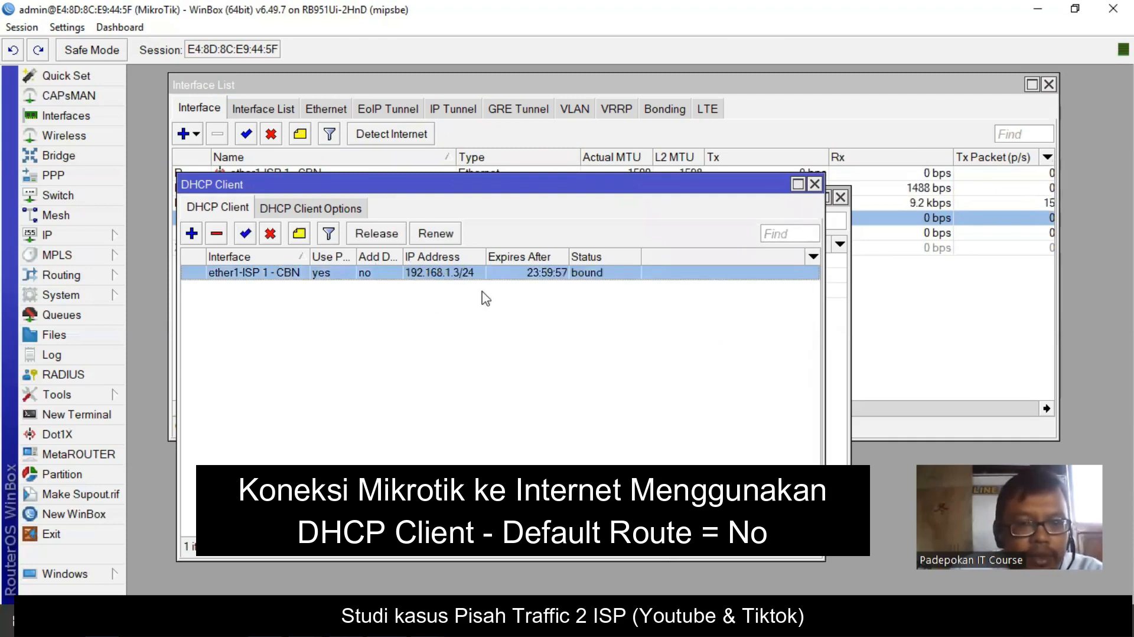
{"action": "double_click", "coordinate": [451, 275]}
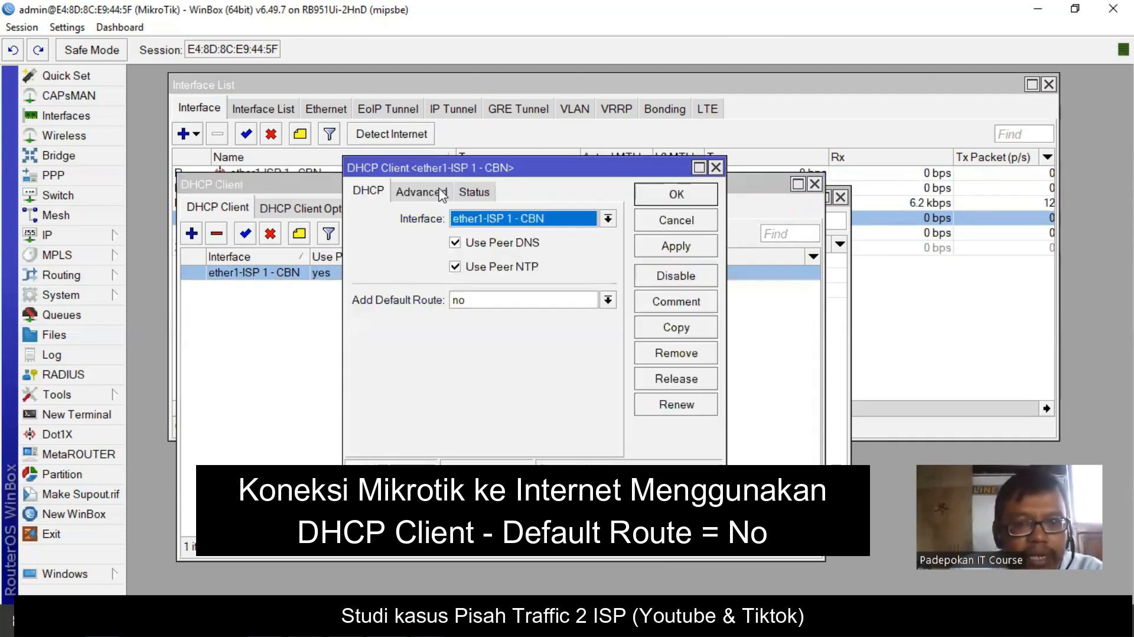
{"action": "left_click", "coordinate": [473, 191]}
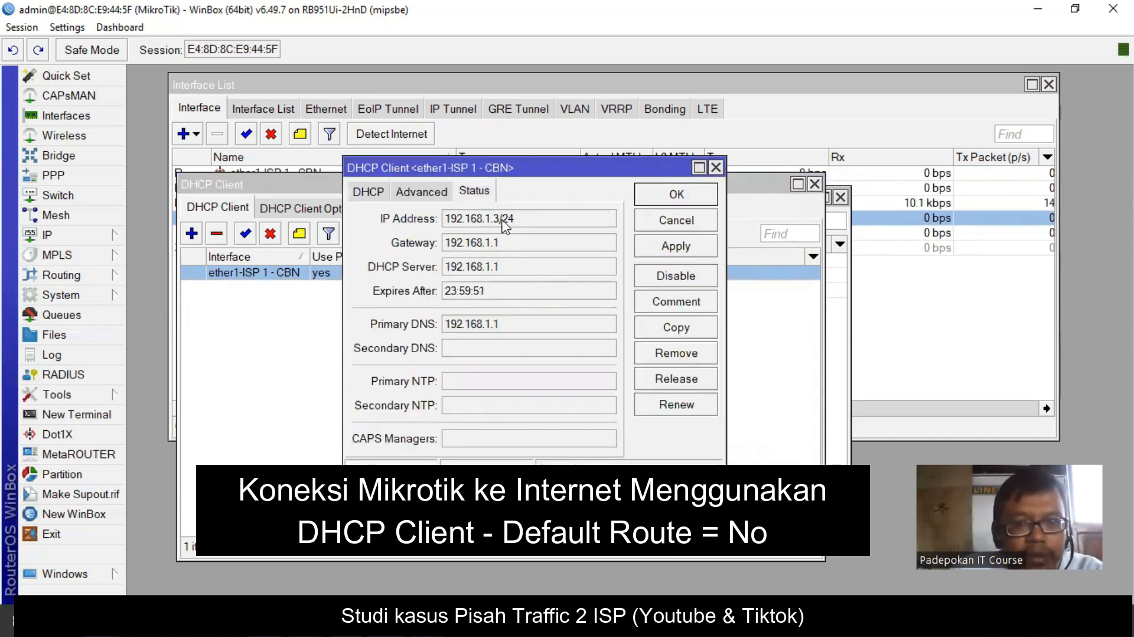
{"action": "left_click", "coordinate": [494, 246]}
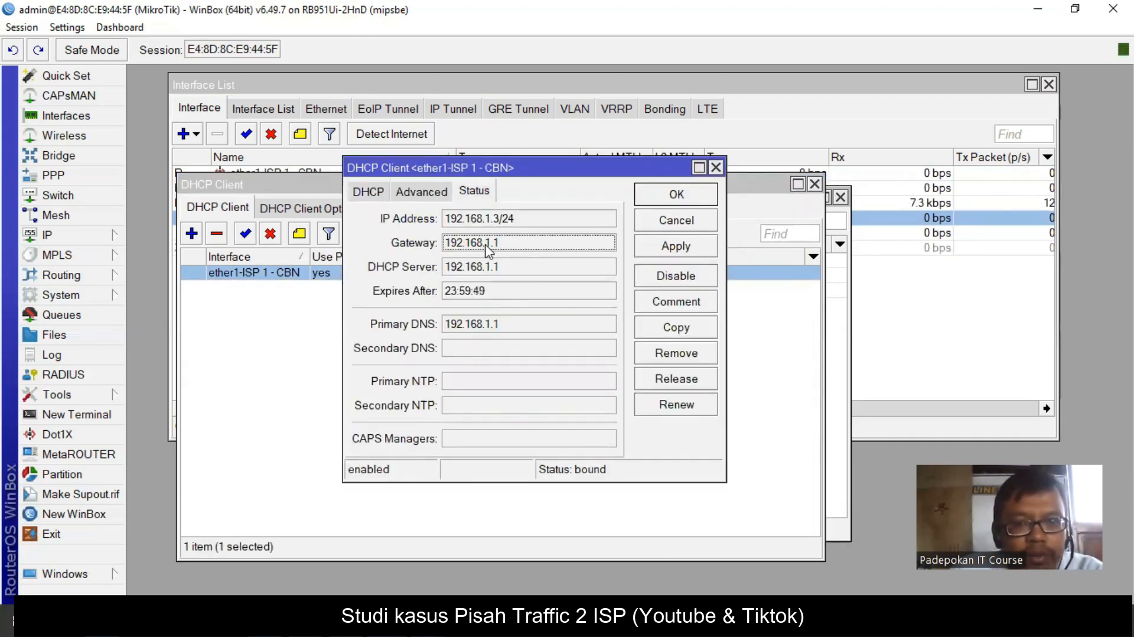
{"action": "left_click", "coordinate": [675, 195]}
{"action": "left_click", "coordinate": [191, 233]}
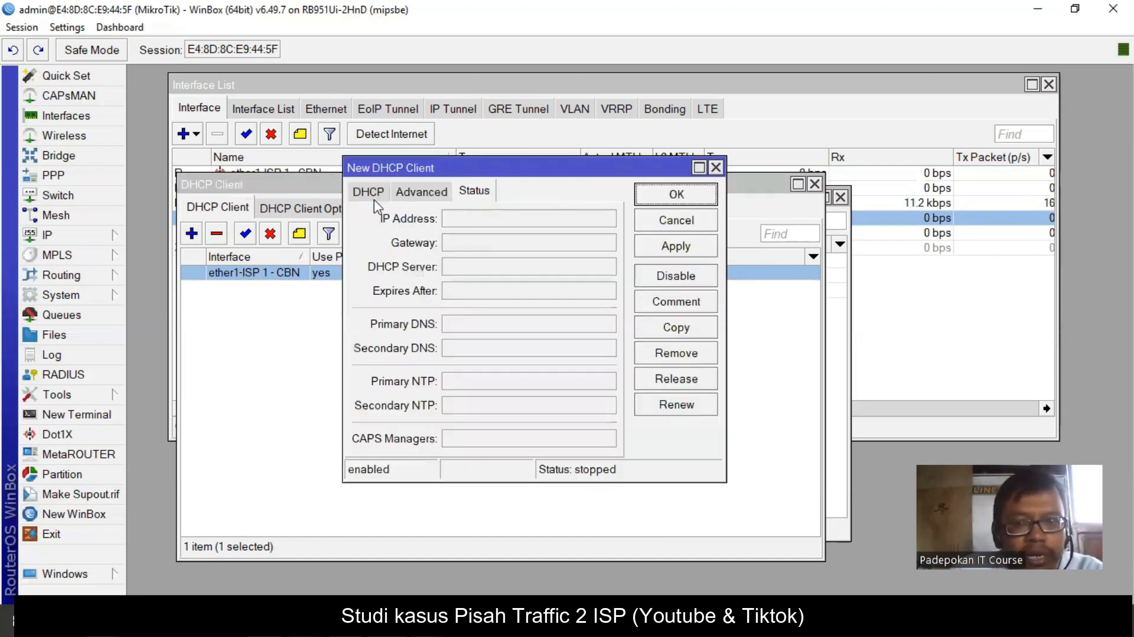
- Create the DHCP client on ether2 - ISP 2 - Indihome with Add Default Route set to no
{"action": "left_click", "coordinate": [364, 193]}
{"action": "left_click", "coordinate": [607, 219]}
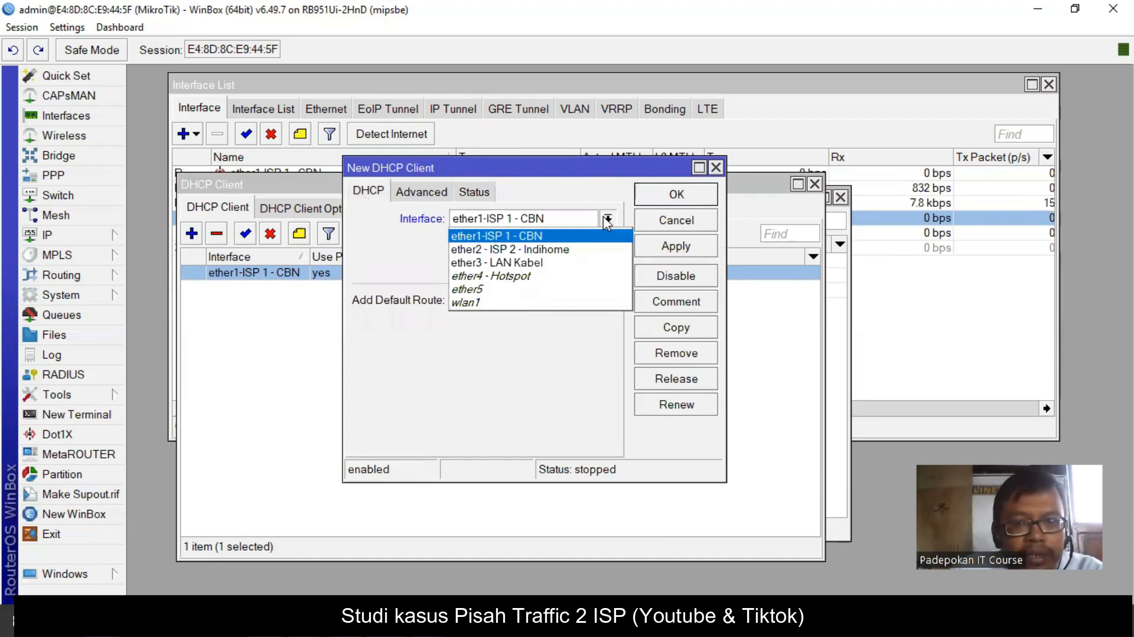
{"action": "left_click", "coordinate": [565, 249]}
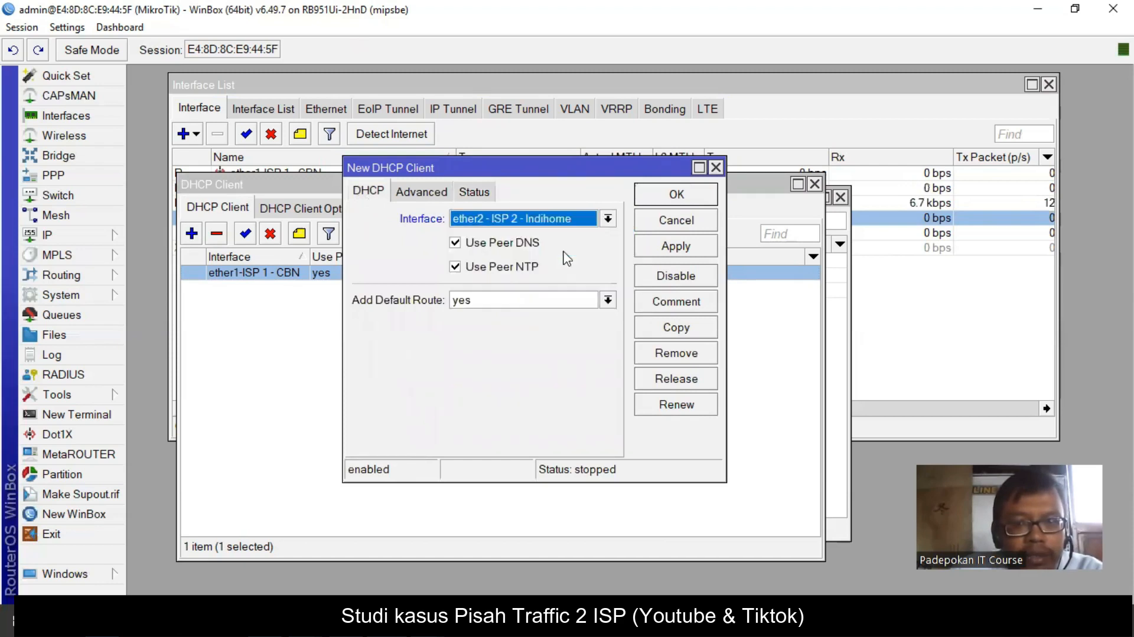
{"action": "left_click", "coordinate": [608, 300]}
{"action": "left_click", "coordinate": [577, 313]}
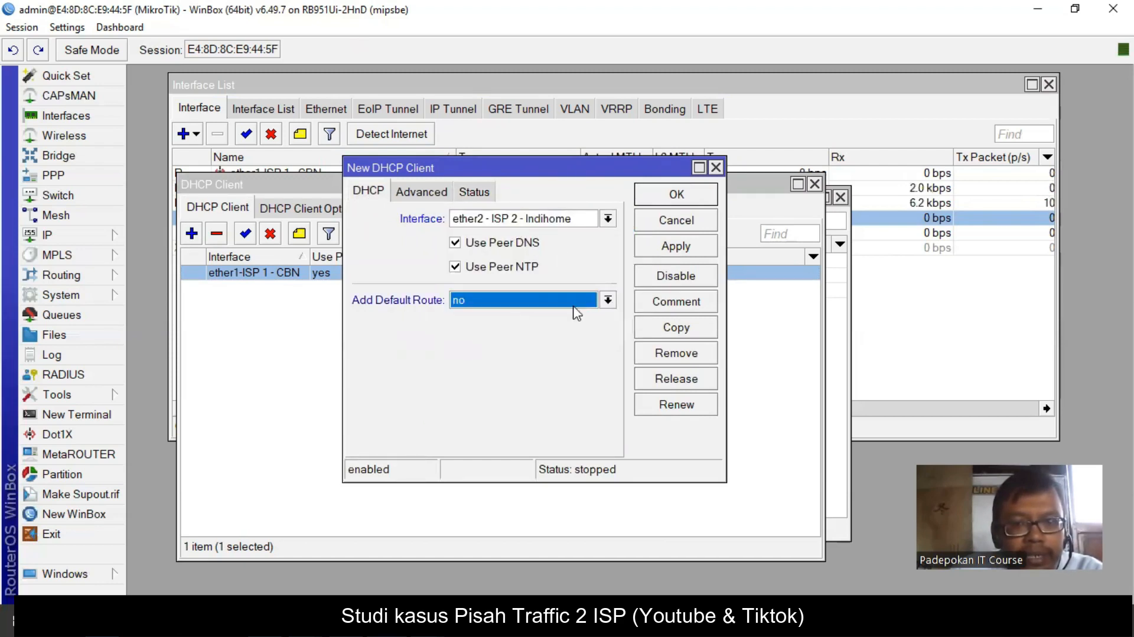
{"action": "left_click", "coordinate": [675, 251]}
{"action": "left_click", "coordinate": [665, 195]}
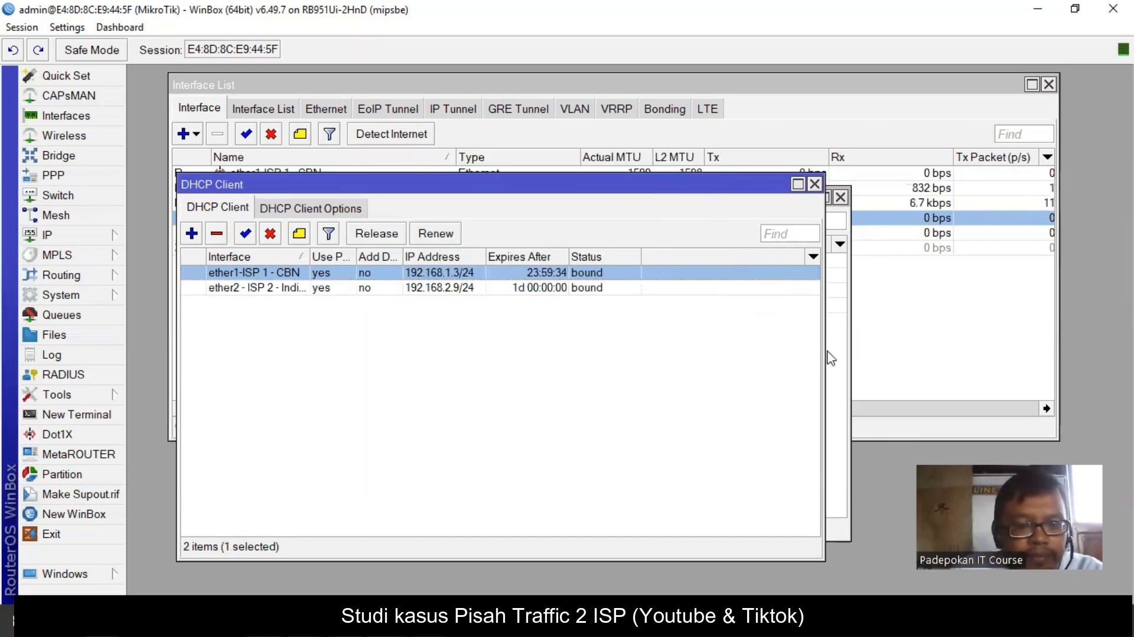
- Check that the ISP 2 client is bound at 192.168.2.9/24 via gateway 192.168.2.1
{"action": "left_click", "coordinate": [462, 290]}
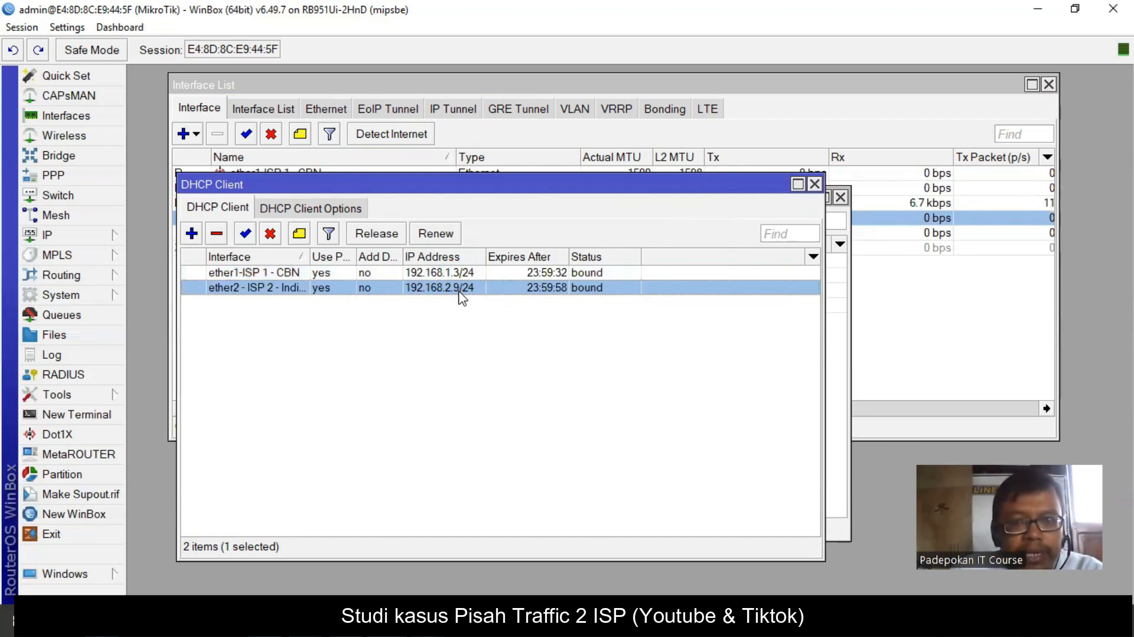
{"action": "double_click", "coordinate": [462, 290]}
{"action": "left_click", "coordinate": [480, 192]}
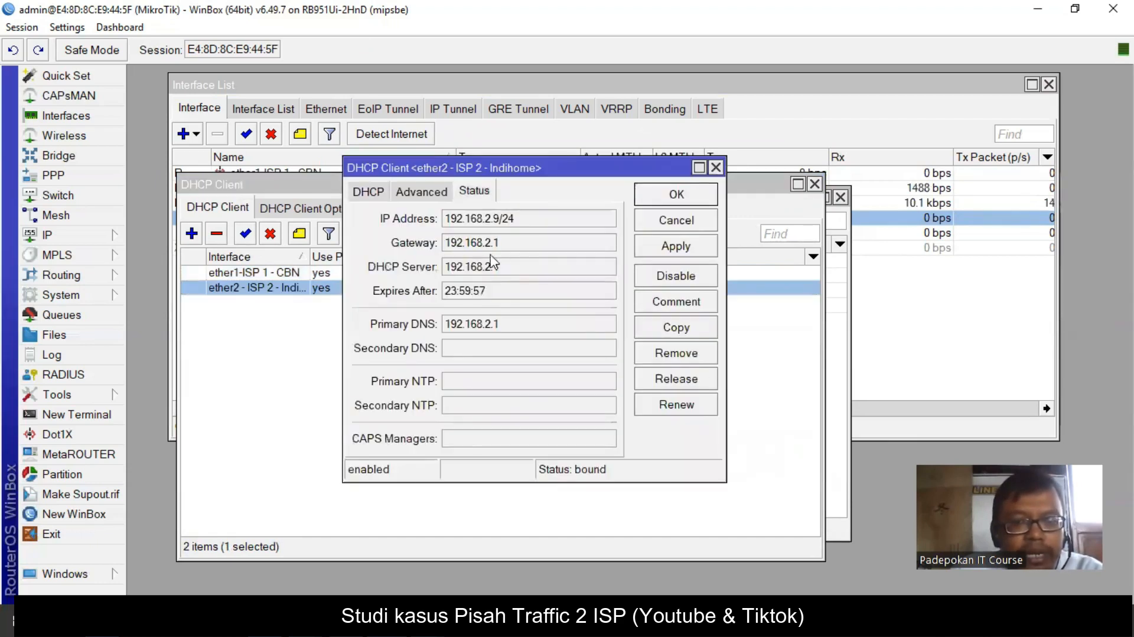
{"action": "left_click", "coordinate": [689, 198]}
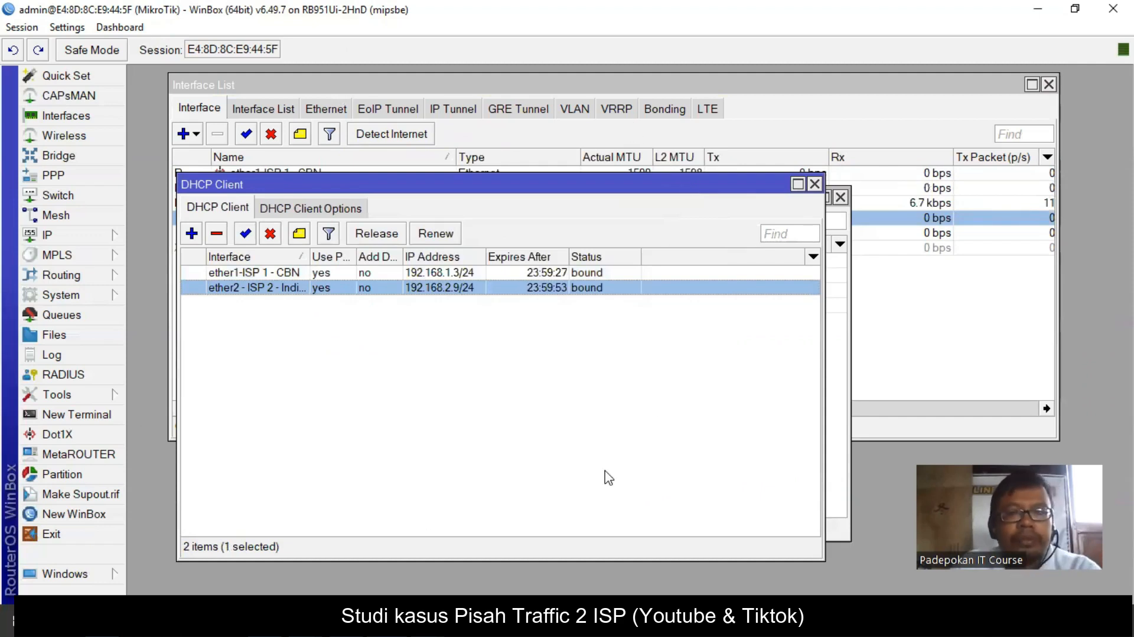
- Set DNS servers 8.8.8.8 and 8.8.4.4 with remote requests allowed, then open Firewall
{"action": "left_click", "coordinate": [86, 234]}
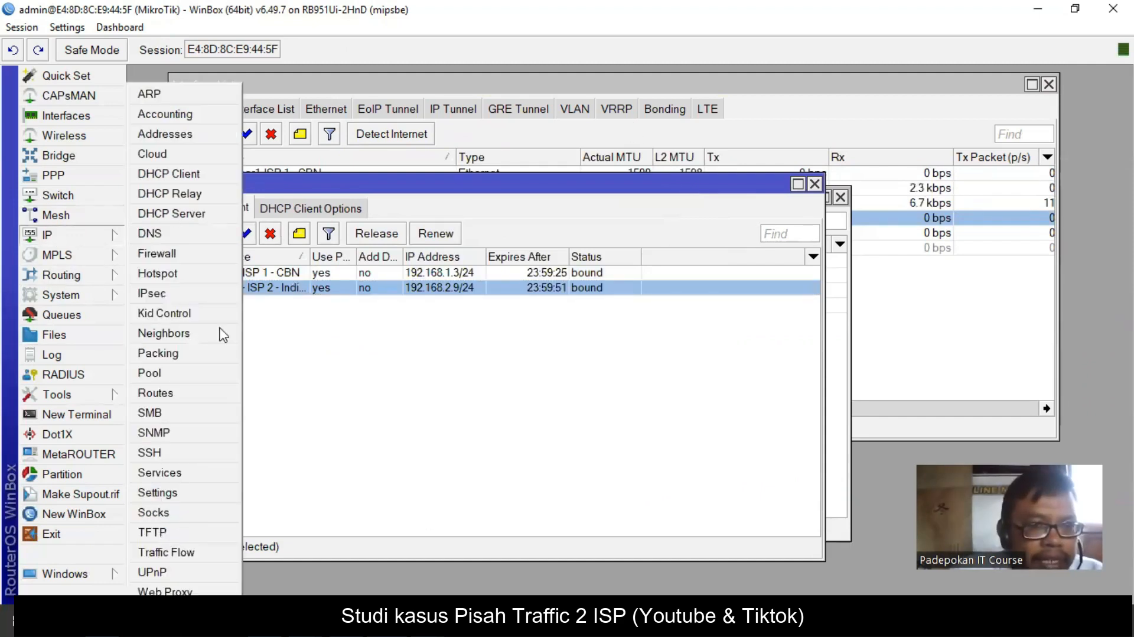
{"action": "left_click", "coordinate": [171, 234]}
{"action": "left_click", "coordinate": [558, 134]}
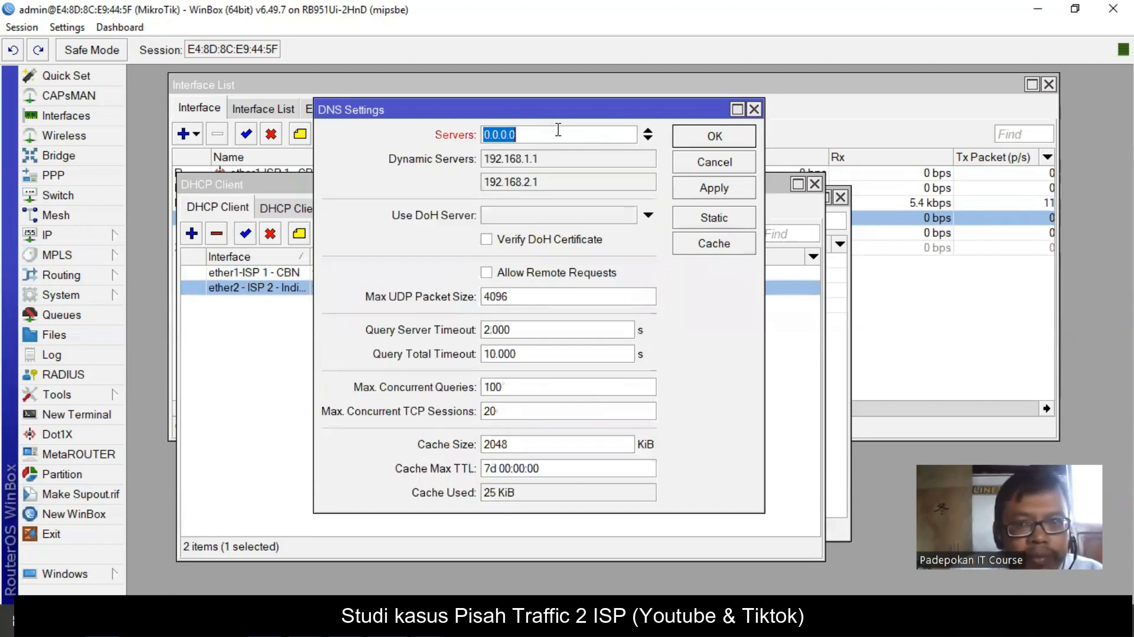
{"action": "type", "text": "8.8.8.8"}
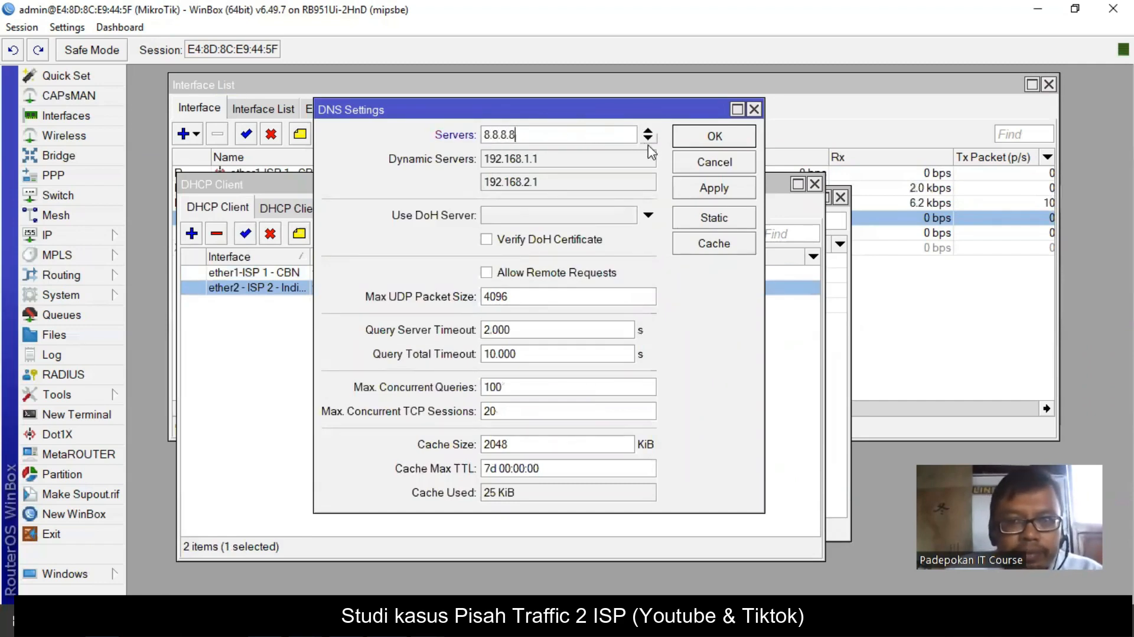
{"action": "left_click", "coordinate": [648, 138]}
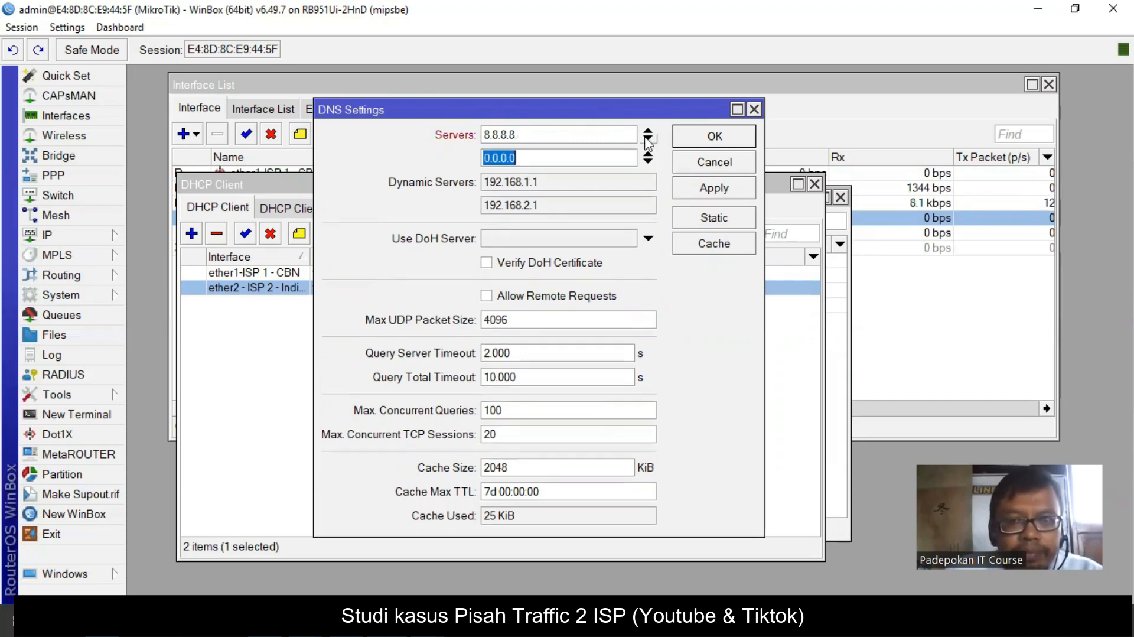
{"action": "type", "text": "8.8.4.4"}
{"action": "left_click", "coordinate": [590, 298]}
{"action": "left_click", "coordinate": [714, 136]}
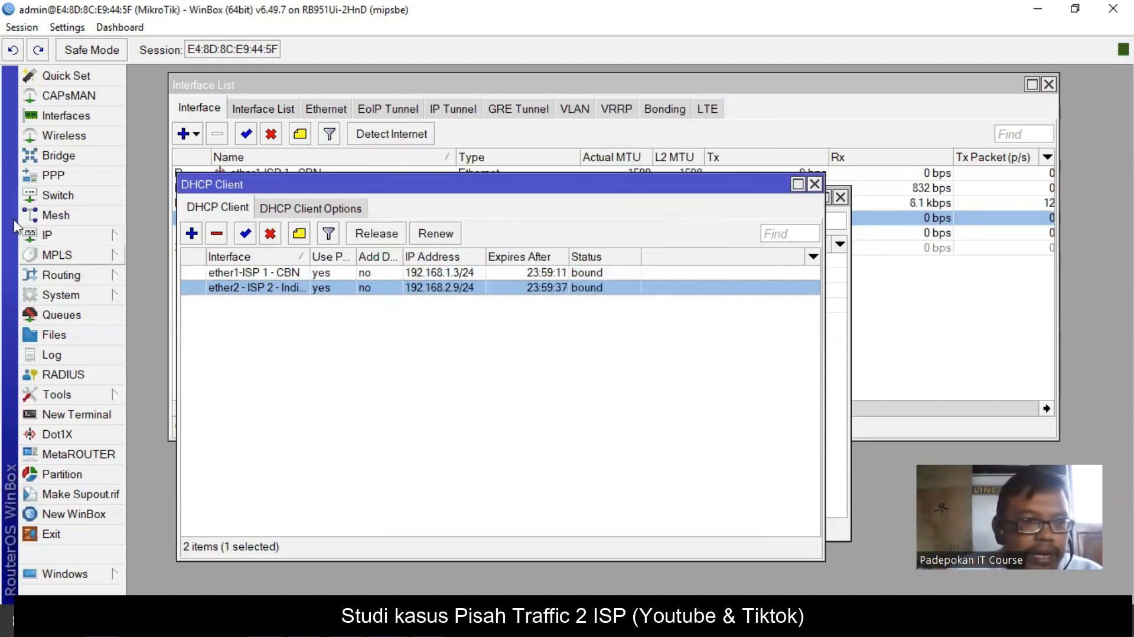
{"action": "left_click", "coordinate": [47, 235]}
{"action": "left_click", "coordinate": [157, 251]}
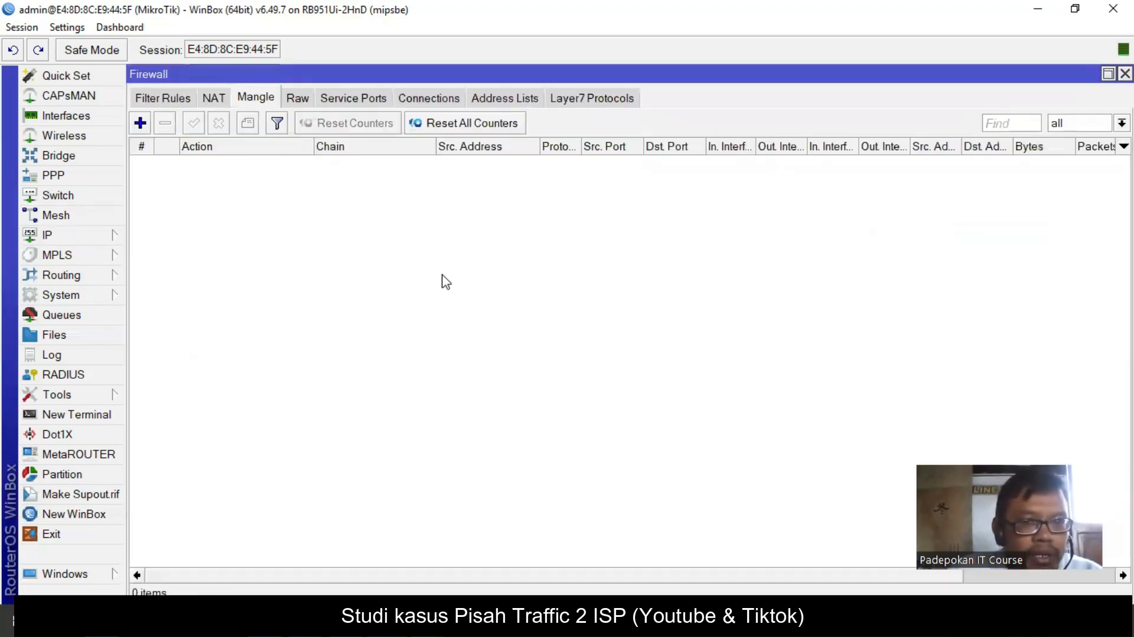
- Add a srcnat masquerade rule out through ether1-ISP 1 - CBN
{"action": "left_click", "coordinate": [214, 98]}
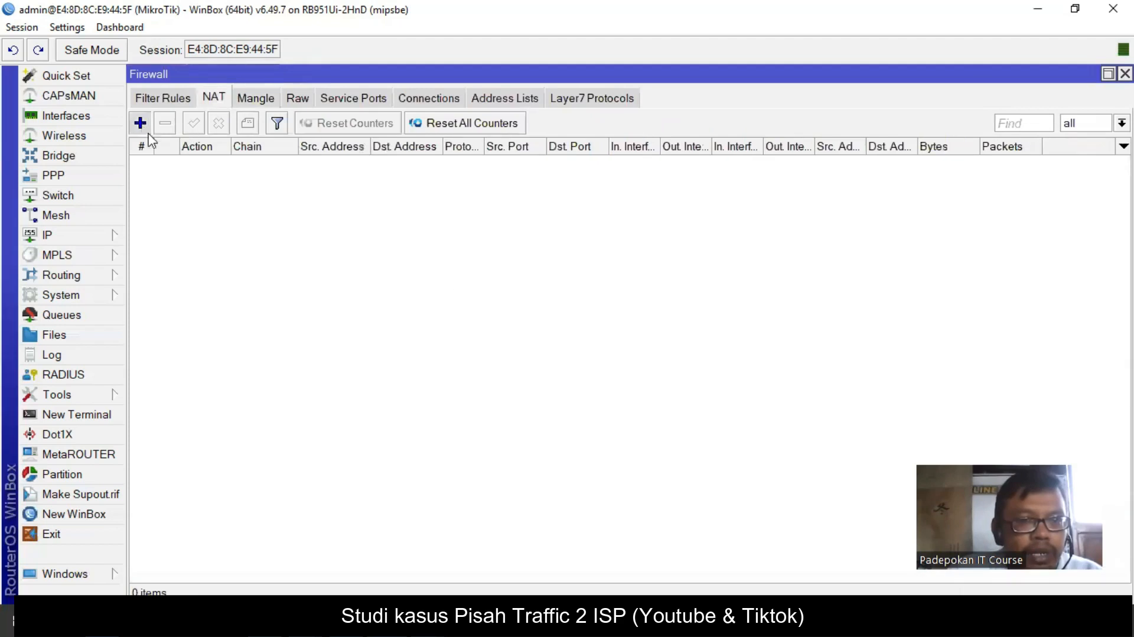
{"action": "left_click", "coordinate": [140, 123]}
{"action": "left_click", "coordinate": [323, 100]}
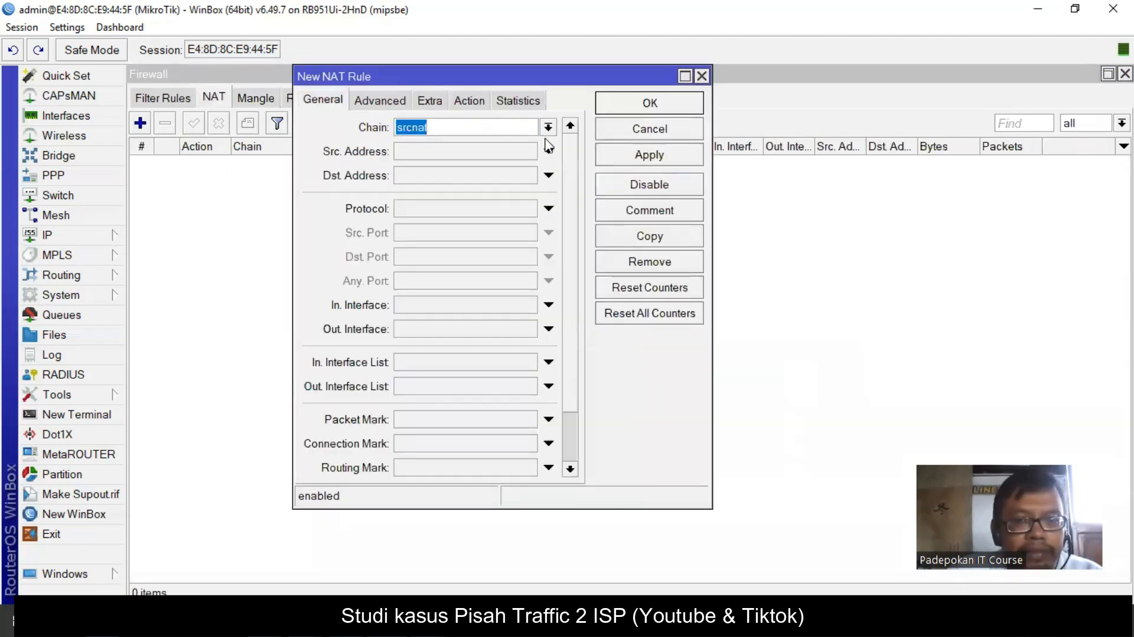
{"action": "left_click", "coordinate": [549, 328]}
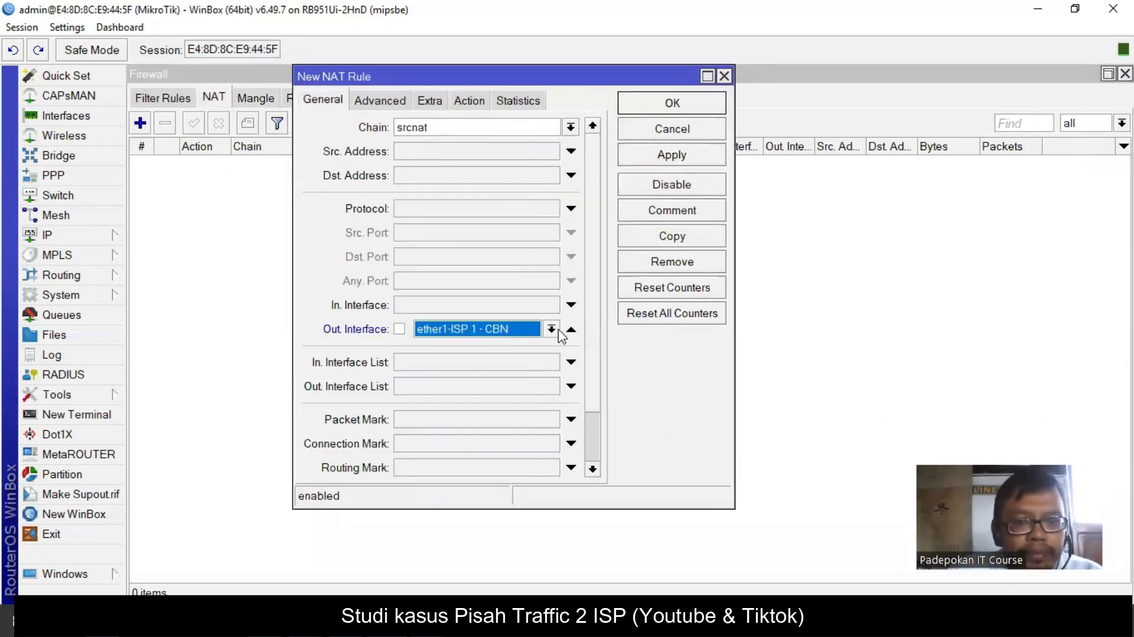
{"action": "left_click", "coordinate": [551, 328]}
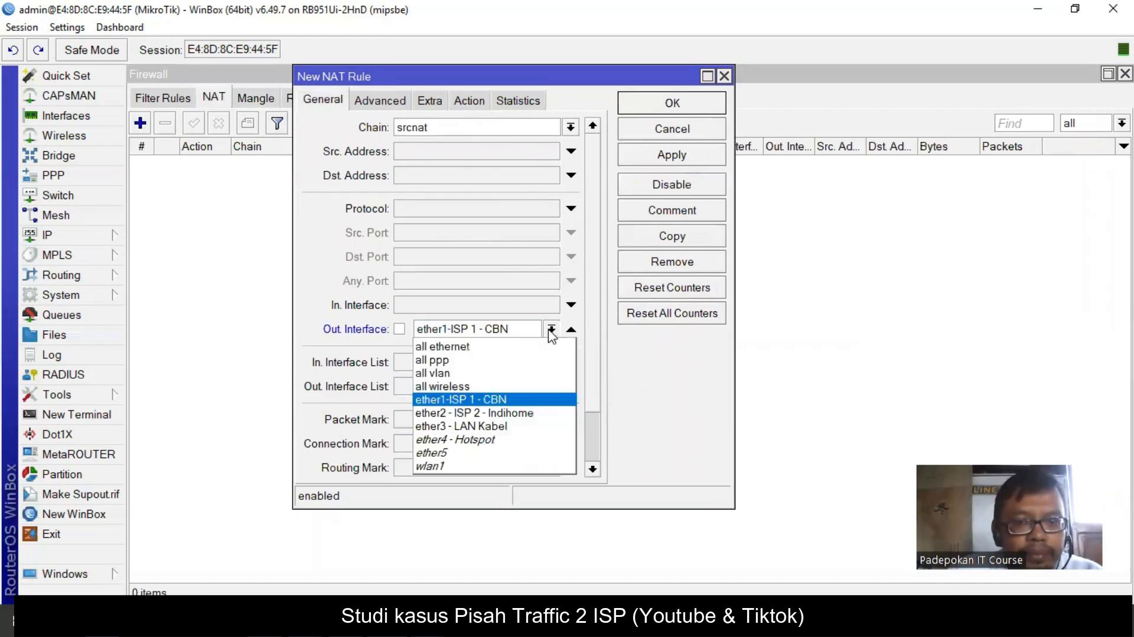
{"action": "left_click", "coordinate": [495, 399]}
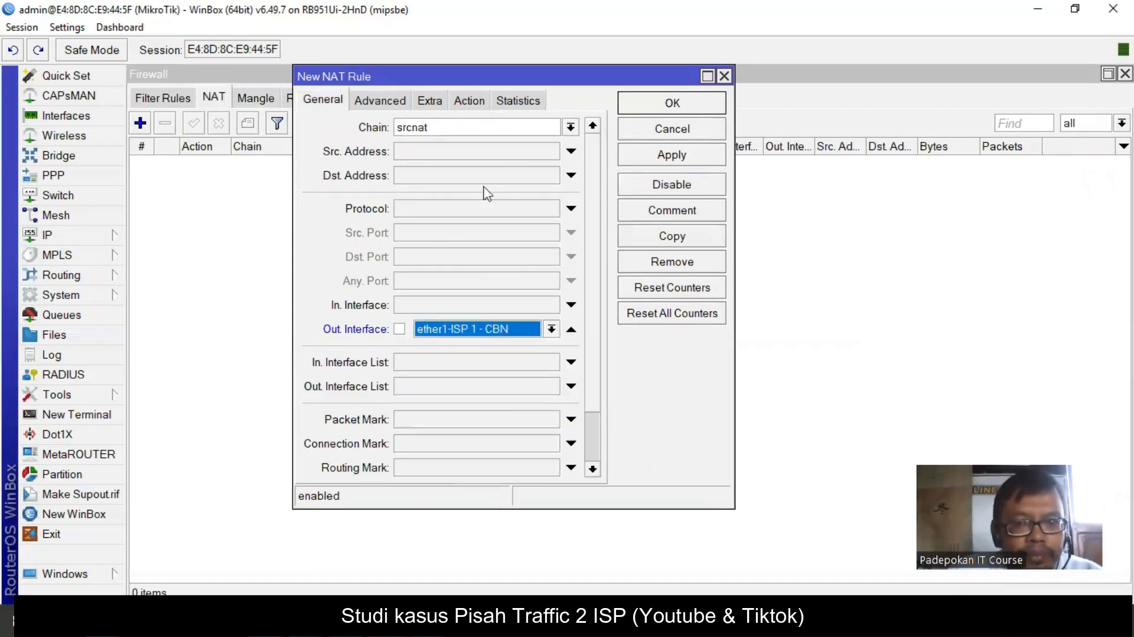
{"action": "left_click", "coordinate": [471, 105]}
{"action": "left_click", "coordinate": [530, 130]}
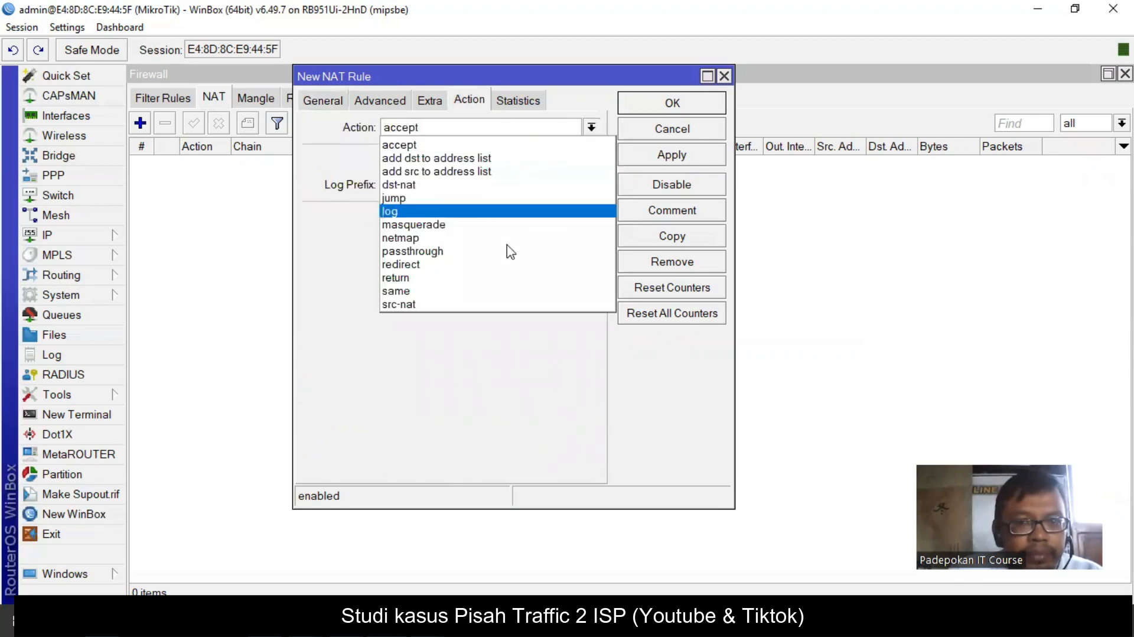
{"action": "left_click", "coordinate": [490, 224]}
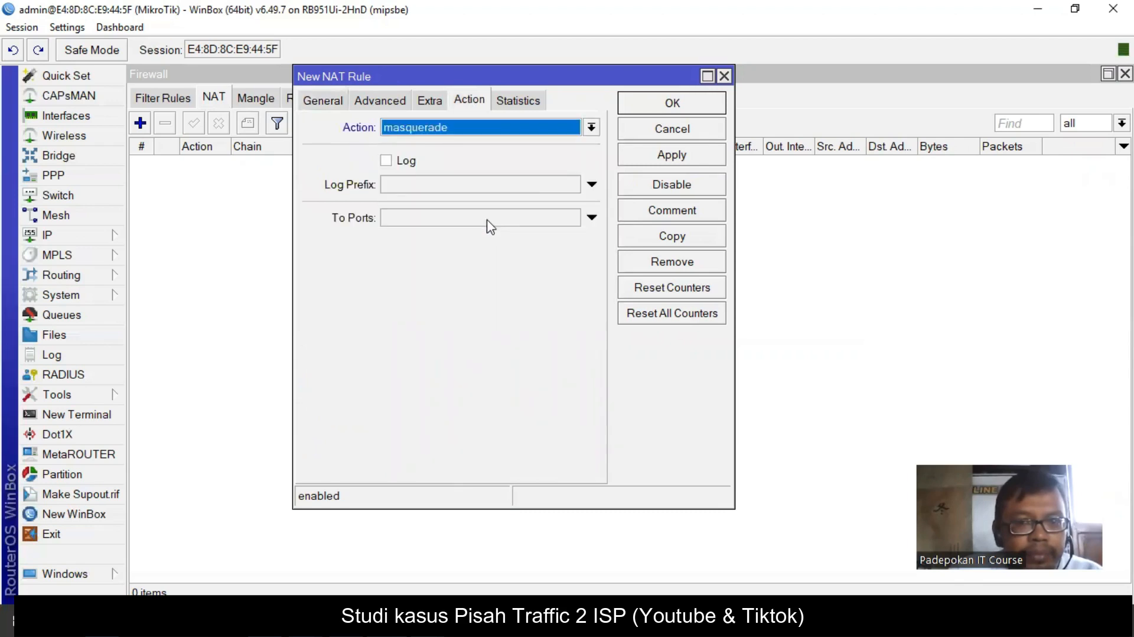
{"action": "left_click", "coordinate": [656, 151]}
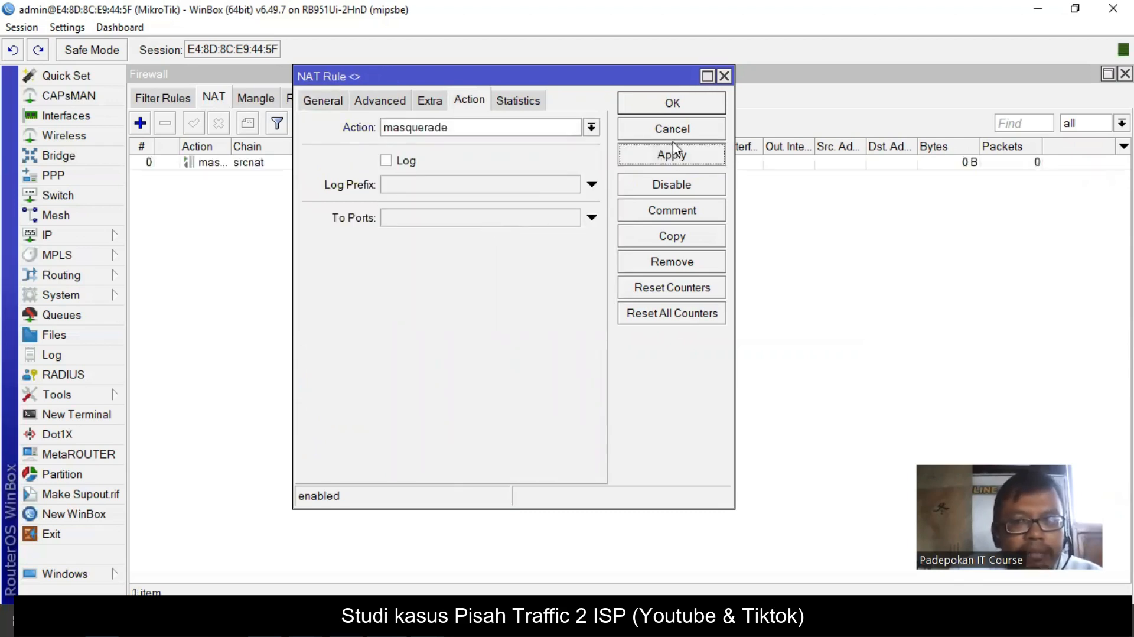
{"action": "left_click", "coordinate": [680, 106]}
- Add a srcnat masquerade rule out through ether2 - ISP 2 - Indihome
{"action": "left_click", "coordinate": [141, 123]}
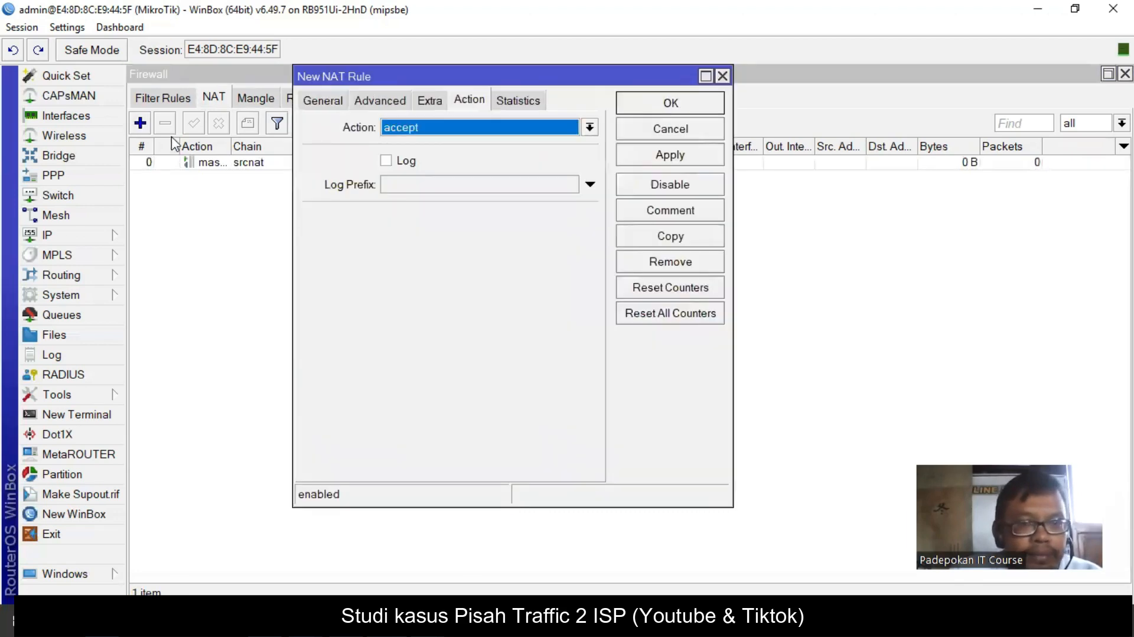
{"action": "left_click", "coordinate": [310, 100]}
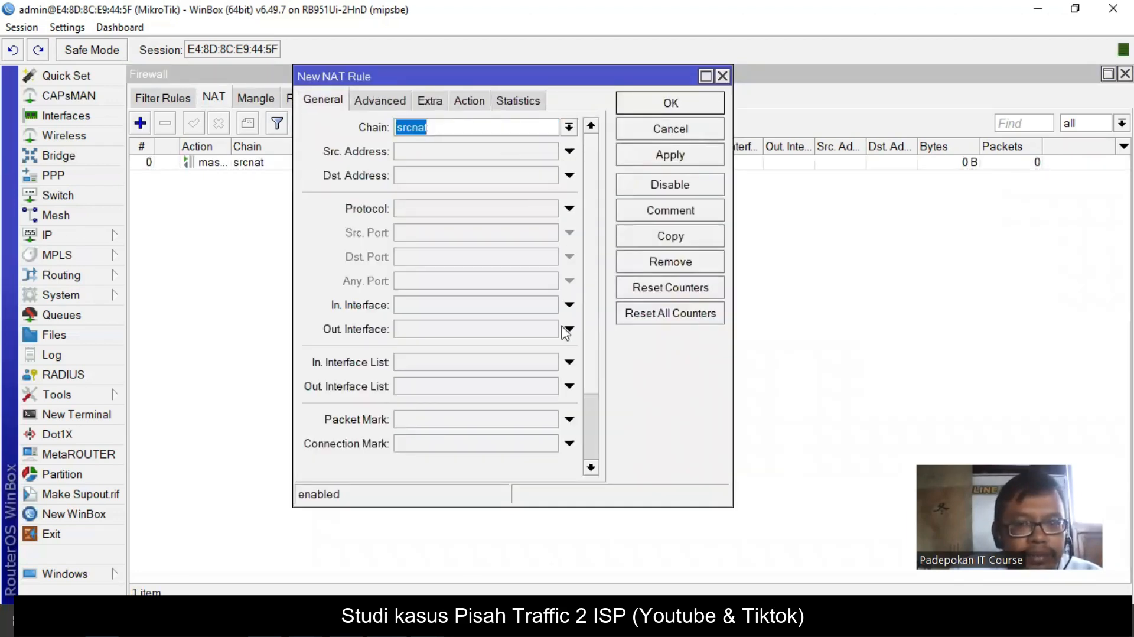
{"action": "left_click", "coordinate": [535, 329]}
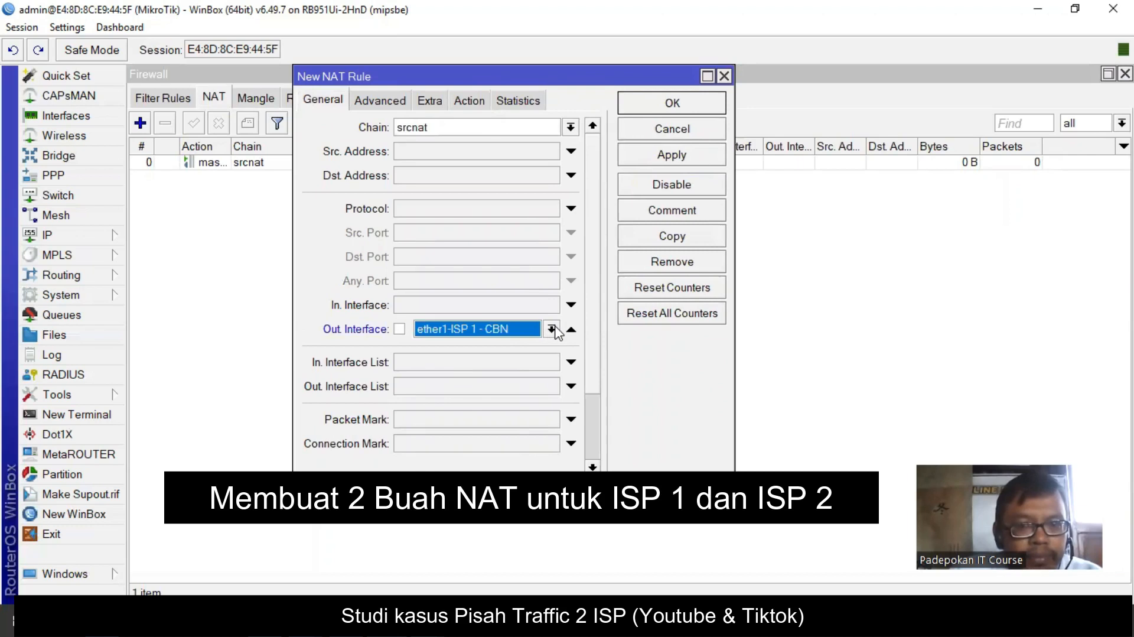
{"action": "left_click", "coordinate": [552, 329]}
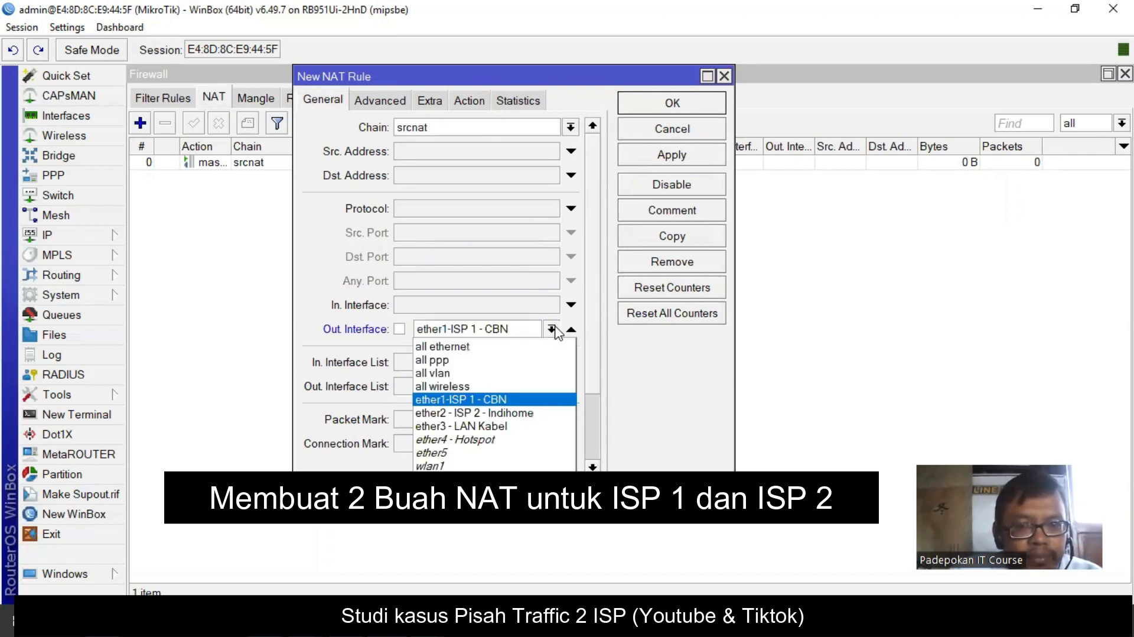
{"action": "left_click", "coordinate": [532, 413]}
{"action": "left_click", "coordinate": [481, 104]}
{"action": "left_click", "coordinate": [496, 127]}
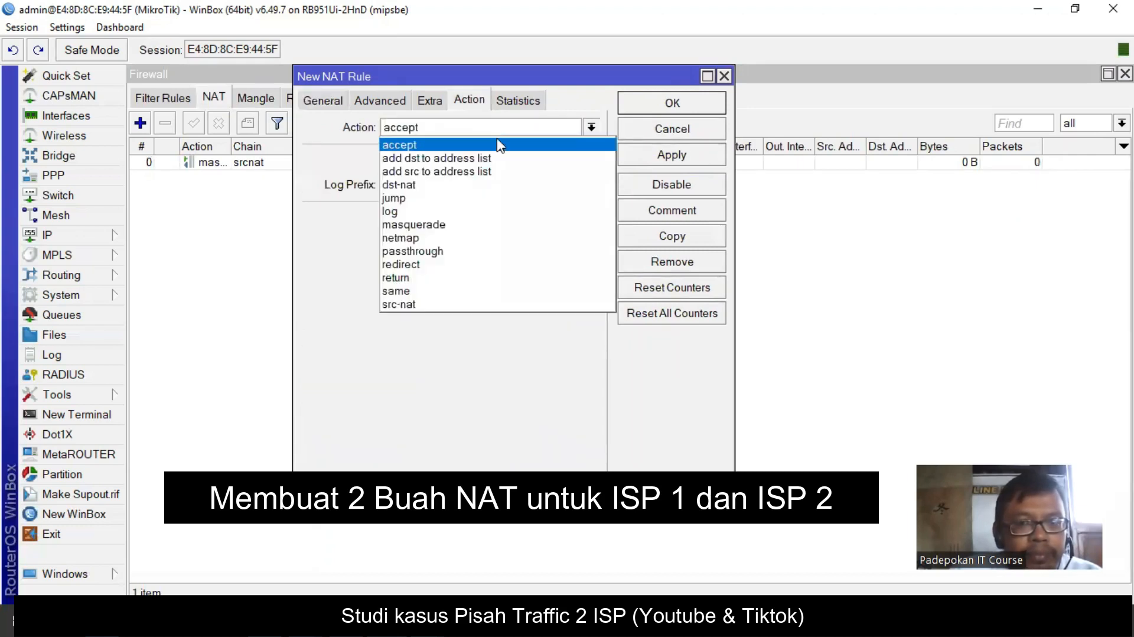
{"action": "left_click", "coordinate": [491, 225]}
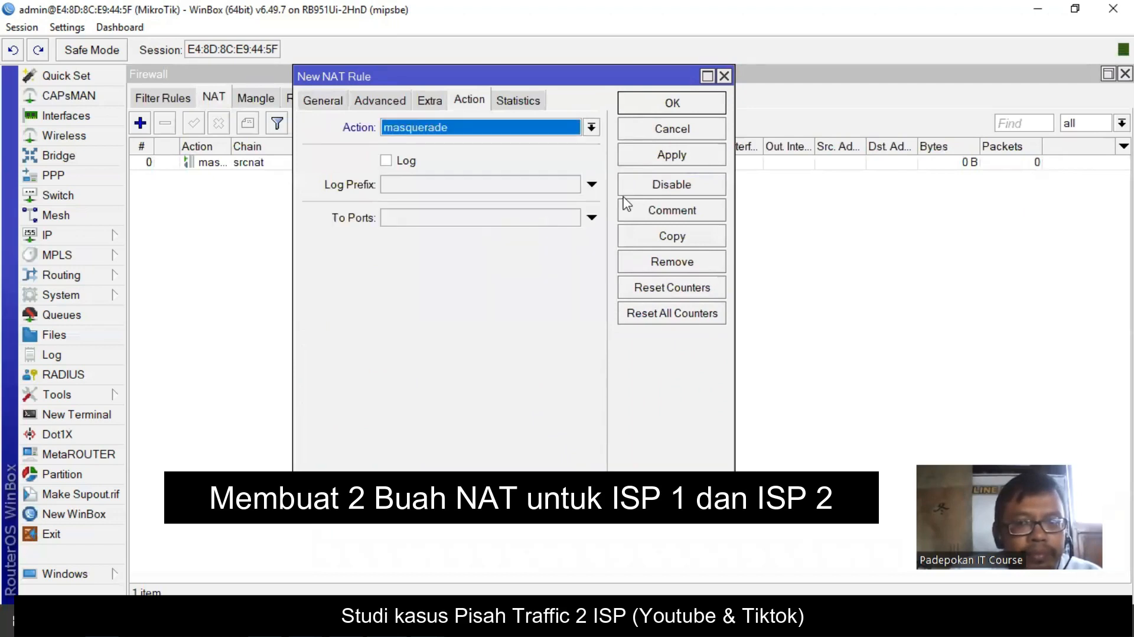
{"action": "left_click", "coordinate": [668, 158]}
{"action": "left_click", "coordinate": [674, 106]}
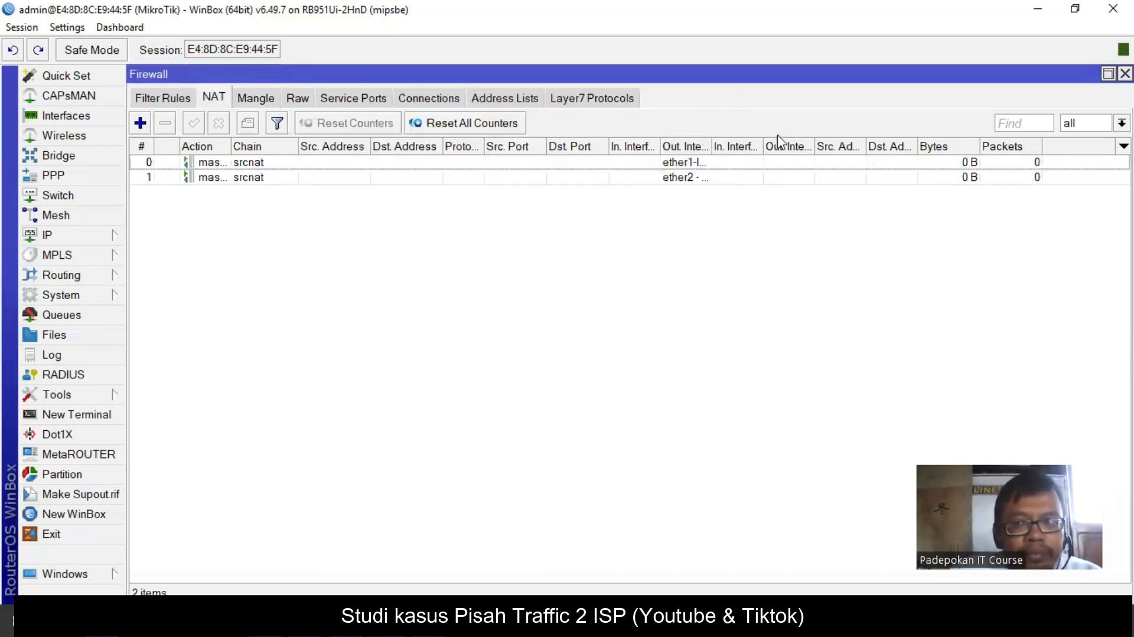
- Add route 0.0.0.0/0 via gateways 192.168.1.1 and 192.168.2.1 with ping gateway checking
{"action": "left_click", "coordinate": [65, 235]}
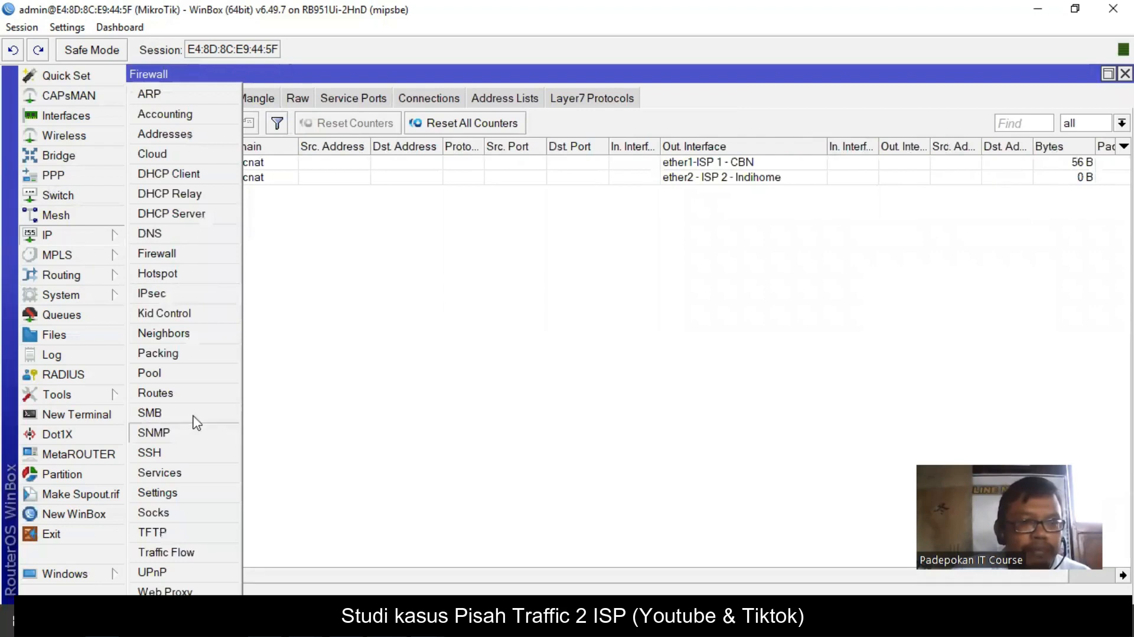
{"action": "left_click", "coordinate": [156, 393]}
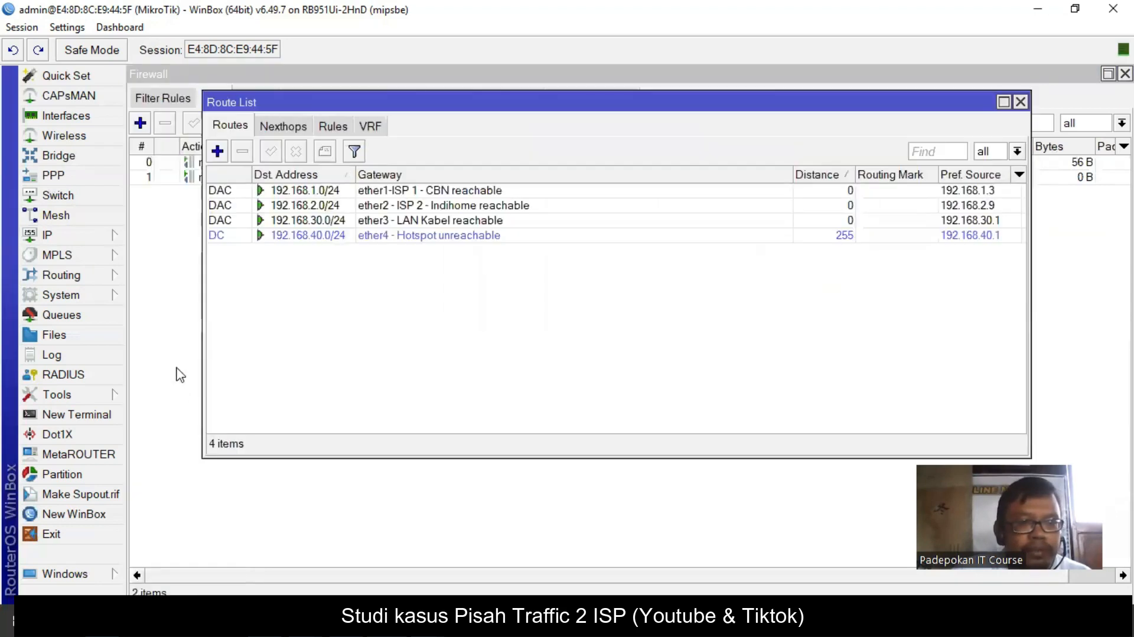
{"action": "left_click", "coordinate": [218, 152]}
{"action": "left_click", "coordinate": [483, 229]}
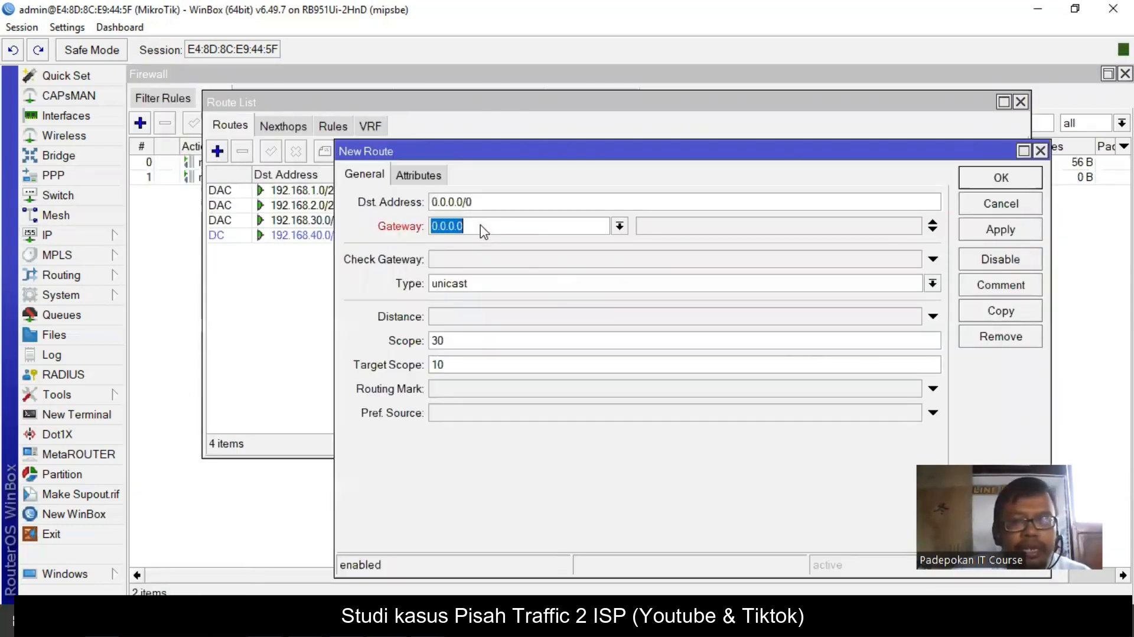
{"action": "type", "text": "192.168"}
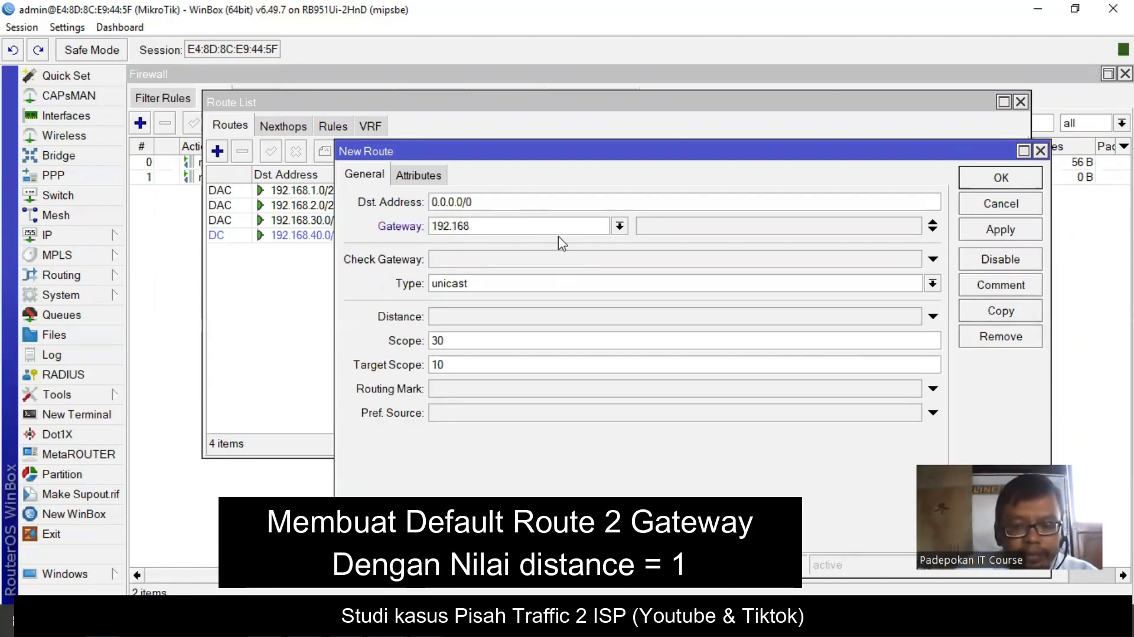
{"action": "type", "text": ".1.1"}
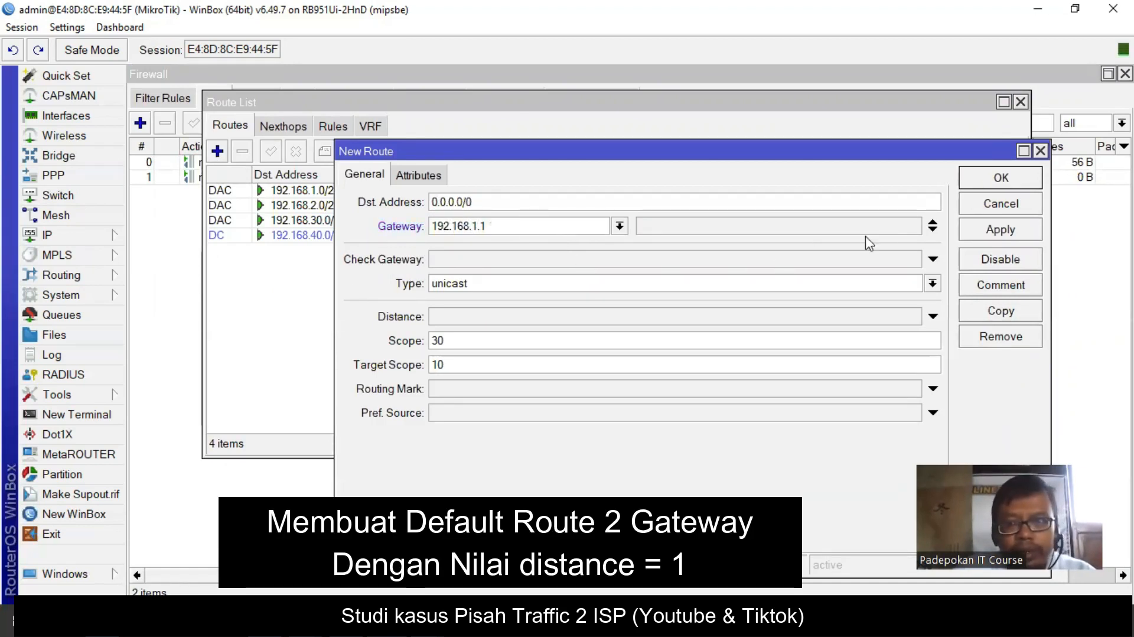
{"action": "left_click", "coordinate": [933, 231]}
{"action": "type", "text": "192.168.2.1"}
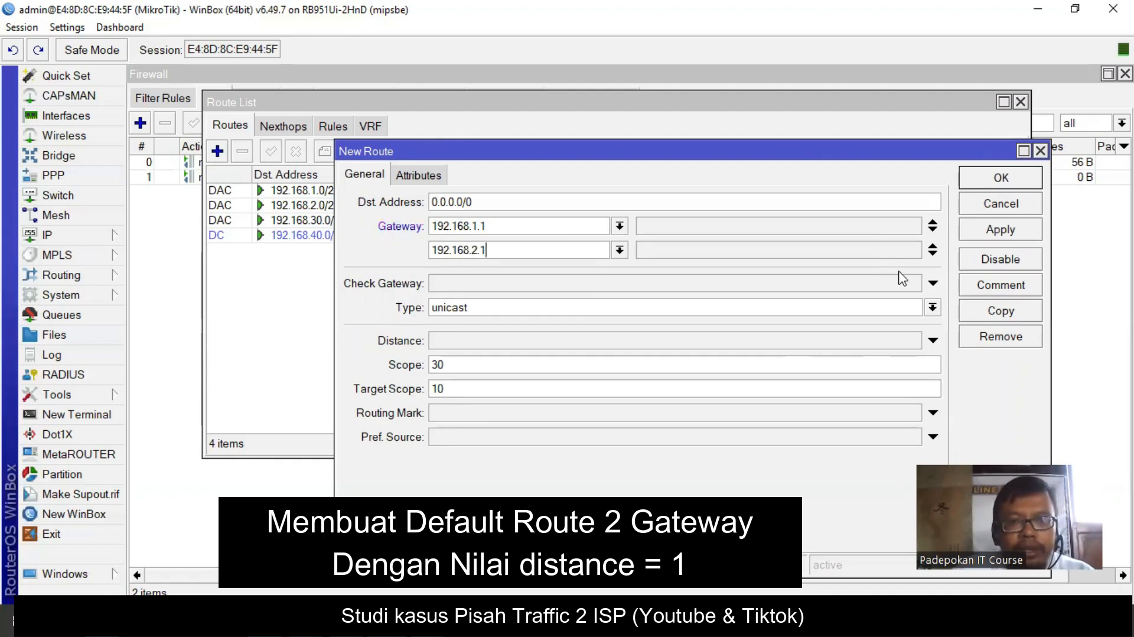
{"action": "left_click", "coordinate": [461, 285]}
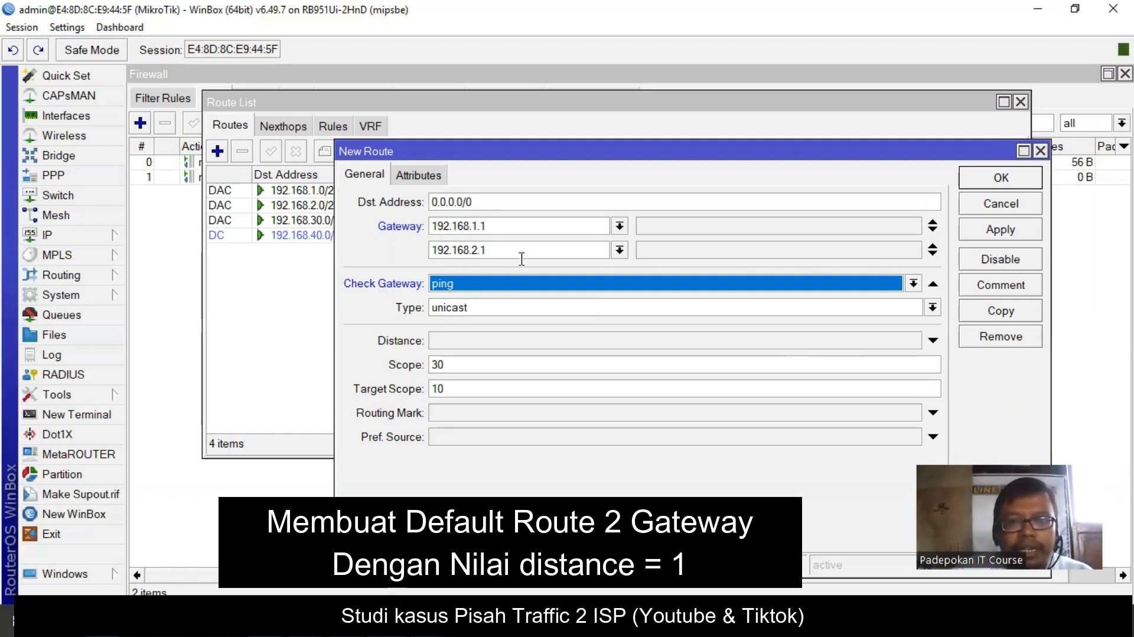
{"action": "left_click", "coordinate": [1001, 230]}
{"action": "left_click", "coordinate": [1015, 184]}
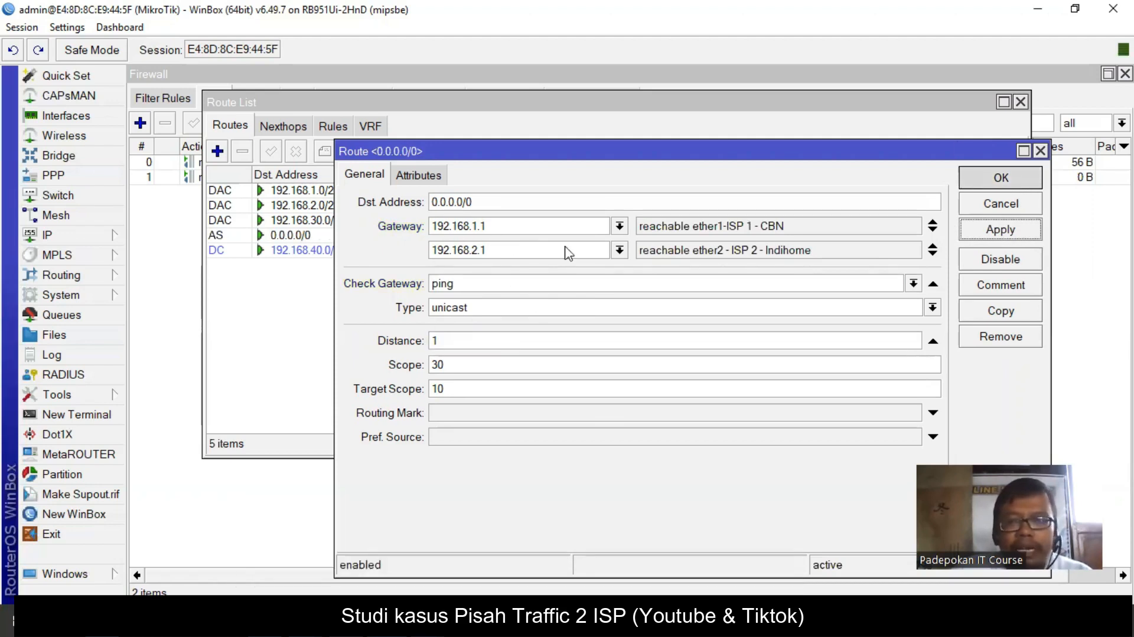
{"action": "left_click", "coordinate": [1011, 180]}
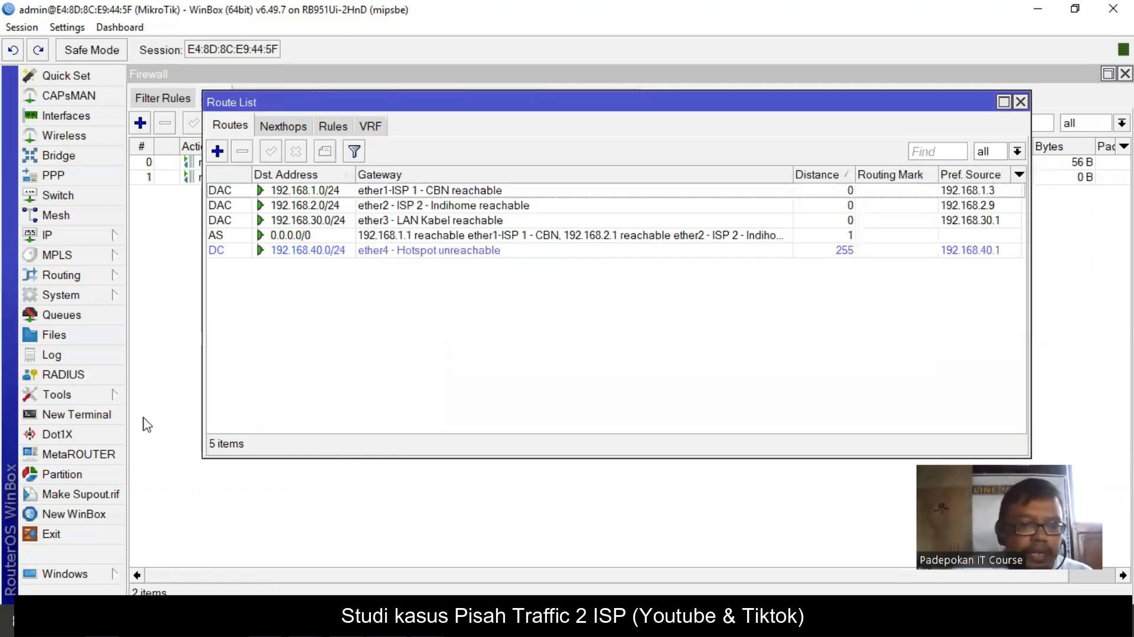
{"action": "left_click", "coordinate": [115, 415]}
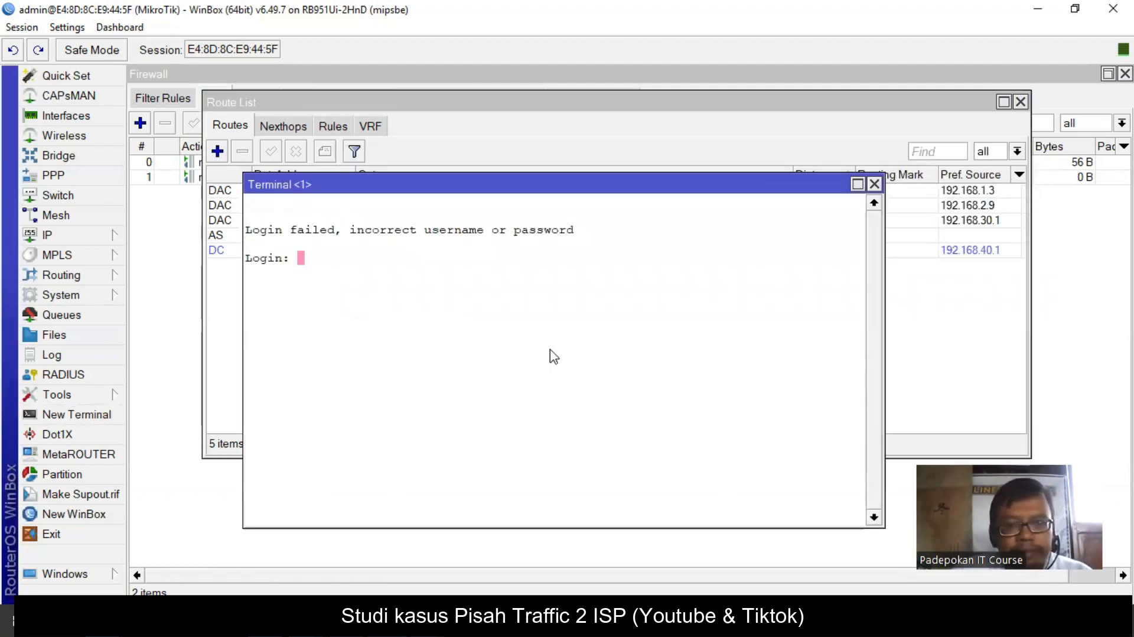
{"action": "type", "text": "admin"}
{"action": "key", "text": "Return"}
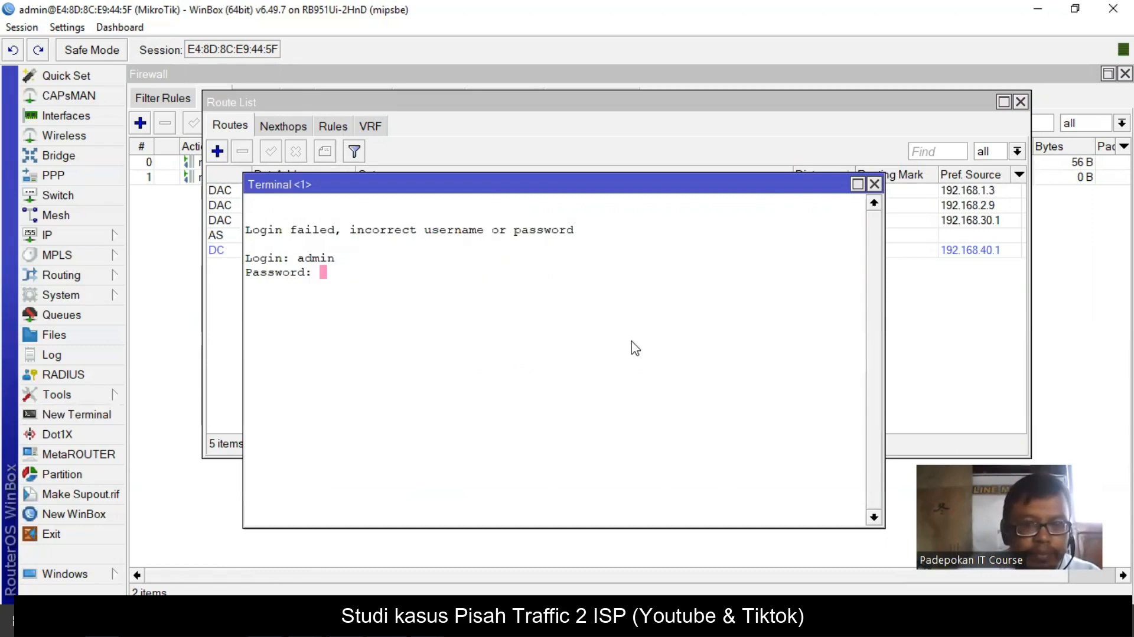
{"action": "key", "text": "Return"}
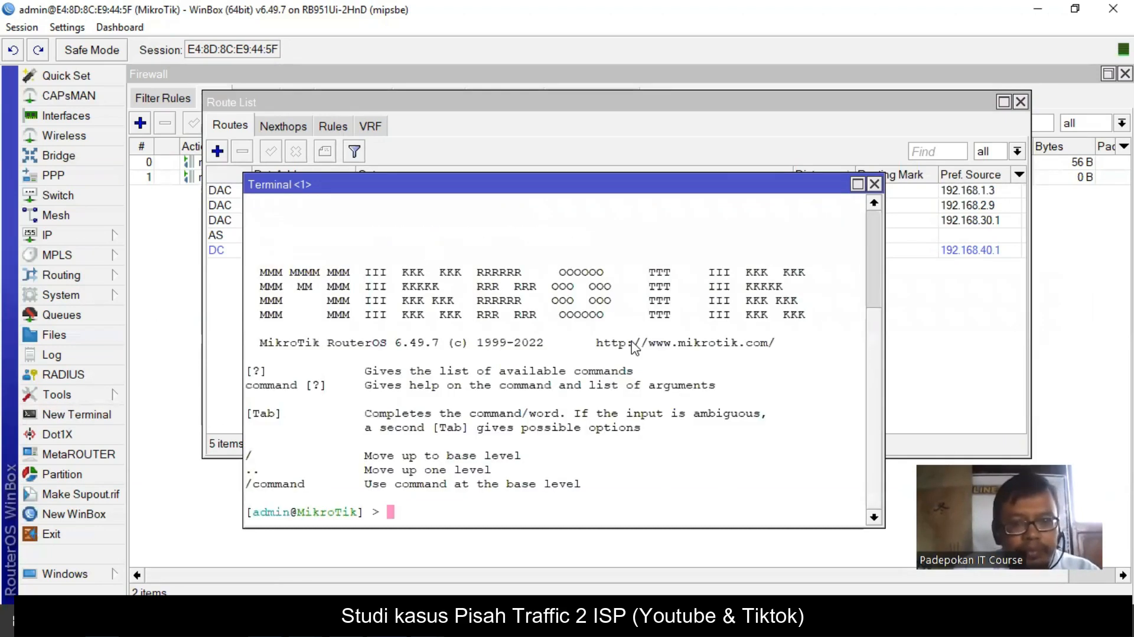
{"action": "type", "text": "ping goo"}
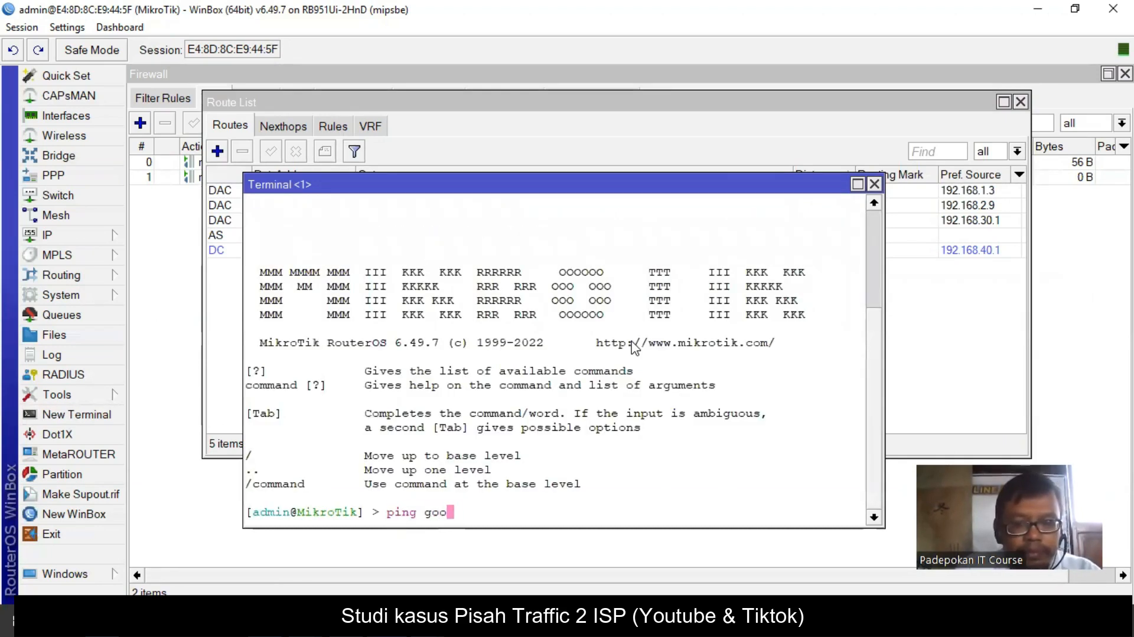
{"action": "type", "text": "gle.com"}
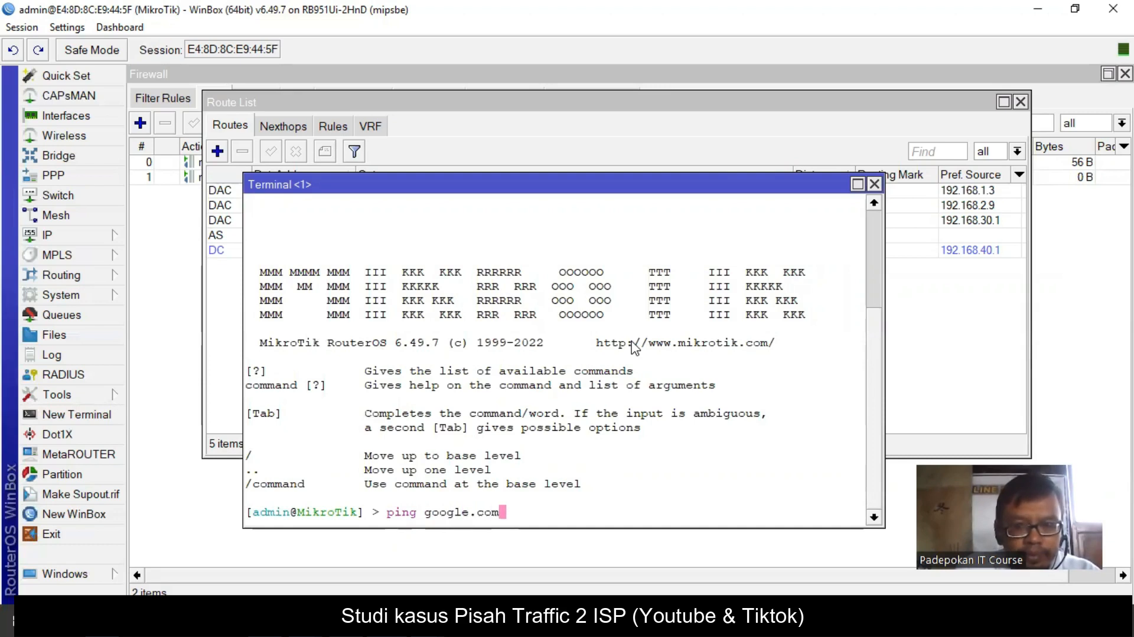
{"action": "key", "text": "Return"}
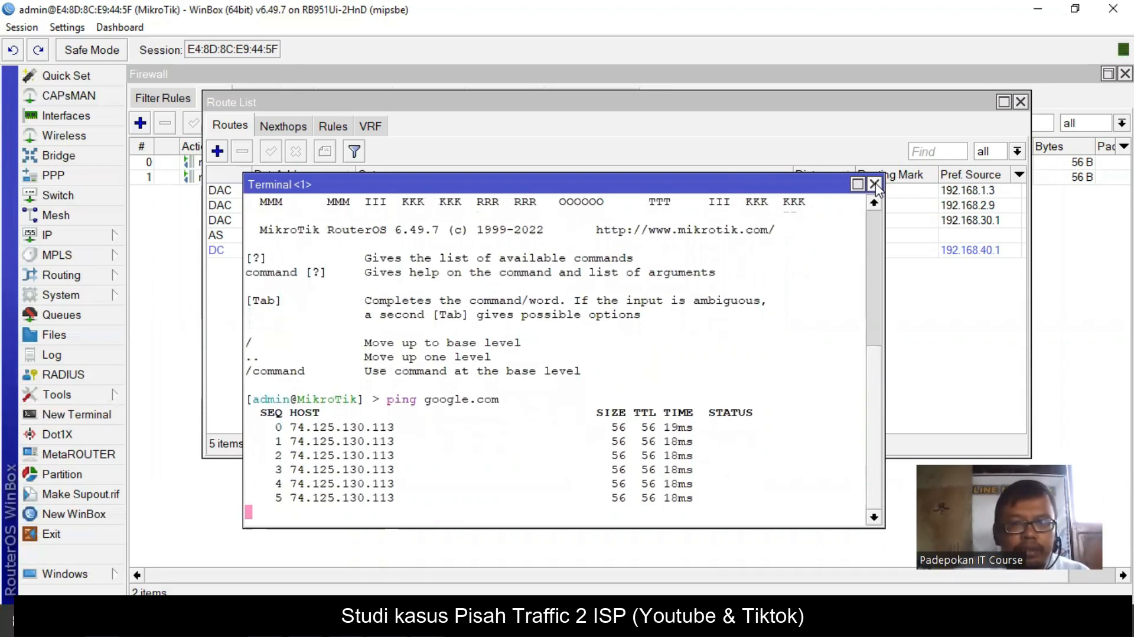
{"action": "left_click", "coordinate": [875, 185]}
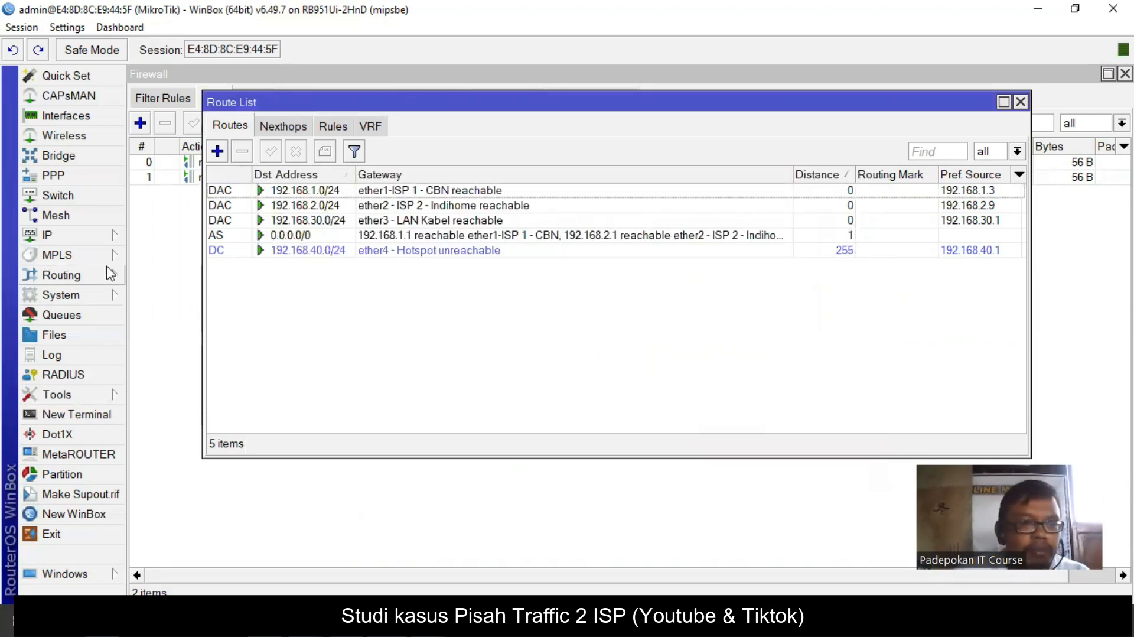
- Start DHCP Setup for interface ether3 - LAN Kabel
{"action": "left_click", "coordinate": [53, 235]}
{"action": "left_click", "coordinate": [175, 217]}
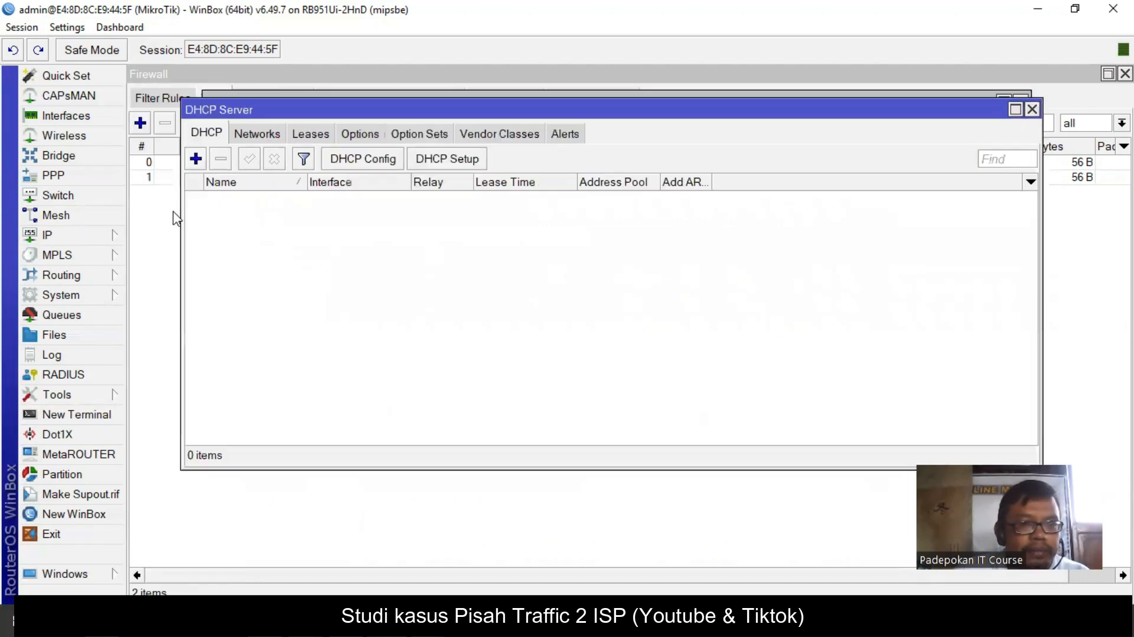
{"action": "left_click", "coordinate": [437, 159]}
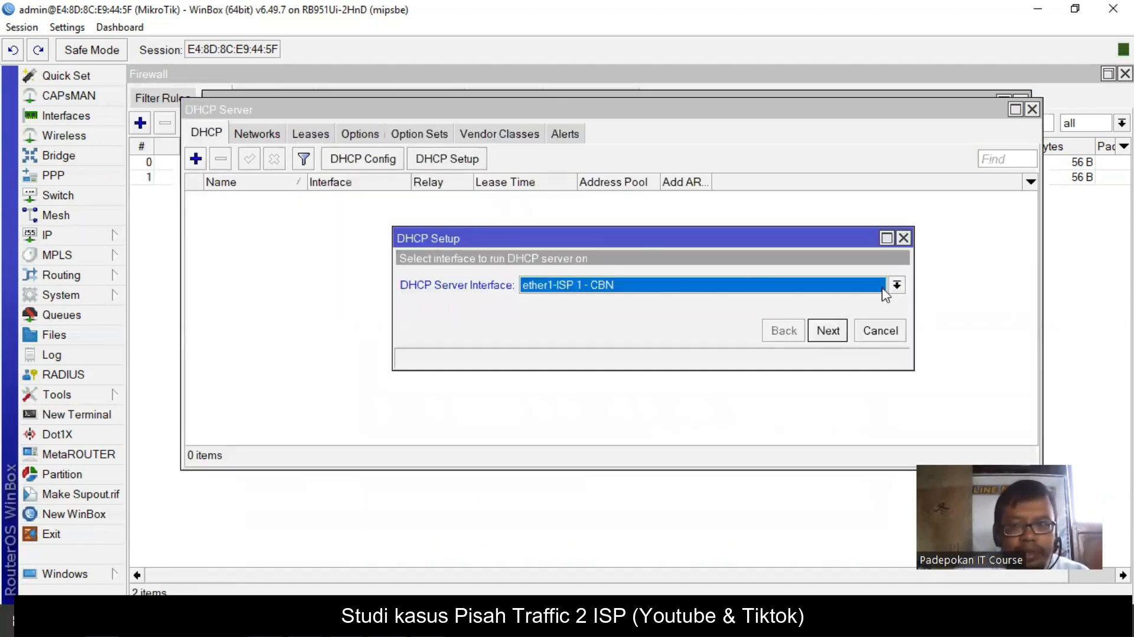
{"action": "left_click", "coordinate": [896, 285]}
{"action": "left_click", "coordinate": [658, 329]}
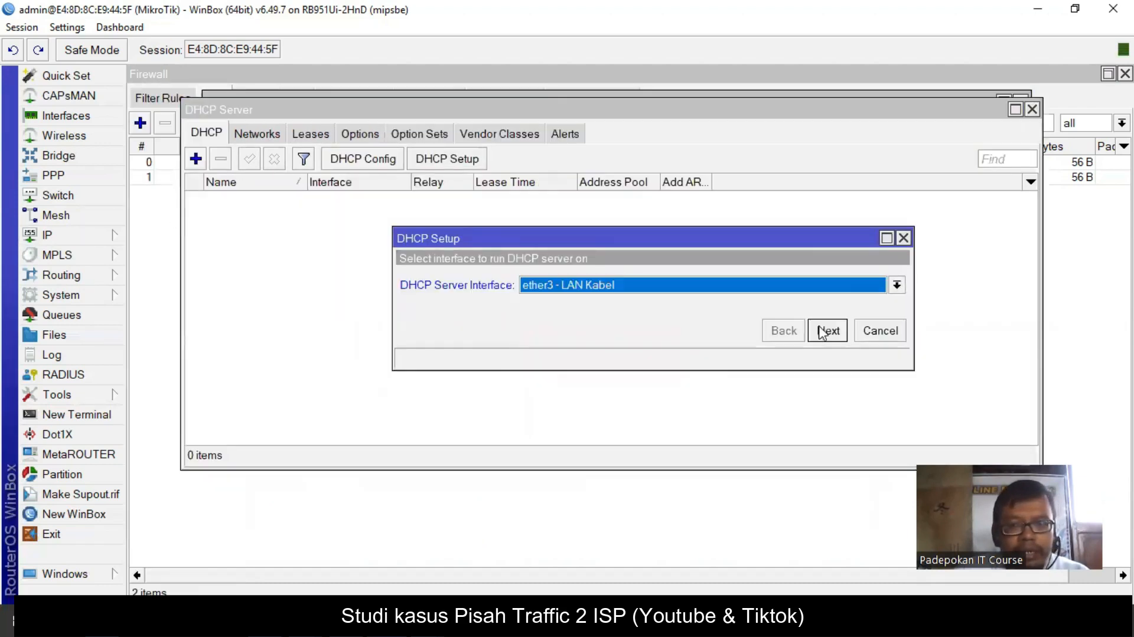
- Accept gateway 192.168.30.1, DNS 192.168.1.1 and 192.168.2.1, and the 00:10:00 lease
{"action": "left_click", "coordinate": [827, 330]}
{"action": "left_click", "coordinate": [827, 330]}
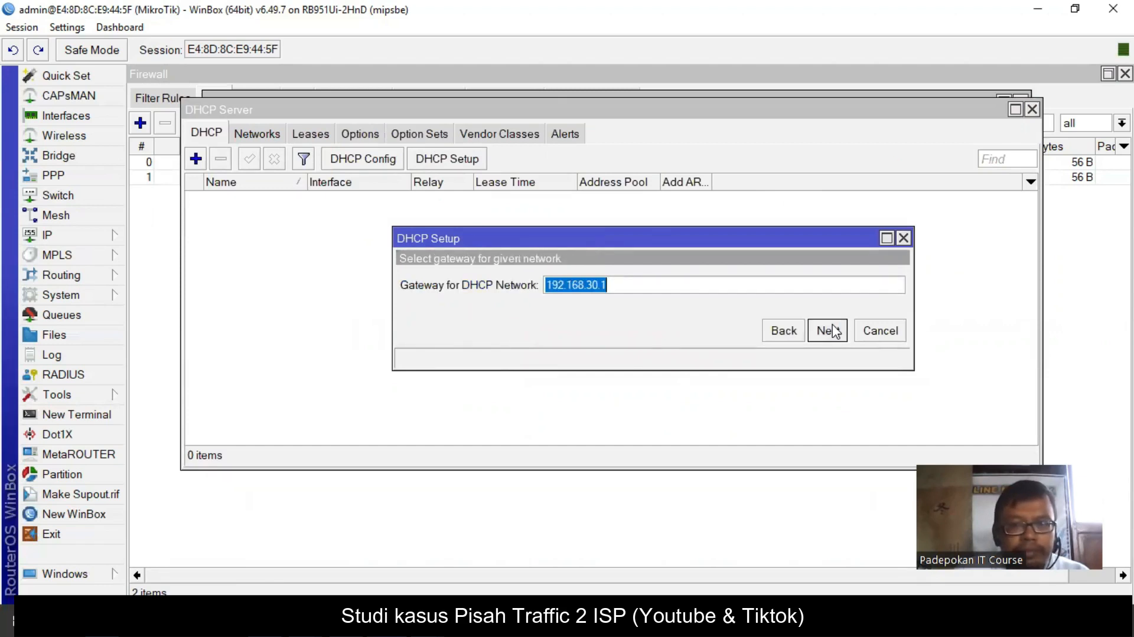
{"action": "left_click", "coordinate": [827, 330]}
{"action": "left_click", "coordinate": [833, 330]}
{"action": "left_click", "coordinate": [833, 333]}
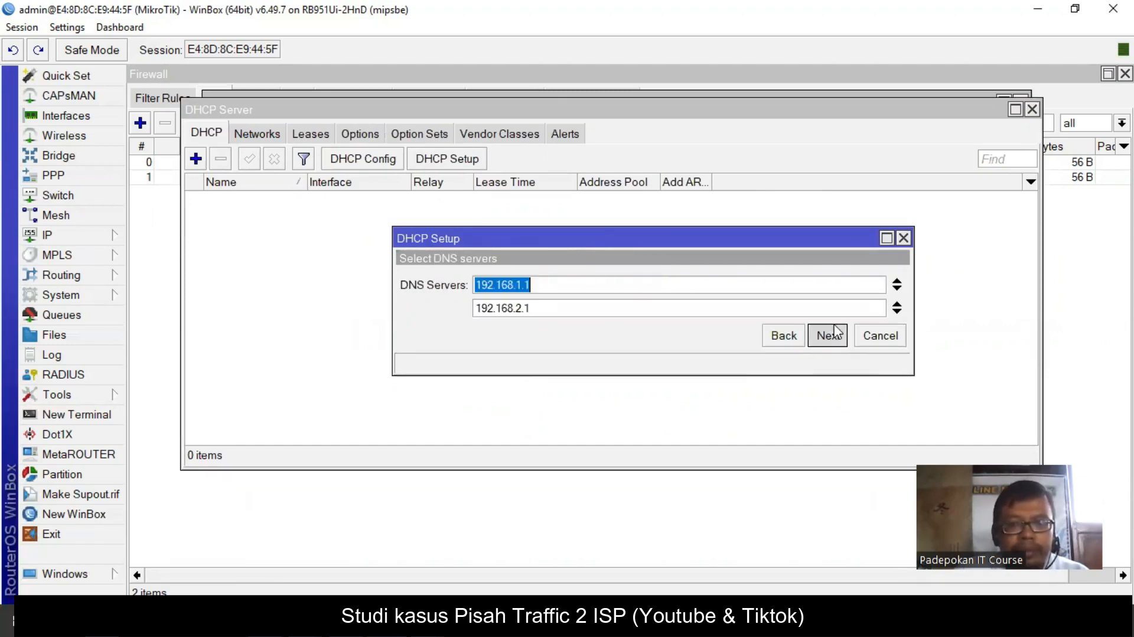
{"action": "left_click", "coordinate": [830, 335]}
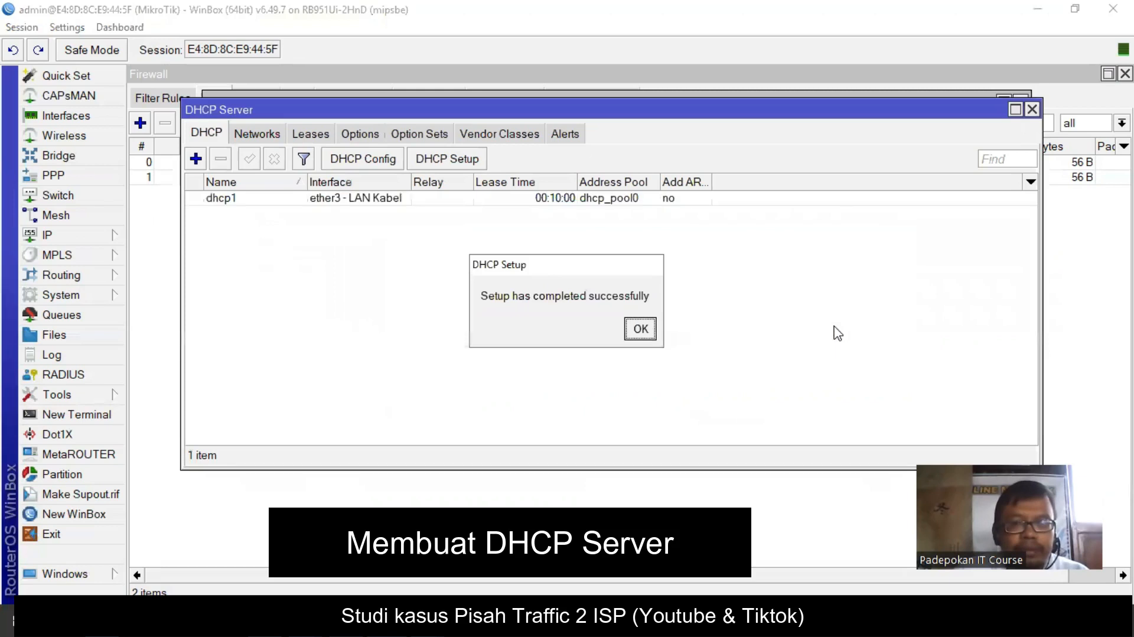
{"action": "left_click", "coordinate": [640, 329]}
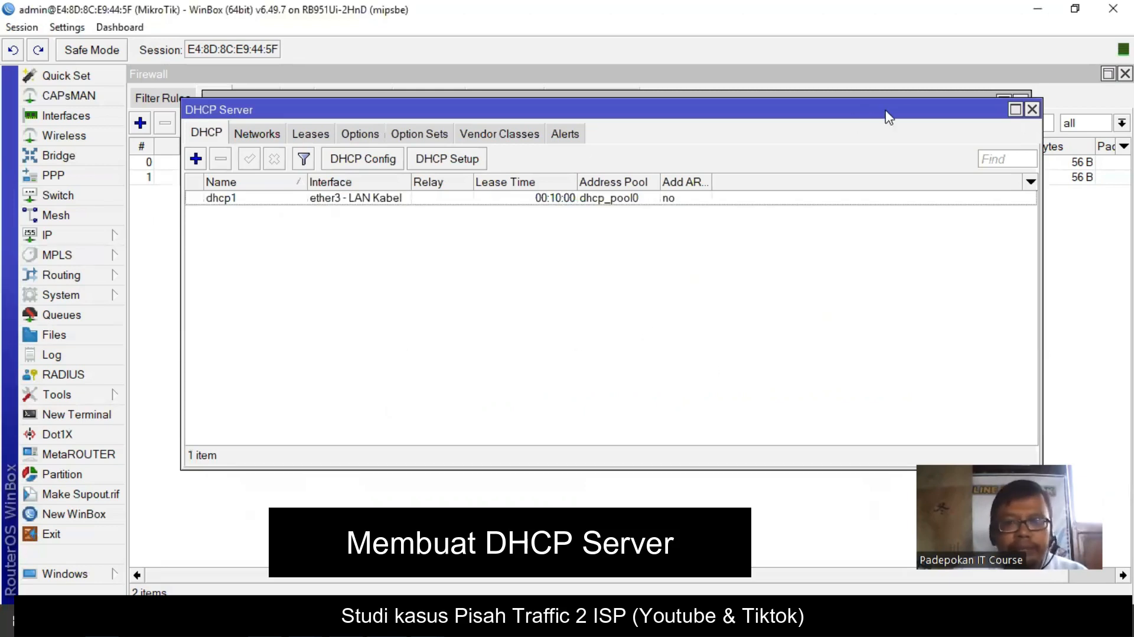
{"action": "left_click", "coordinate": [1032, 110]}
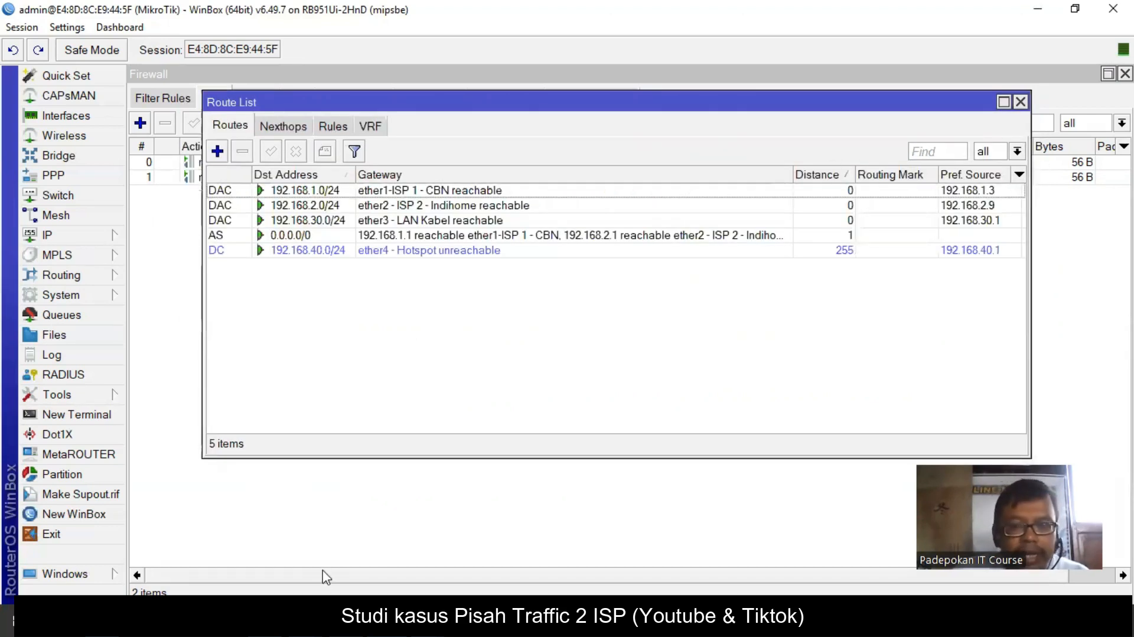
{"action": "mouse_move", "coordinate": [278, 623]}
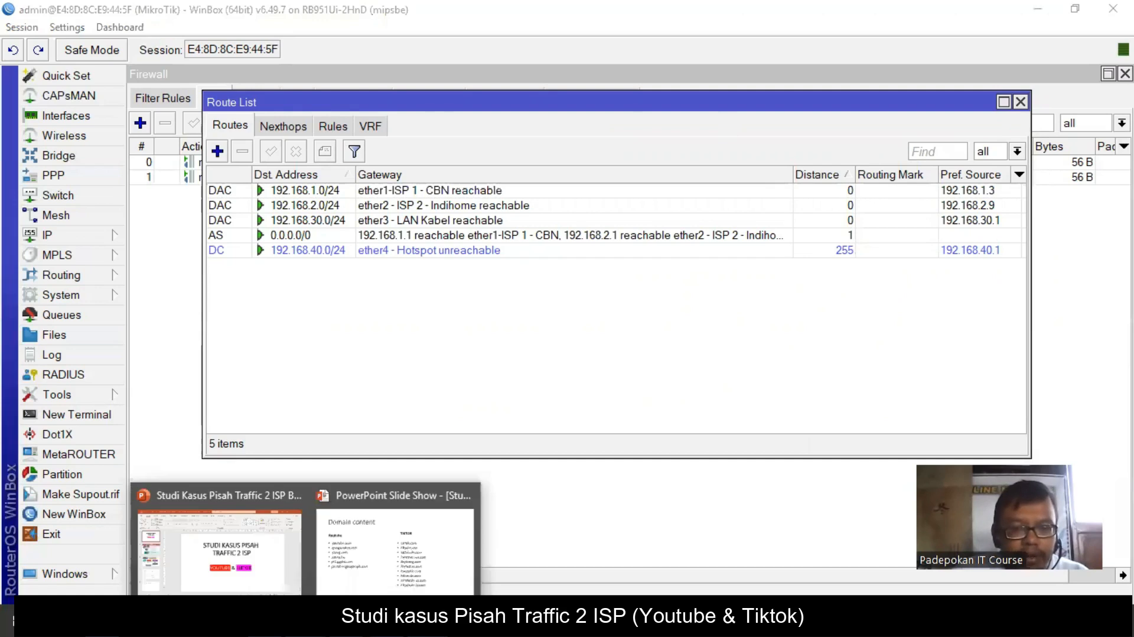
{"action": "left_click", "coordinate": [274, 591]}
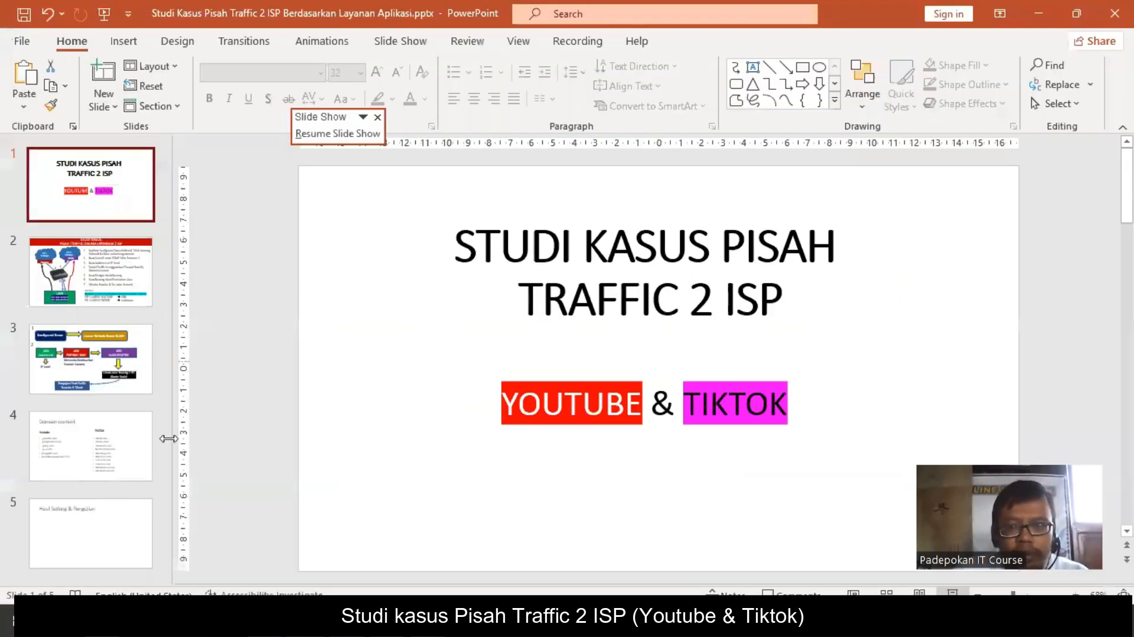
{"action": "left_click", "coordinate": [110, 366]}
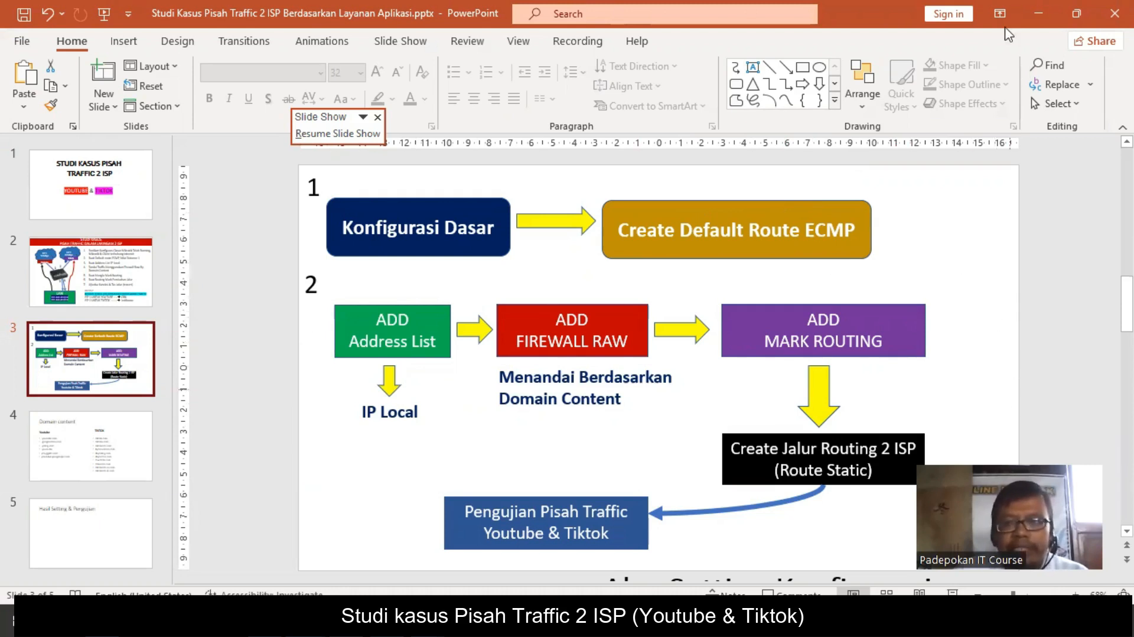
{"action": "left_click", "coordinate": [1037, 17]}
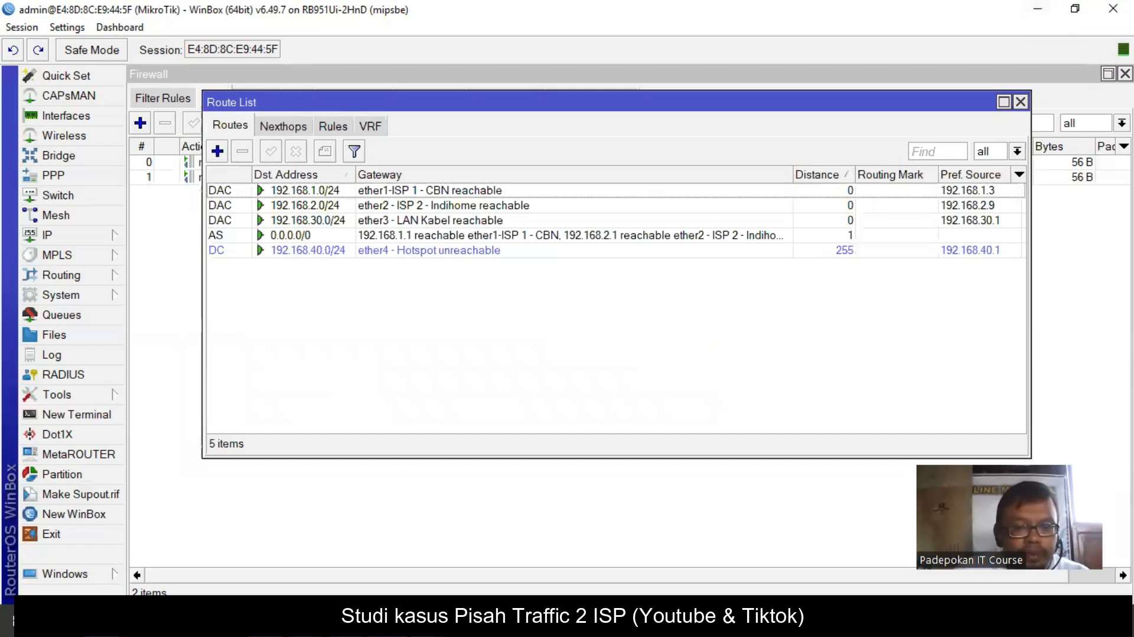
- Add 192.168.30.0/24 to the firewall address list IP LOCAL
{"action": "left_click", "coordinate": [175, 293]}
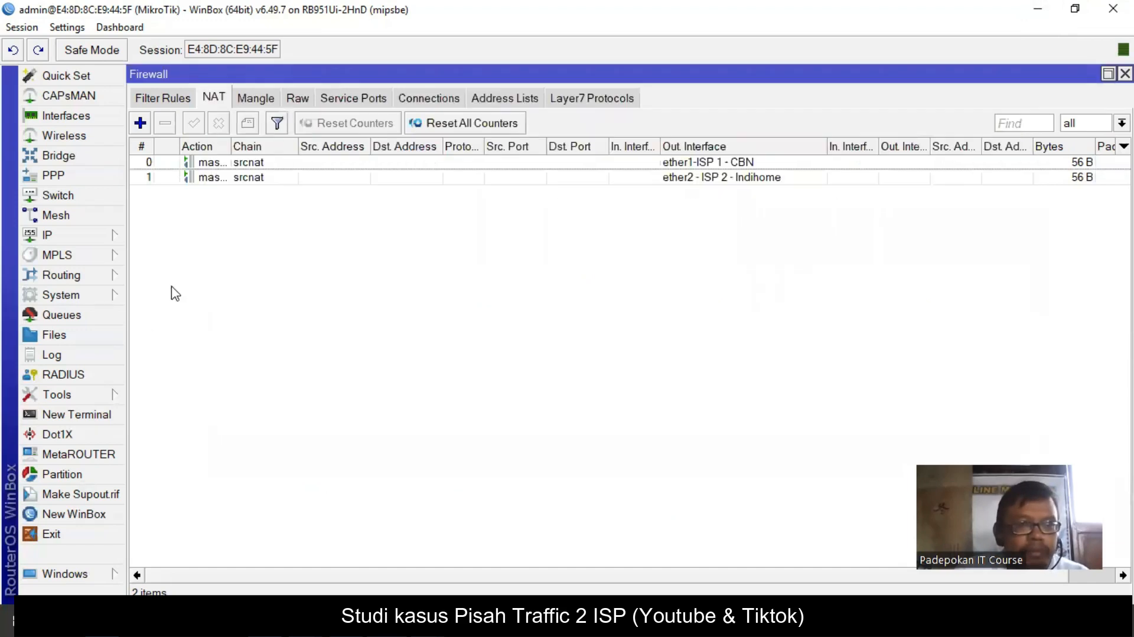
{"action": "left_click", "coordinate": [52, 236]}
{"action": "left_click", "coordinate": [190, 254]}
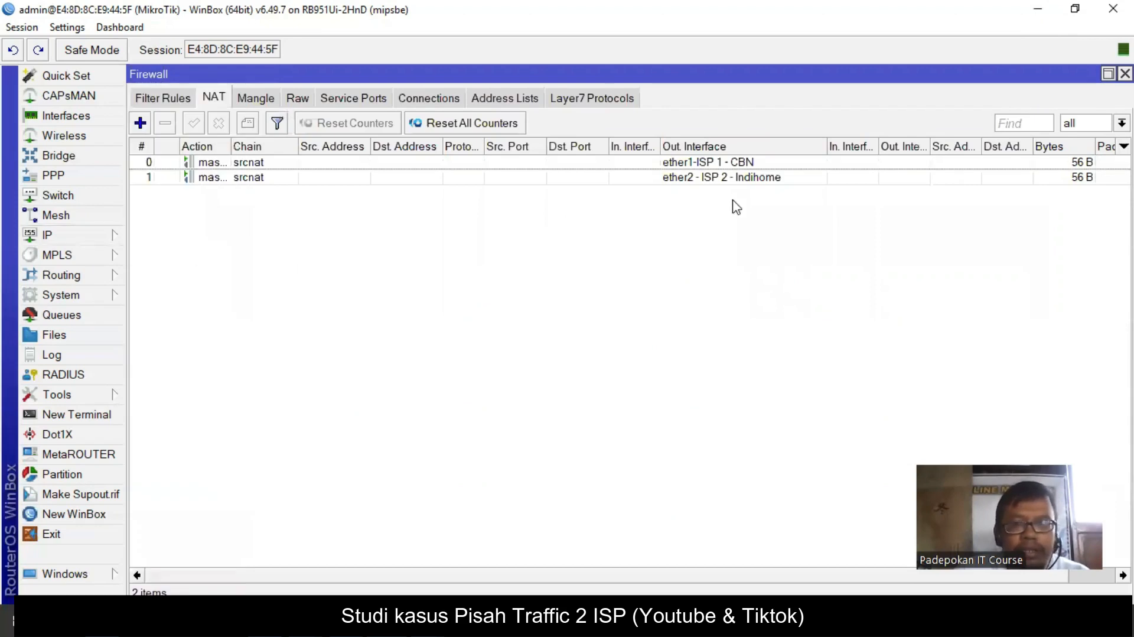
{"action": "left_click", "coordinate": [505, 98]}
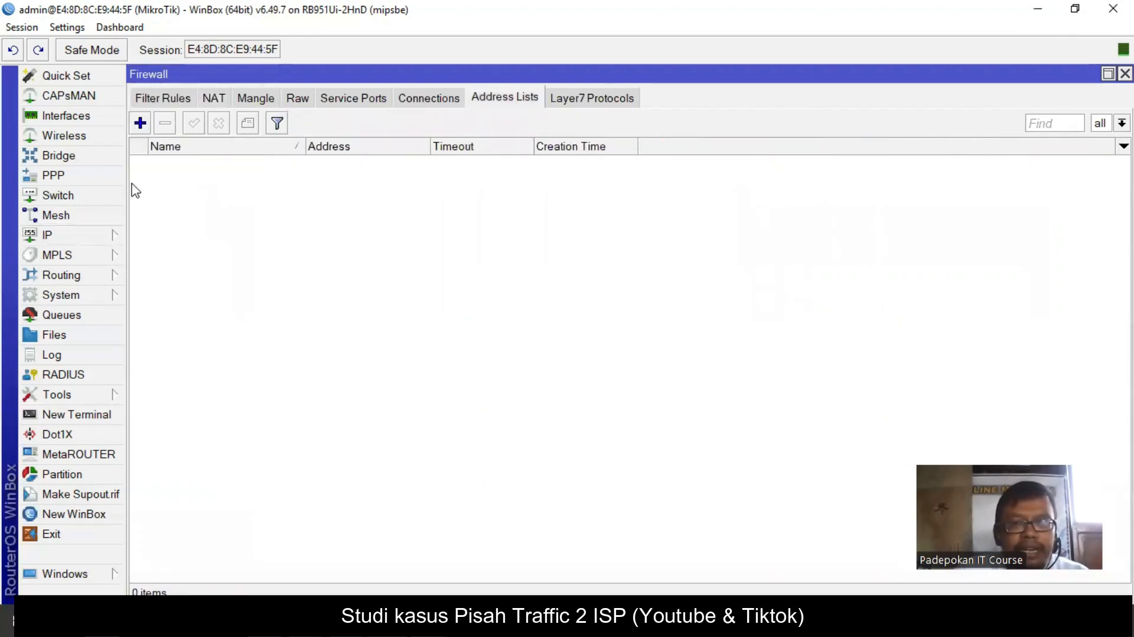
{"action": "left_click", "coordinate": [140, 123]}
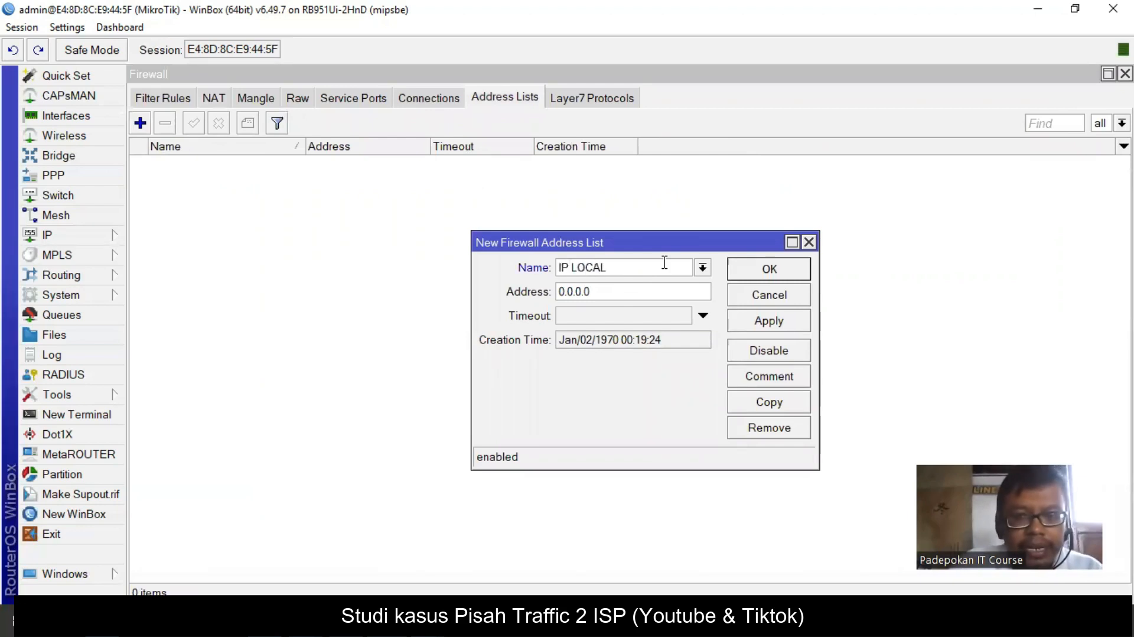
{"action": "left_click_drag", "start_coordinate": [588, 293], "coordinate": [523, 290]}
{"action": "type", "text": "192.16"}
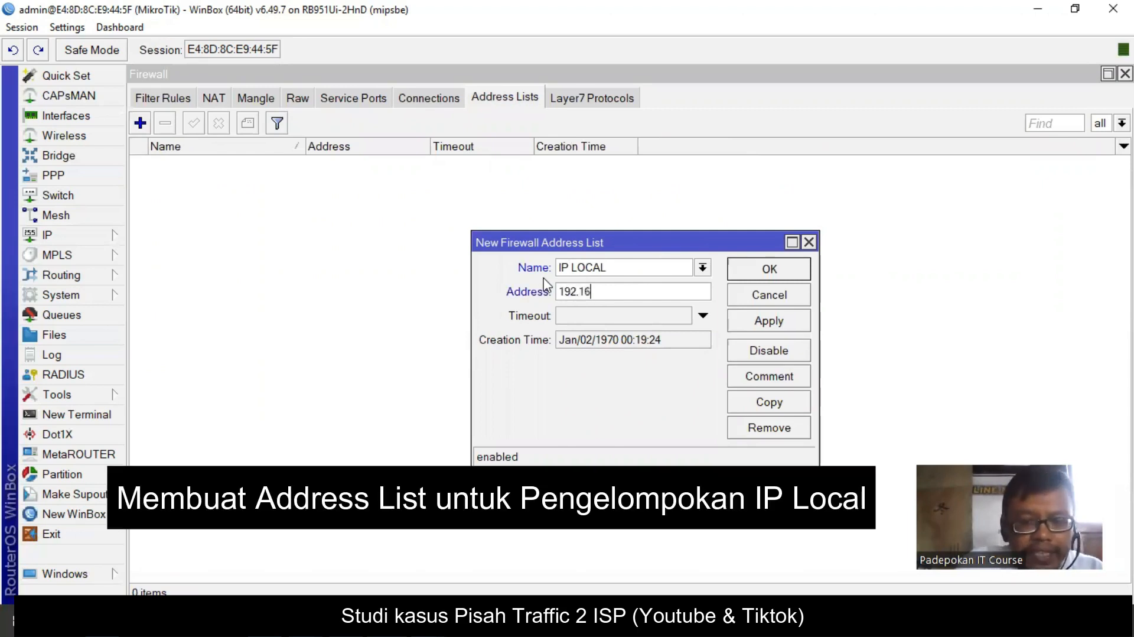
{"action": "type", "text": "8.30.0/24"}
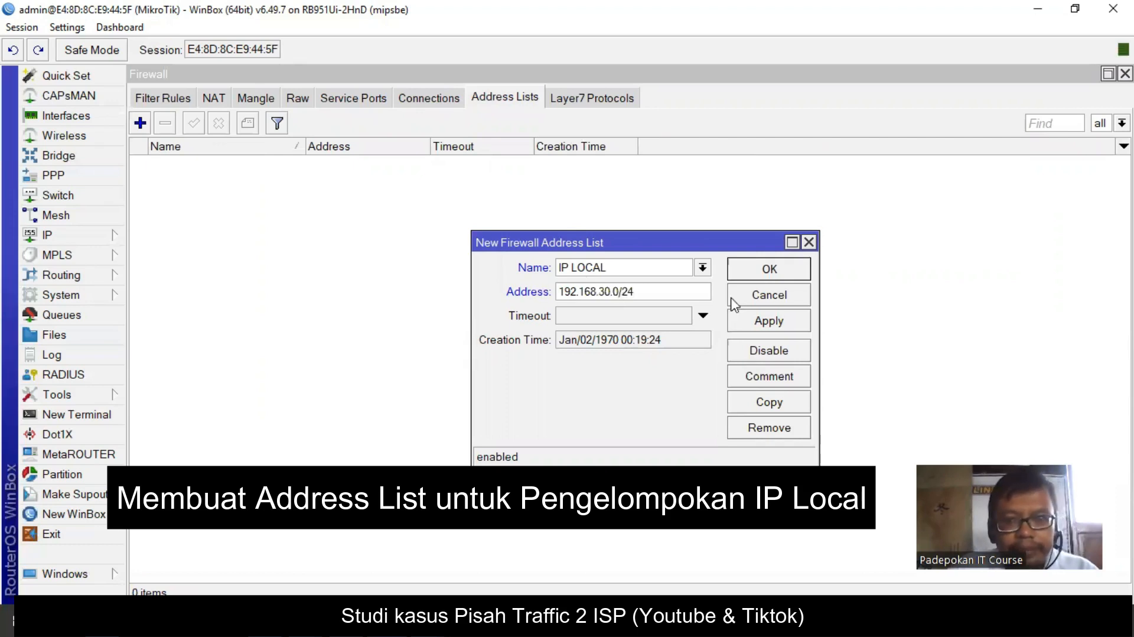
{"action": "left_click", "coordinate": [770, 319]}
{"action": "left_click", "coordinate": [770, 269]}
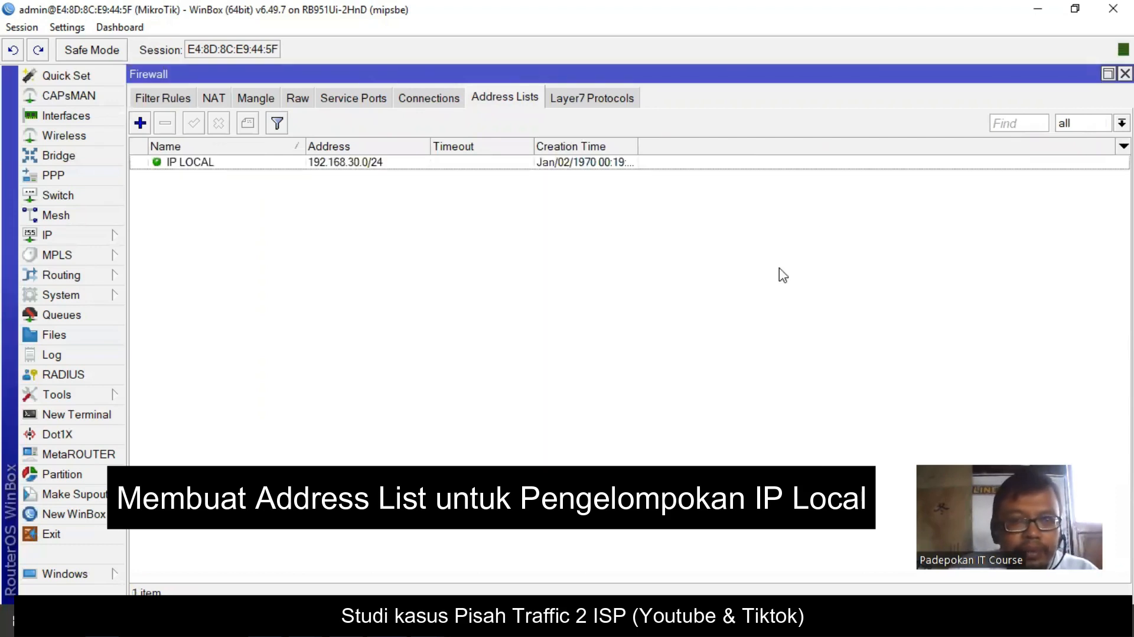
- Add 192.168.40.0/24 to the same IP LOCAL address list
{"action": "left_click", "coordinate": [140, 123]}
{"action": "left_click", "coordinate": [703, 268]}
{"action": "left_click", "coordinate": [622, 285]}
{"action": "key", "text": "Tab"}
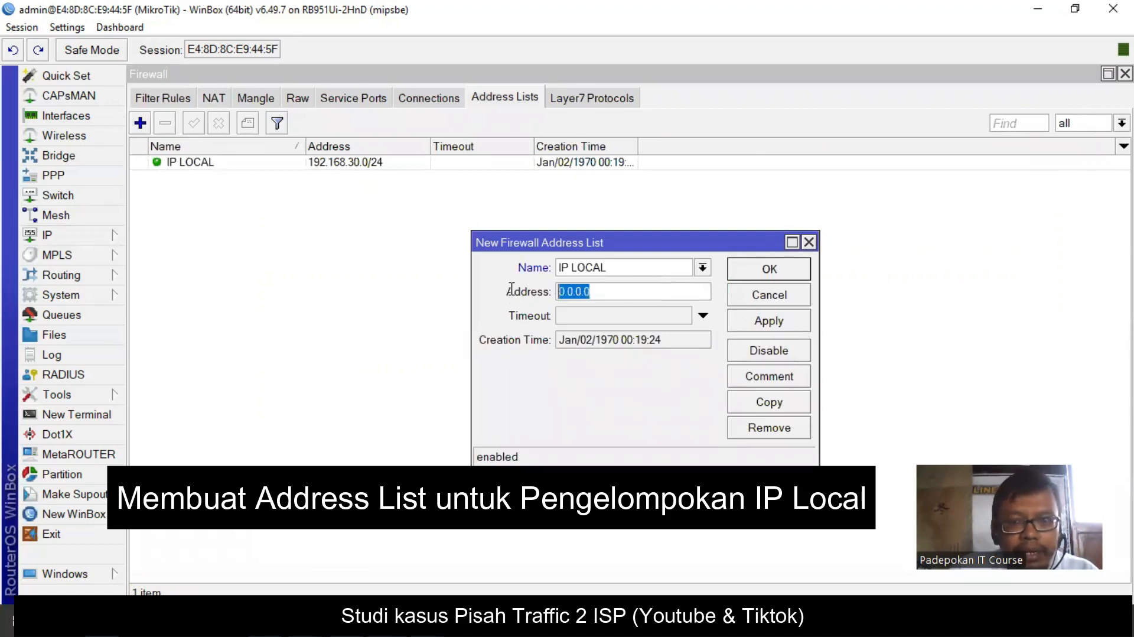
{"action": "type", "text": "192.168.40.0/24"}
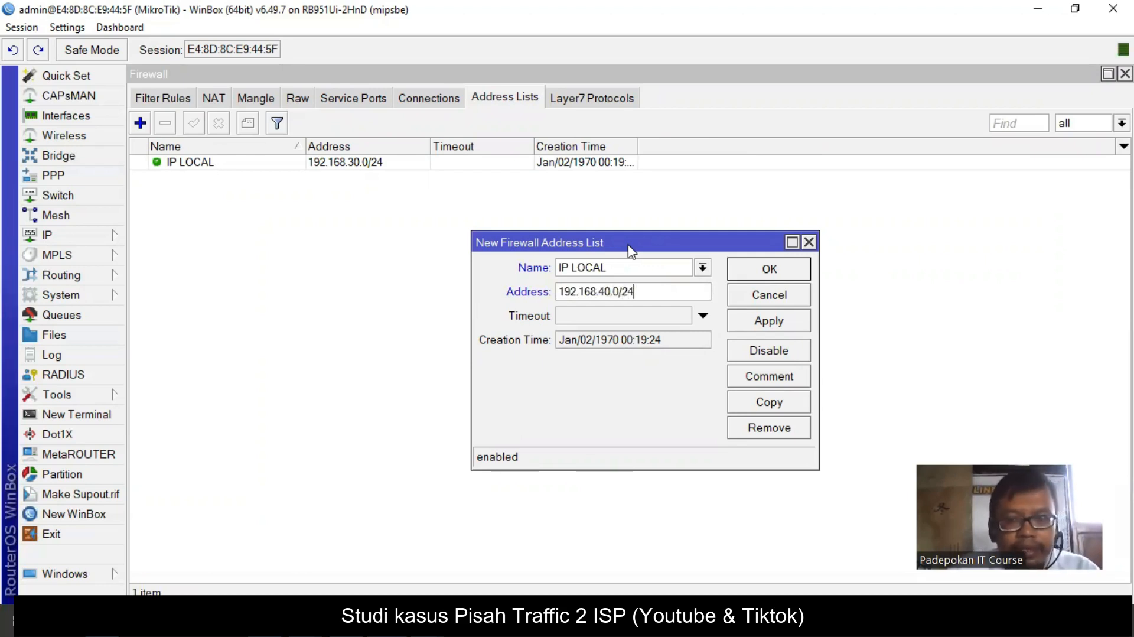
{"action": "left_click", "coordinate": [768, 321]}
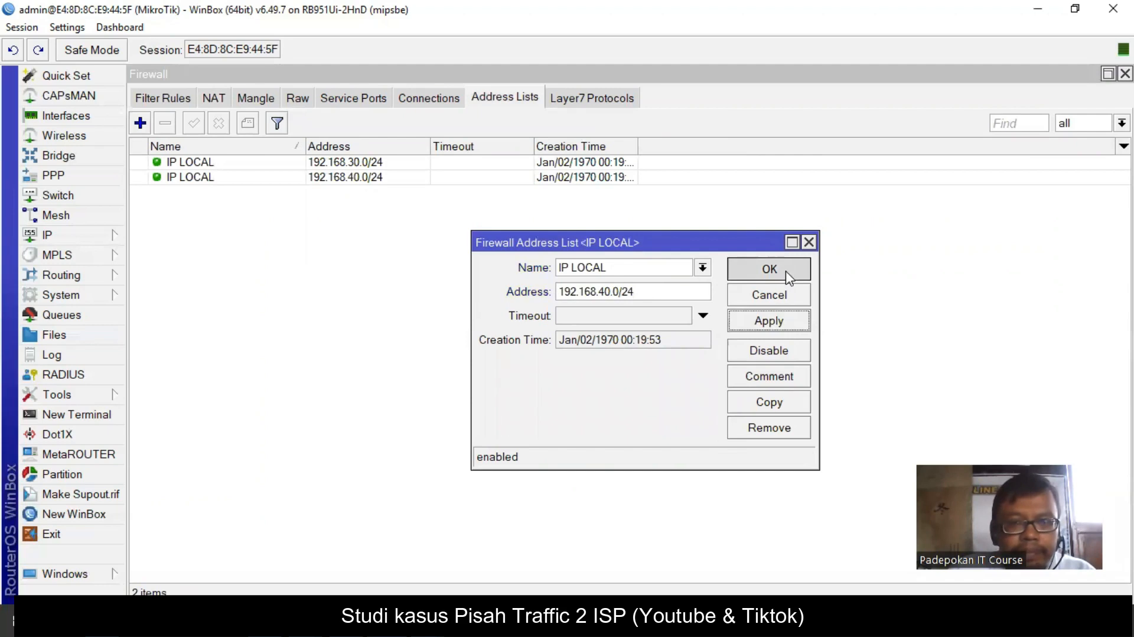
{"action": "left_click", "coordinate": [768, 270]}
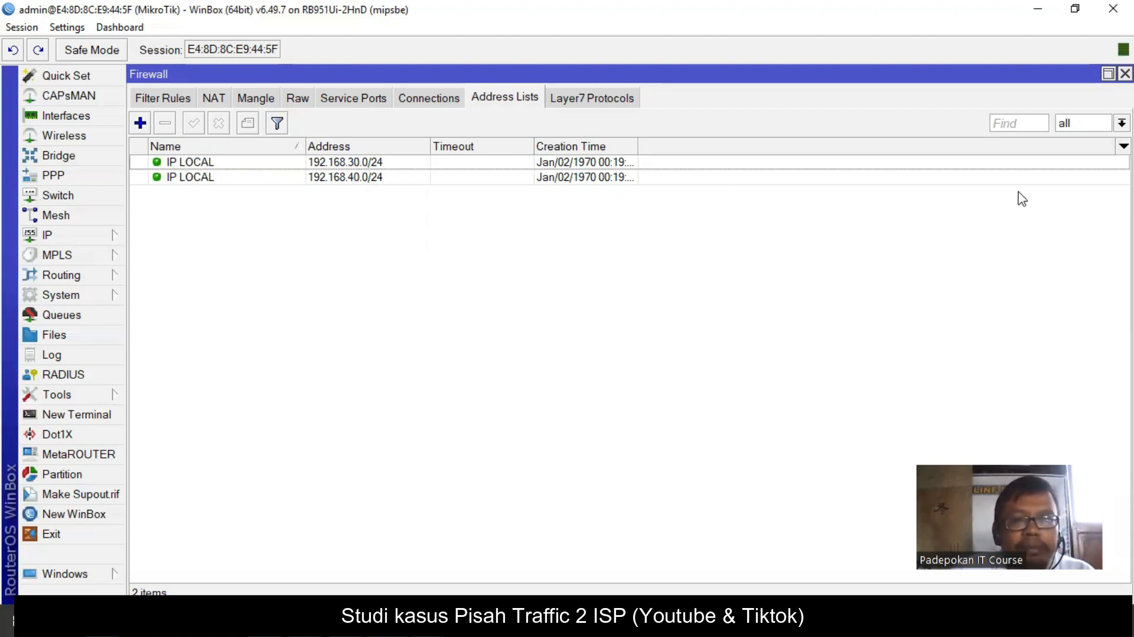
- Create a new raw rule with chain prerouting, protocol 6 (tcp) and destination port 443
{"action": "left_click", "coordinate": [297, 98]}
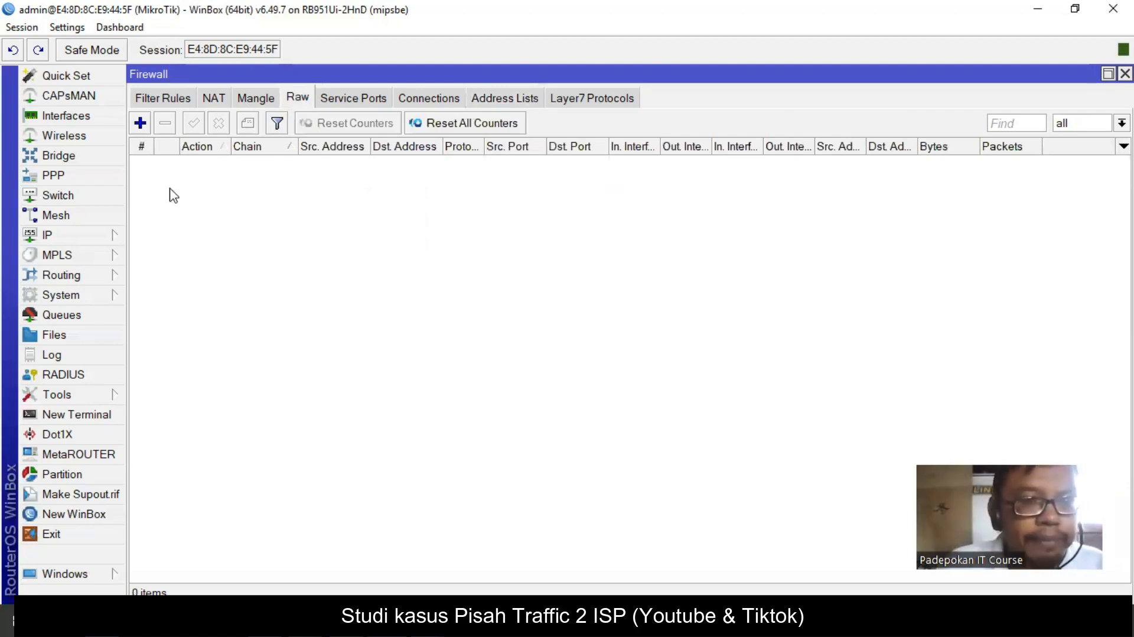
{"action": "left_click", "coordinate": [141, 125]}
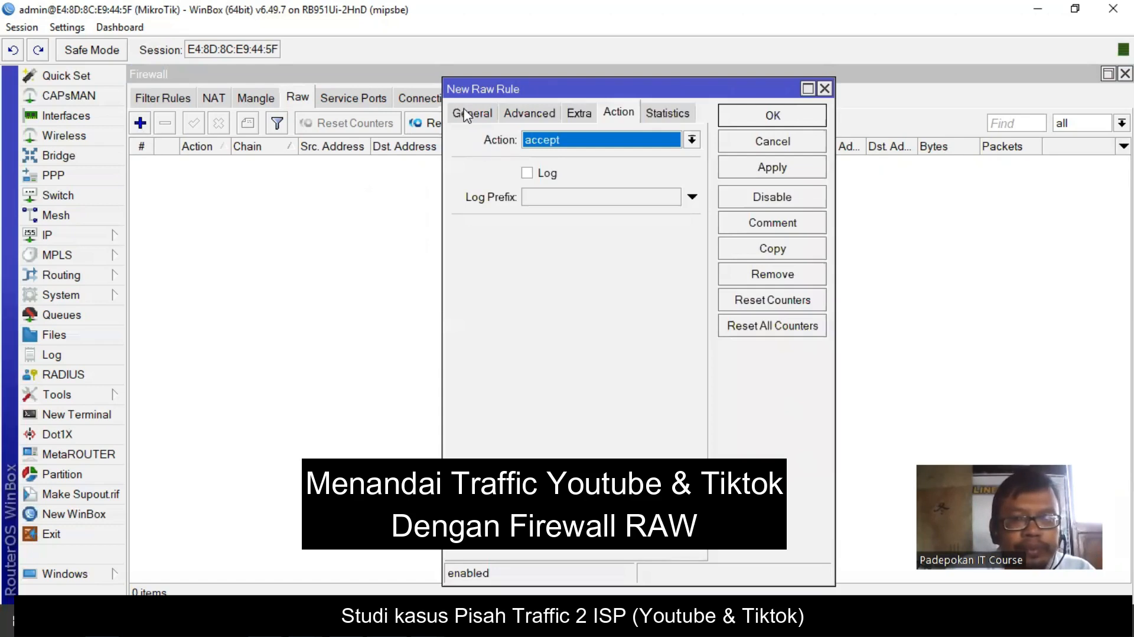
{"action": "left_click", "coordinate": [467, 115]}
{"action": "left_click_drag", "start_coordinate": [632, 80], "coordinate": [550, 127]}
{"action": "left_click", "coordinate": [610, 186]}
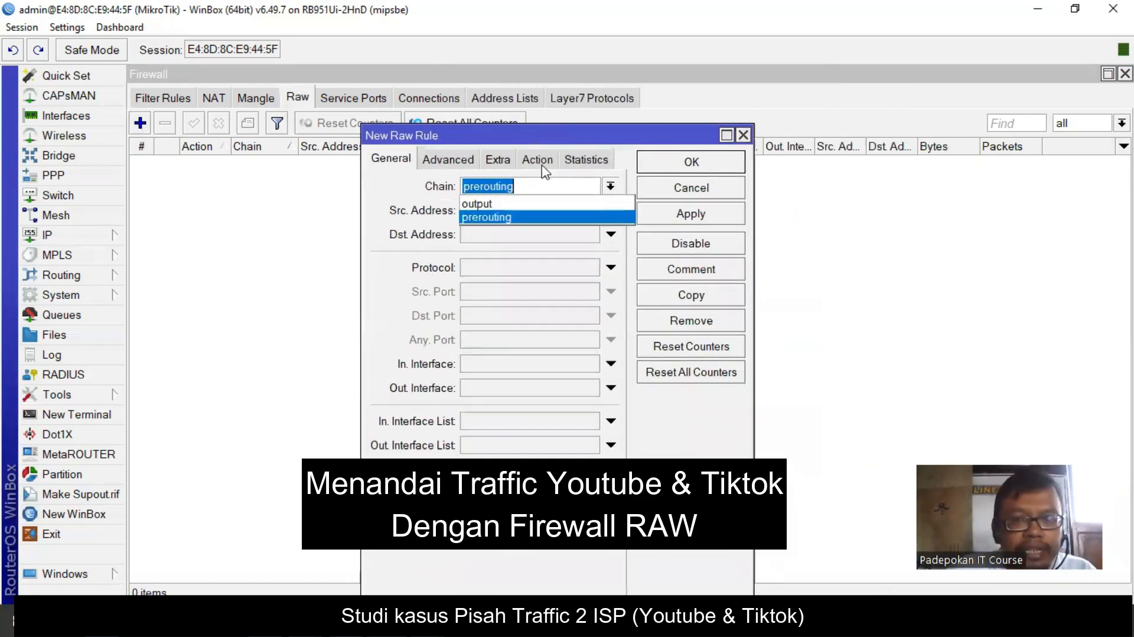
{"action": "left_click", "coordinate": [489, 218]}
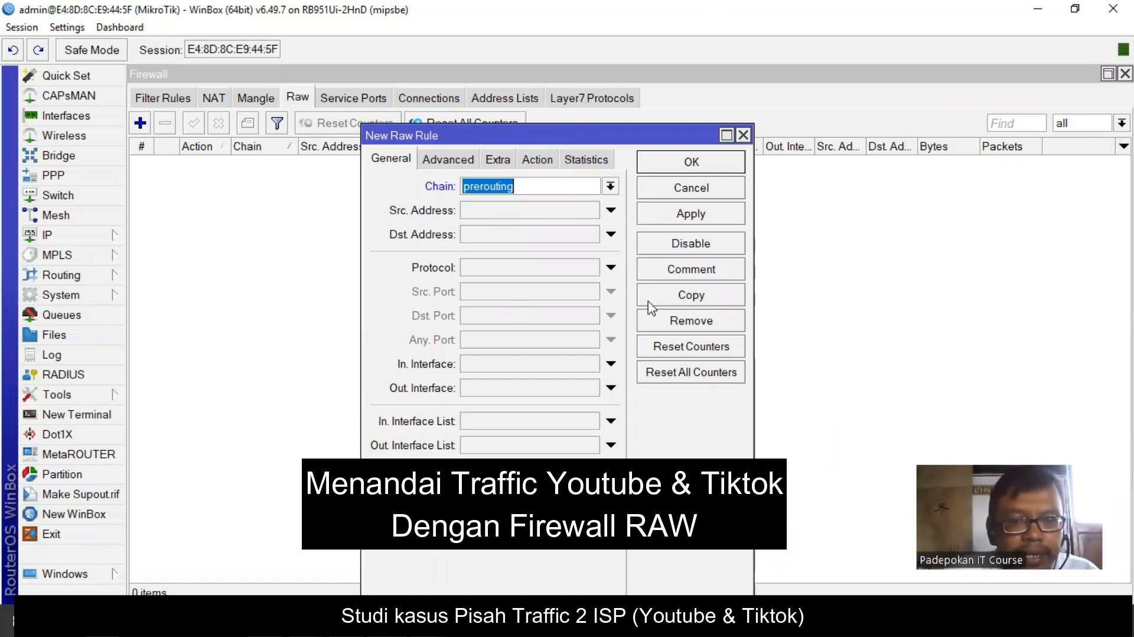
{"action": "left_click", "coordinate": [611, 267]}
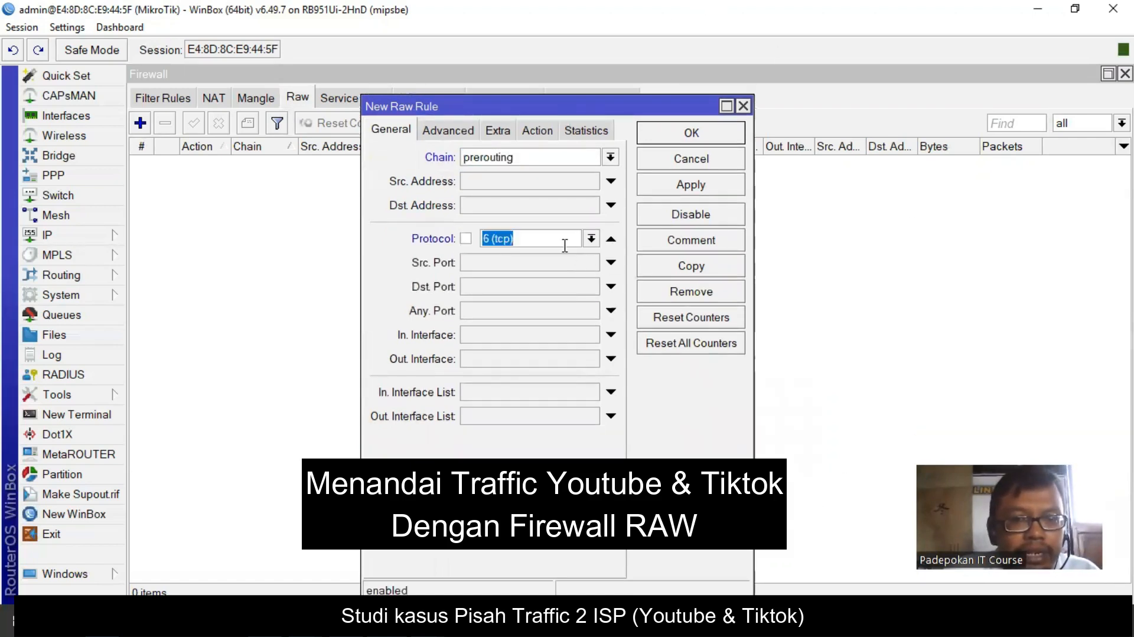
{"action": "left_click", "coordinate": [575, 287]}
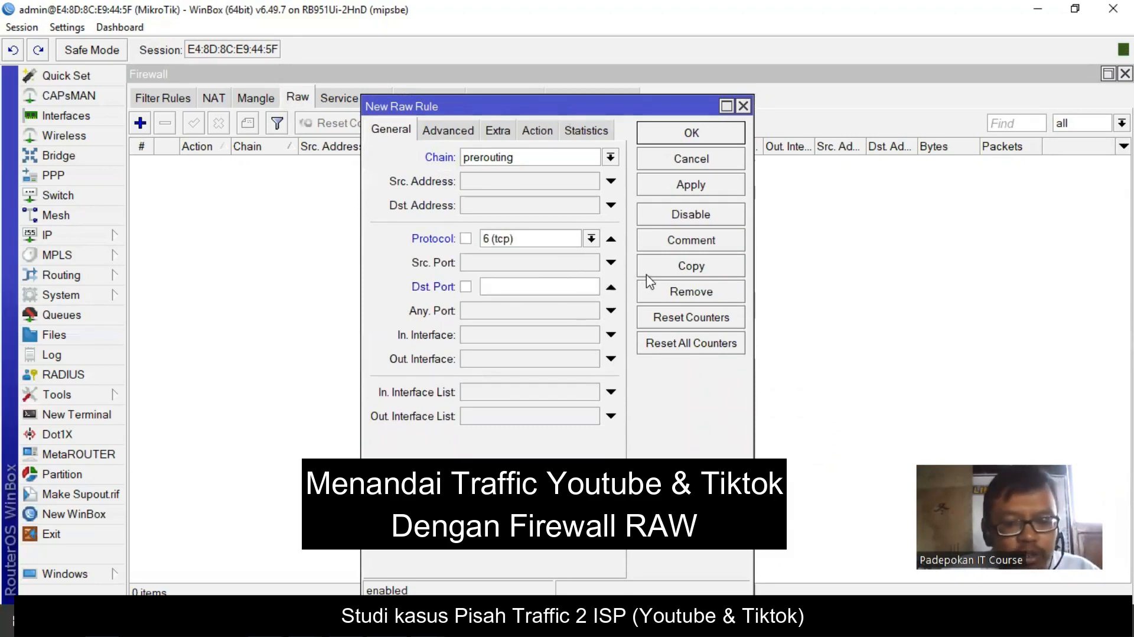
{"action": "type", "text": "443"}
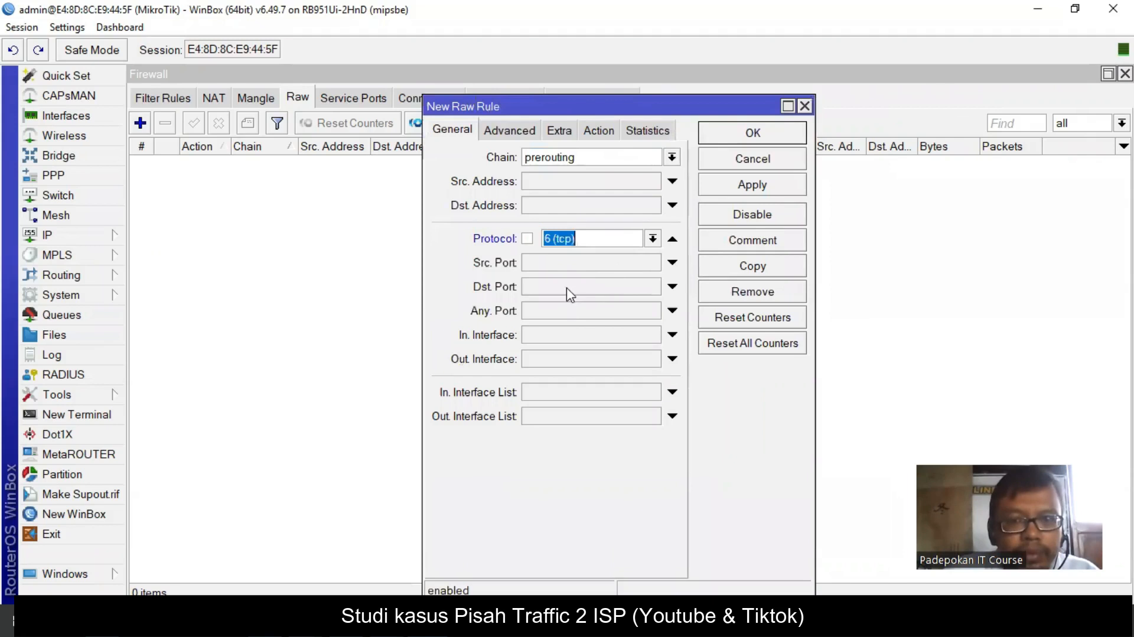
{"action": "left_click", "coordinate": [567, 286]}
{"action": "type", "text": "443"}
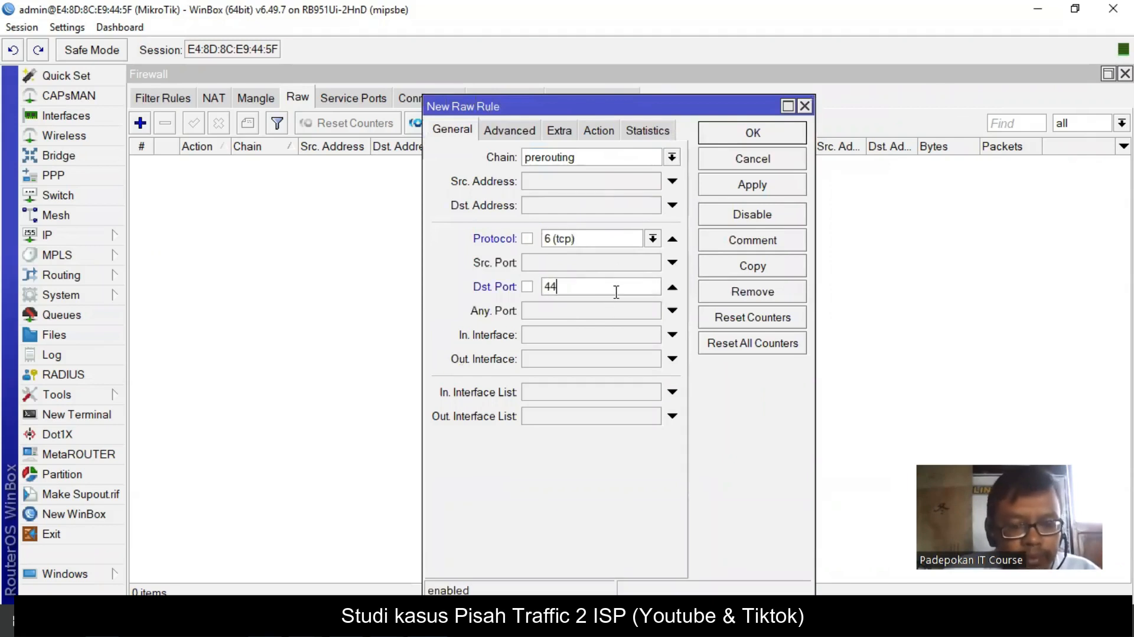
{"action": "left_click", "coordinate": [511, 131]}
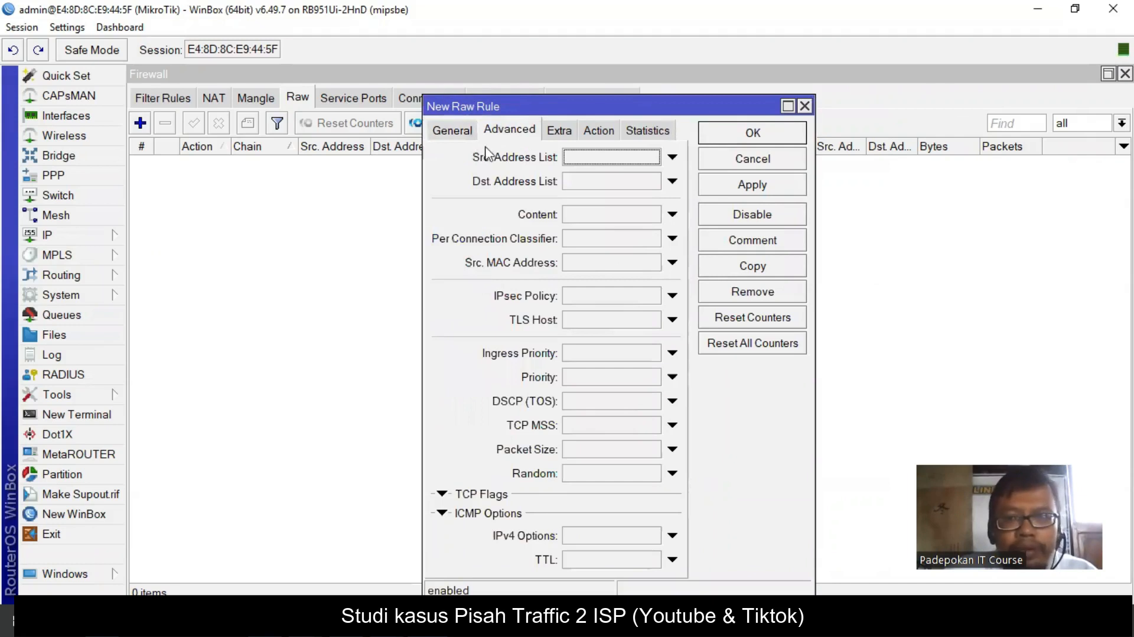
- Match source address list IP LOCAL and destination address list not (!) IP LOCAL
{"action": "left_click_drag", "start_coordinate": [467, 105], "coordinate": [375, 105]}
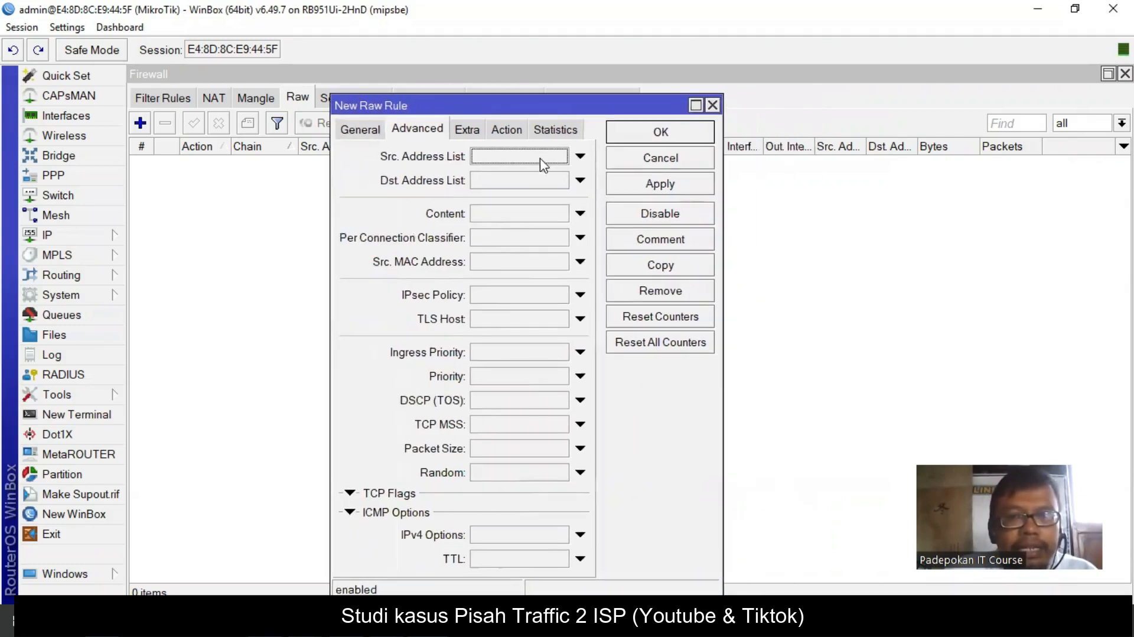
{"action": "left_click", "coordinate": [580, 156]}
{"action": "left_click", "coordinate": [577, 156]}
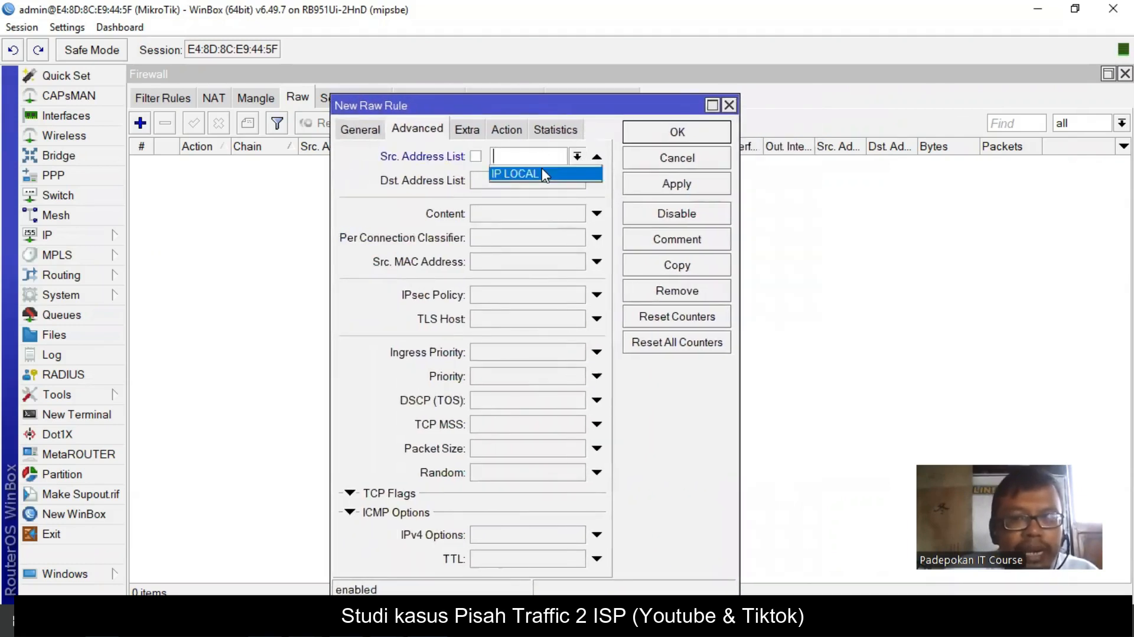
{"action": "left_click", "coordinate": [542, 173]}
{"action": "left_click", "coordinate": [566, 181]}
{"action": "left_click", "coordinate": [579, 181]}
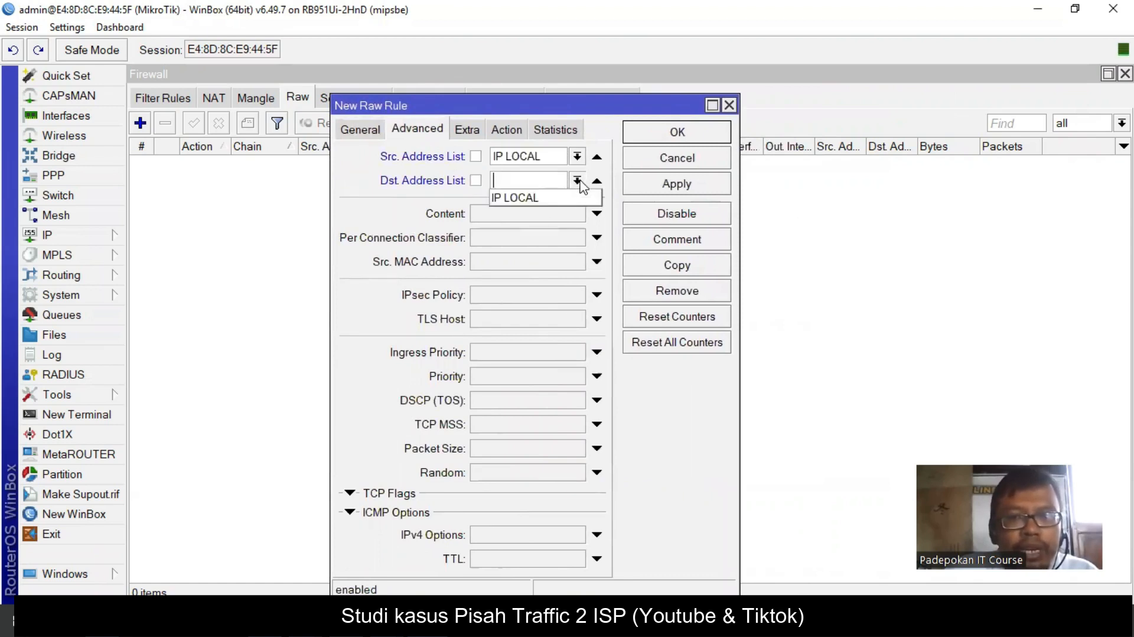
{"action": "left_click", "coordinate": [542, 198]}
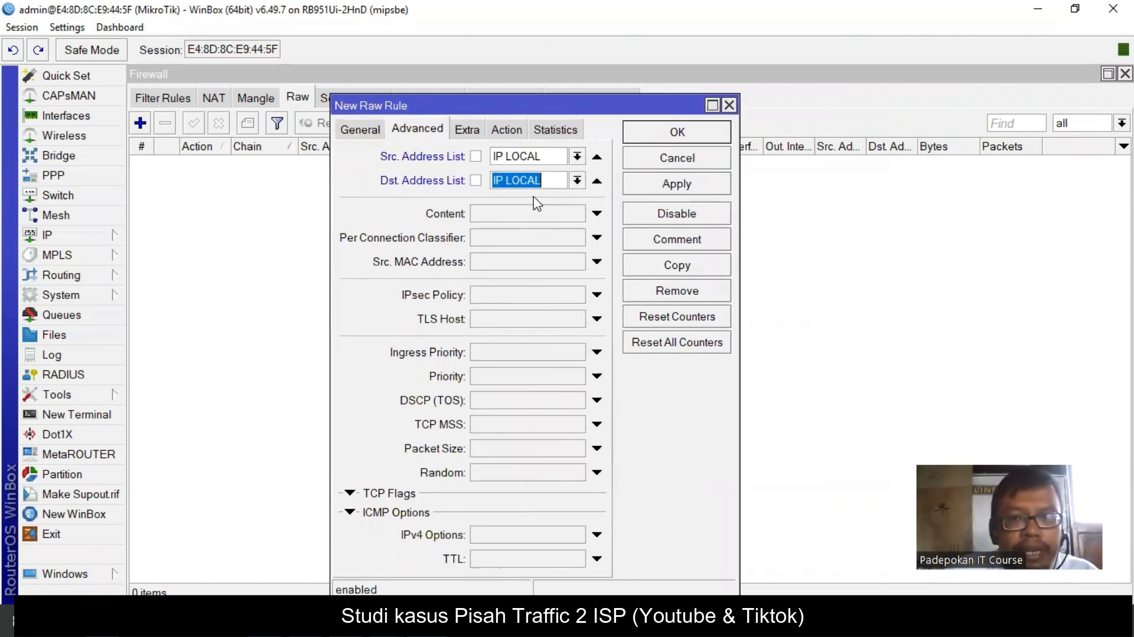
{"action": "left_click", "coordinate": [476, 180]}
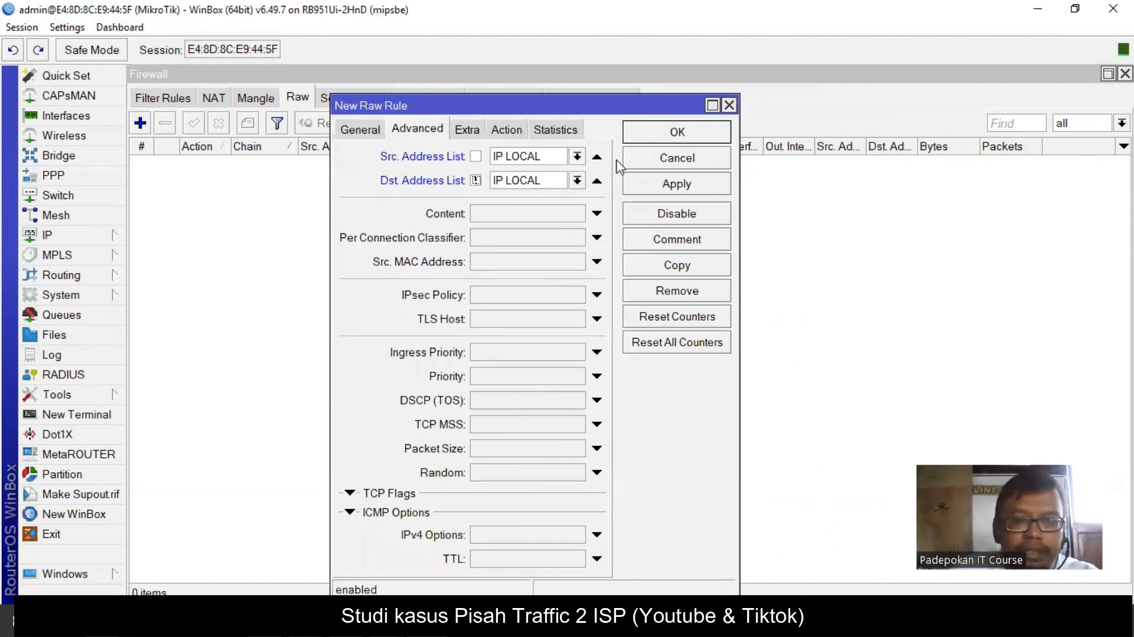
- Add a content match for .youtube.com
{"action": "left_click", "coordinate": [522, 217]}
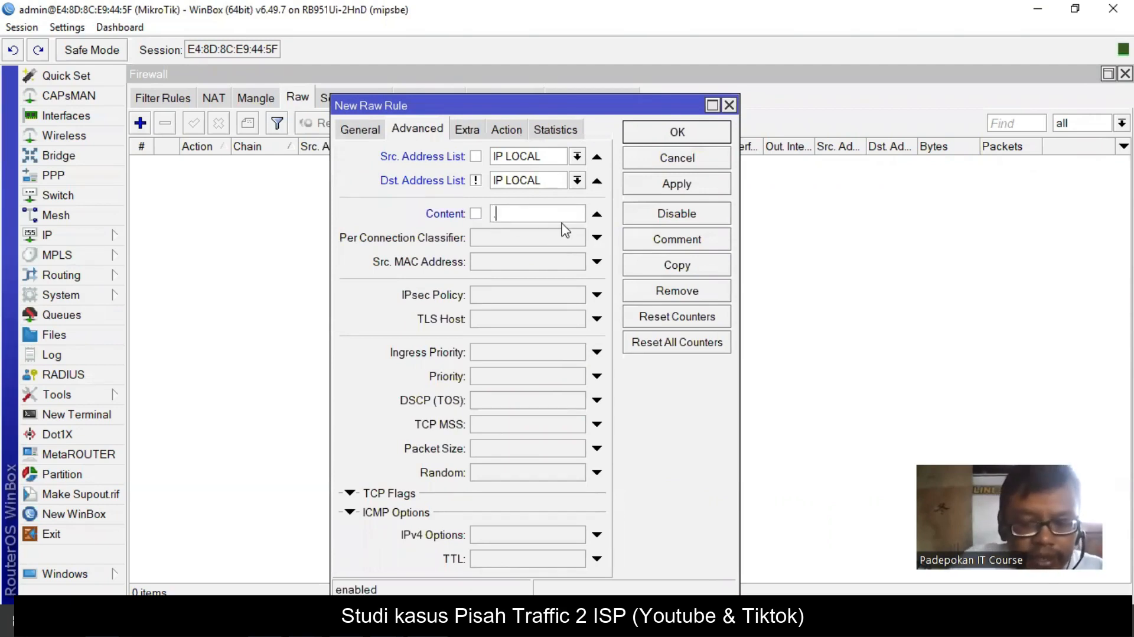
{"action": "type", "text": ".YOUTUB"}
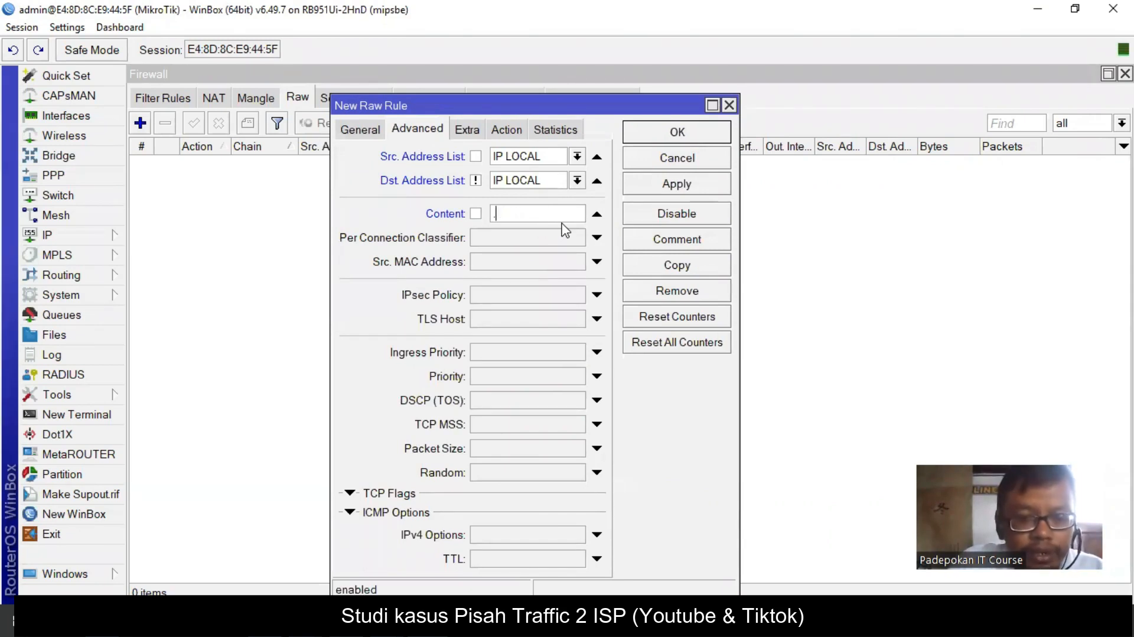
{"action": "type", "text": "tube.com"}
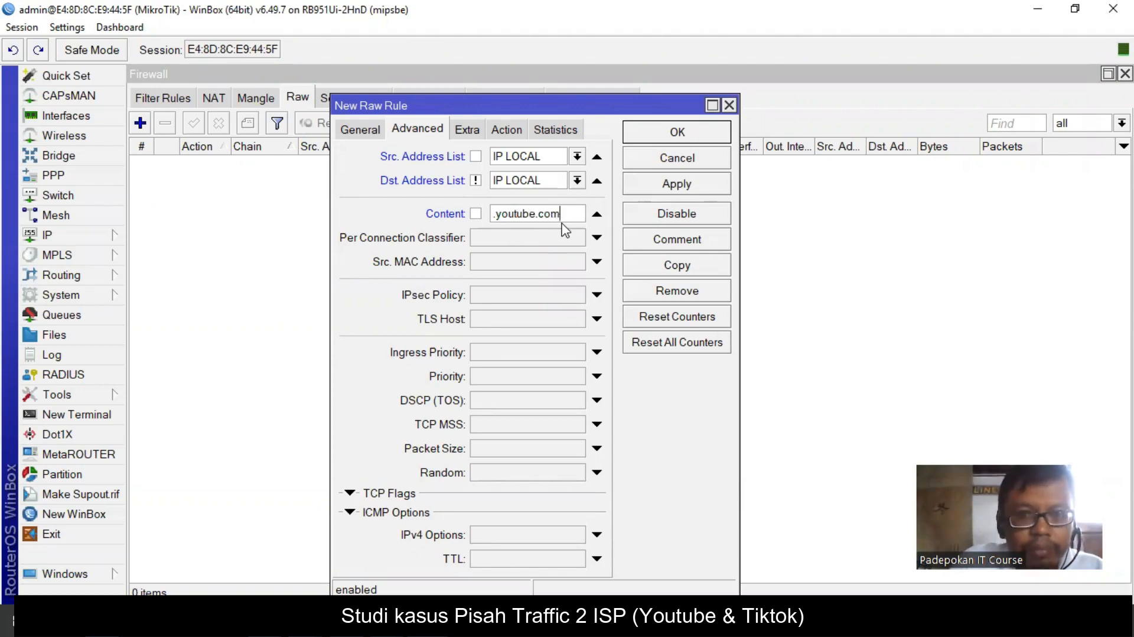
{"action": "left_click", "coordinate": [507, 130]}
{"action": "left_click", "coordinate": [556, 157]}
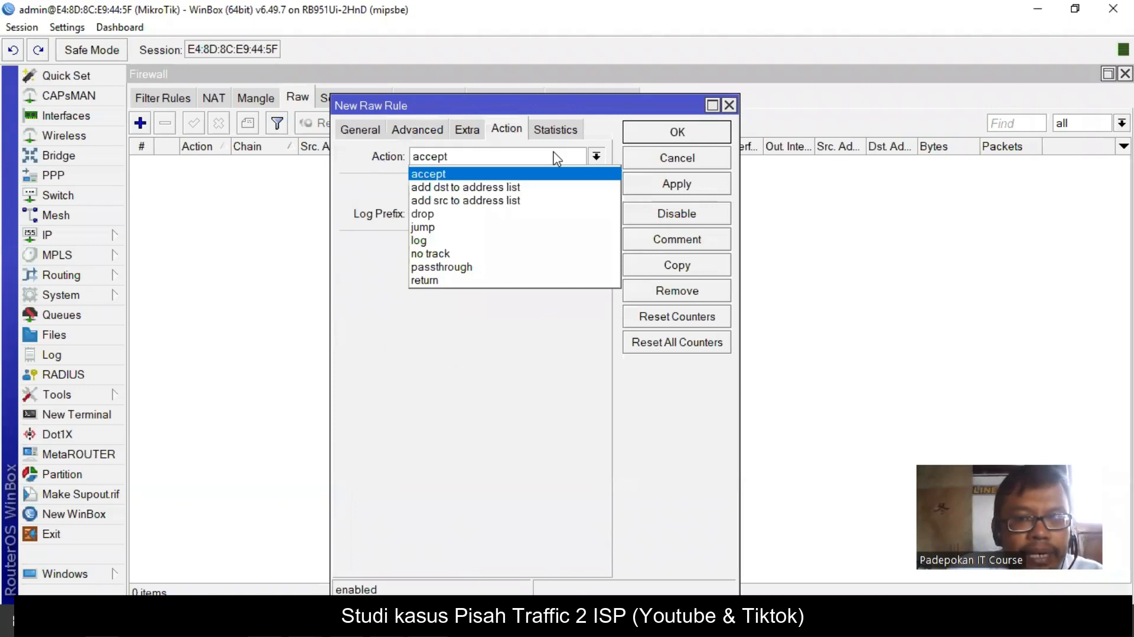
- Set the action to add dst to address list youtube with timeout 01:00:00, then save the rule
{"action": "left_click", "coordinate": [513, 187]}
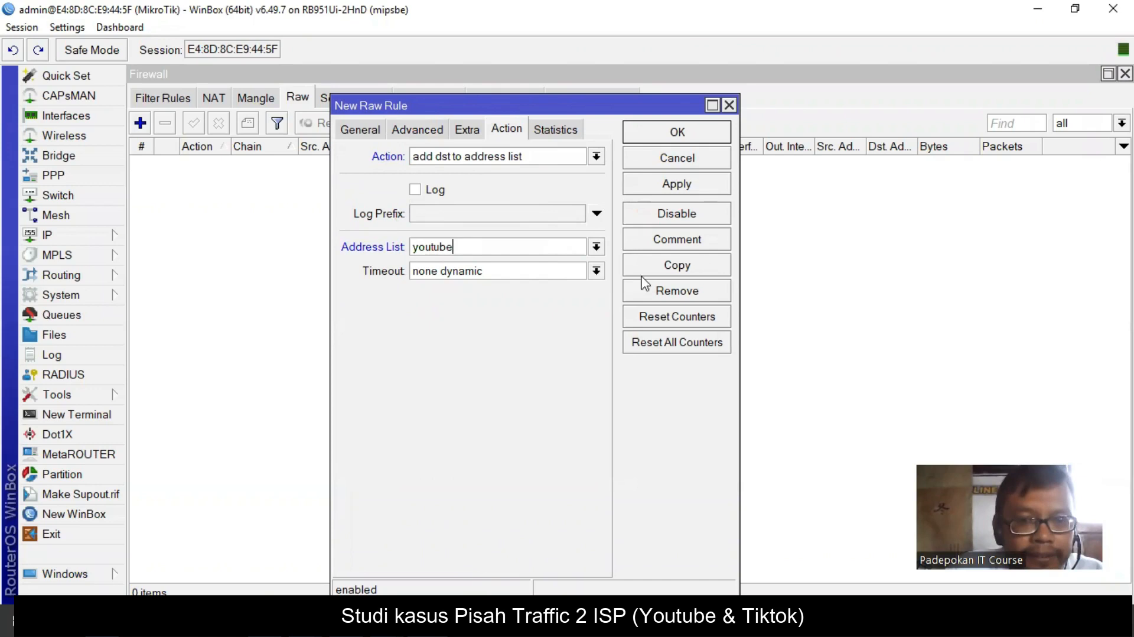
{"action": "triple_click", "coordinate": [505, 276]}
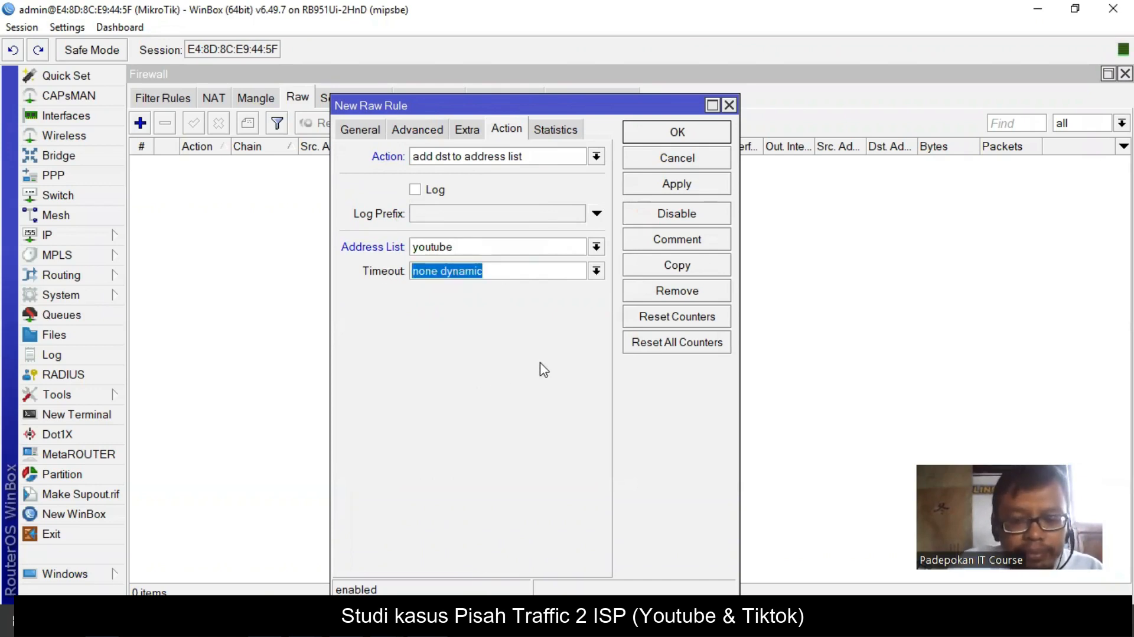
{"action": "type", "text": "01:00"}
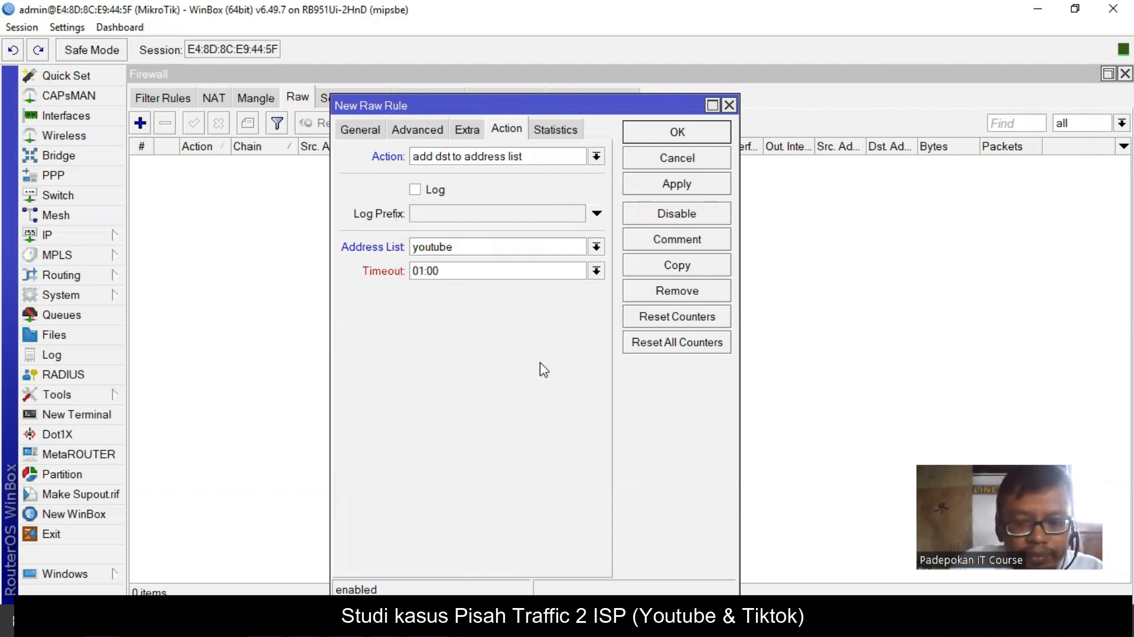
{"action": "type", "text": ":00"}
{"action": "left_click", "coordinate": [712, 184]}
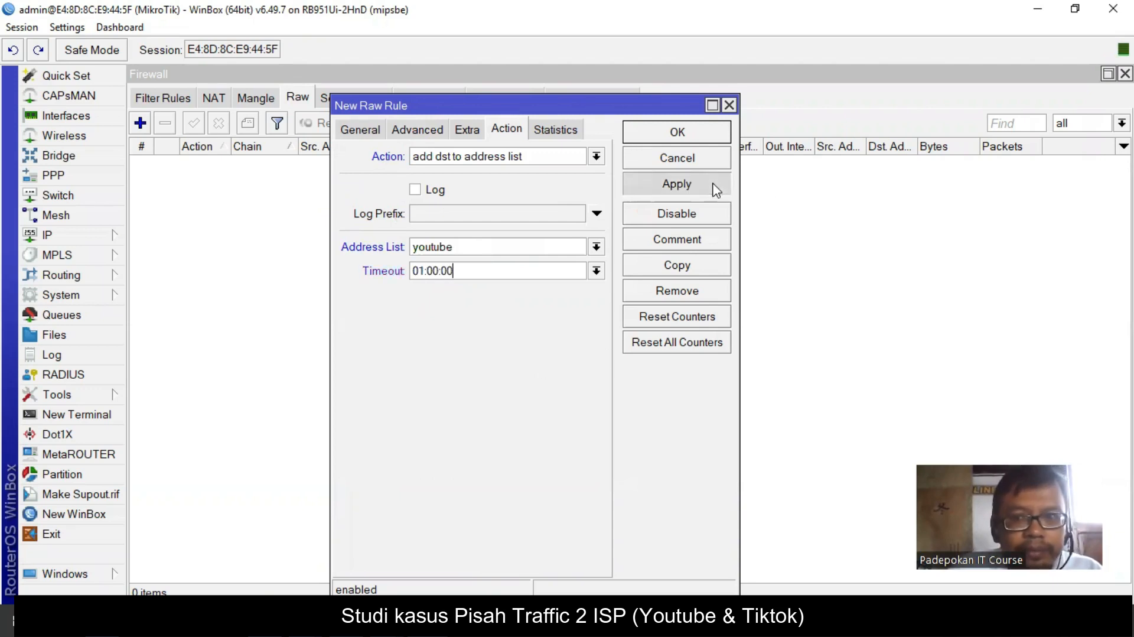
{"action": "left_click", "coordinate": [707, 133]}
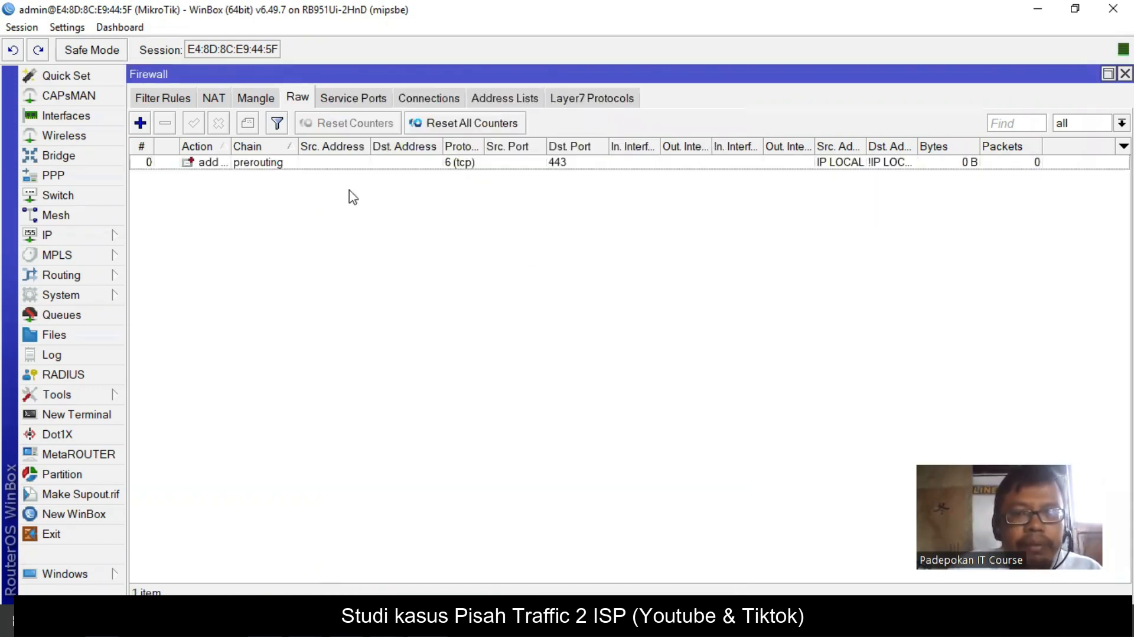
- Copy the port 443 rule into a new rule matching content .googlevideo.com
{"action": "double_click", "coordinate": [270, 163]}
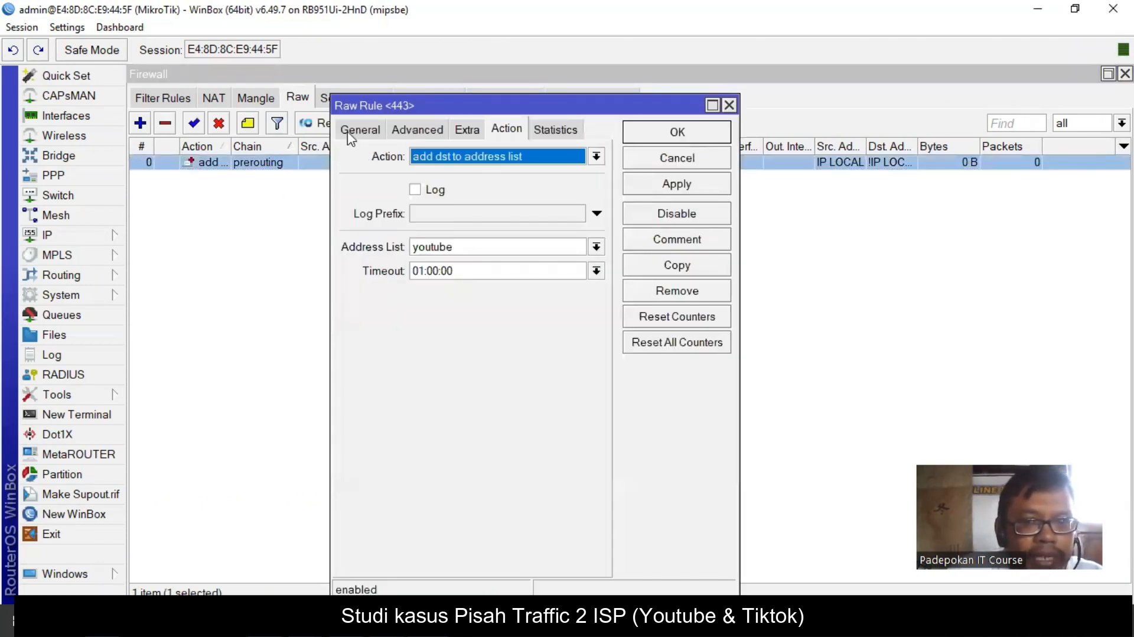
{"action": "left_click", "coordinate": [685, 268]}
{"action": "left_click", "coordinate": [438, 101]}
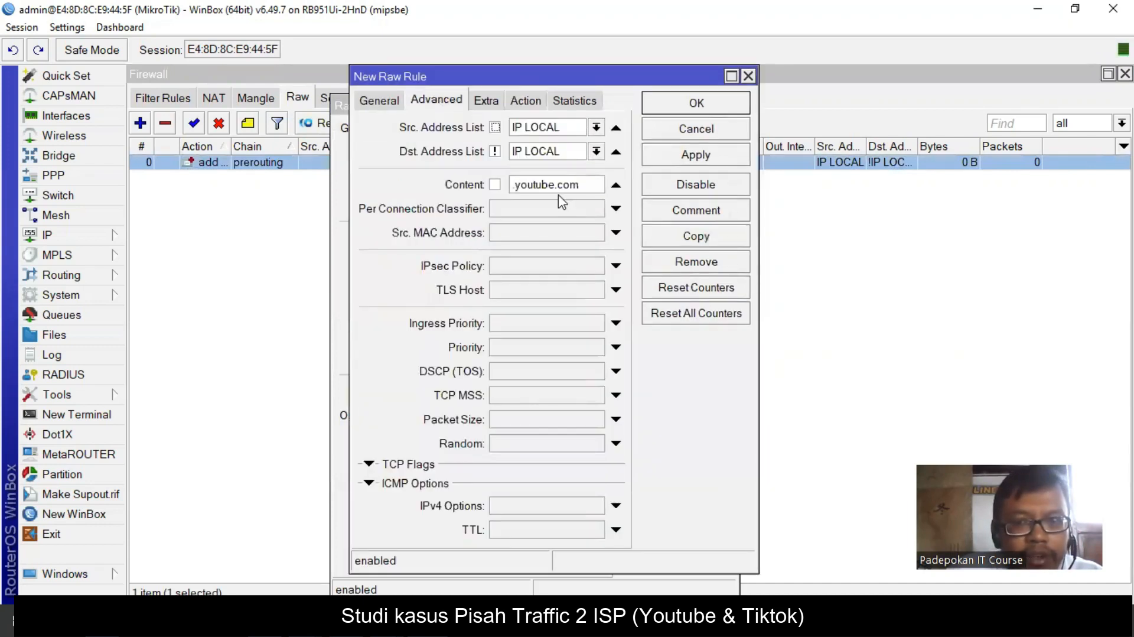
{"action": "key", "text": "BackSpace"}
{"action": "key", "text": "BackSpace"}
{"action": "key", "text": "BackSpace"}
{"action": "key", "text": "BackSpace"}
{"action": "key", "text": "BackSpace"}
{"action": "key", "text": "BackSpace"}
{"action": "key", "text": "BackSpace"}
{"action": "key", "text": "BackSpace"}
{"action": "key", "text": "BackSpace"}
{"action": "key", "text": "BackSpace"}
{"action": "key", "text": "BackSpace"}
{"action": "key", "text": "BackSpace"}
{"action": "type", "text": ".googlevideo.com"}
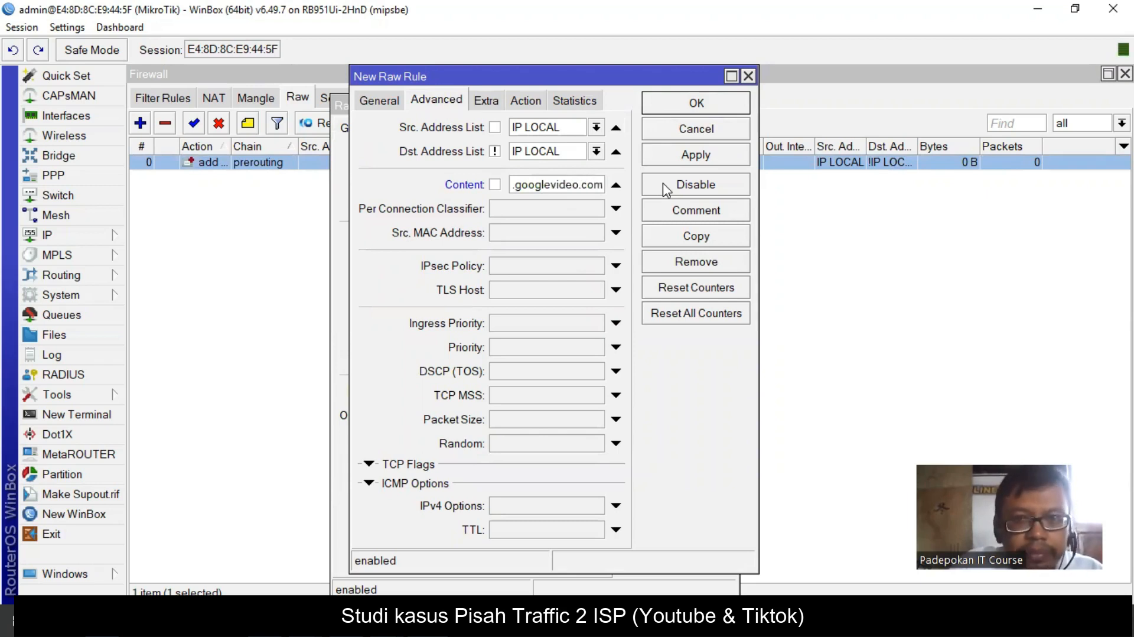
{"action": "left_click", "coordinate": [527, 102]}
{"action": "left_click", "coordinate": [707, 152]}
{"action": "left_click", "coordinate": [709, 109]}
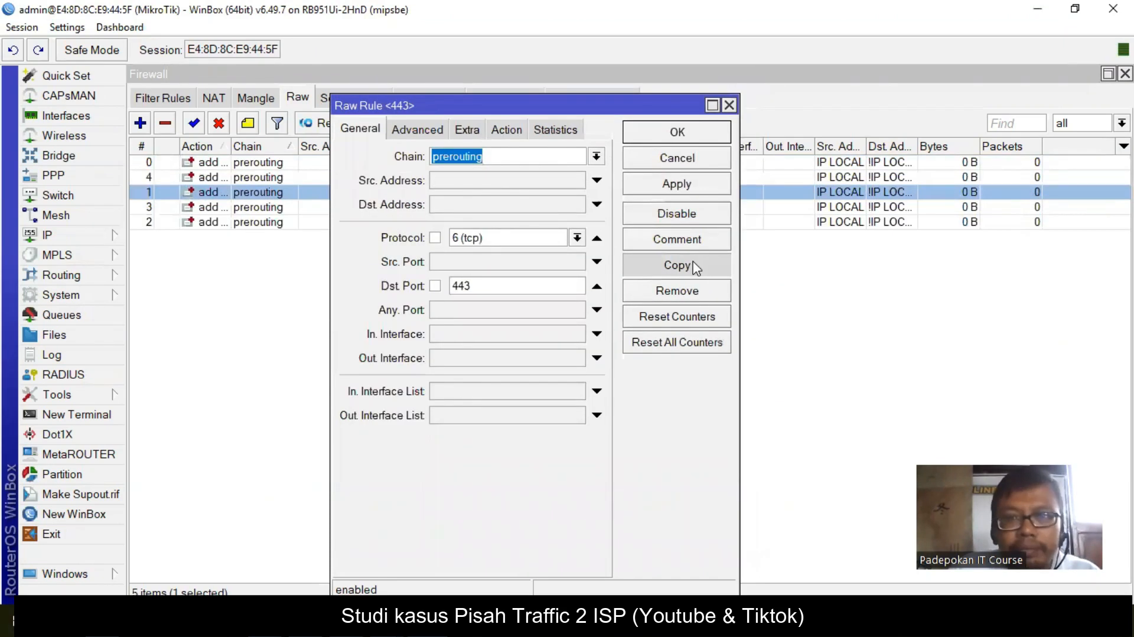
- Copy it again into a rule matching content youtubei.googleapis.com
{"action": "left_click", "coordinate": [693, 266]}
{"action": "left_click_drag", "start_coordinate": [572, 183], "coordinate": [500, 198]}
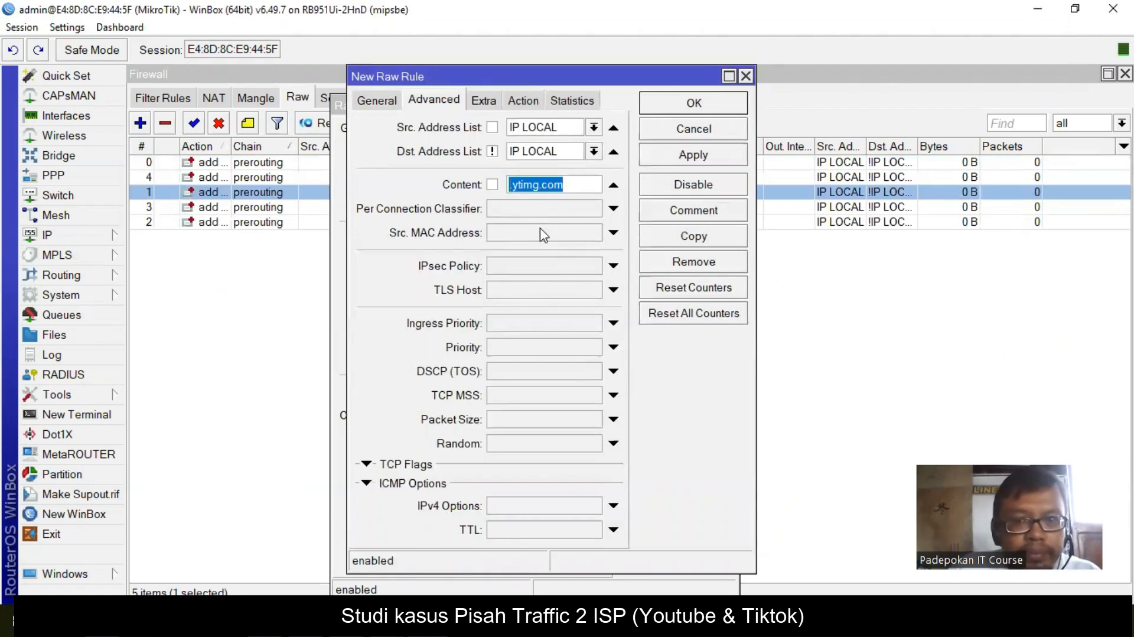
{"action": "key", "text": "ctrl+v"}
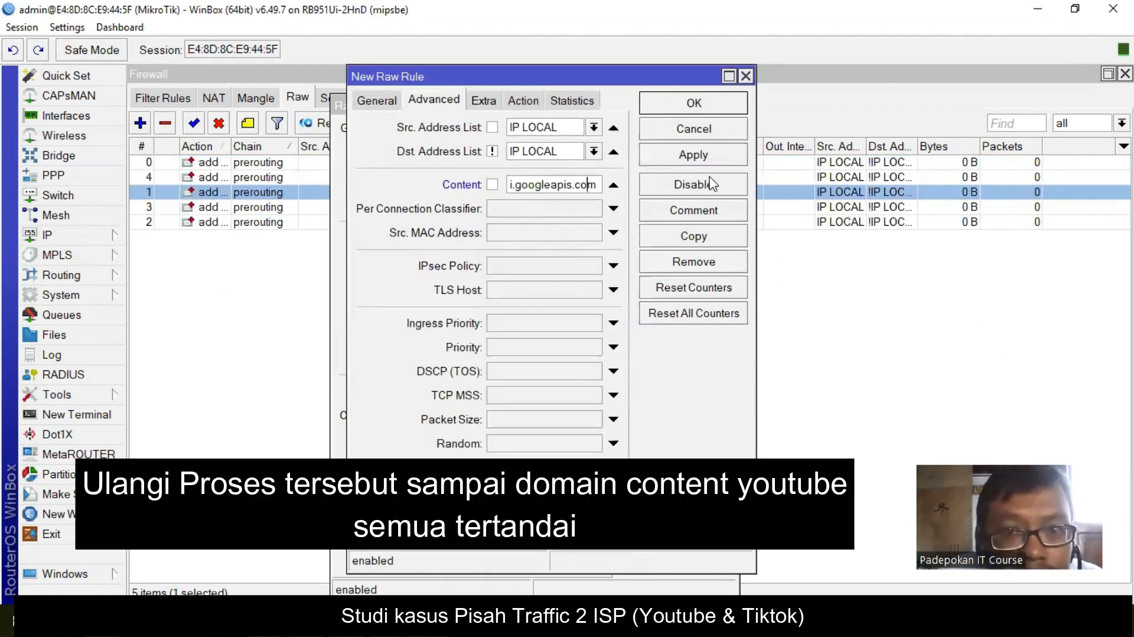
{"action": "type", "text": "youtube"}
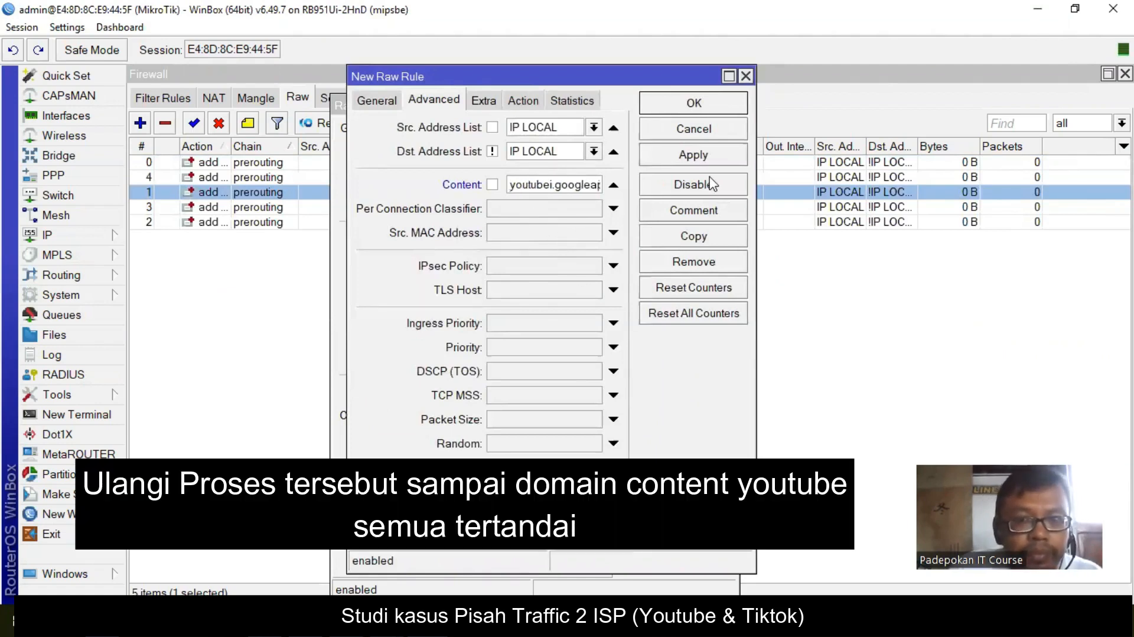
{"action": "left_click", "coordinate": [734, 105]}
{"action": "left_click", "coordinate": [677, 132]}
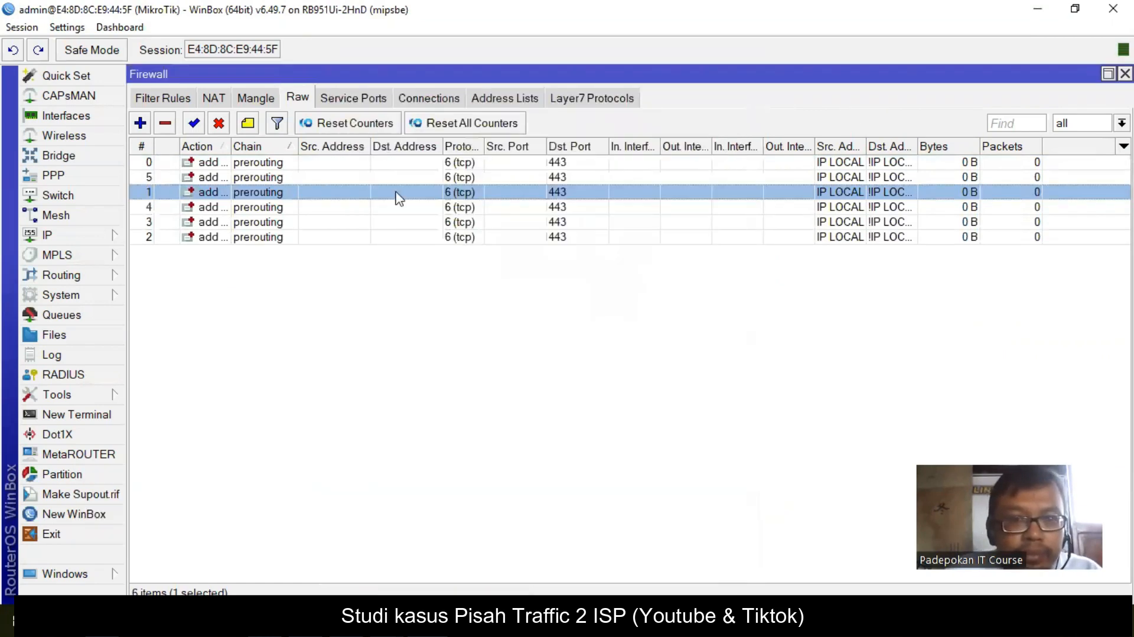
- Give raw rule 0 the comment 'Youtube' to head the YouTube rule group
{"action": "left_click", "coordinate": [267, 161]}
{"action": "left_click", "coordinate": [269, 177]}
{"action": "left_click", "coordinate": [270, 192]}
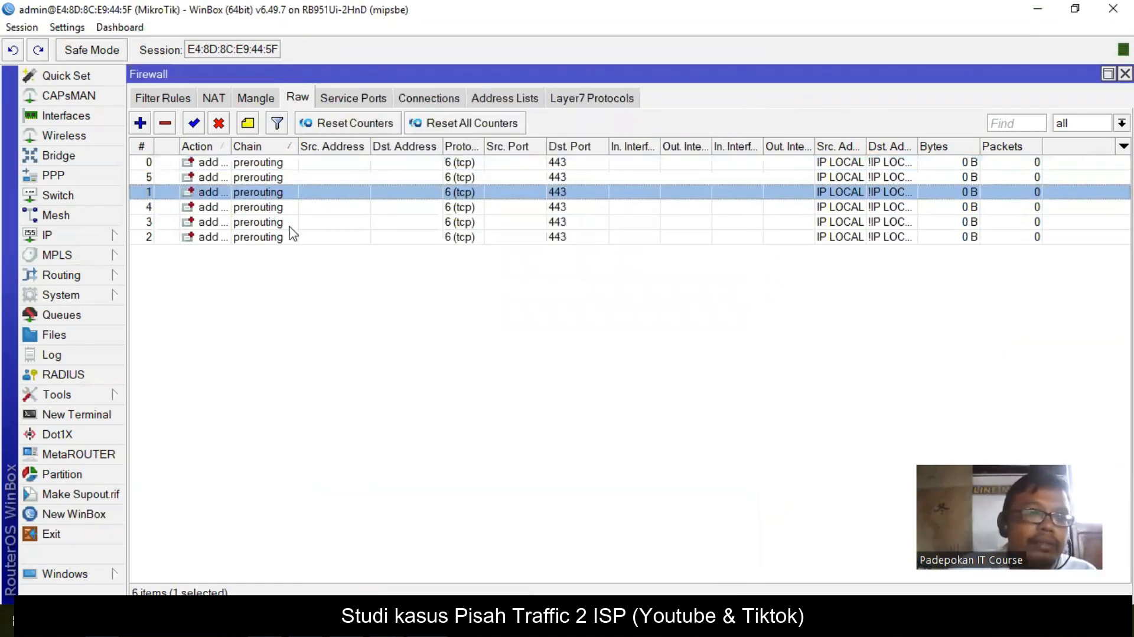
{"action": "left_click", "coordinate": [257, 165]}
{"action": "left_click", "coordinate": [248, 123]}
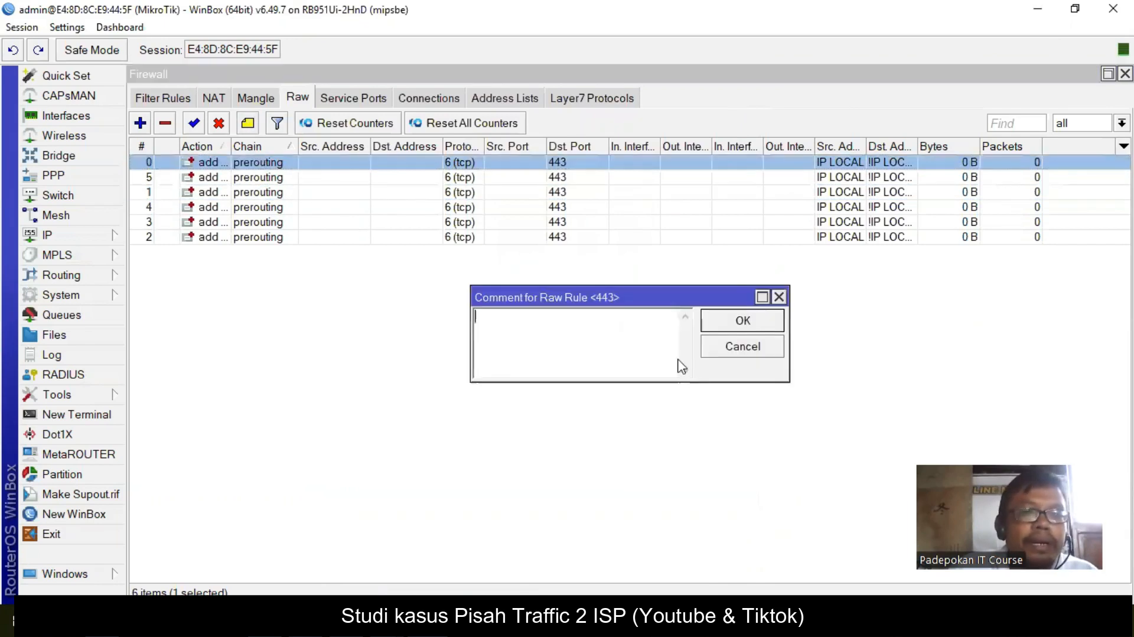
{"action": "type", "text": "Youtube"}
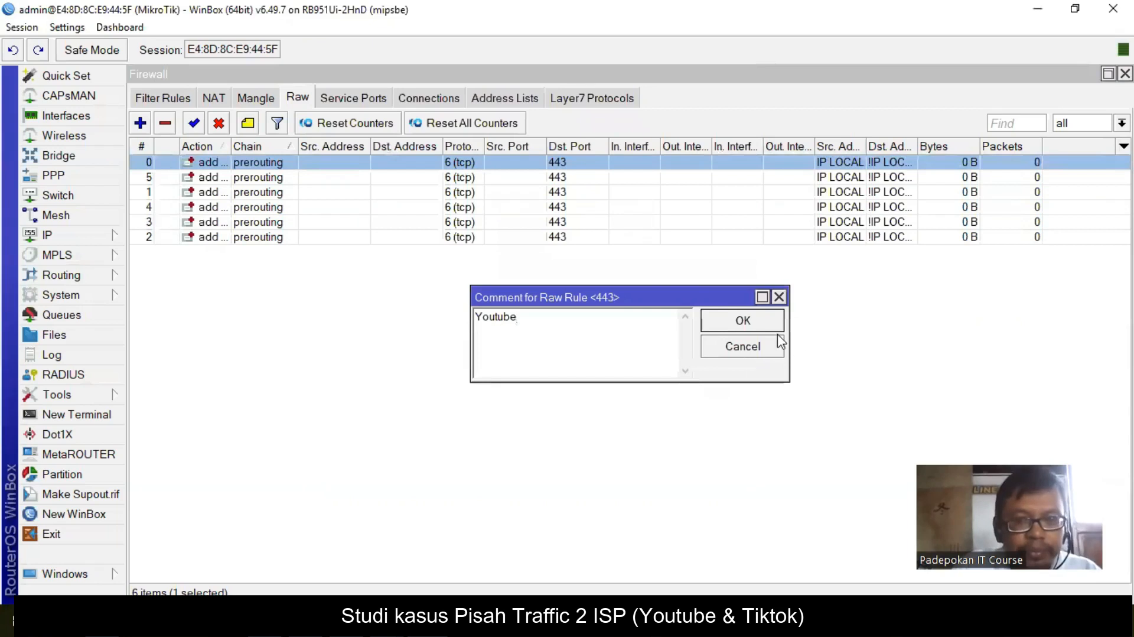
{"action": "left_click", "coordinate": [768, 321]}
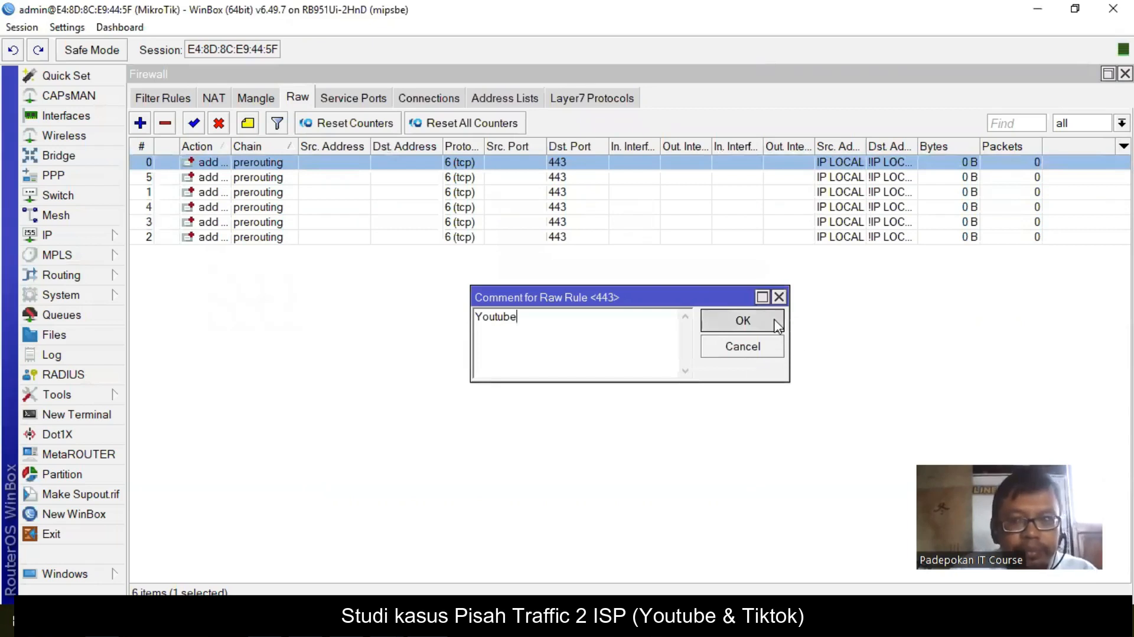
{"action": "left_click", "coordinate": [508, 367]}
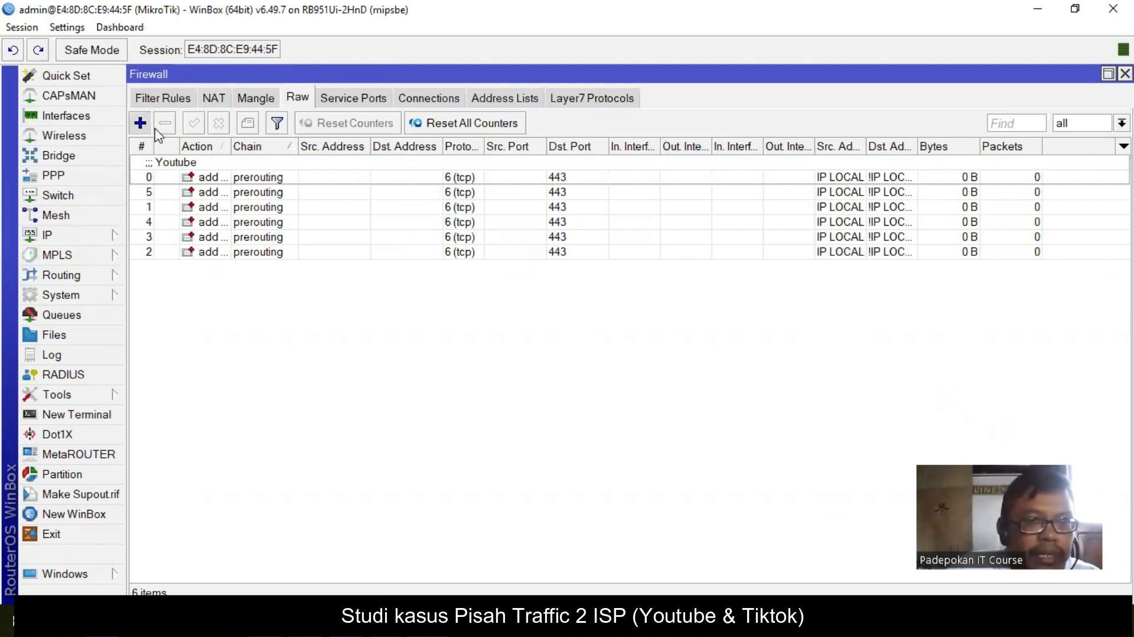
- Start a new prerouting raw rule matching source list IP LOCAL and destination not IP LOCAL
{"action": "left_click", "coordinate": [140, 123]}
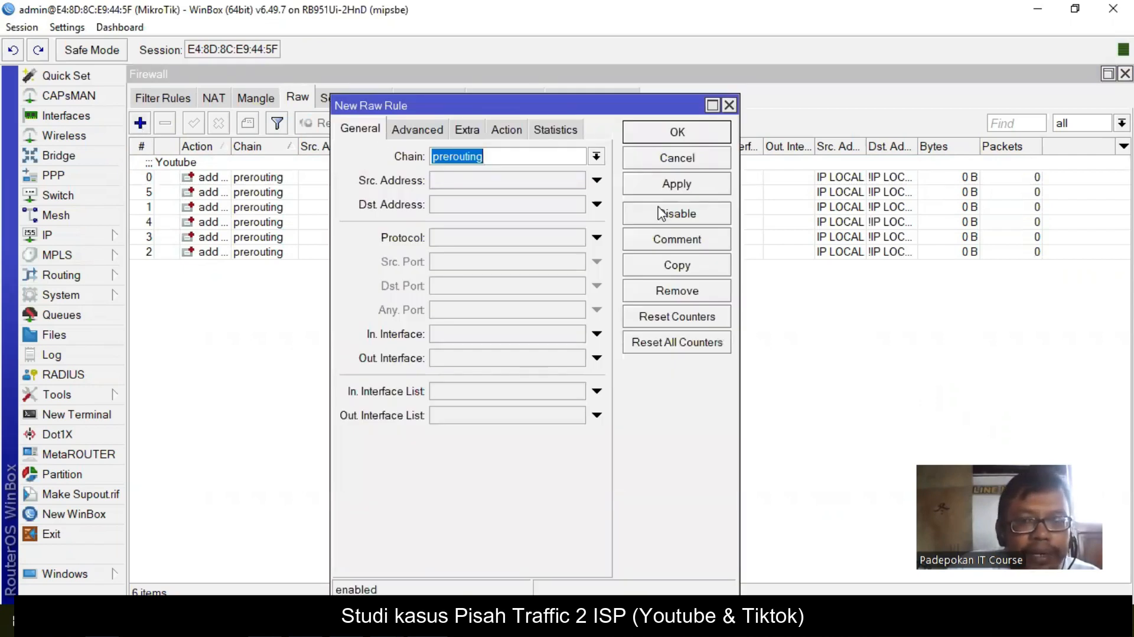
{"action": "left_click", "coordinate": [596, 156]}
{"action": "left_click", "coordinate": [468, 183]}
{"action": "left_click_drag", "start_coordinate": [536, 116], "coordinate": [571, 134]}
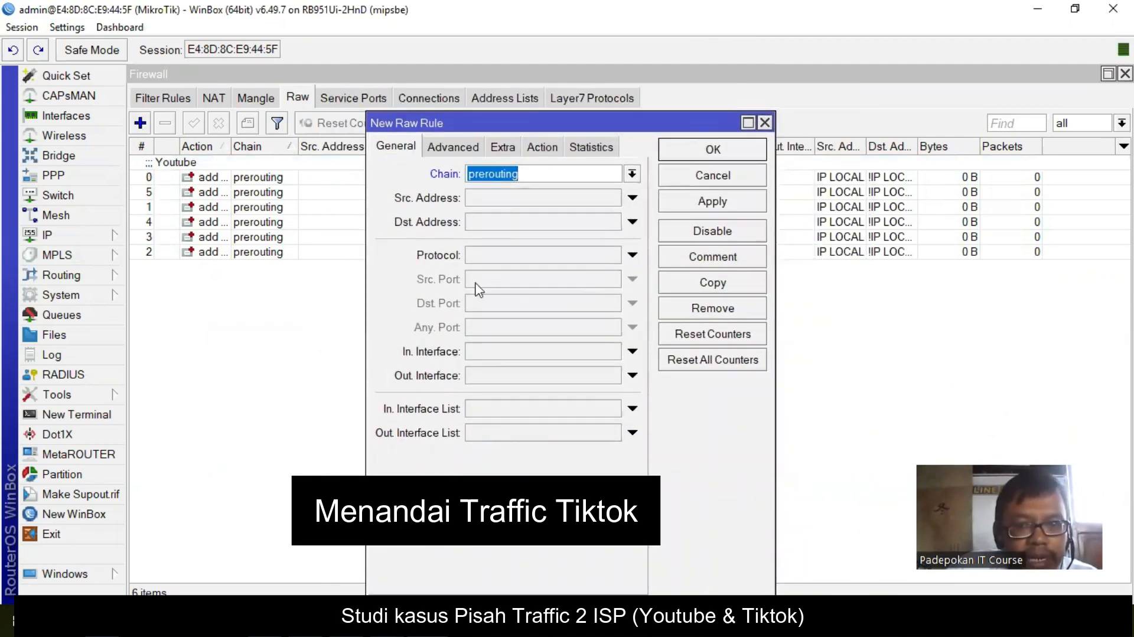
{"action": "left_click", "coordinate": [453, 148]}
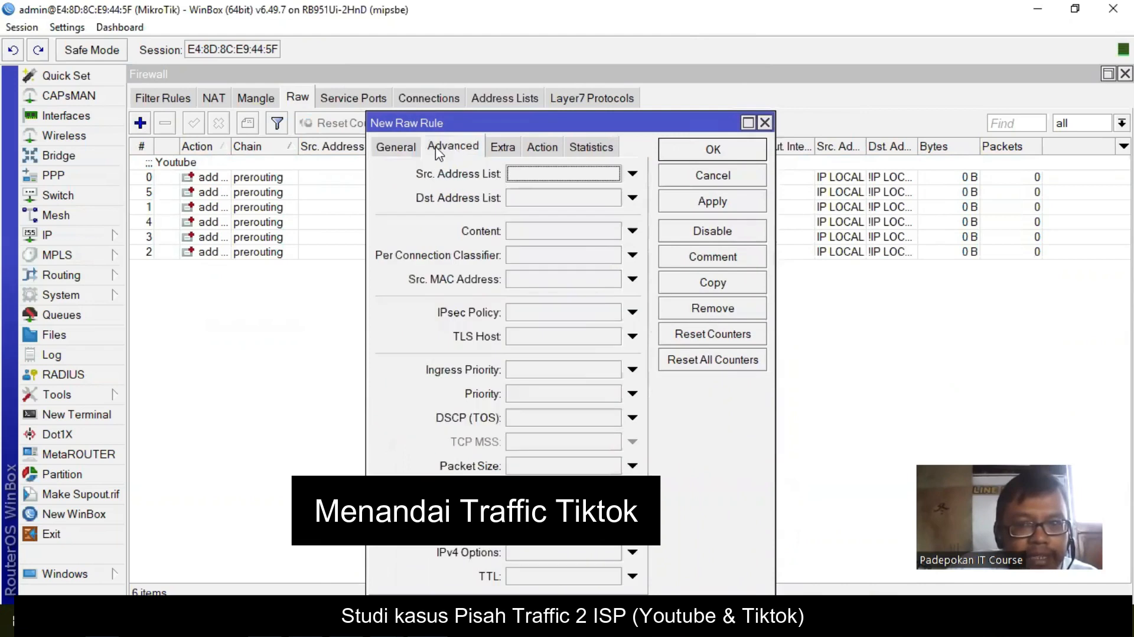
{"action": "left_click", "coordinate": [578, 170]}
{"action": "left_click", "coordinate": [613, 156]}
{"action": "left_click", "coordinate": [586, 174]}
{"action": "left_click", "coordinate": [590, 180]}
{"action": "left_click", "coordinate": [614, 180]}
{"action": "left_click", "coordinate": [586, 200]}
{"action": "left_click", "coordinate": [512, 181]}
- Match content .tiktok.com with the action add dst to address list, and apply it as rule 6
{"action": "left_click", "coordinate": [534, 215]}
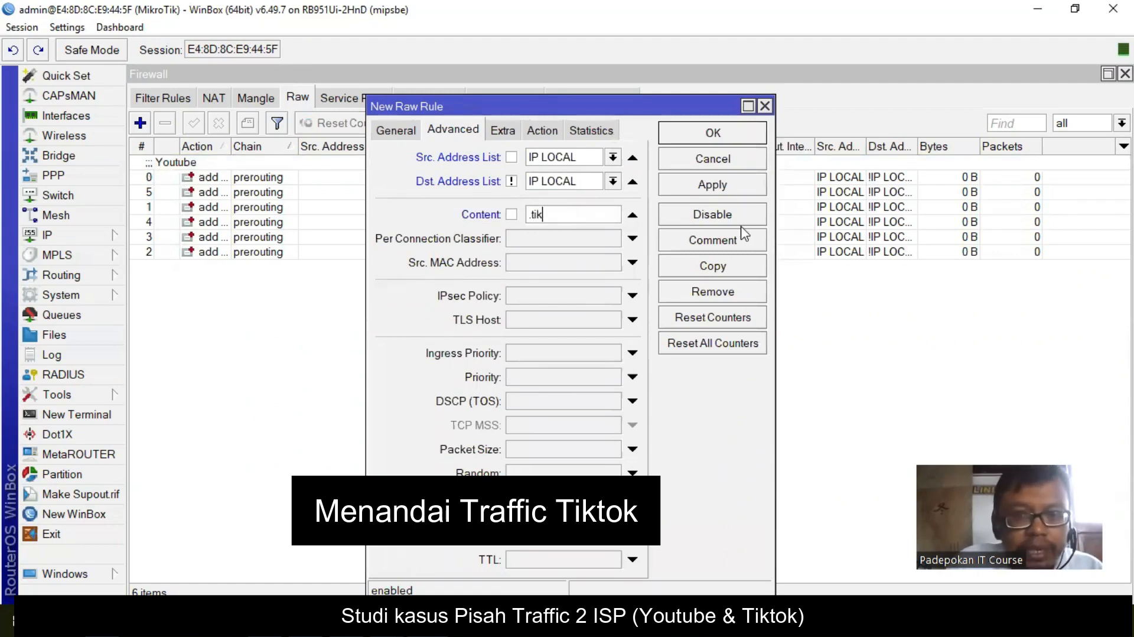
{"action": "type", "text": ".tiktok.com"}
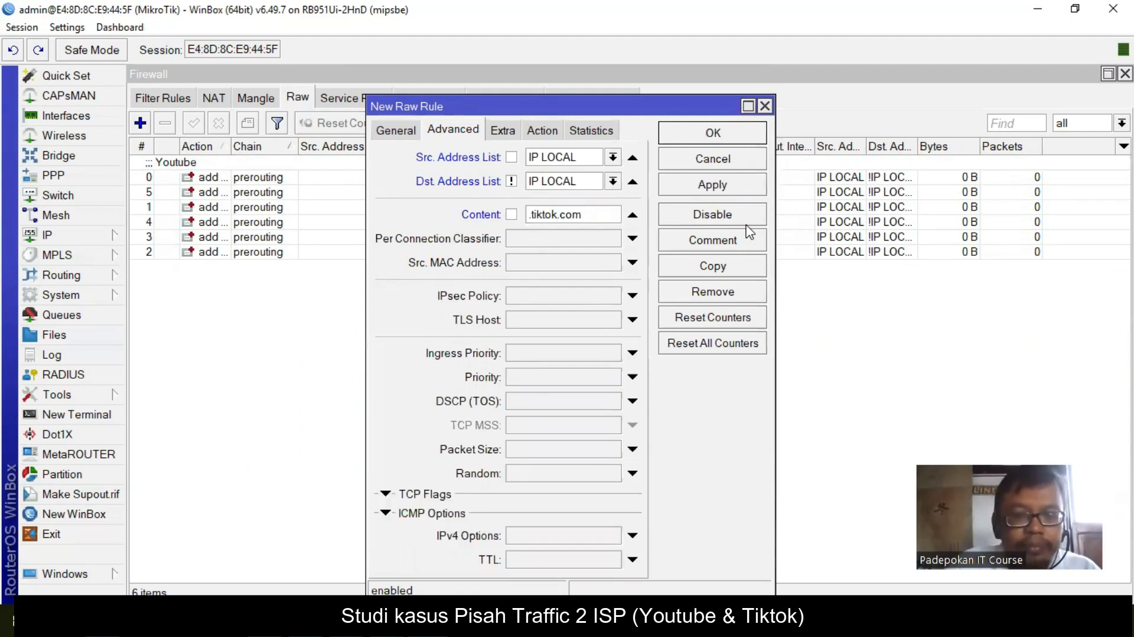
{"action": "left_click", "coordinate": [740, 188]}
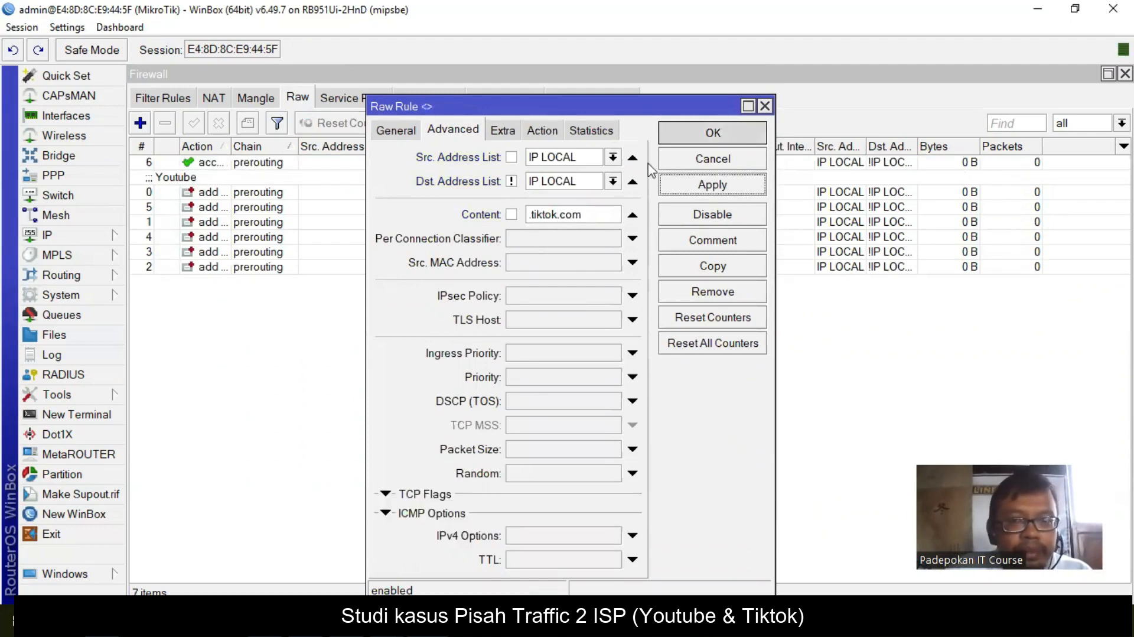
{"action": "left_click", "coordinate": [541, 131]}
{"action": "left_click", "coordinate": [632, 157]}
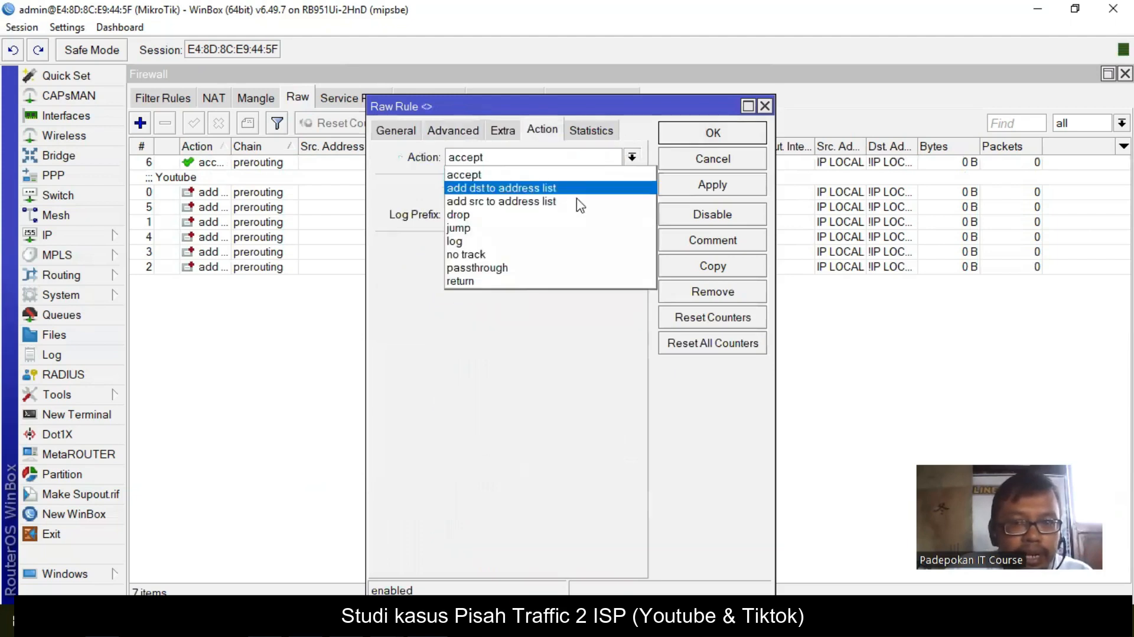
{"action": "left_click", "coordinate": [569, 186]}
{"action": "left_click", "coordinate": [714, 185]}
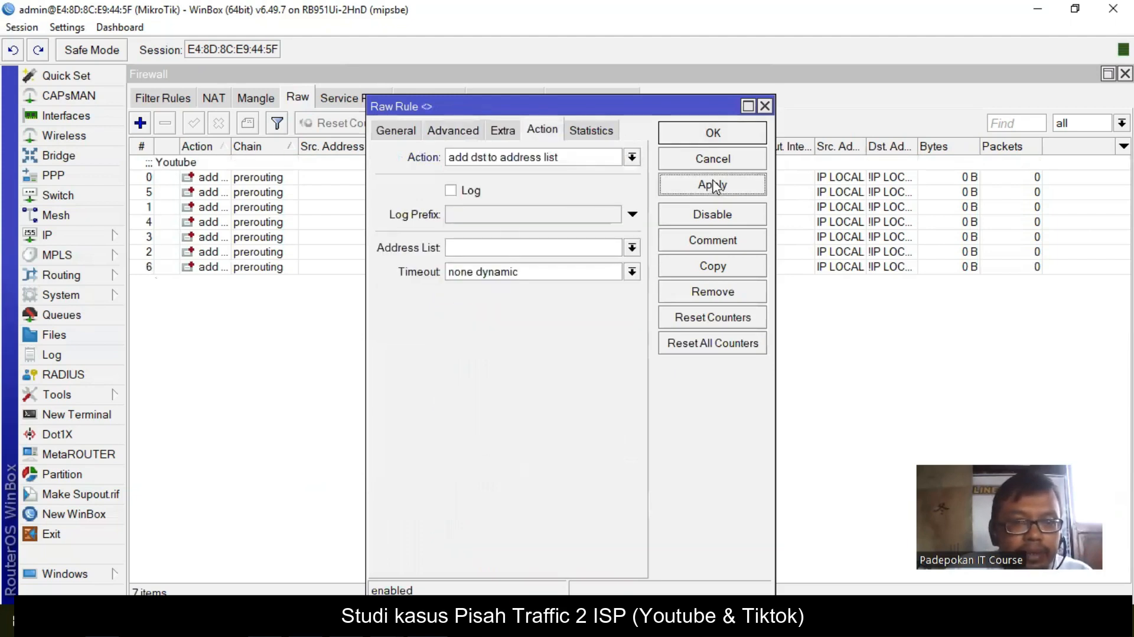
{"action": "left_click", "coordinate": [721, 132]}
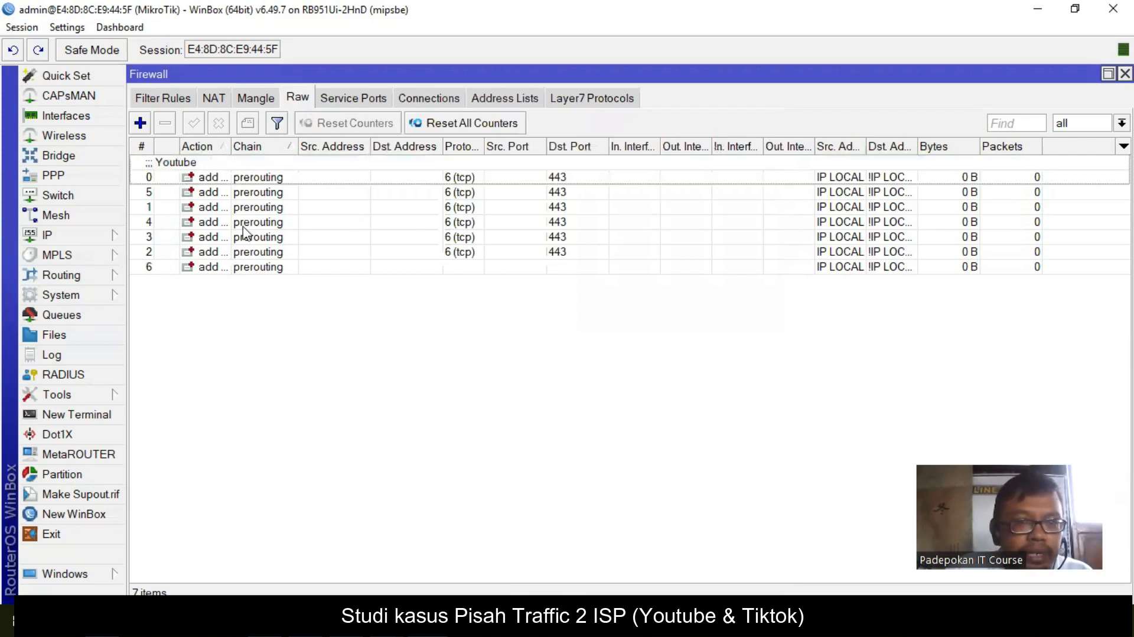
- Set rule 6's address list to tiktok with a new timeout and comment it 'Tiktok'
{"action": "double_click", "coordinate": [242, 267]}
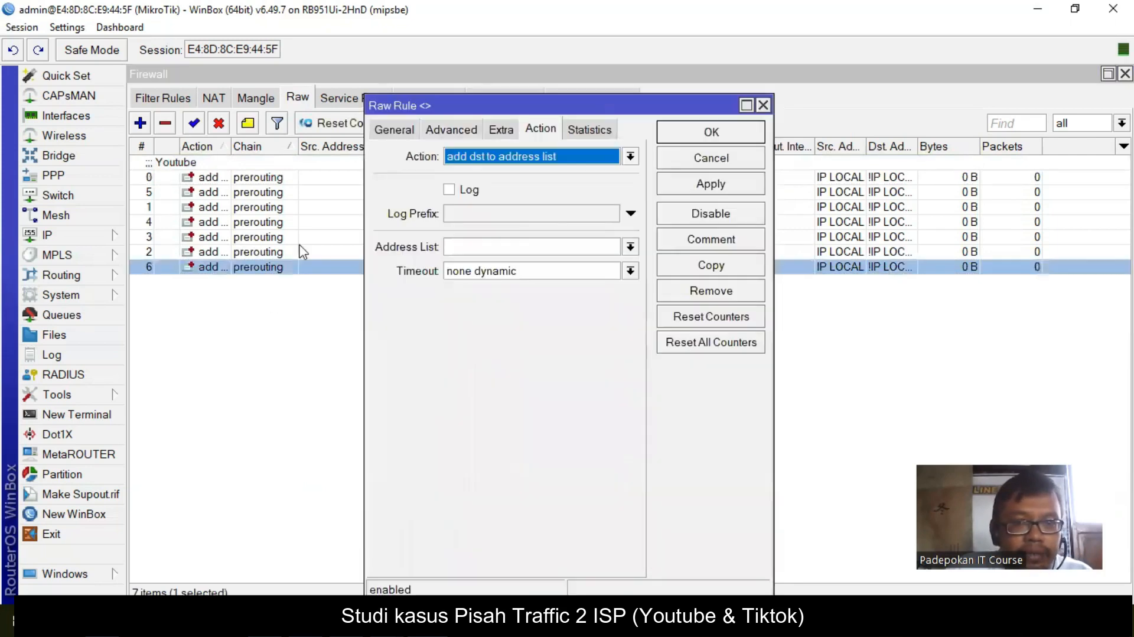
{"action": "left_click", "coordinate": [453, 130]}
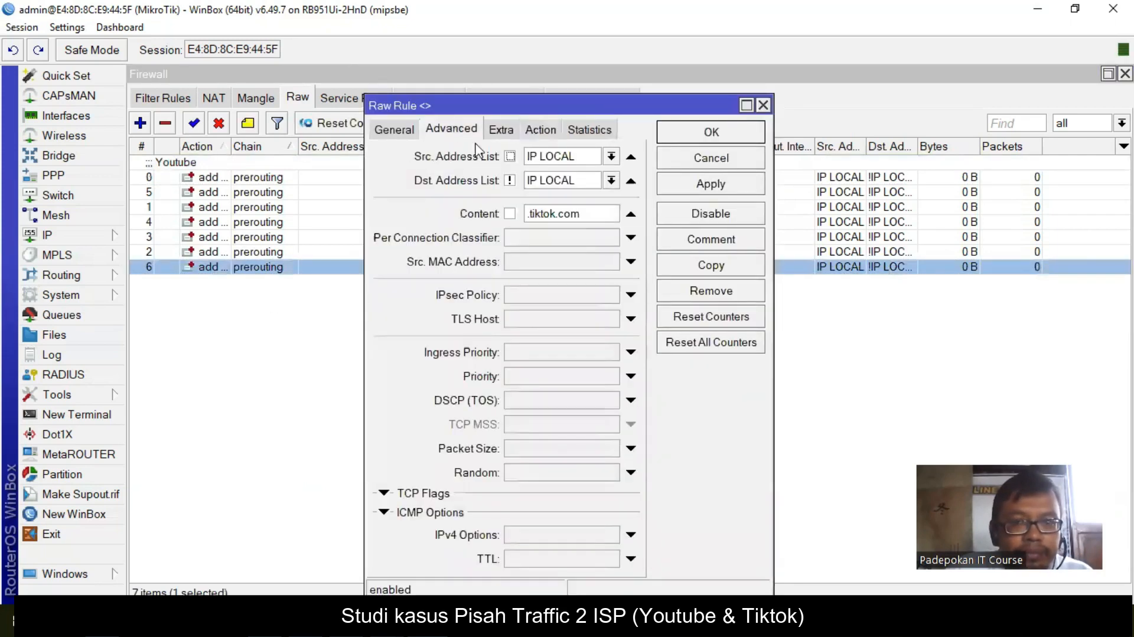
{"action": "left_click", "coordinate": [541, 129]}
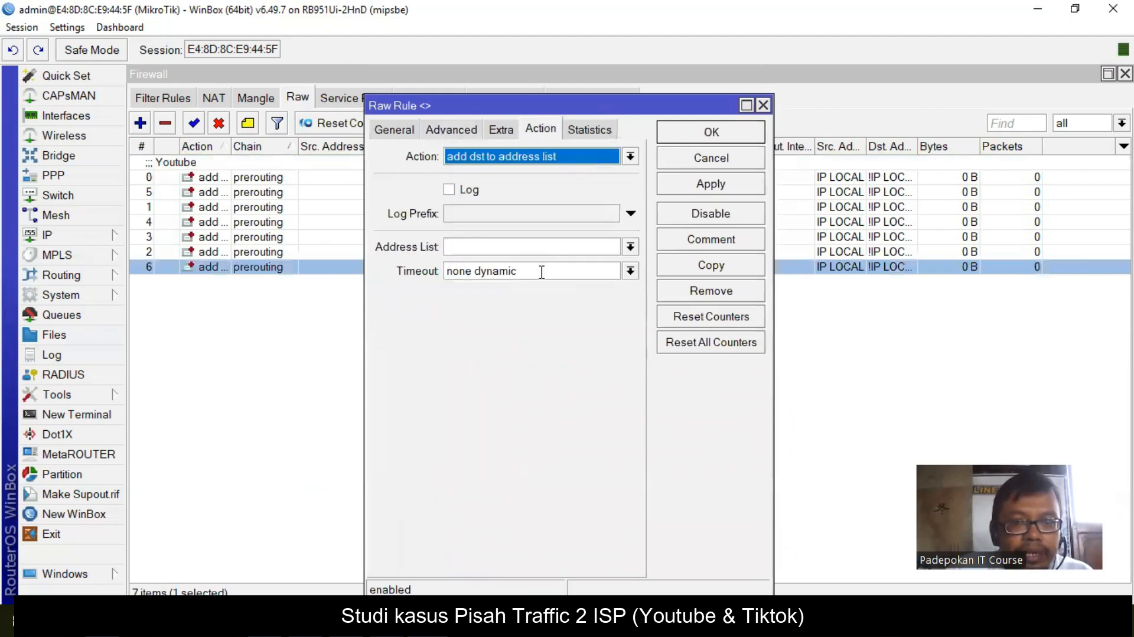
{"action": "left_click", "coordinate": [472, 246]}
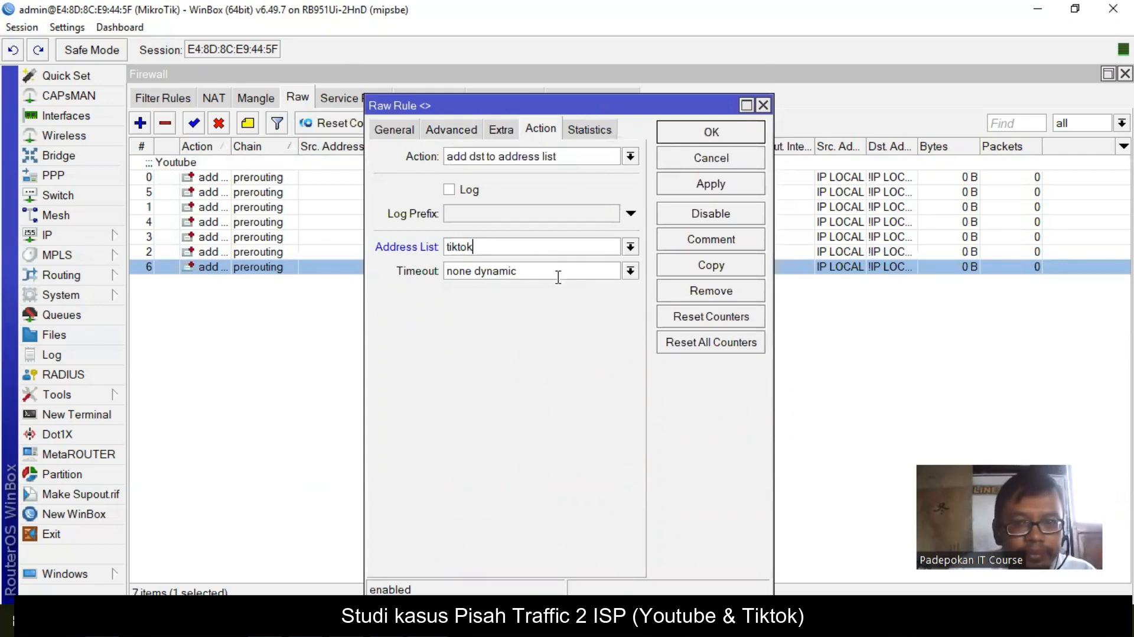
{"action": "key", "text": "ctrl+a"}
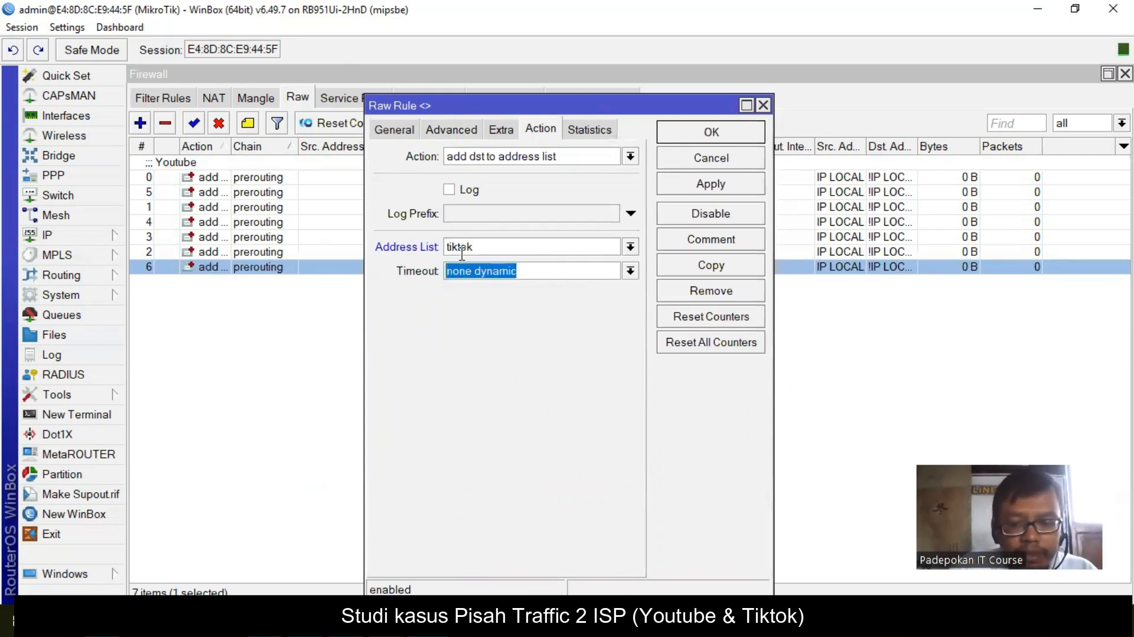
{"action": "type", "text": "01:00:"}
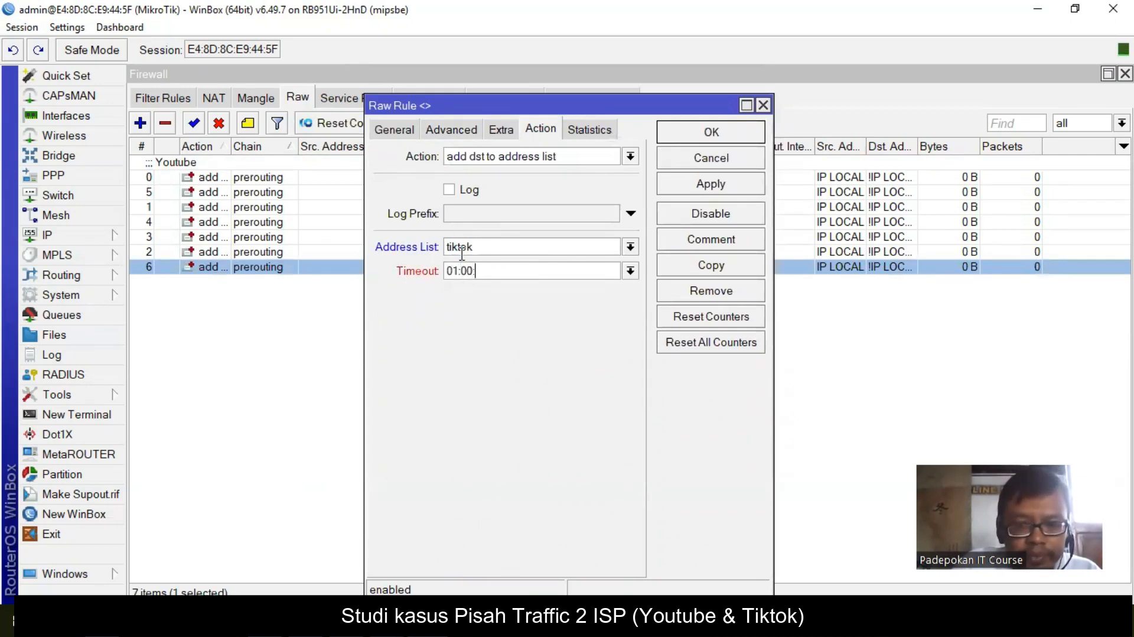
{"action": "left_click", "coordinate": [713, 133]}
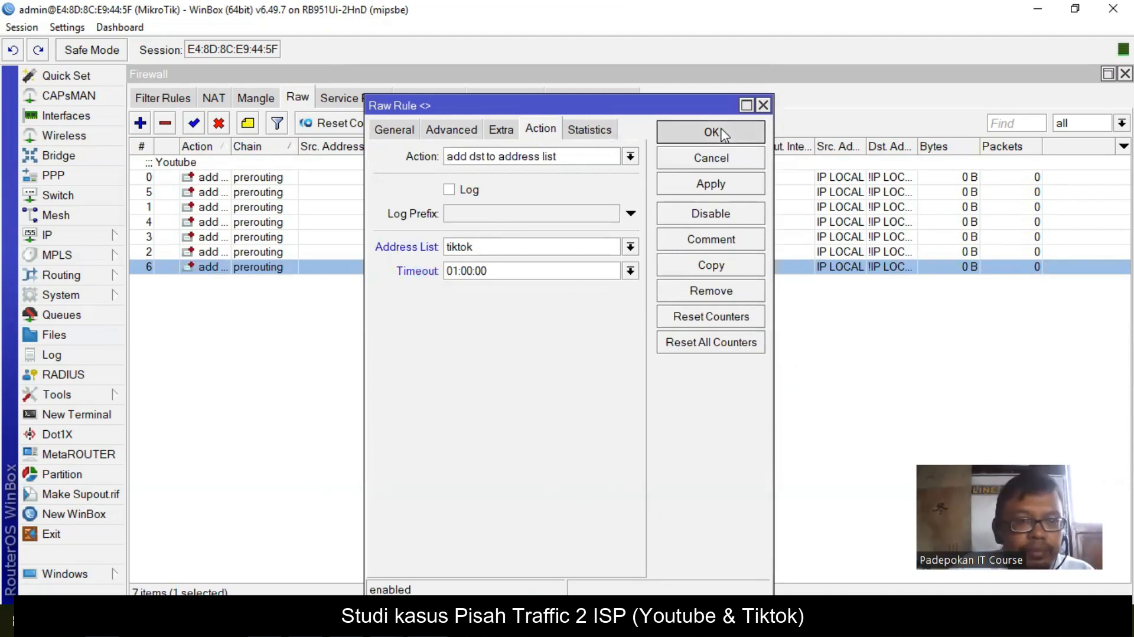
{"action": "left_click", "coordinate": [247, 123]}
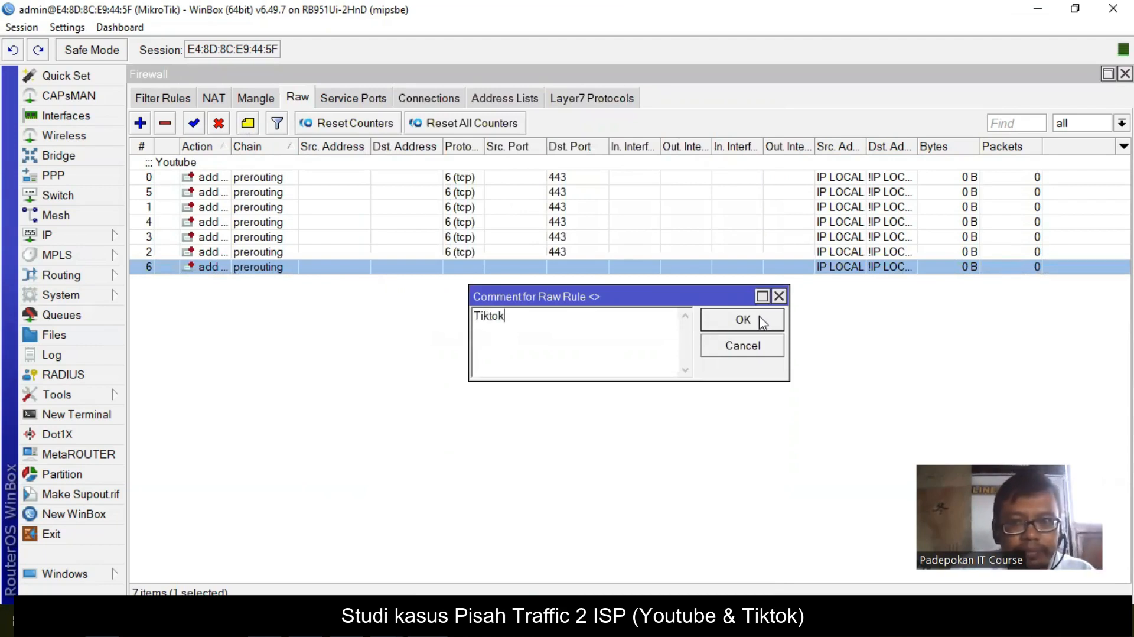
{"action": "left_click", "coordinate": [743, 319]}
{"action": "left_click", "coordinate": [355, 407]}
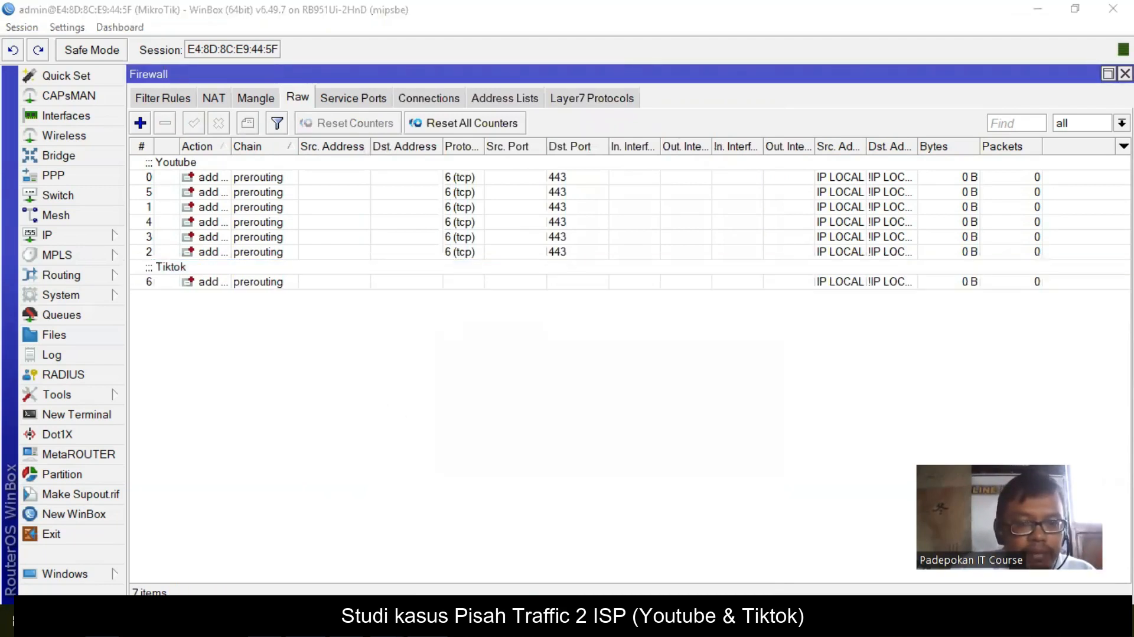
- Copy the .tiktokv.com domain from the presentation slide
{"action": "key", "text": "alt+Tab"}
{"action": "left_click", "coordinate": [761, 365]}
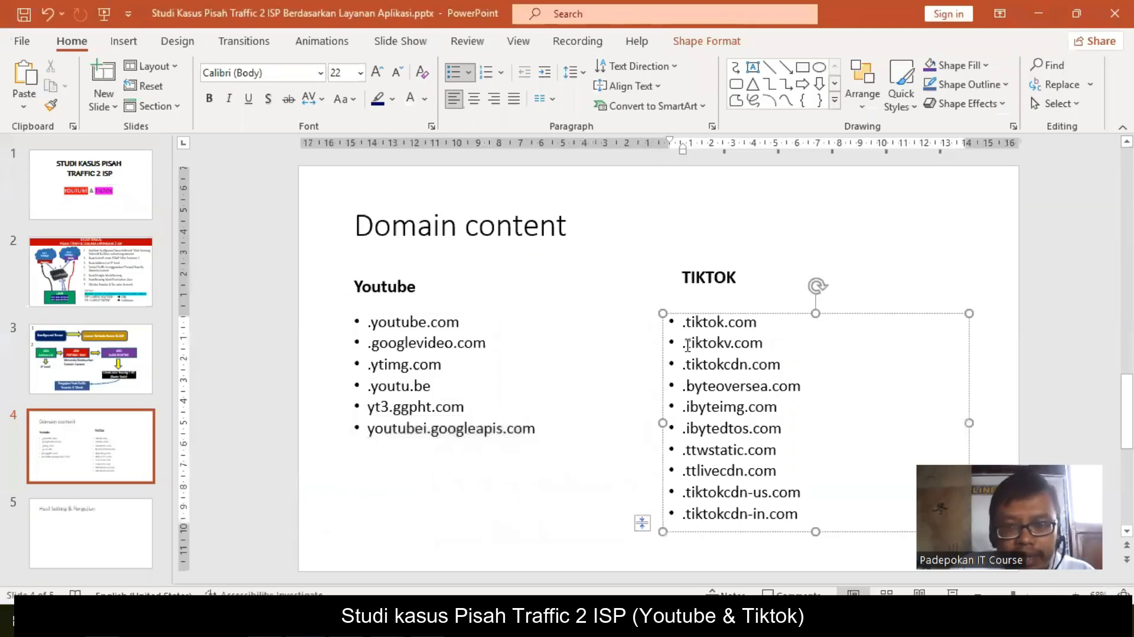
{"action": "left_click_drag", "start_coordinate": [683, 344], "coordinate": [772, 343]}
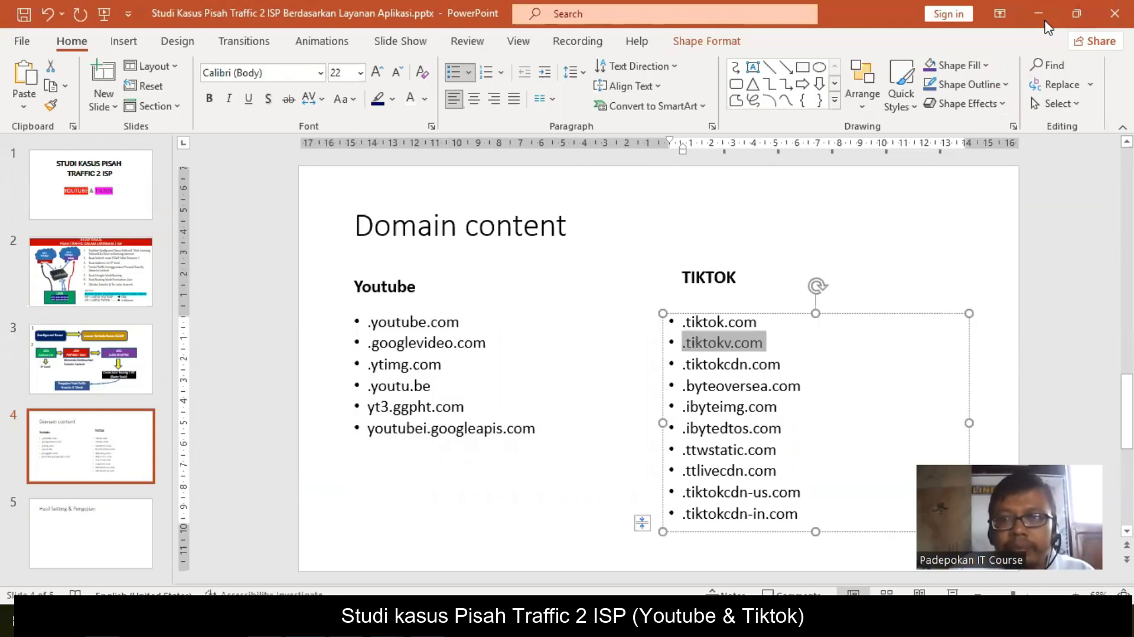
{"action": "key", "text": "alt+Tab"}
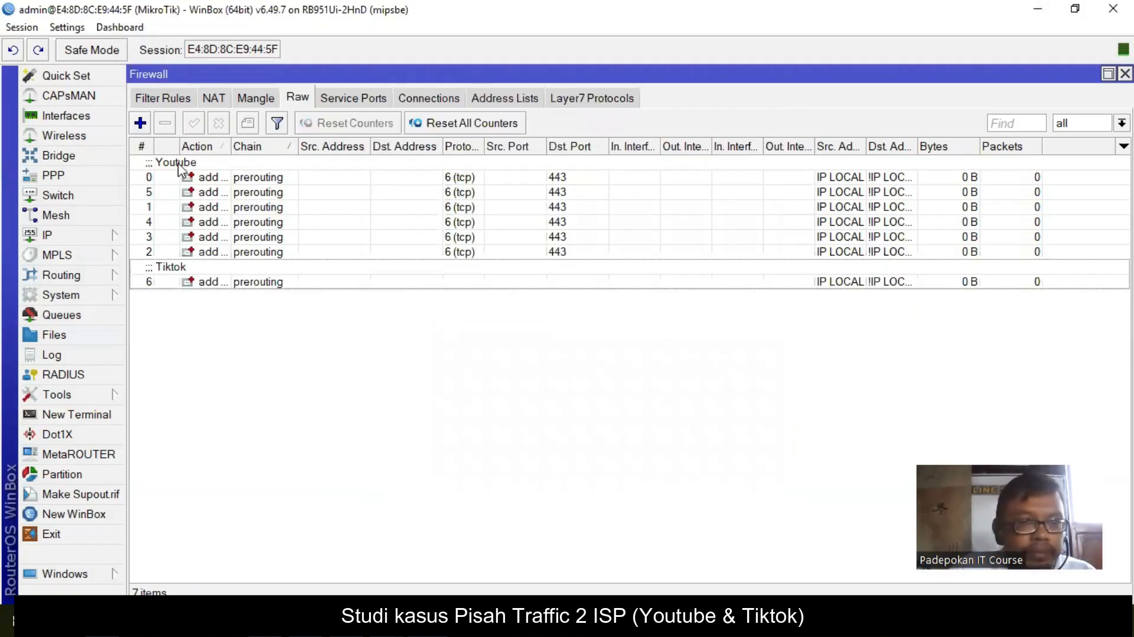
- Copy rule 6 into a new 'Tiktok' rule matching content .tiktokv.com
{"action": "double_click", "coordinate": [244, 282]}
{"action": "left_click", "coordinate": [709, 267]}
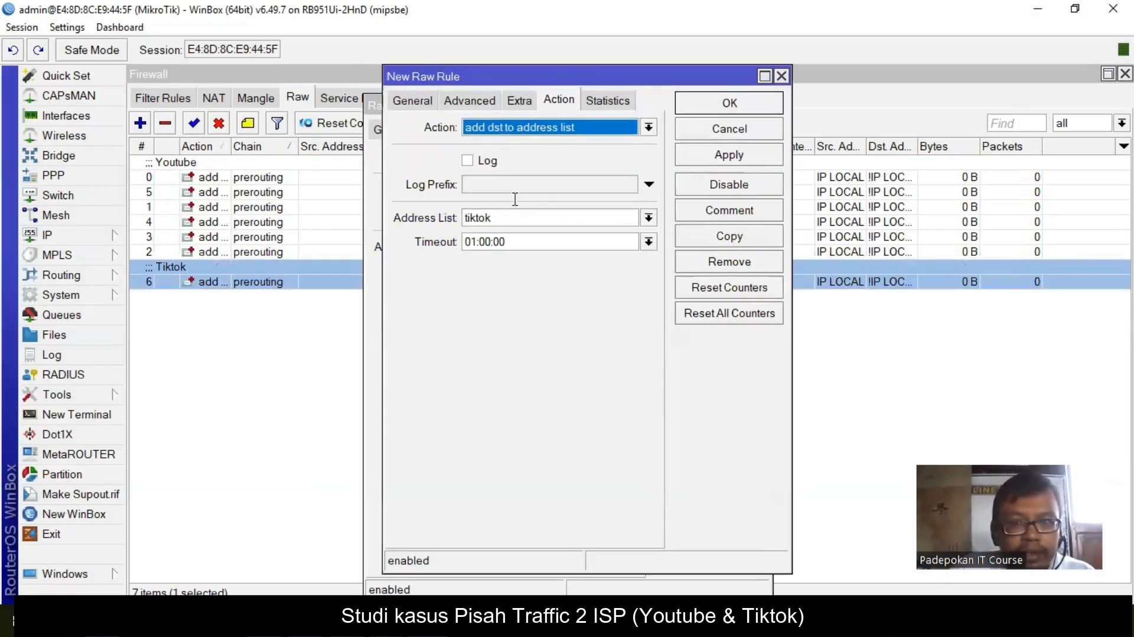
{"action": "left_click", "coordinate": [470, 100]}
{"action": "left_click_drag", "start_coordinate": [591, 184], "coordinate": [476, 190]}
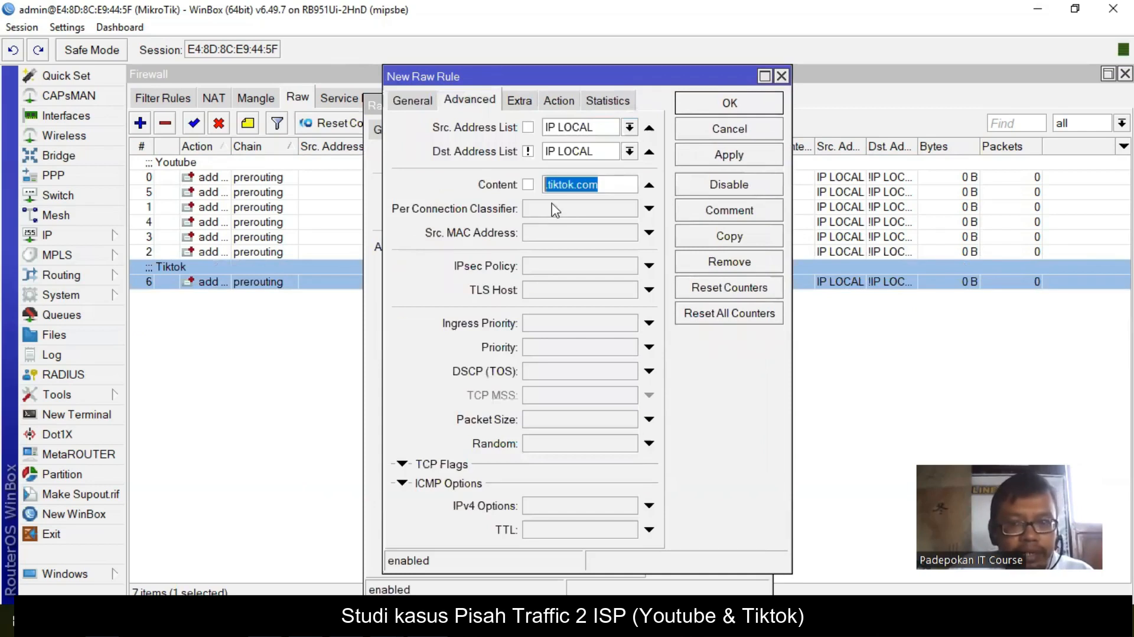
{"action": "left_click", "coordinate": [566, 184]}
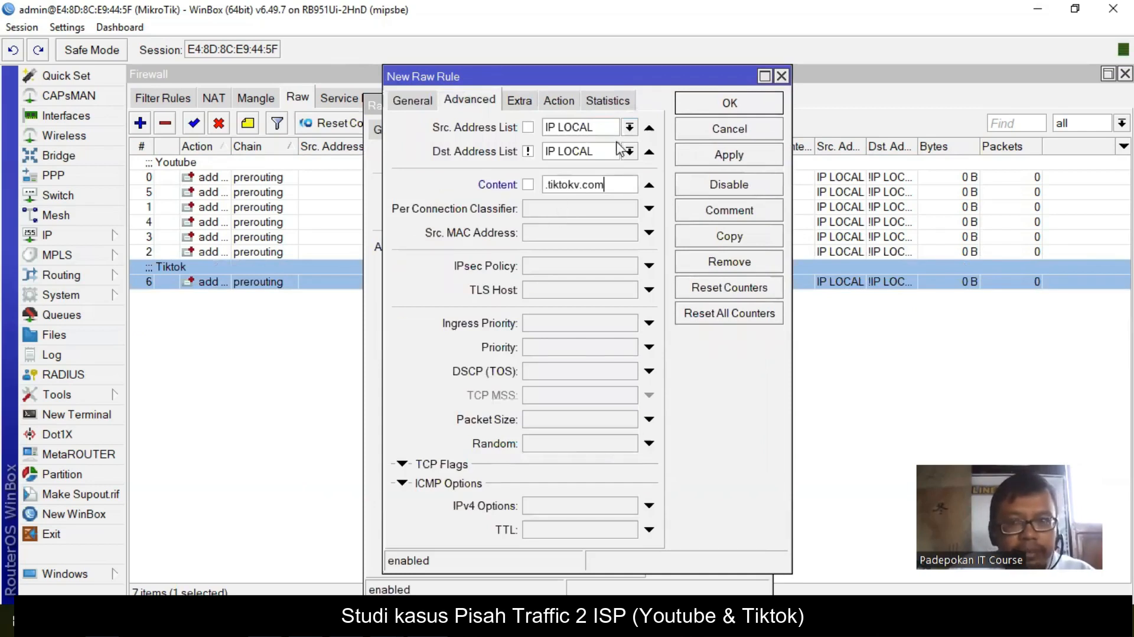
{"action": "left_click", "coordinate": [572, 102]}
{"action": "left_click", "coordinate": [752, 211]}
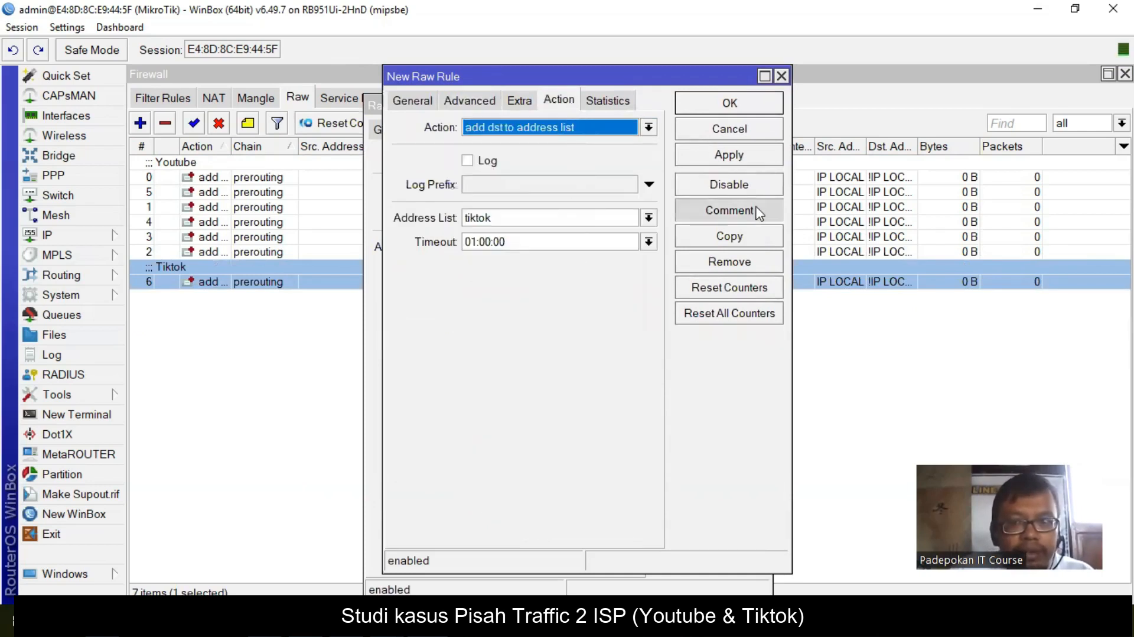
{"action": "left_click", "coordinate": [743, 319]}
{"action": "left_click", "coordinate": [745, 104]}
{"action": "left_click", "coordinate": [734, 133]}
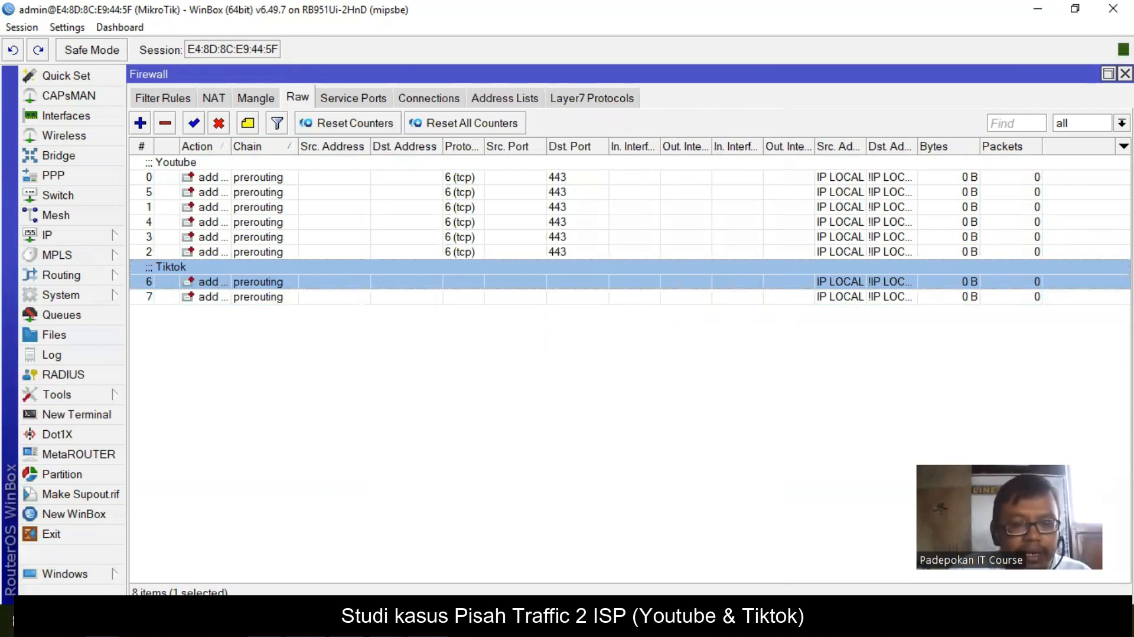
- Copy the .tiktokcdn.com domain from the presentation slide
{"action": "key", "text": "alt+Tab"}
{"action": "left_click_drag", "start_coordinate": [684, 364], "coordinate": [791, 363]}
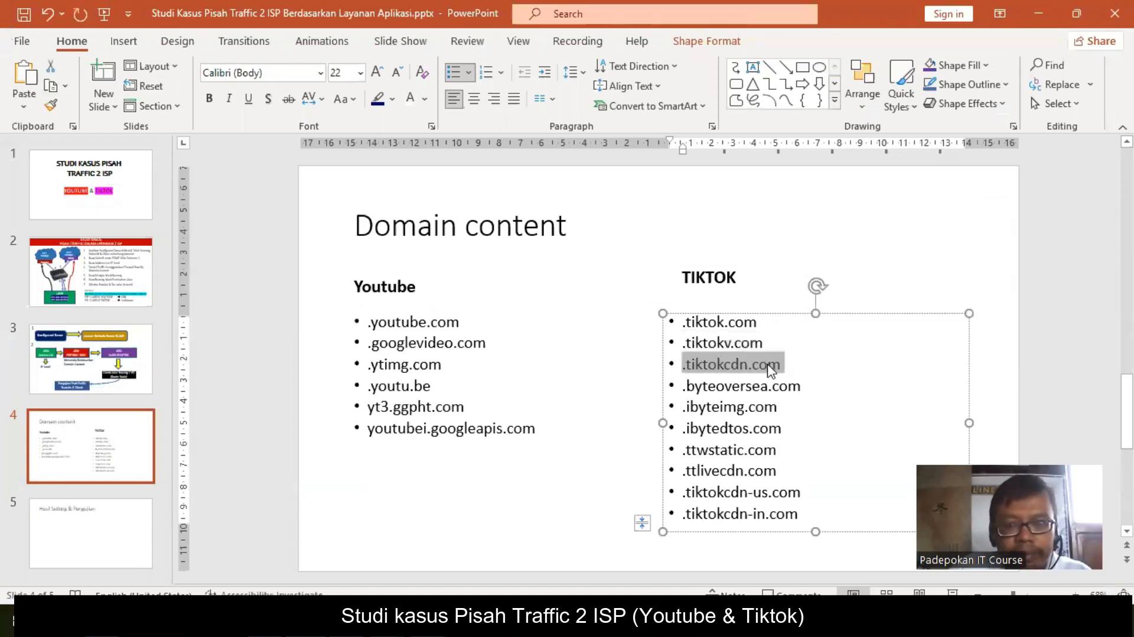
{"action": "right_click", "coordinate": [770, 369]}
{"action": "left_click", "coordinate": [817, 213]}
{"action": "key", "text": "alt+Tab"}
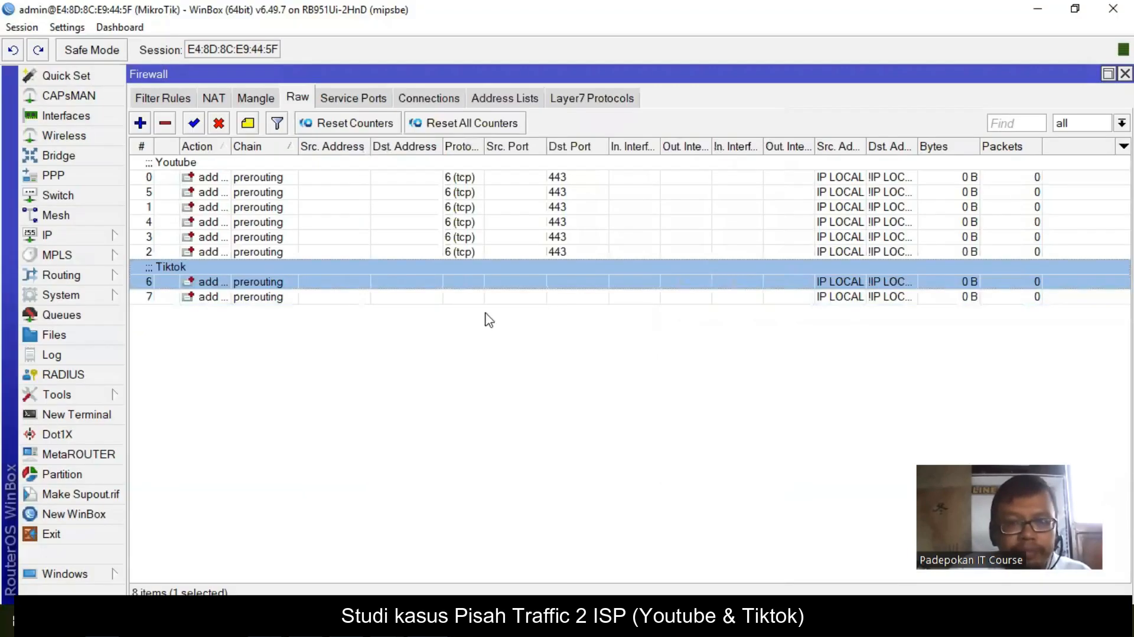
- Copy rule 7 into a new rule matching content .tiktokcdn.com
{"action": "double_click", "coordinate": [260, 297]}
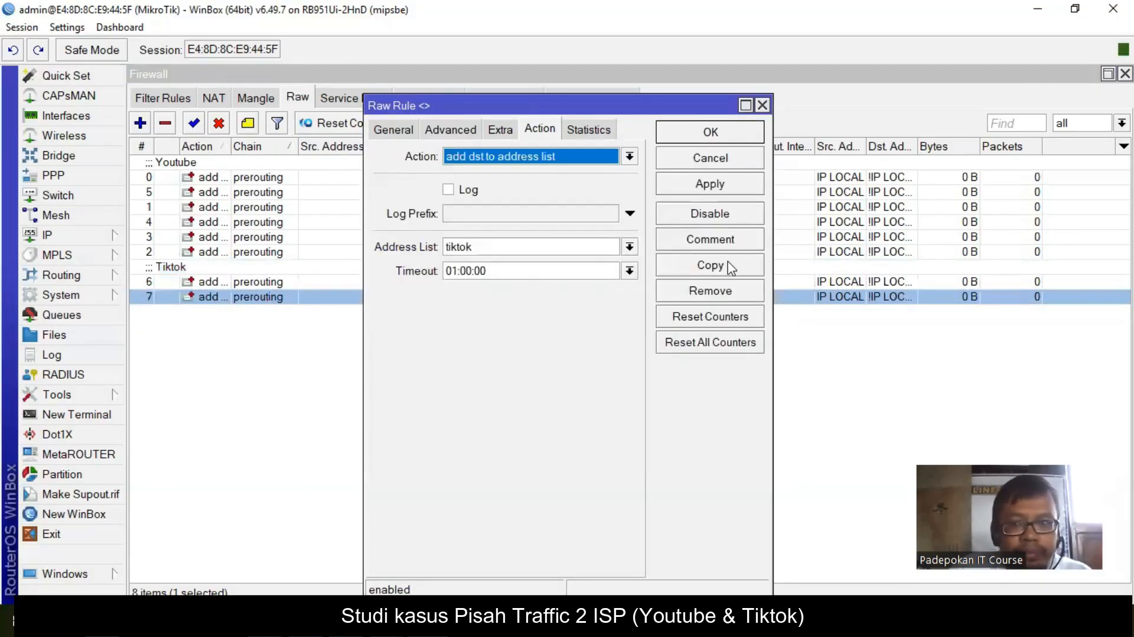
{"action": "left_click", "coordinate": [729, 266]}
{"action": "left_click", "coordinate": [479, 99]}
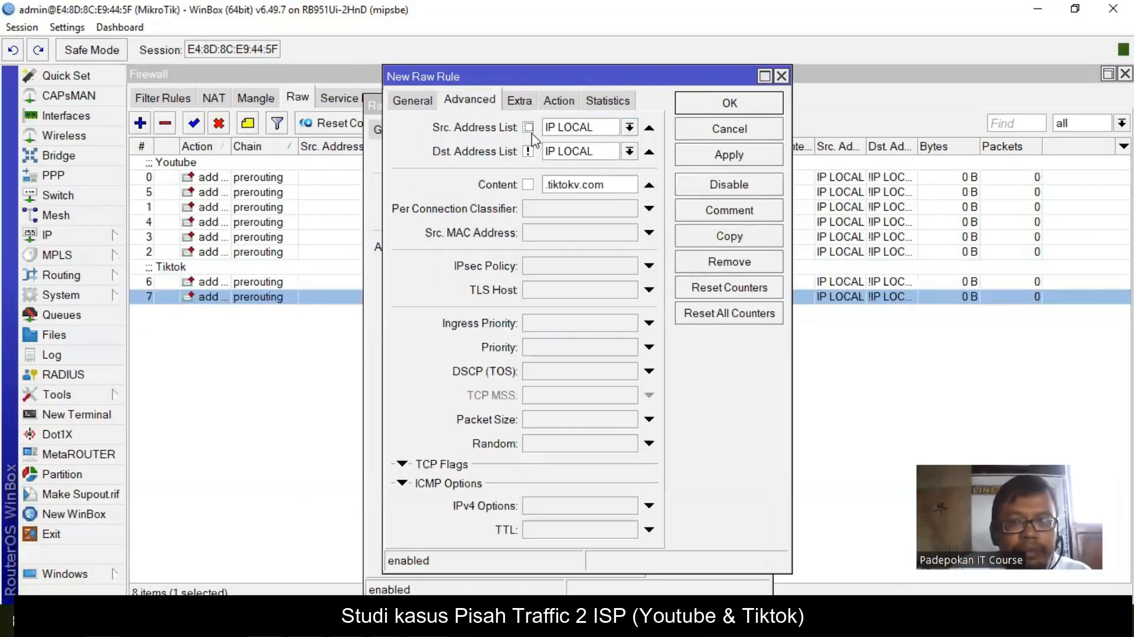
{"action": "left_click_drag", "start_coordinate": [618, 185], "coordinate": [490, 189]}
{"action": "key", "text": "ctrl+v"}
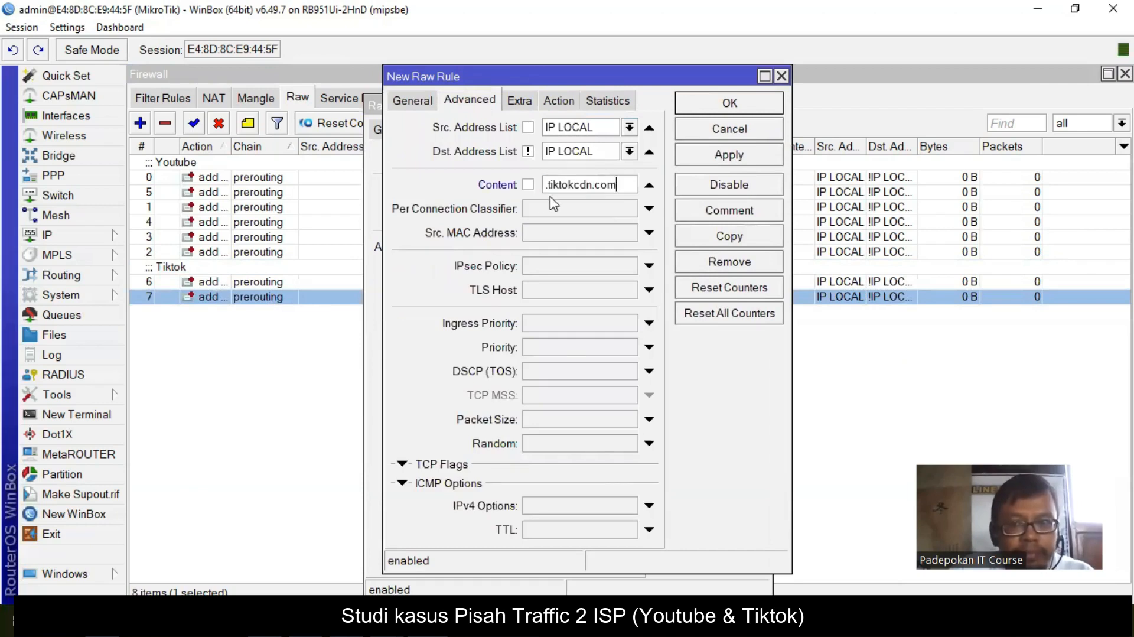
{"action": "left_click", "coordinate": [747, 105]}
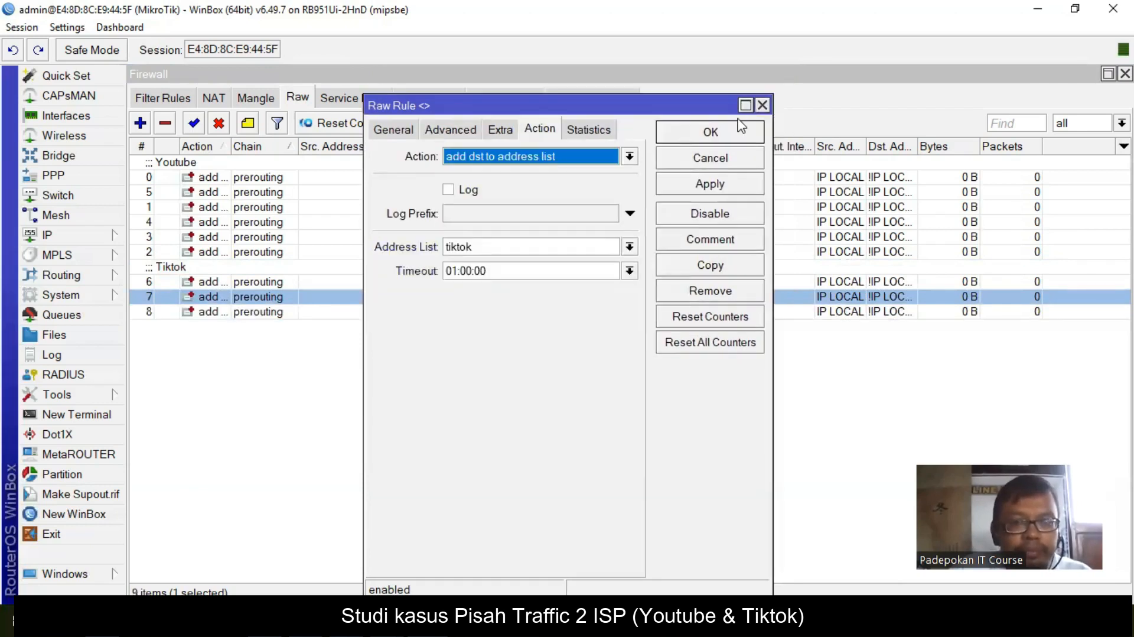
{"action": "left_click", "coordinate": [728, 133]}
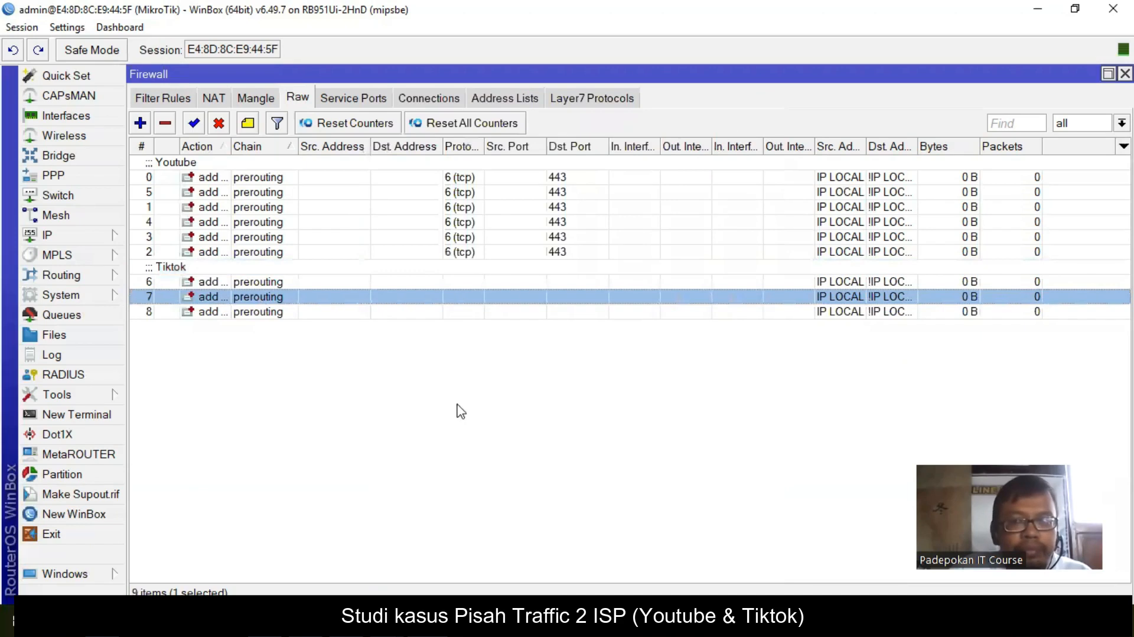
{"action": "left_click", "coordinate": [479, 395]}
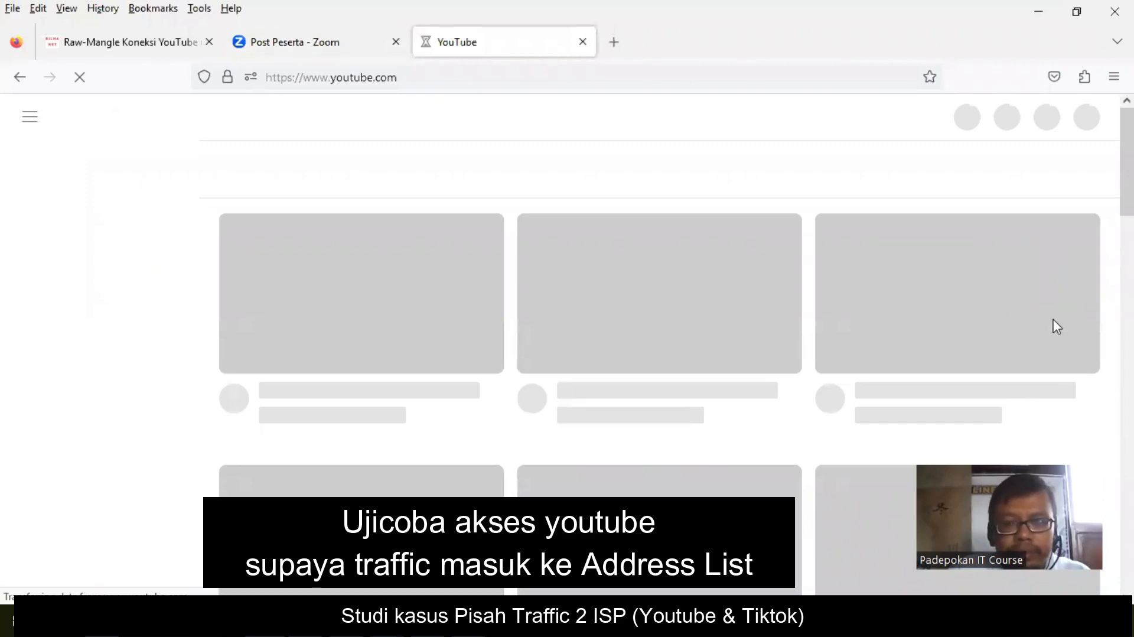
- Minimise Firefox and move the Command Prompt aside to reveal the YouTube raw rule counters
{"action": "left_click", "coordinate": [1041, 12]}
{"action": "left_click_drag", "start_coordinate": [891, 343], "coordinate": [898, 344]}
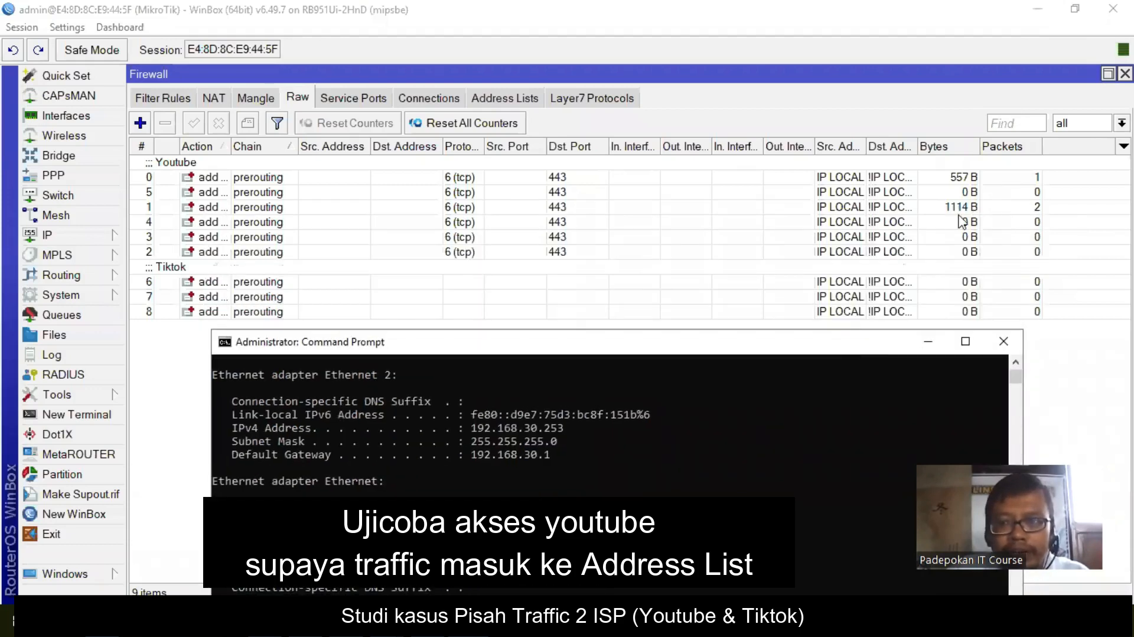
- View the four dynamic youtube address-list entries, then return to the YouTube page in Firefox
{"action": "left_click", "coordinate": [516, 101]}
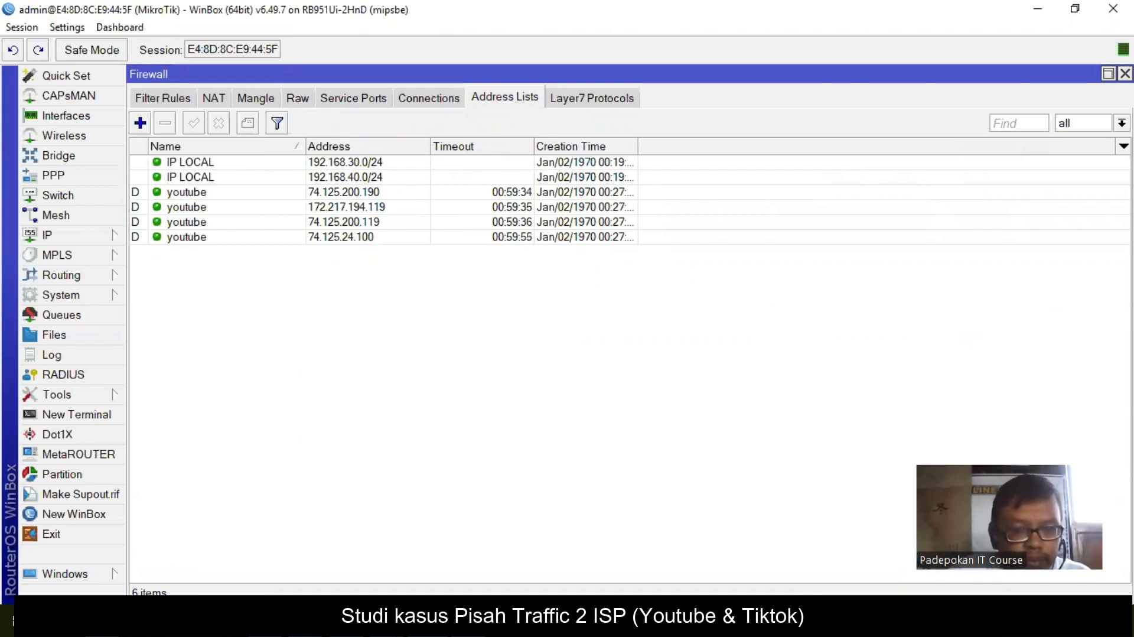
{"action": "key", "text": "alt+Tab"}
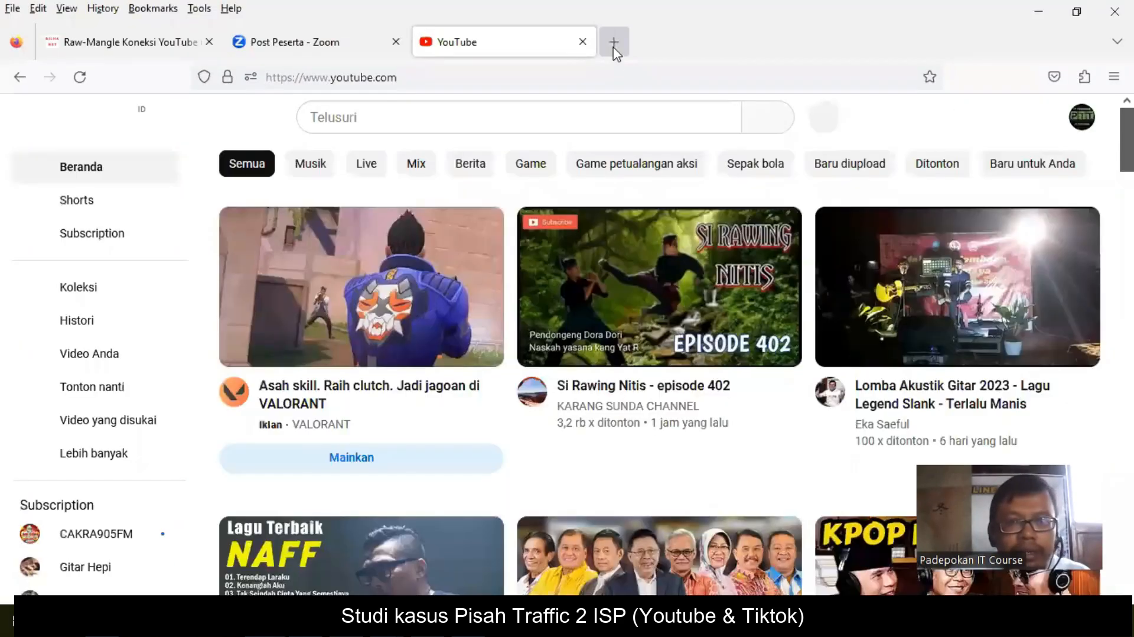
- Load tiktok.com in a new Firefox tab and check the new dynamic tiktok address-list entries in WinBox
{"action": "left_click", "coordinate": [614, 42]}
{"action": "type", "text": "tiktok.com/"}
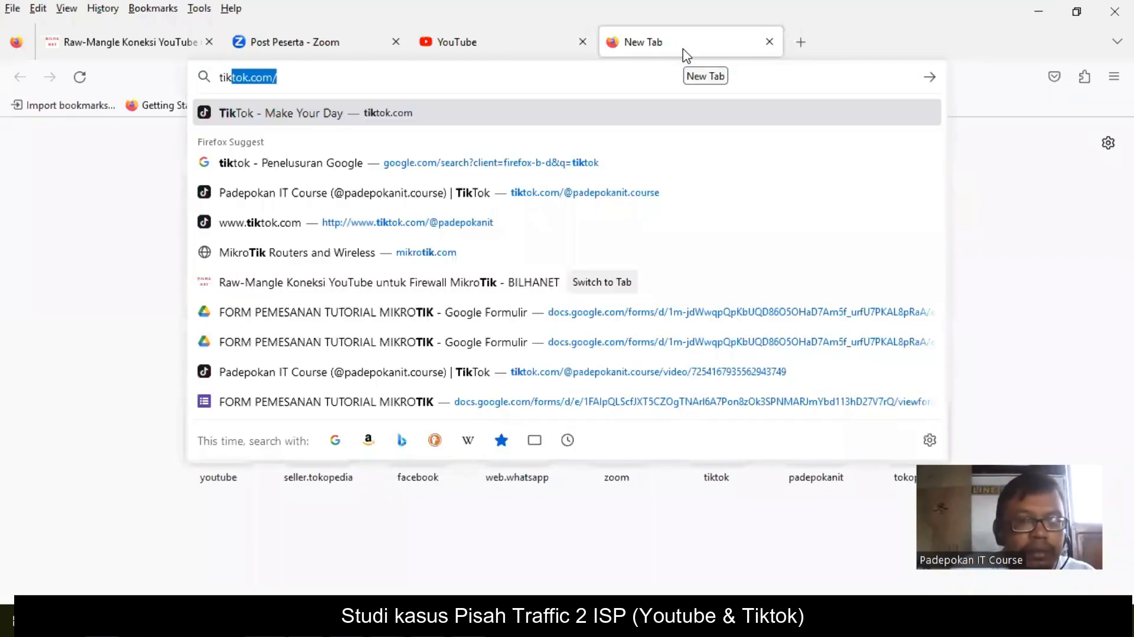
{"action": "key", "text": "Up"}
{"action": "key", "text": "Return"}
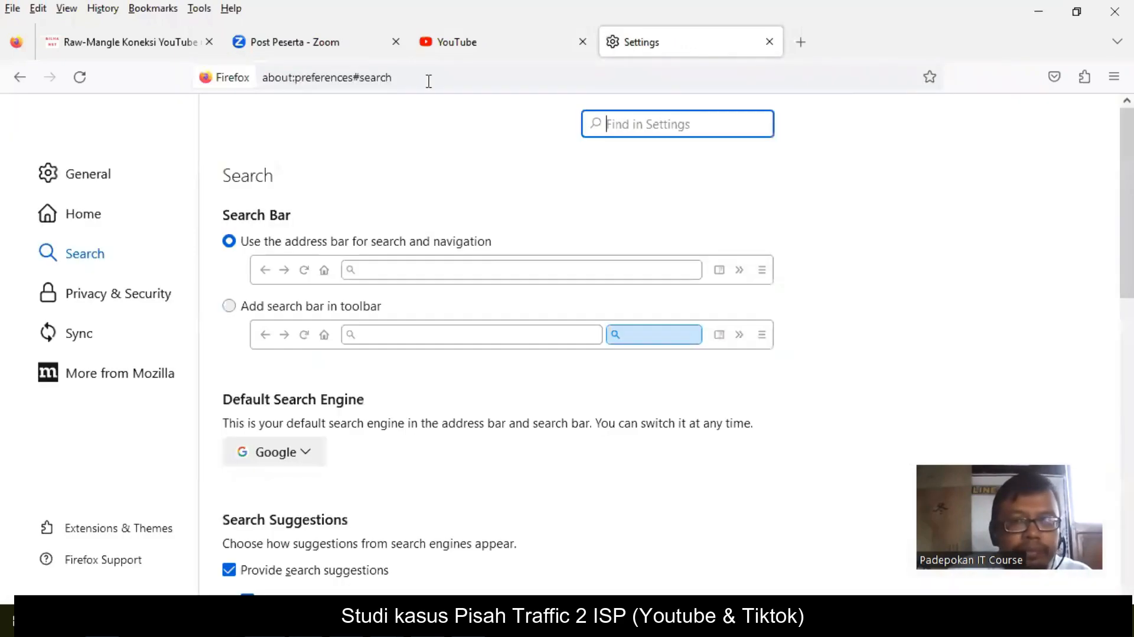
{"action": "key", "text": "ctrl+l"}
{"action": "type", "text": "tiktok.com/"}
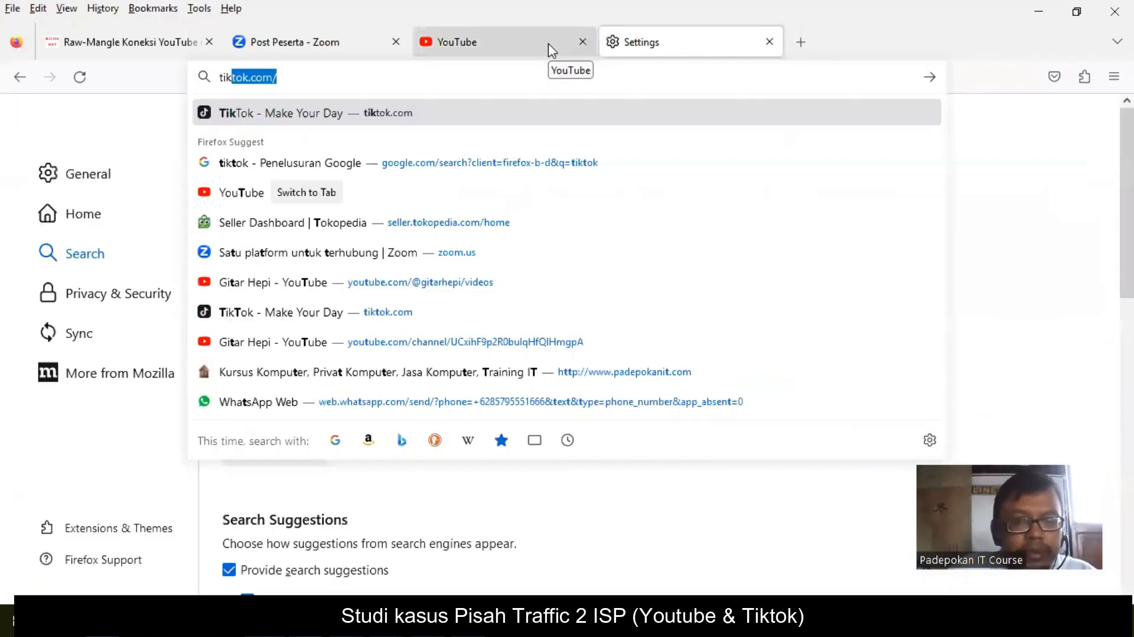
{"action": "key", "text": "Return"}
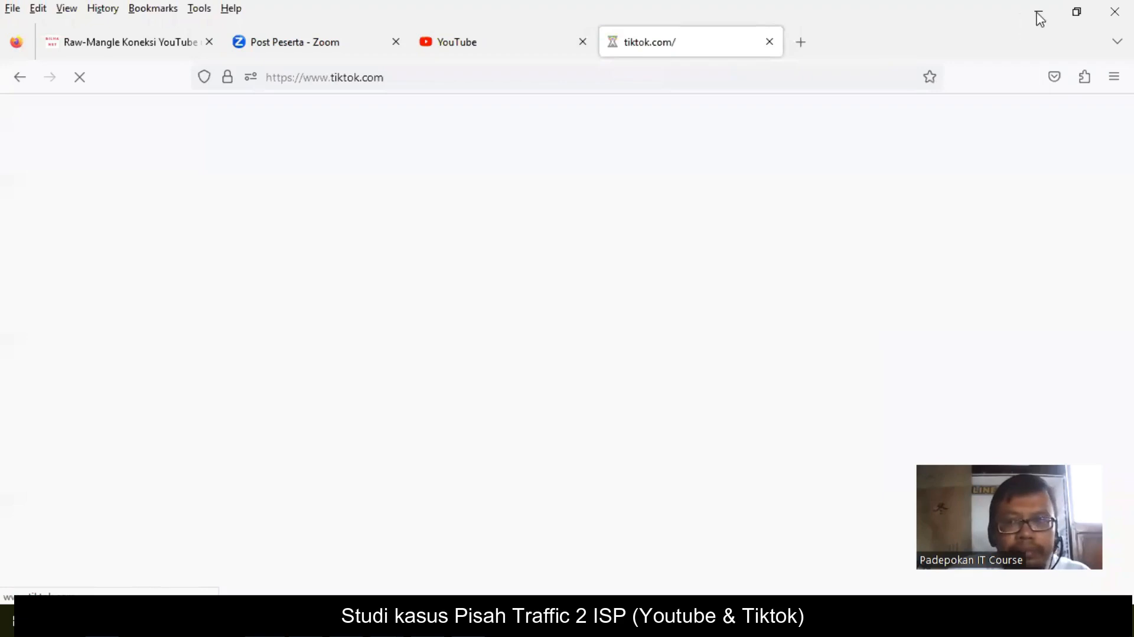
{"action": "key", "text": "alt+Tab"}
{"action": "left_click", "coordinate": [181, 194]}
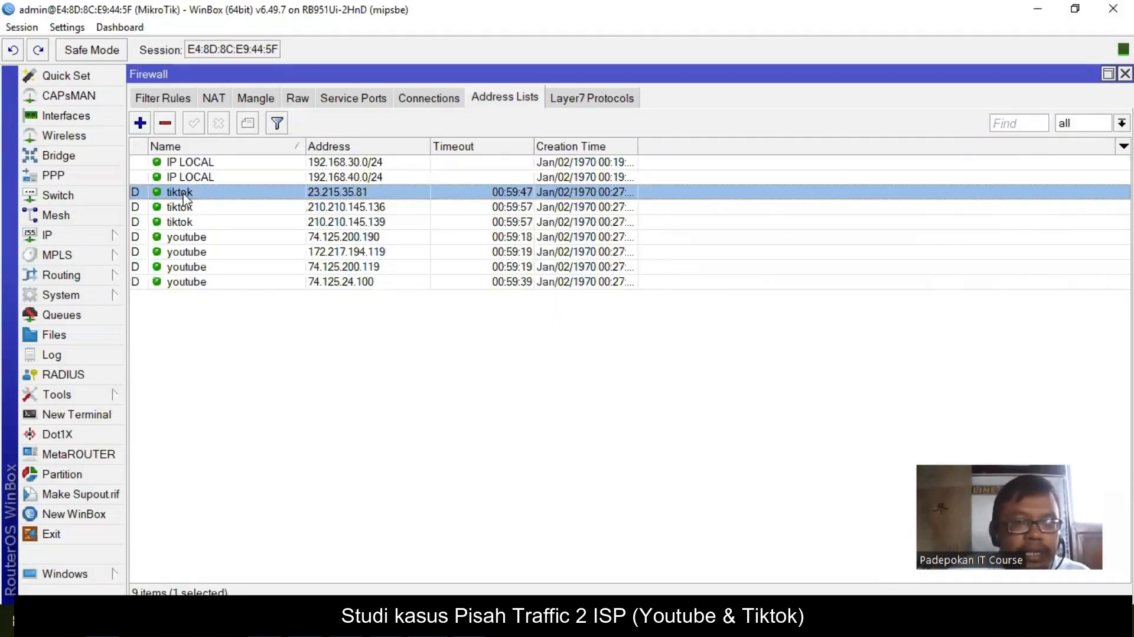
- Check the tiktok address-list entries and slide 3, then bring up the empty Mangle rule list
{"action": "left_click", "coordinate": [248, 218]}
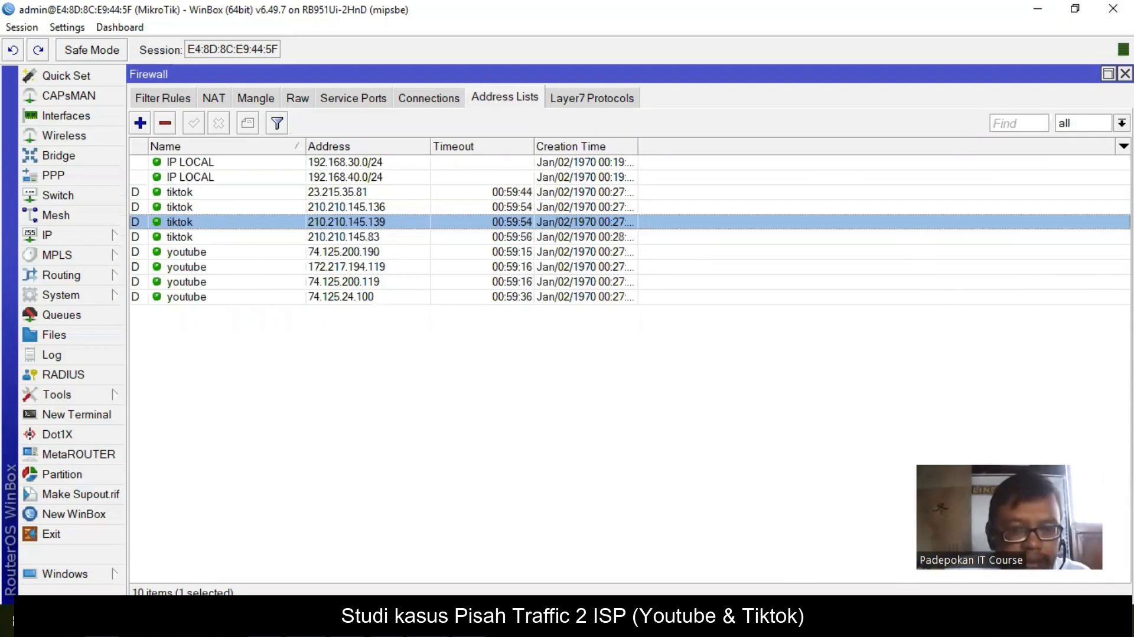
{"action": "left_click", "coordinate": [255, 621]}
{"action": "left_click", "coordinate": [92, 362]}
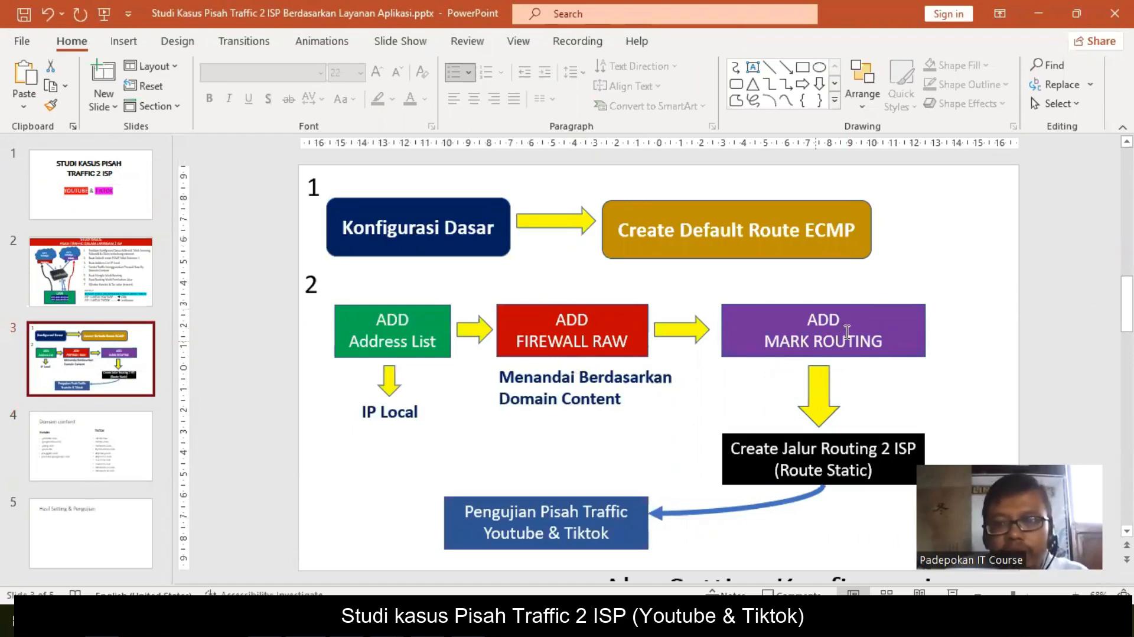
{"action": "left_click", "coordinate": [1040, 15]}
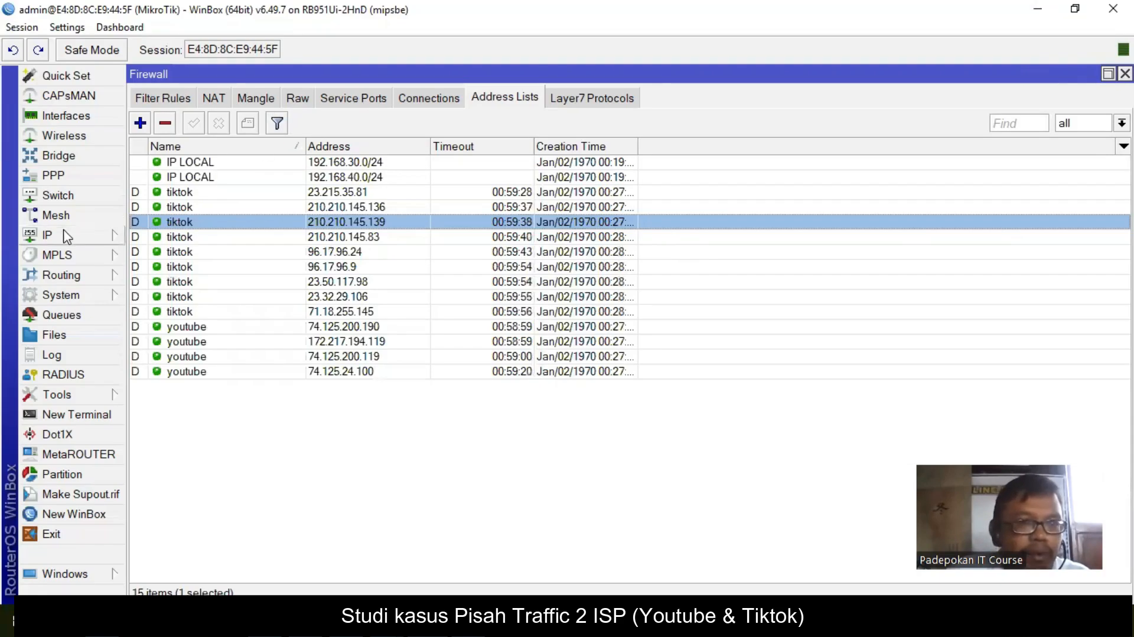
{"action": "left_click", "coordinate": [255, 101]}
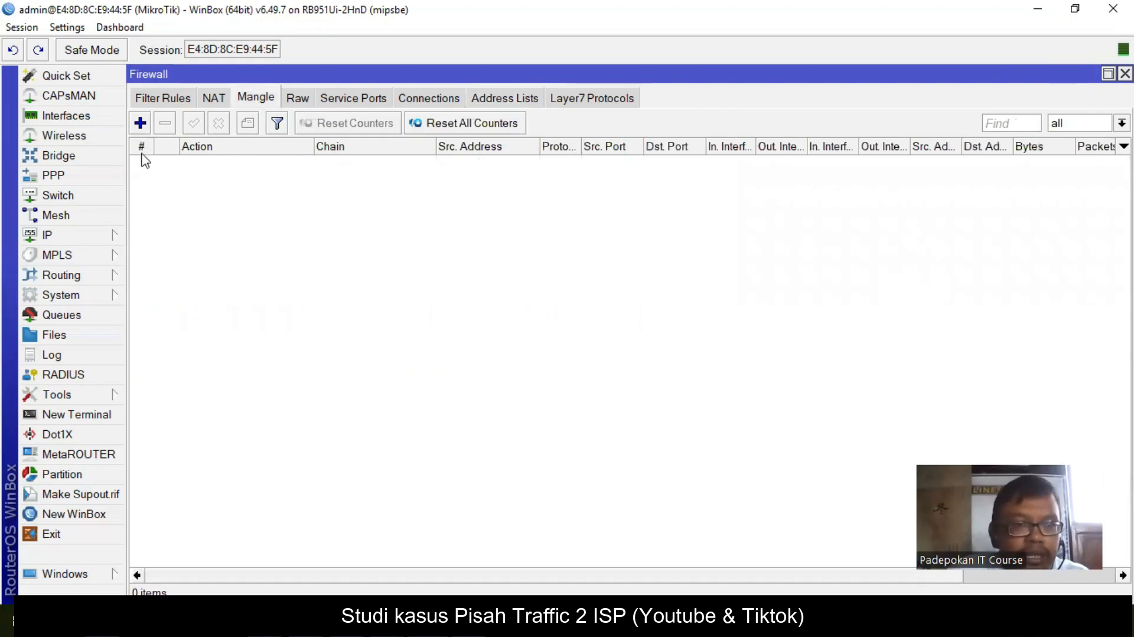
- Create a prerouting mangle rule matching Src. Address List IP LOCAL and Dst. Address List youtube
{"action": "left_click", "coordinate": [141, 124]}
{"action": "left_click", "coordinate": [214, 121]}
{"action": "left_click_drag", "start_coordinate": [464, 96], "coordinate": [579, 117]}
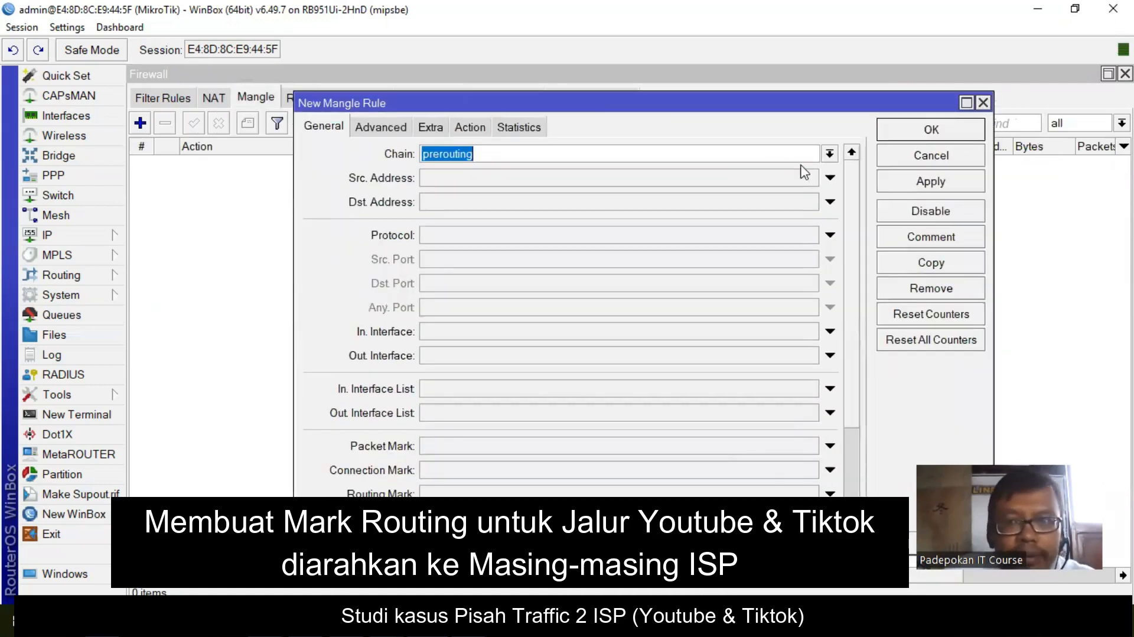
{"action": "left_click", "coordinate": [830, 153]}
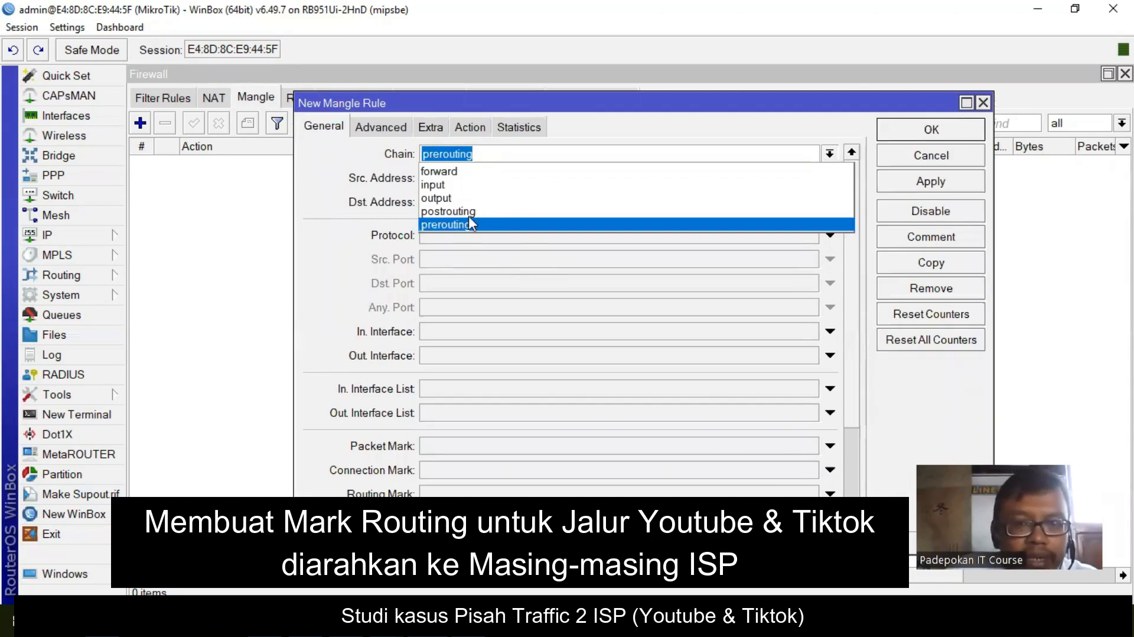
{"action": "left_click", "coordinate": [698, 224]}
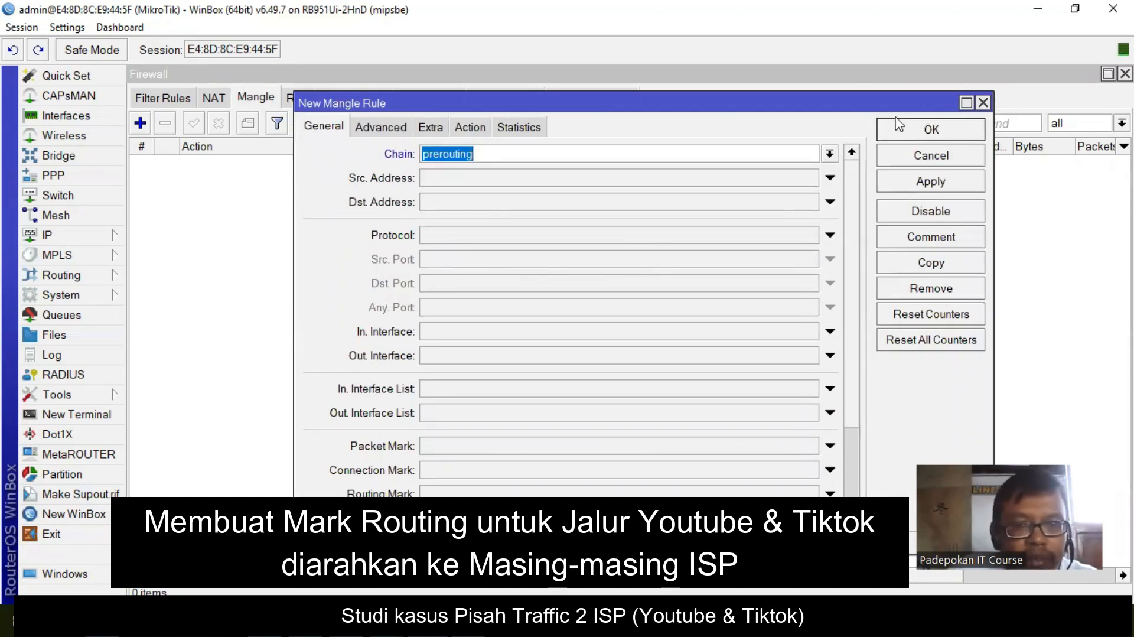
{"action": "left_click", "coordinate": [380, 131]}
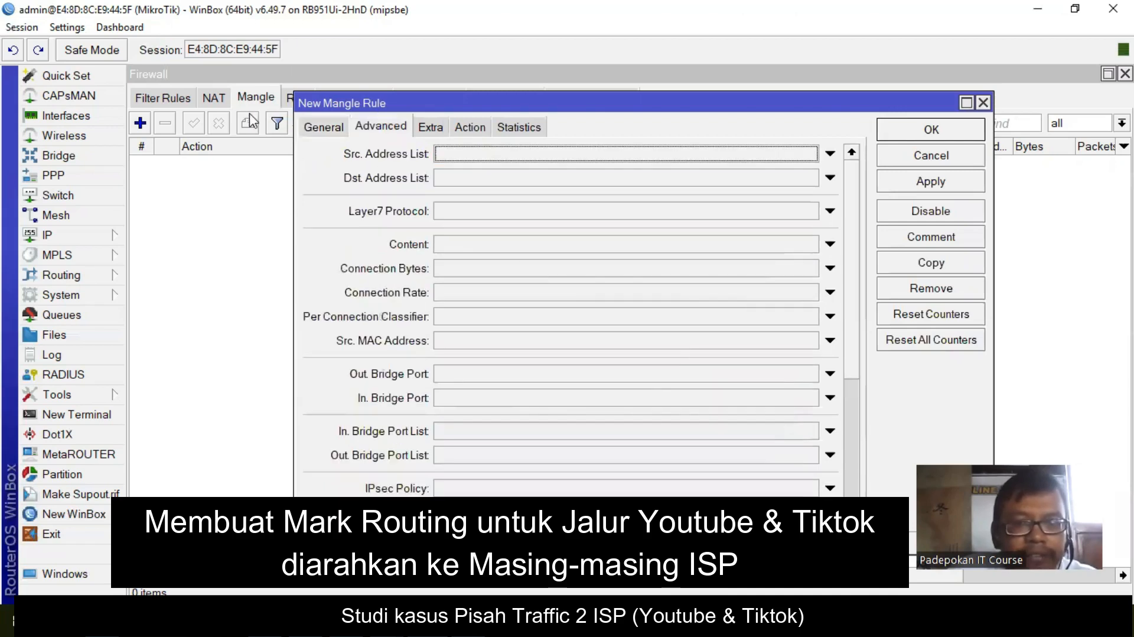
{"action": "left_click", "coordinate": [817, 156]}
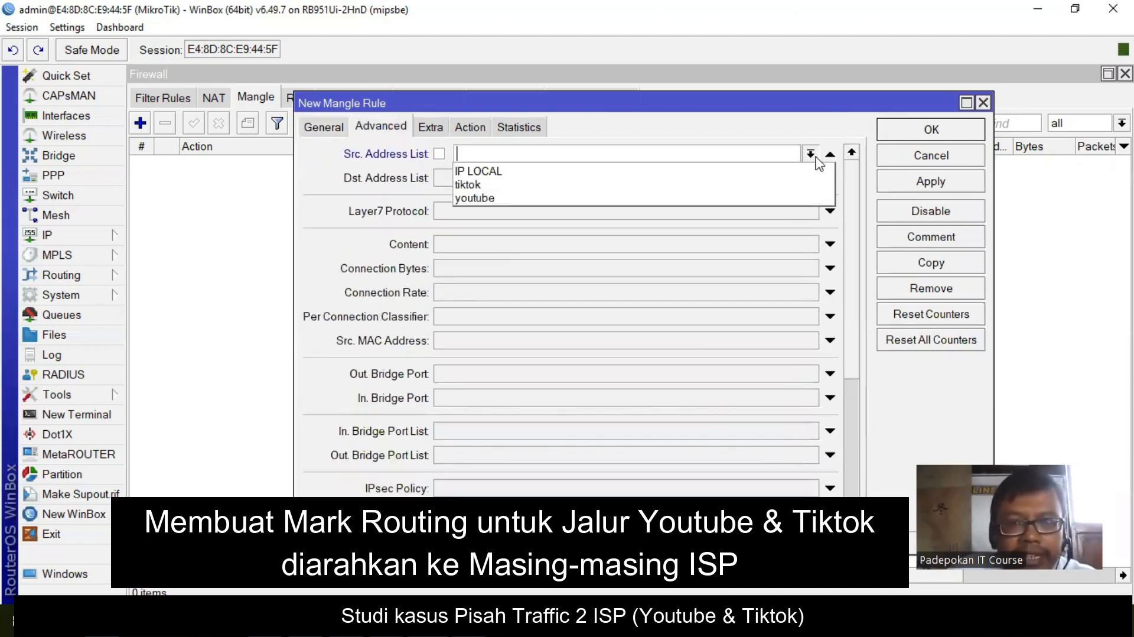
{"action": "left_click", "coordinate": [521, 171]}
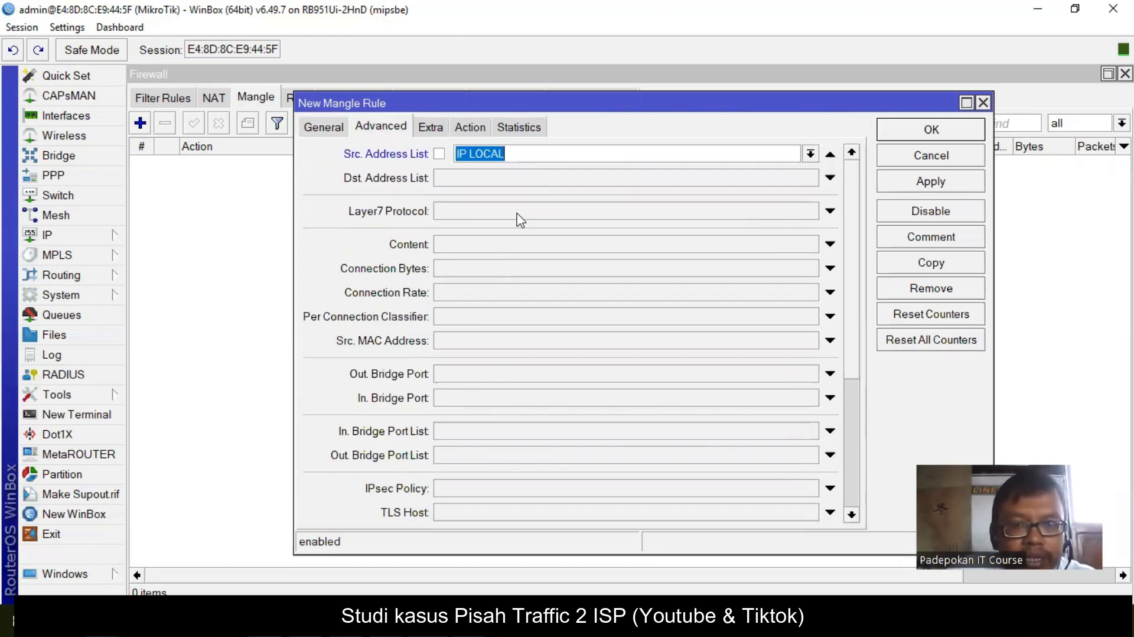
{"action": "left_click", "coordinate": [816, 175]}
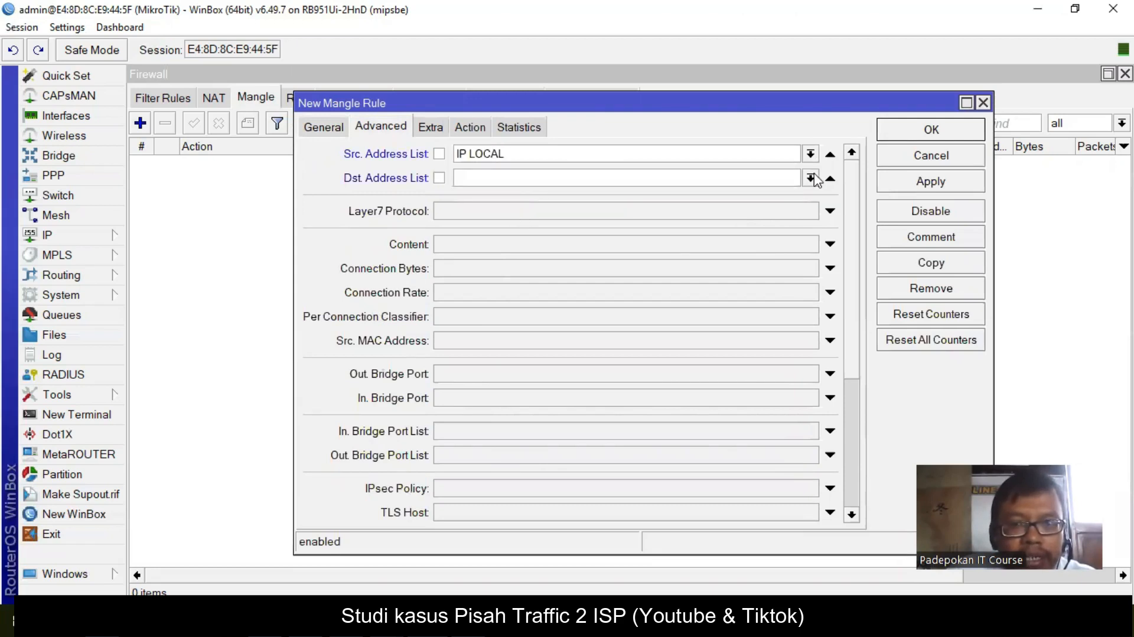
{"action": "left_click", "coordinate": [528, 224]}
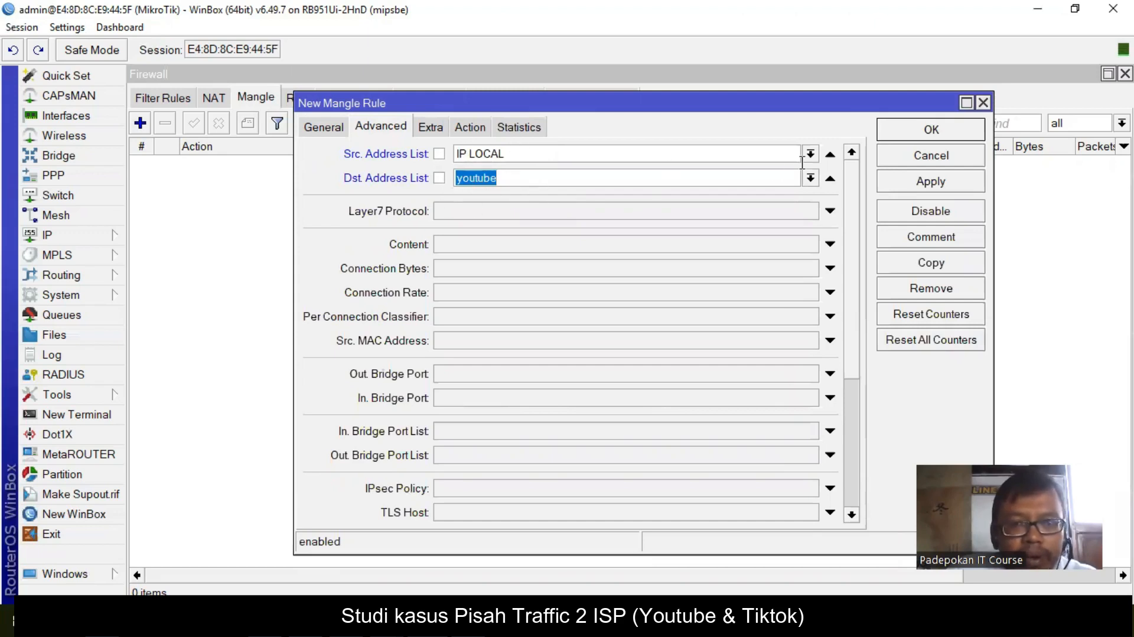
- Set the rule to mark routing ISP 1 with passthrough off, and save it
{"action": "left_click", "coordinate": [470, 128]}
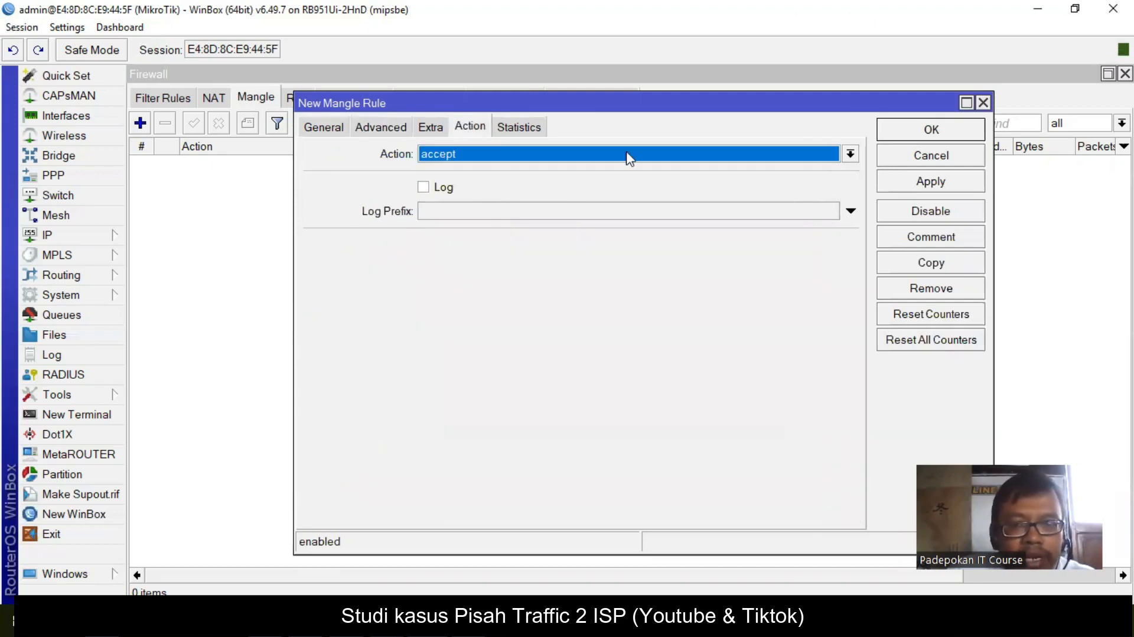
{"action": "left_click", "coordinate": [851, 154]}
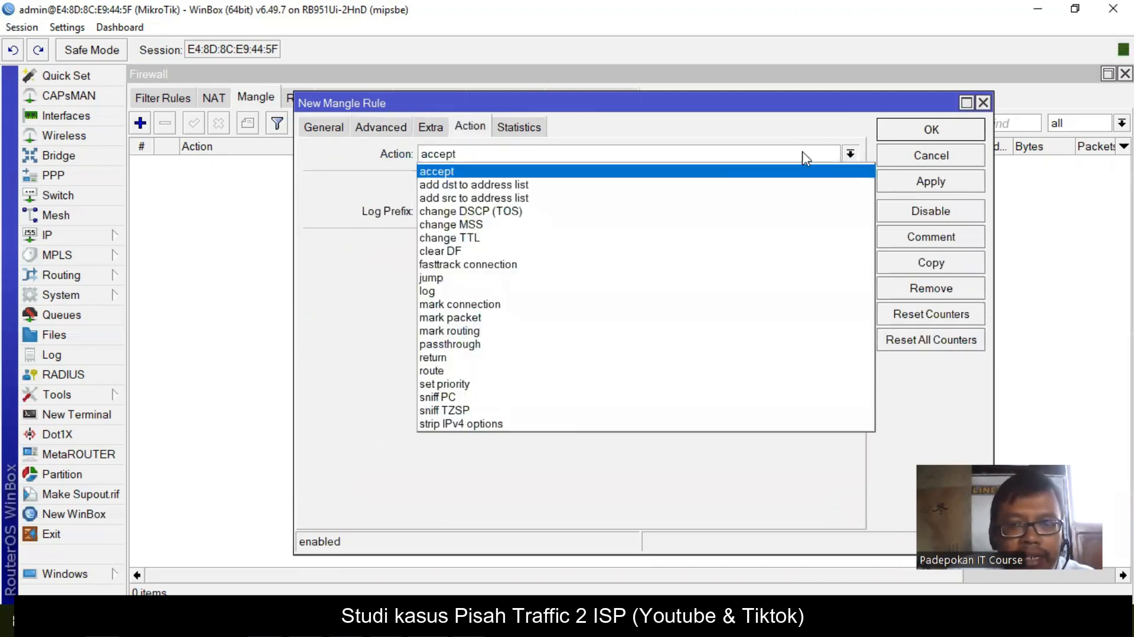
{"action": "left_click", "coordinate": [550, 331]}
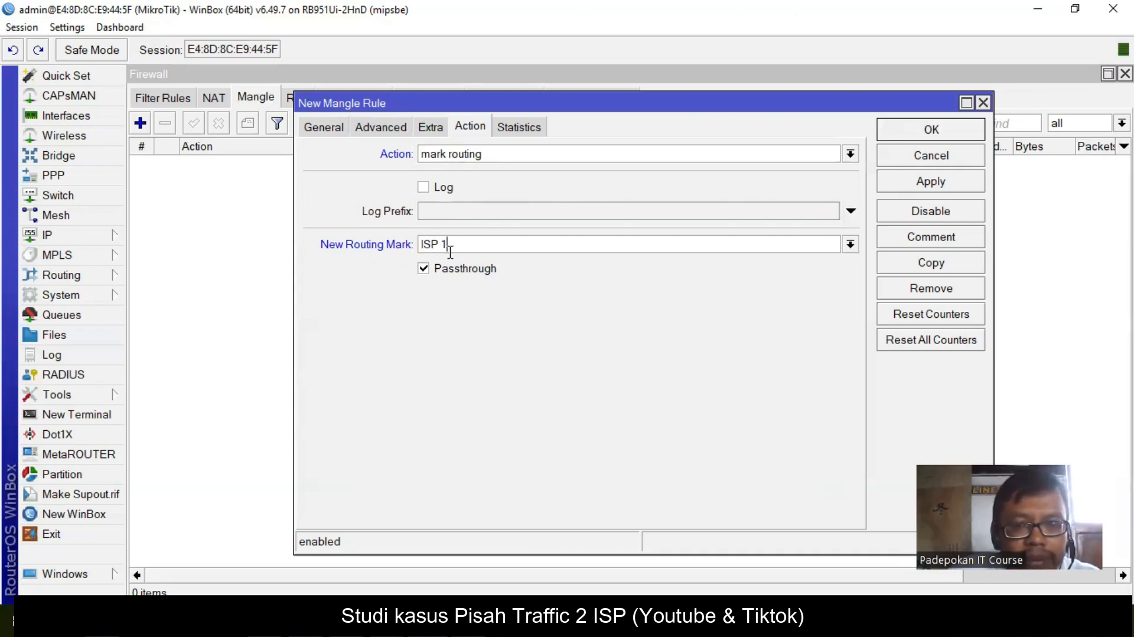
{"action": "left_click", "coordinate": [468, 274]}
{"action": "left_click", "coordinate": [468, 273]}
{"action": "left_click", "coordinate": [938, 182]}
{"action": "left_click", "coordinate": [927, 132]}
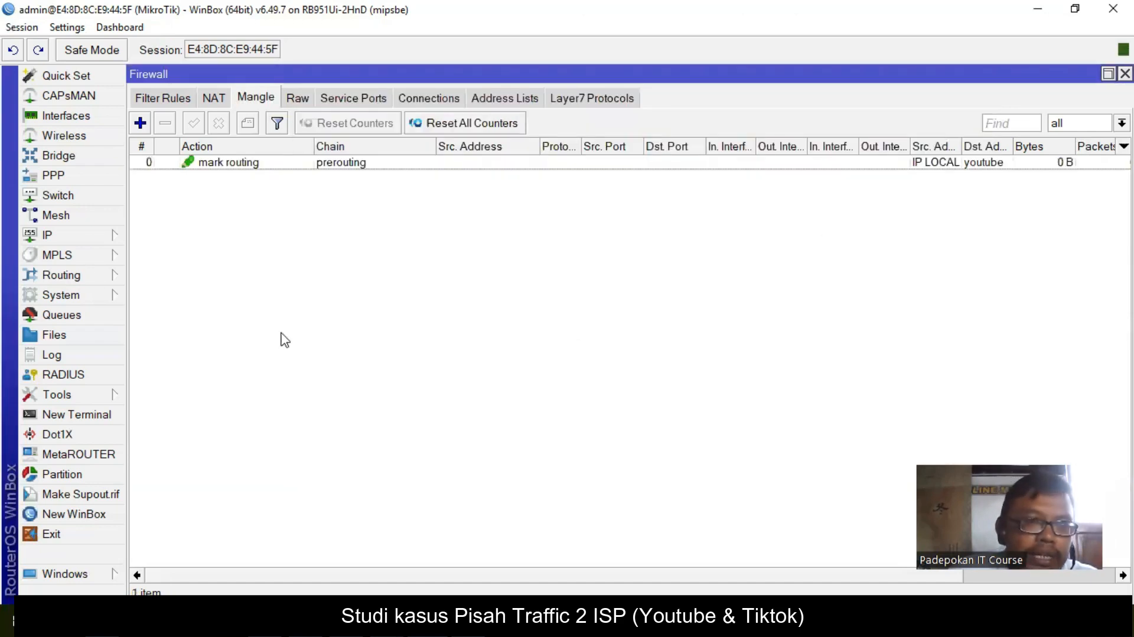
- Add another mangle rule matching Src. Address List IP LOCAL and Dst. Address List tiktok
{"action": "left_click", "coordinate": [140, 124]}
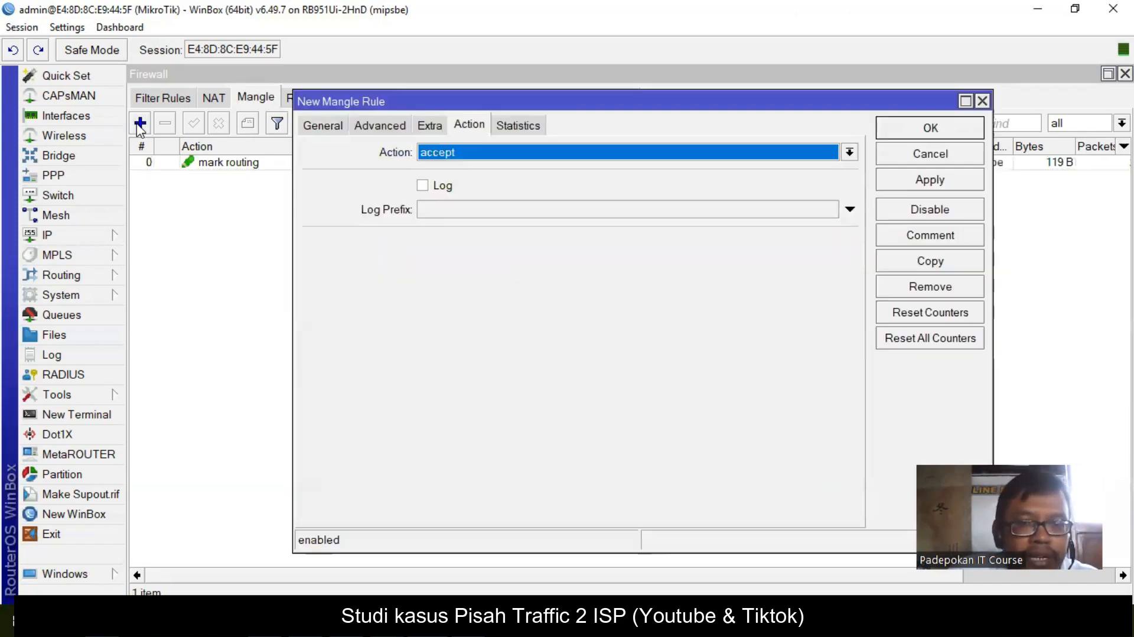
{"action": "left_click", "coordinate": [319, 125]}
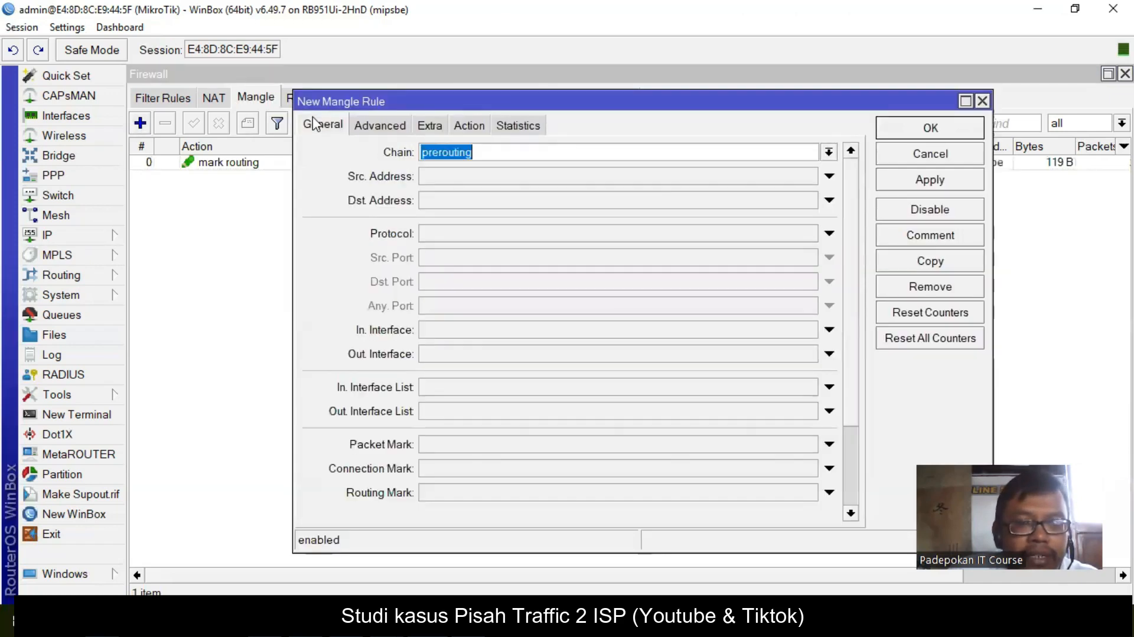
{"action": "left_click_drag", "start_coordinate": [598, 98], "coordinate": [533, 172]}
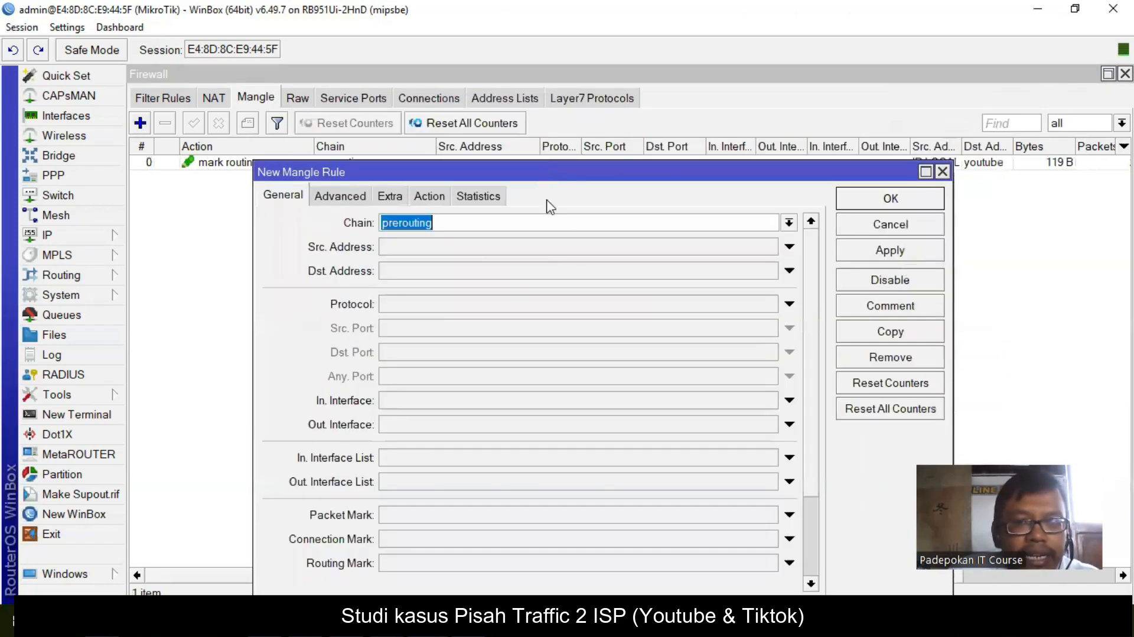
{"action": "left_click", "coordinate": [338, 196]}
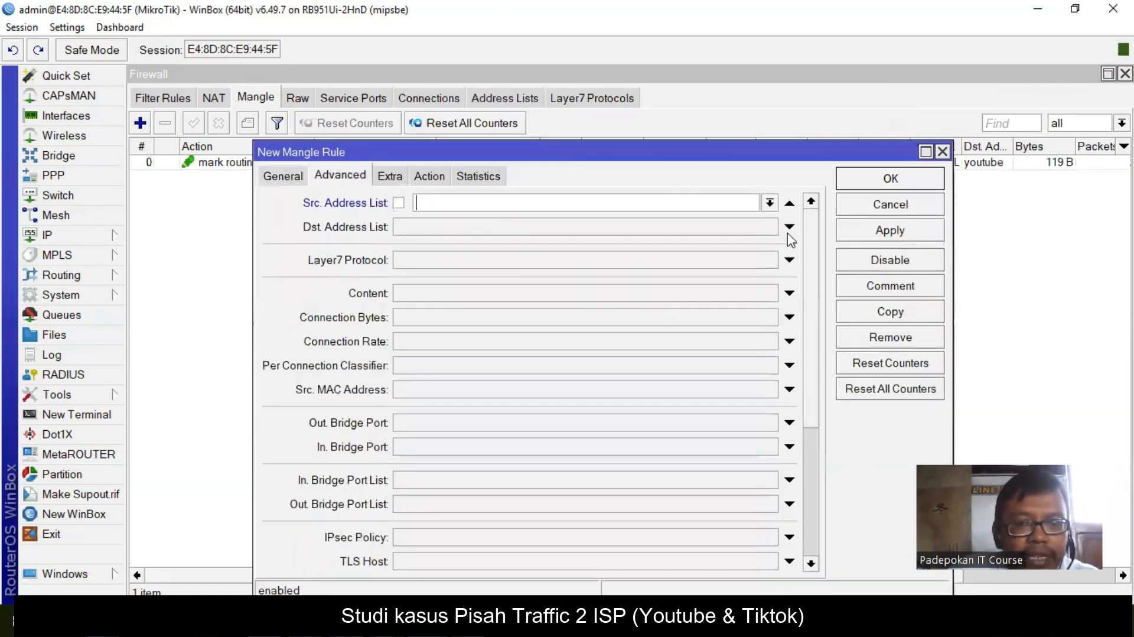
{"action": "left_click", "coordinate": [770, 203]}
{"action": "left_click", "coordinate": [569, 219]}
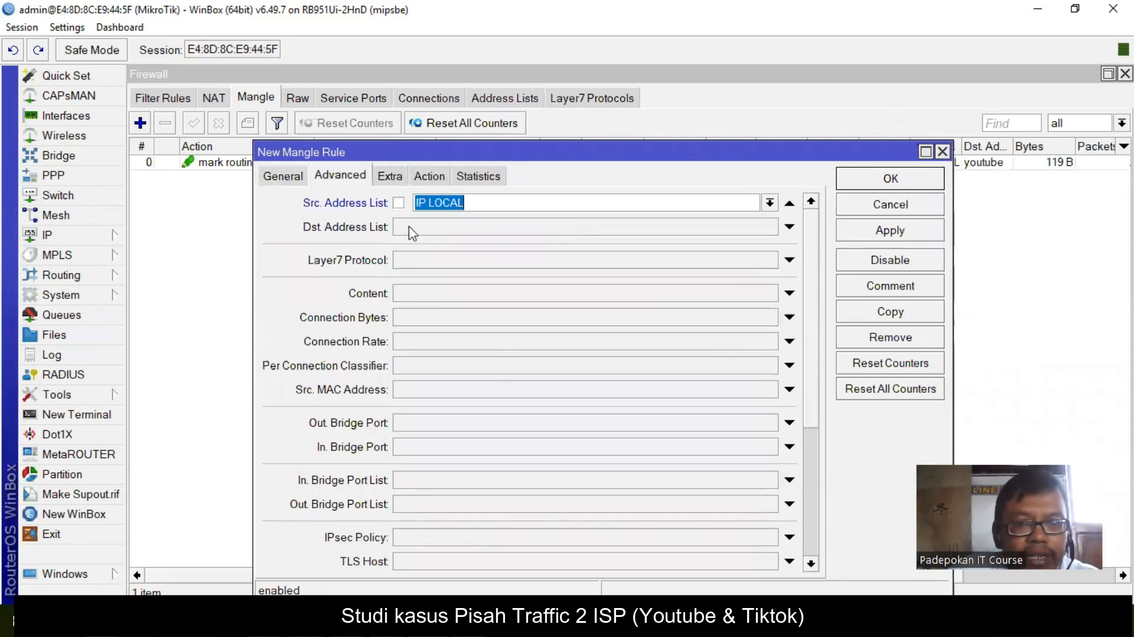
{"action": "left_click", "coordinate": [508, 228]}
{"action": "left_click", "coordinate": [770, 227]}
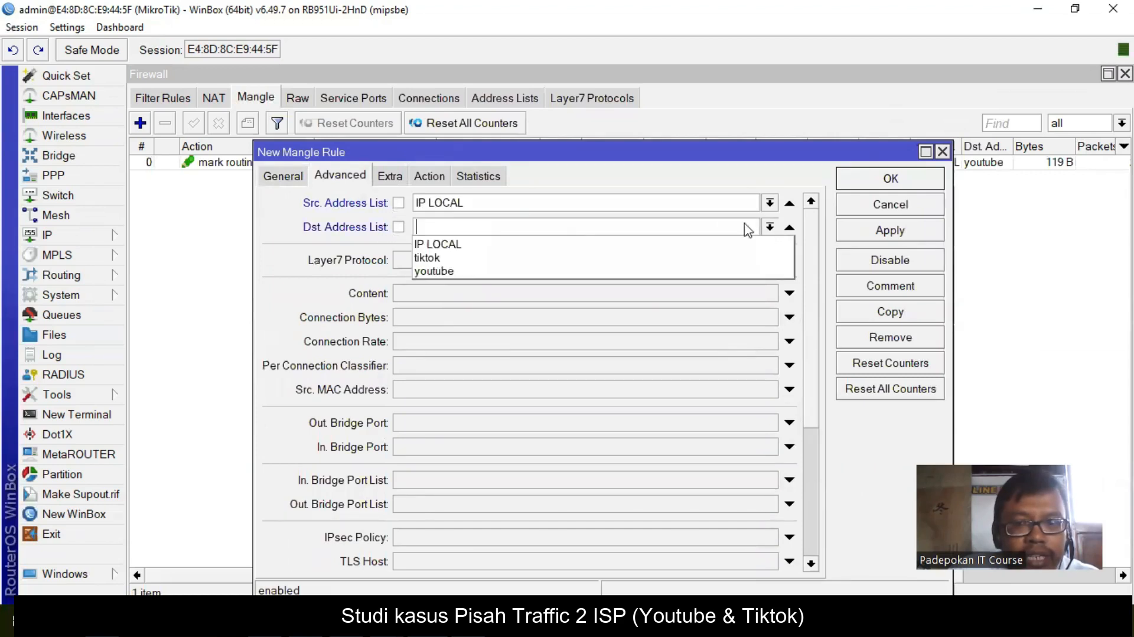
{"action": "left_click", "coordinate": [440, 258]}
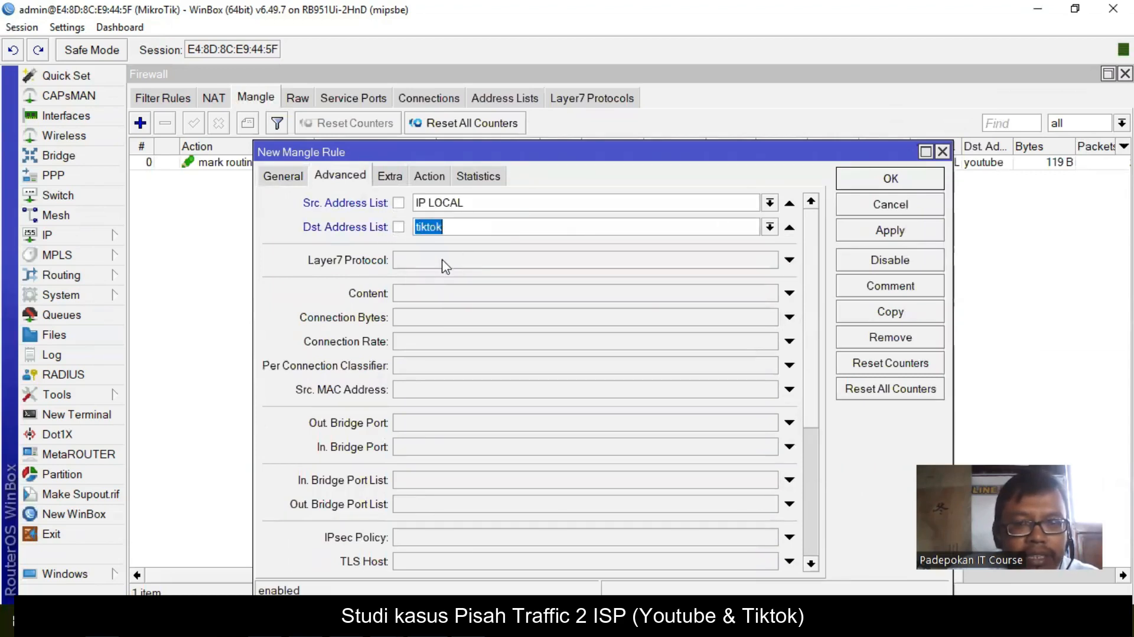
- Make it mark routing with new routing mark 'ISP 2', passthrough off, and save the rule
{"action": "left_click", "coordinate": [430, 176]}
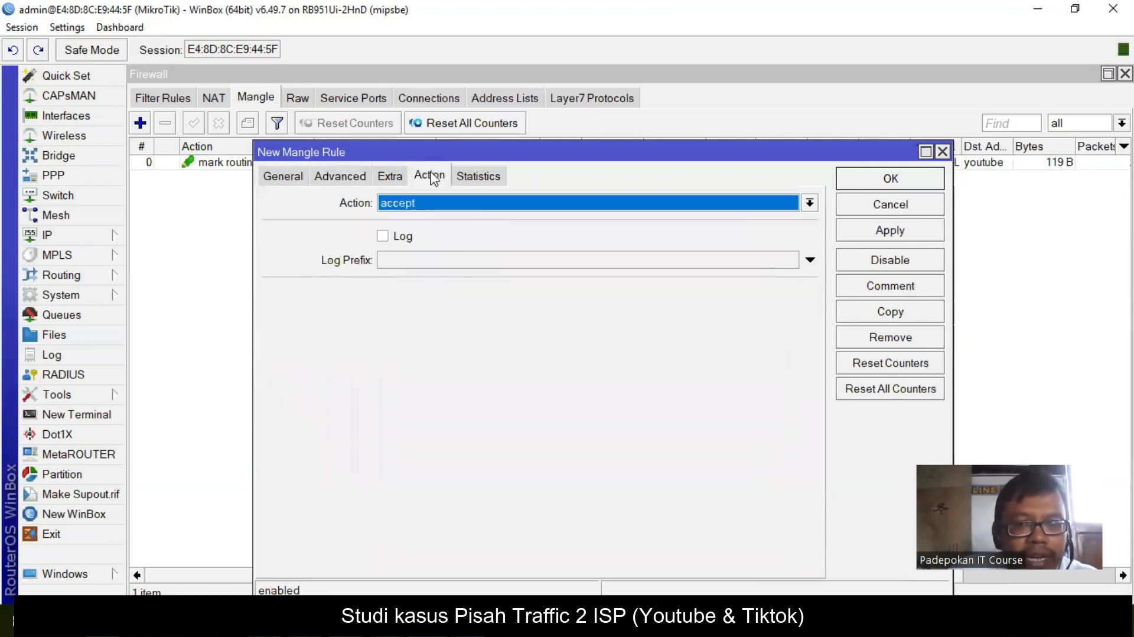
{"action": "left_click", "coordinate": [809, 203]}
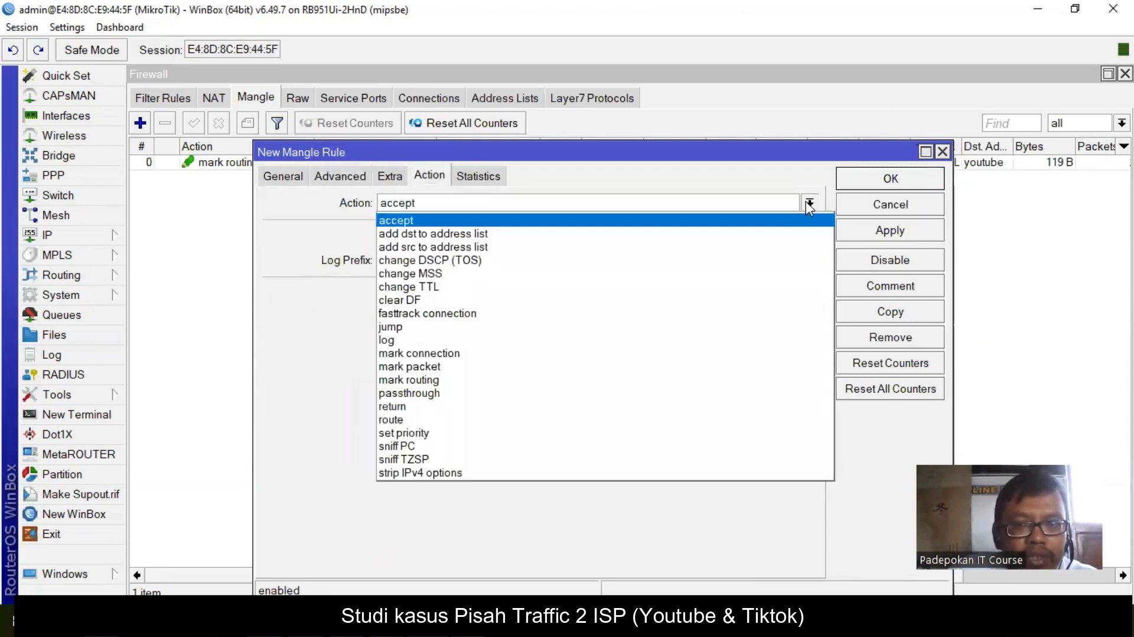
{"action": "left_click", "coordinate": [476, 380]}
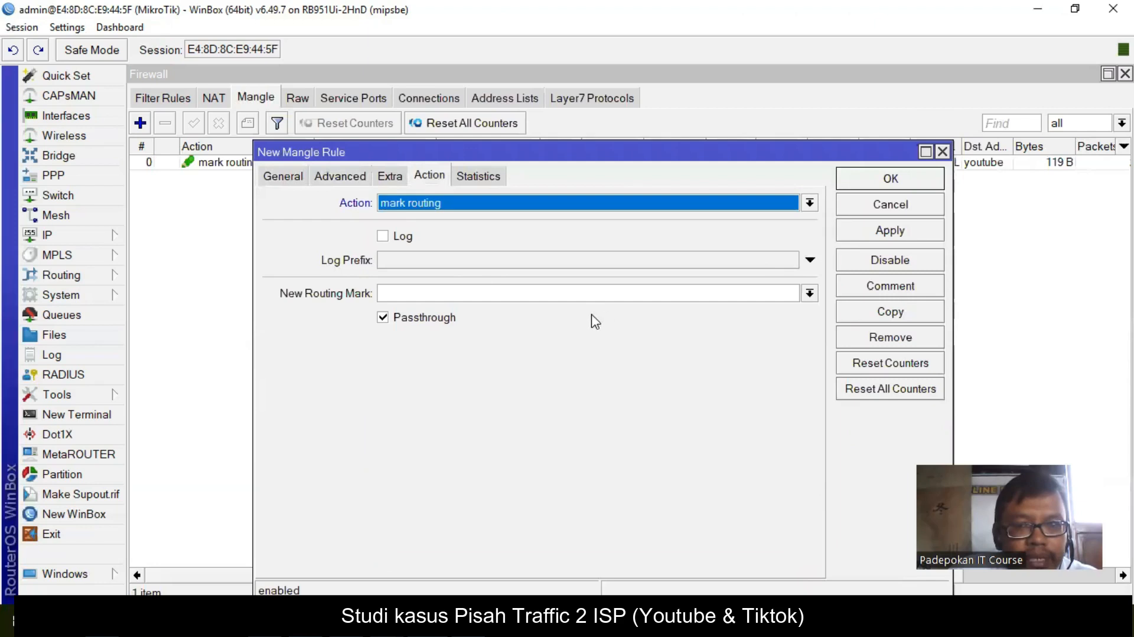
{"action": "left_click", "coordinate": [560, 294]}
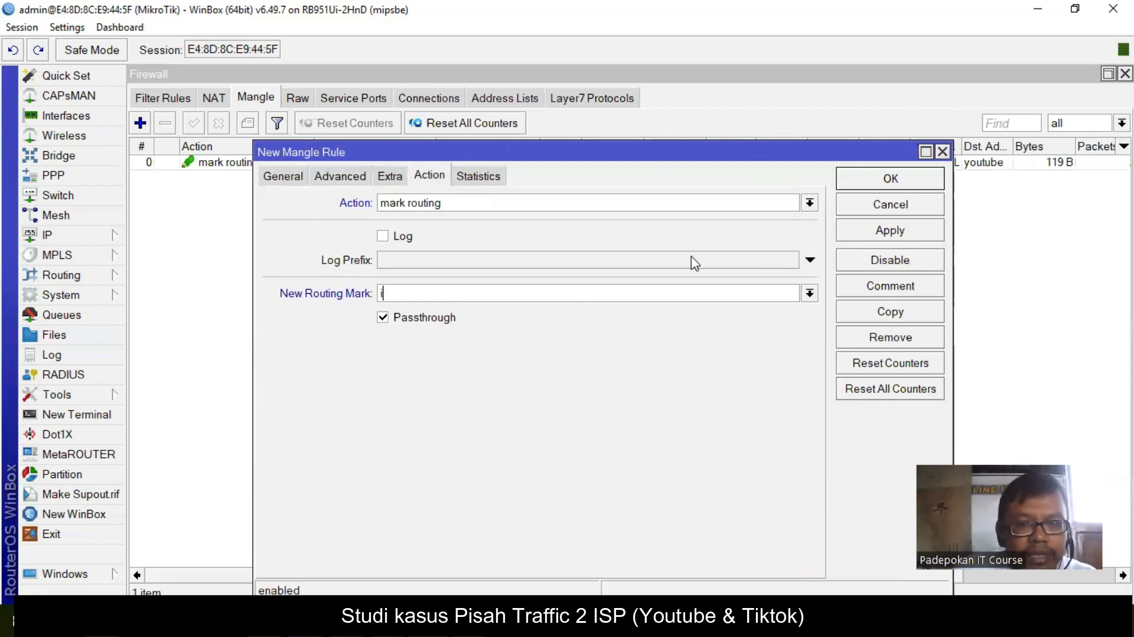
{"action": "type", "text": "ISP 2"}
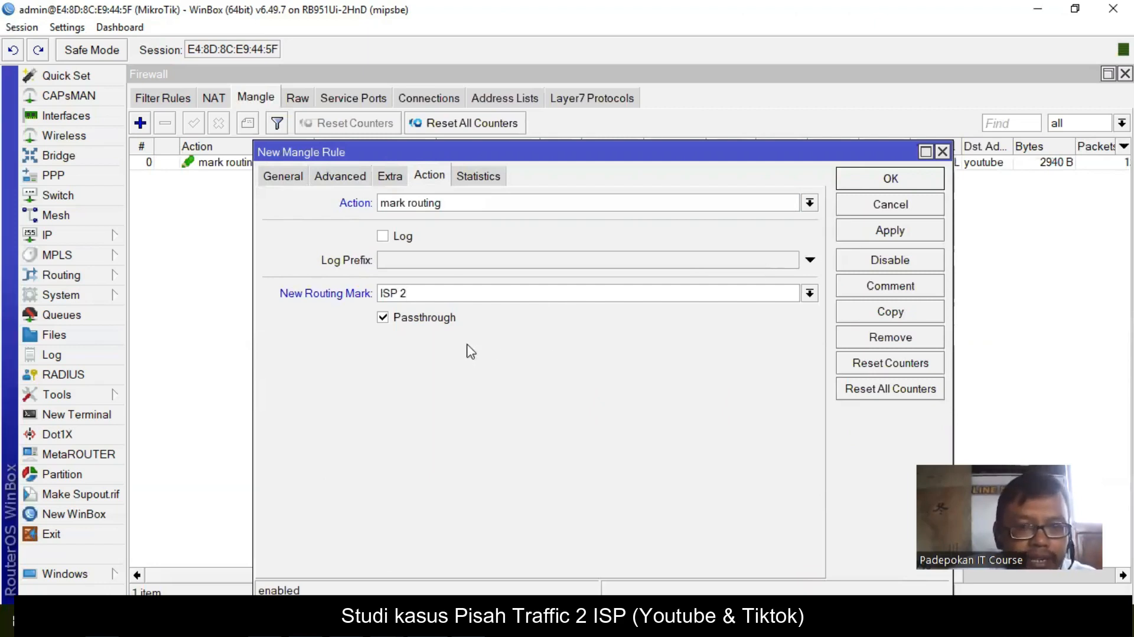
{"action": "left_click", "coordinate": [437, 320]}
{"action": "left_click", "coordinate": [901, 236]}
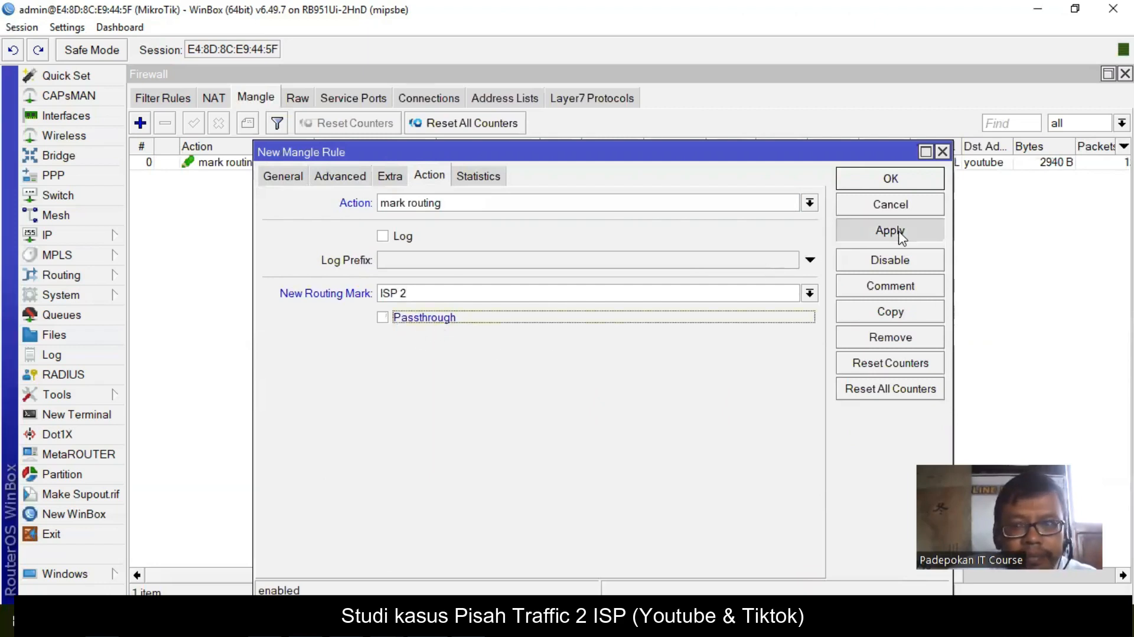
{"action": "left_click", "coordinate": [905, 180]}
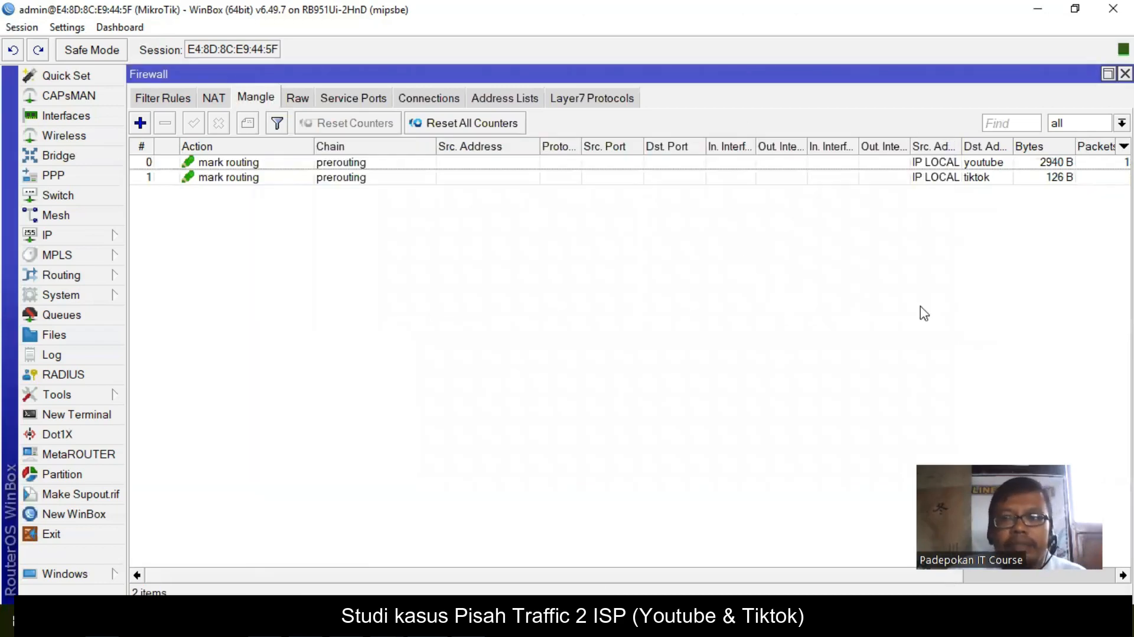
{"action": "left_click", "coordinate": [250, 166]}
- Give the youtube mangle rule the comment 'Jalur youtube'
{"action": "left_click", "coordinate": [248, 123]}
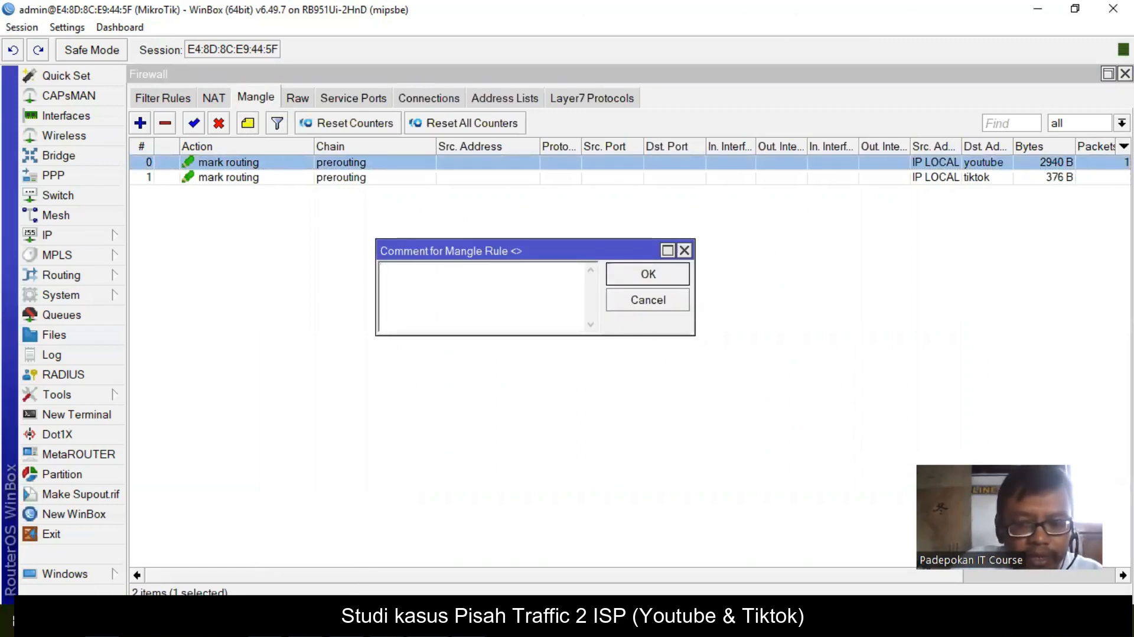
{"action": "type", "text": "jAL"}
{"action": "key", "text": "BackSpace"}
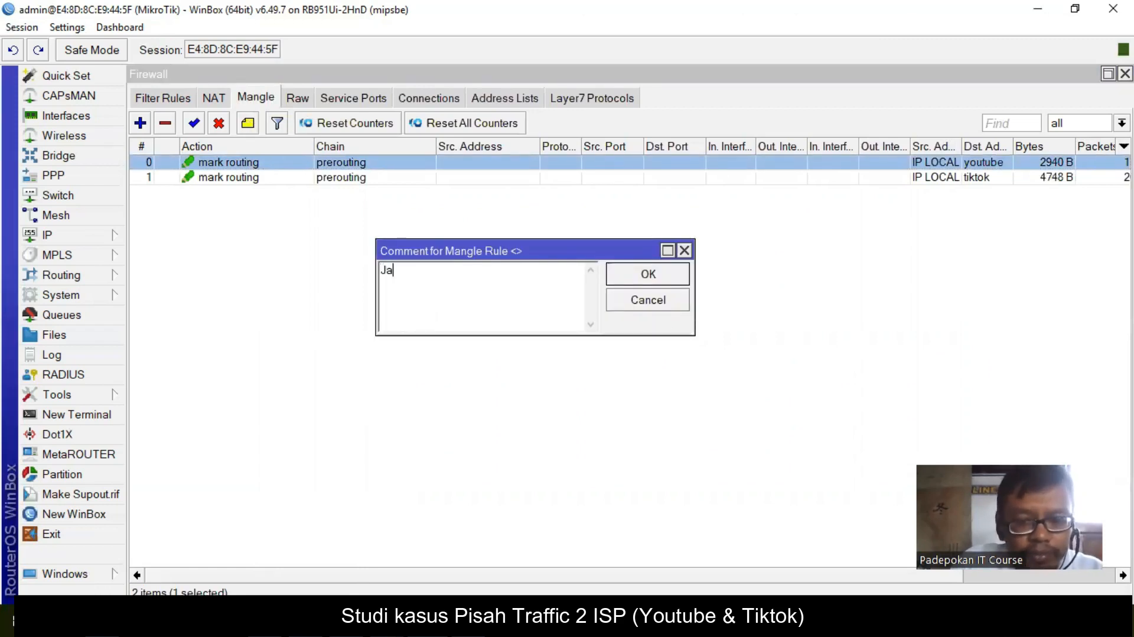
{"action": "type", "text": "lur youtube"}
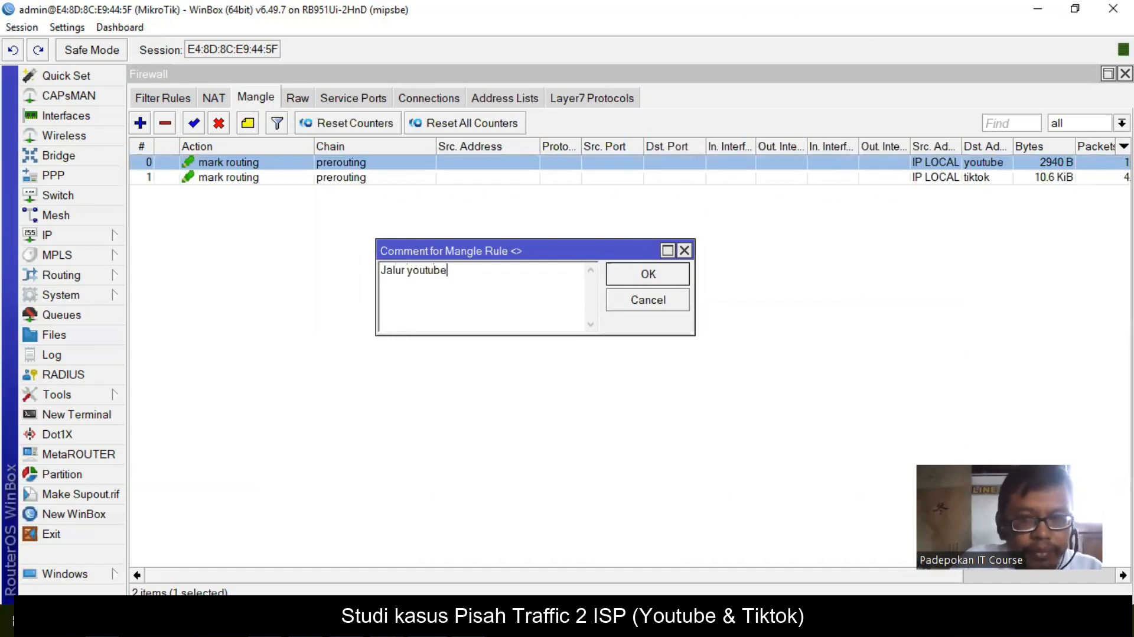
{"action": "left_click", "coordinate": [650, 273]}
- Give the tiktok mangle rule the comment 'Jalur Tiktok' and return to the firewall window
{"action": "left_click", "coordinate": [236, 192]}
{"action": "left_click", "coordinate": [248, 124]}
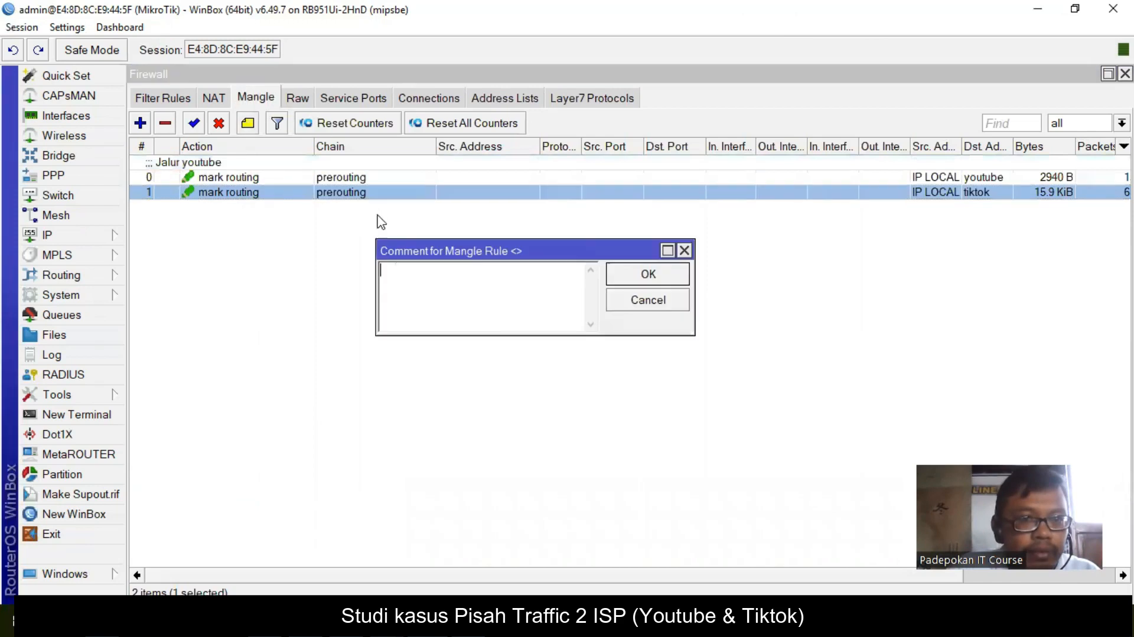
{"action": "type", "text": "Jalur Tiktok"}
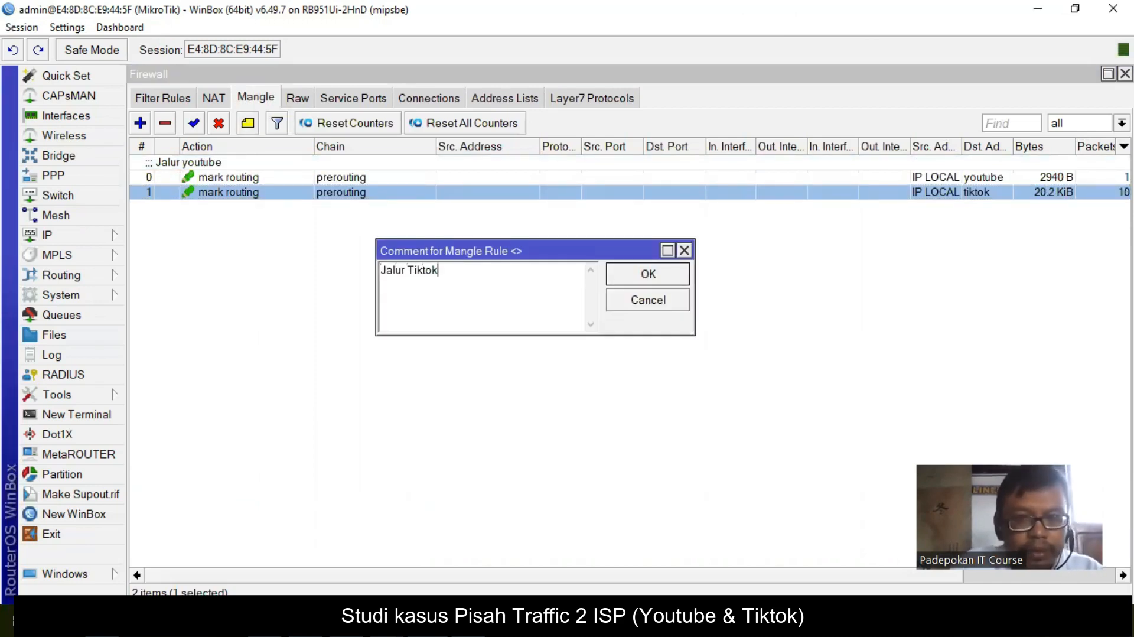
{"action": "left_click", "coordinate": [670, 276]}
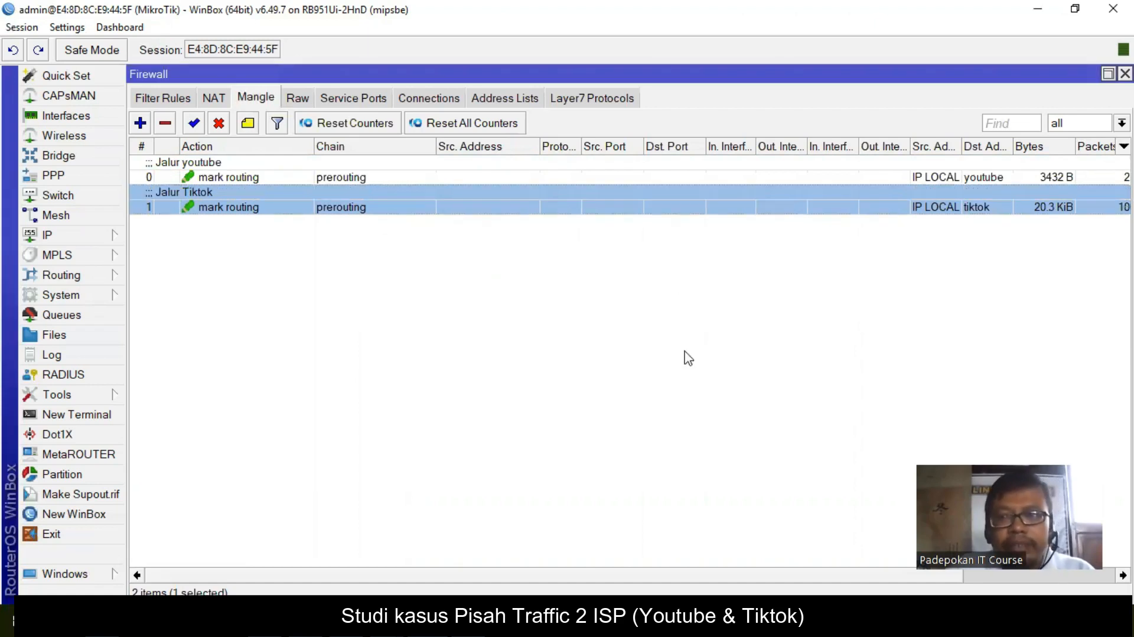
{"action": "scroll", "coordinate": [668, 510], "scroll_direction": "right", "scroll_amount": 3}
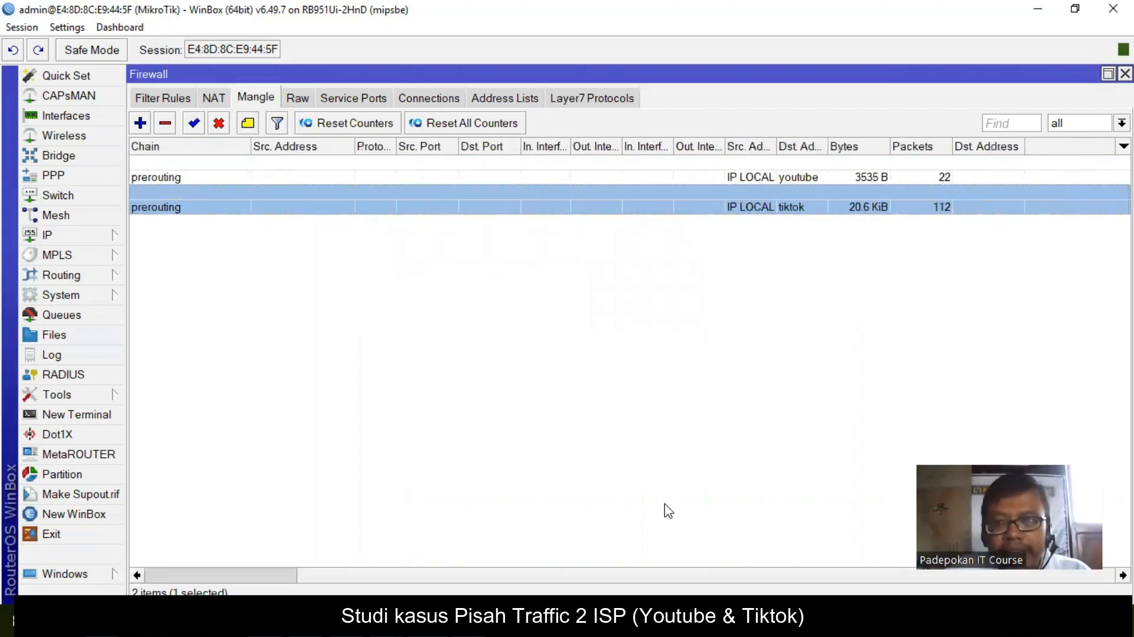
{"action": "scroll", "coordinate": [668, 511], "scroll_direction": "left", "scroll_amount": 3}
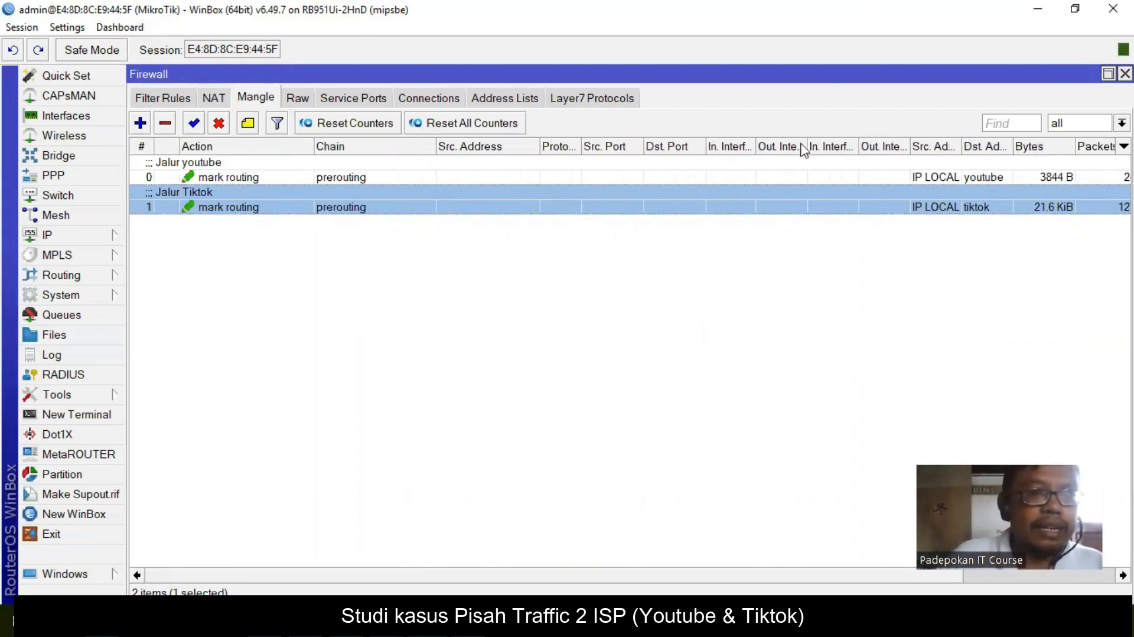
{"action": "left_click", "coordinate": [407, 622]}
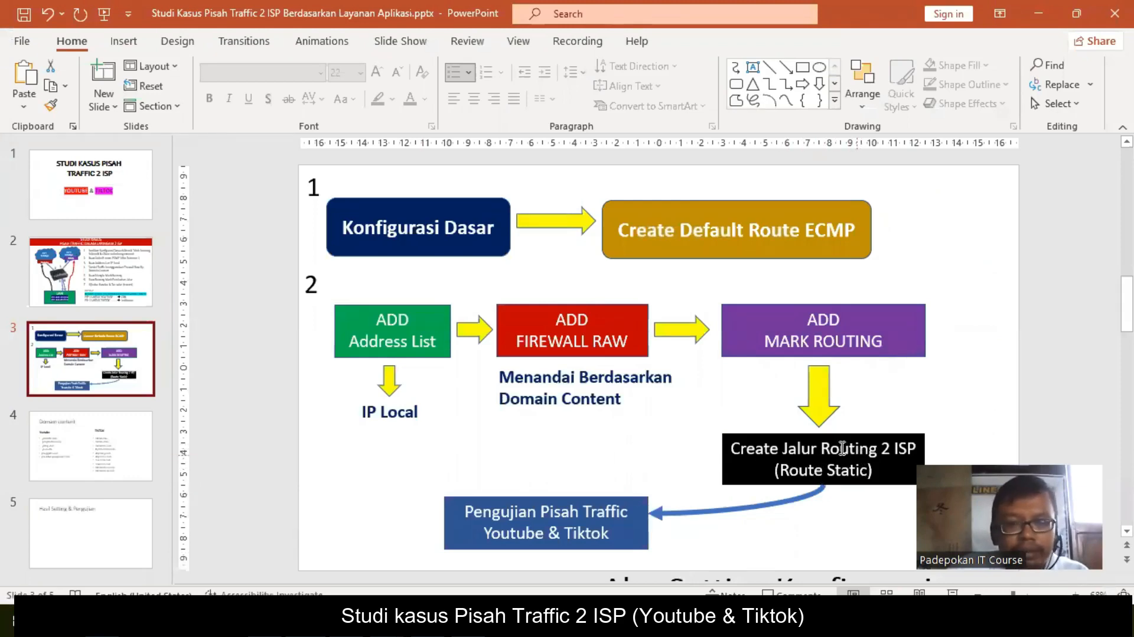
{"action": "key", "text": "alt+Tab"}
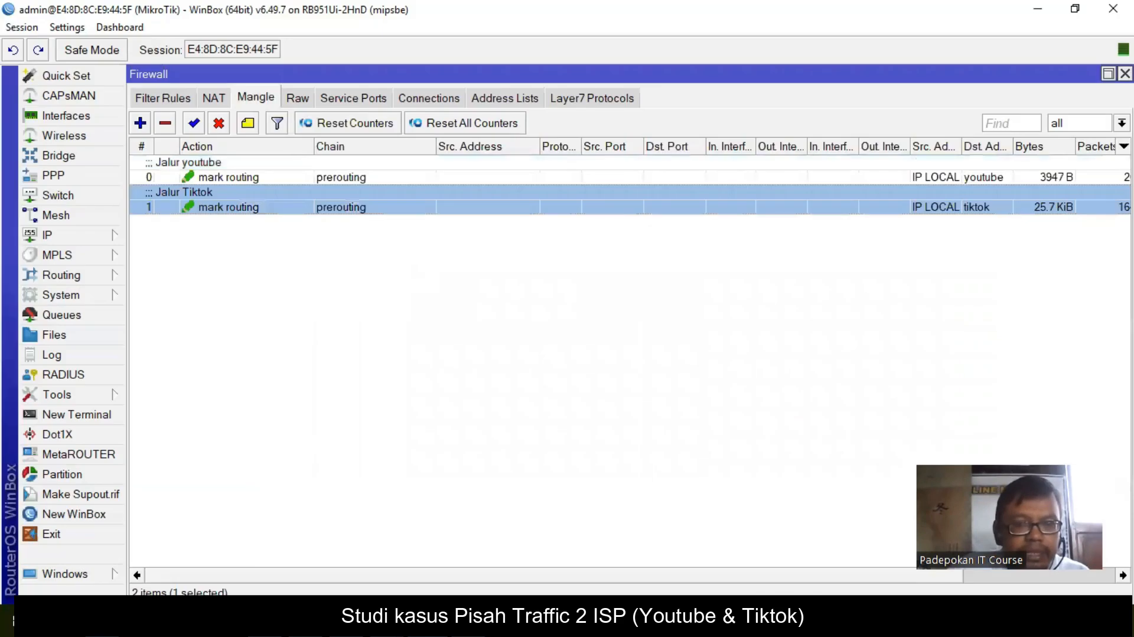
- In IP > Routes, add a 0.0.0.0/0 route via gateway 192.168.1.1 with routing mark ISP 1
{"action": "left_click", "coordinate": [83, 237]}
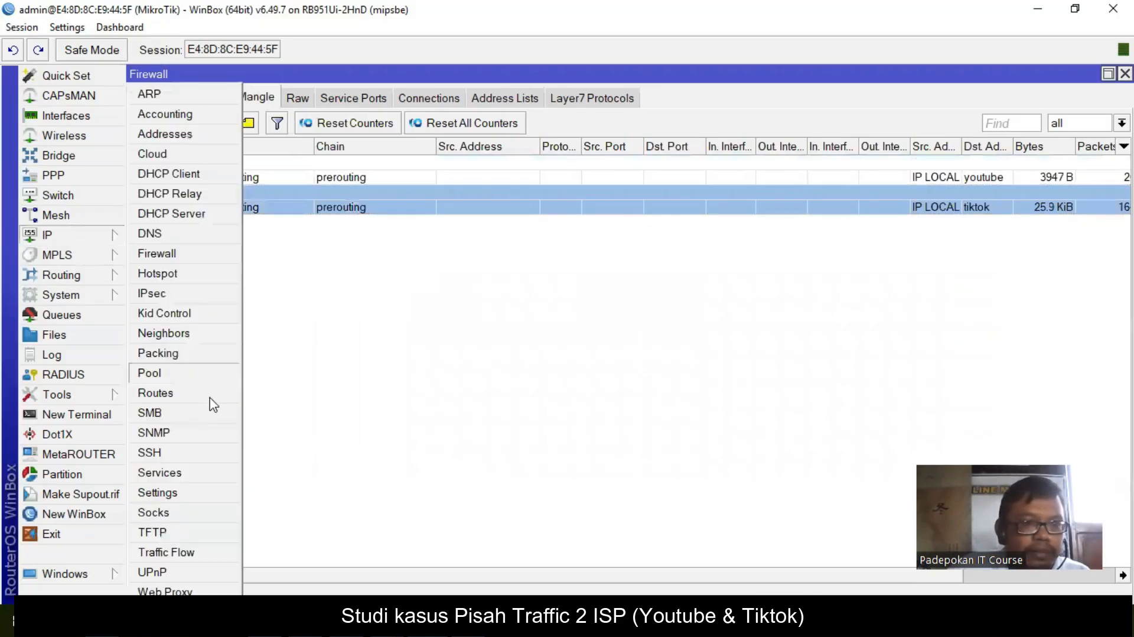
{"action": "left_click", "coordinate": [164, 393]}
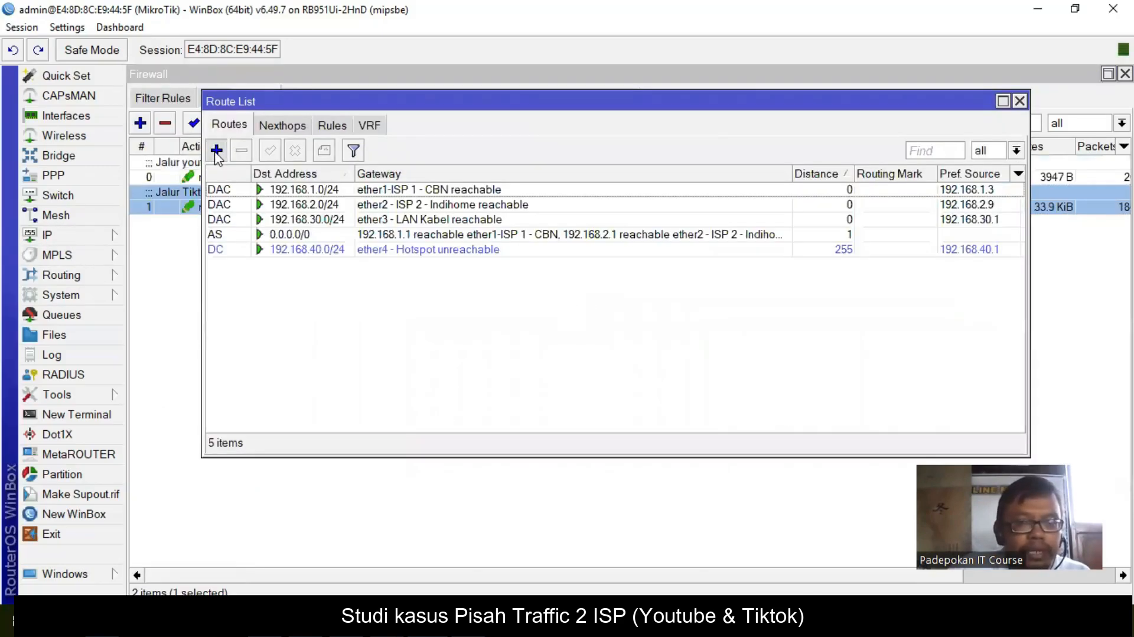
{"action": "left_click", "coordinate": [217, 150]}
{"action": "left_click", "coordinate": [505, 228]}
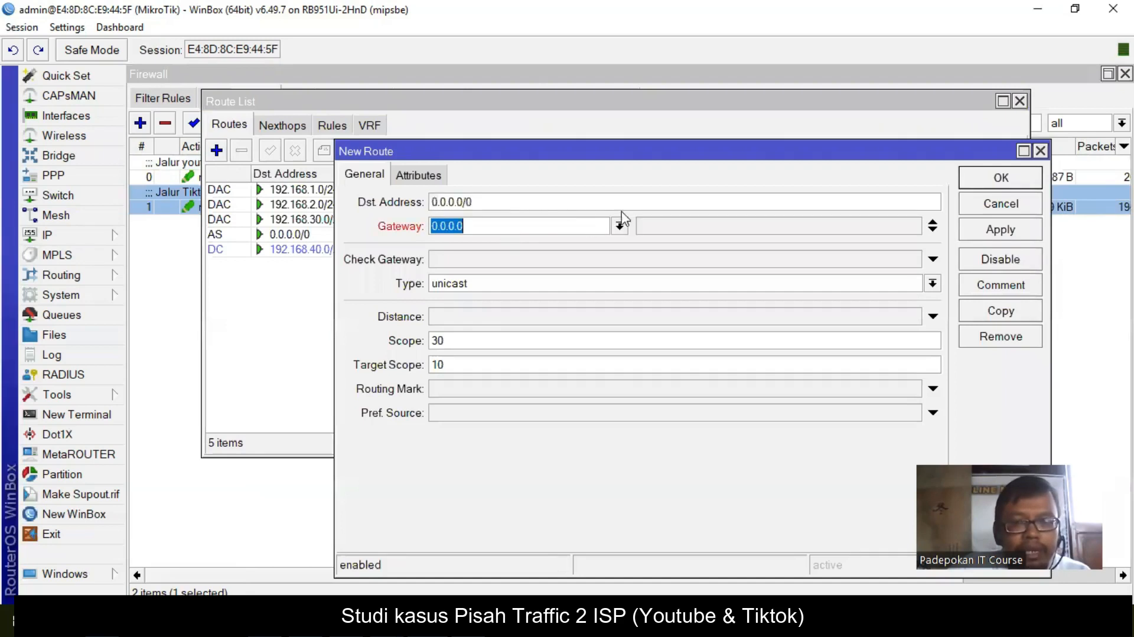
{"action": "type", "text": "192.168.1.1"}
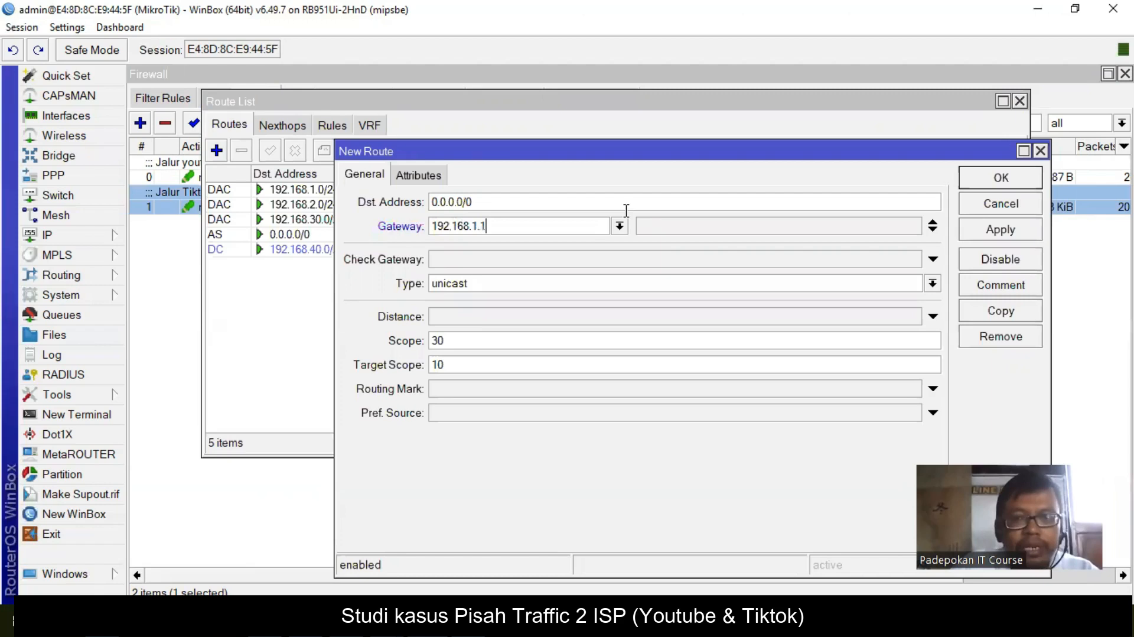
{"action": "left_click", "coordinate": [913, 391]}
{"action": "left_click", "coordinate": [913, 390]}
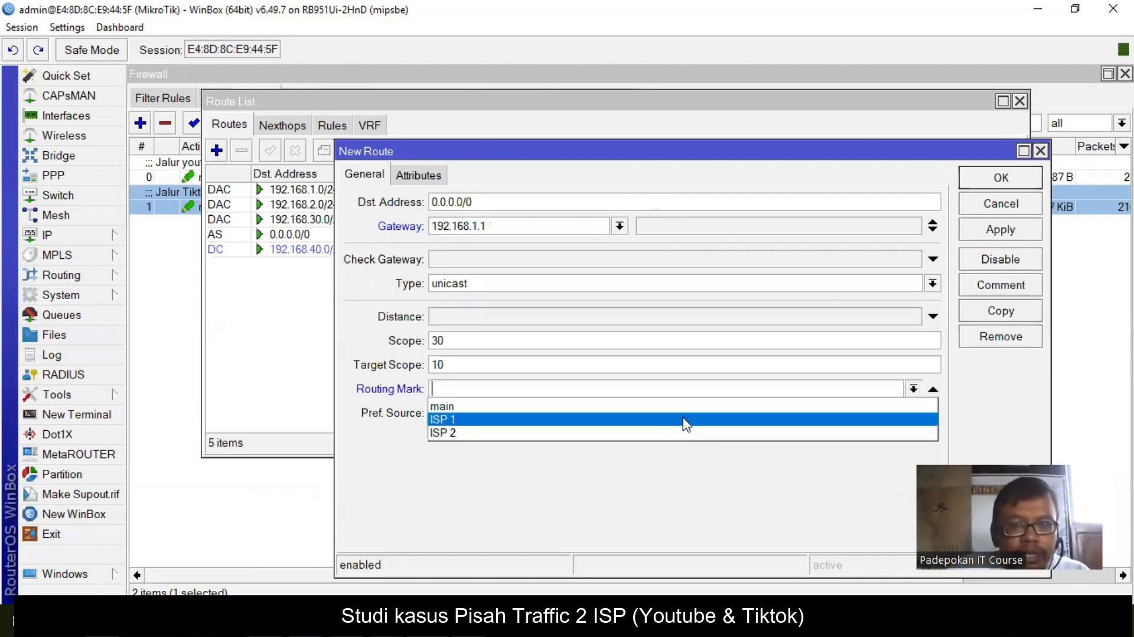
{"action": "left_click", "coordinate": [685, 420]}
{"action": "left_click", "coordinate": [1004, 230]}
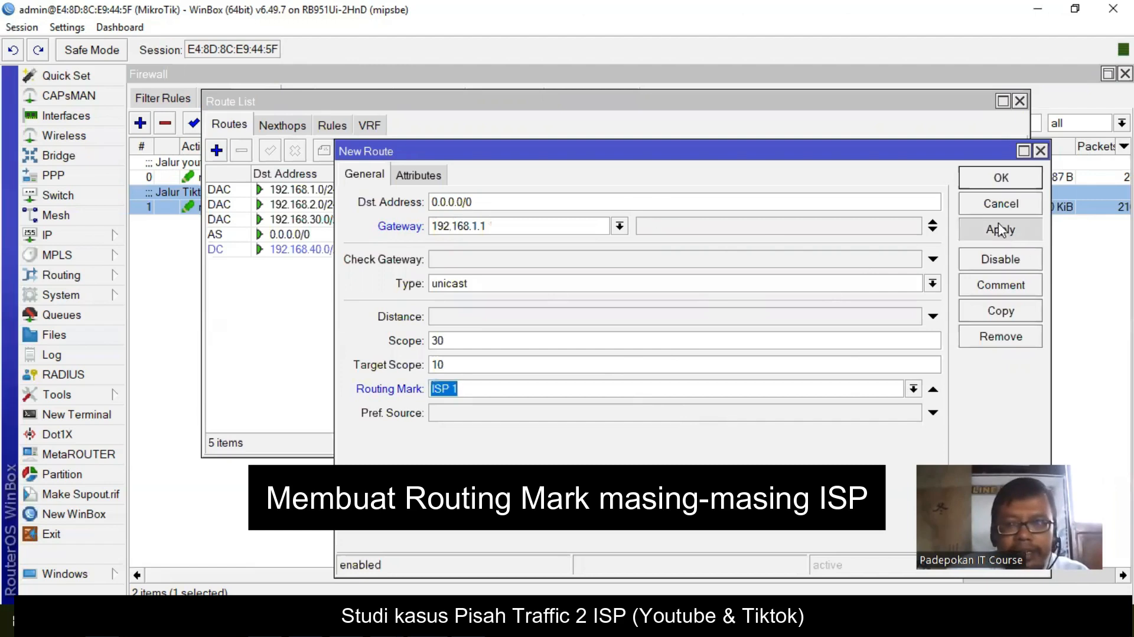
{"action": "left_click", "coordinate": [994, 178]}
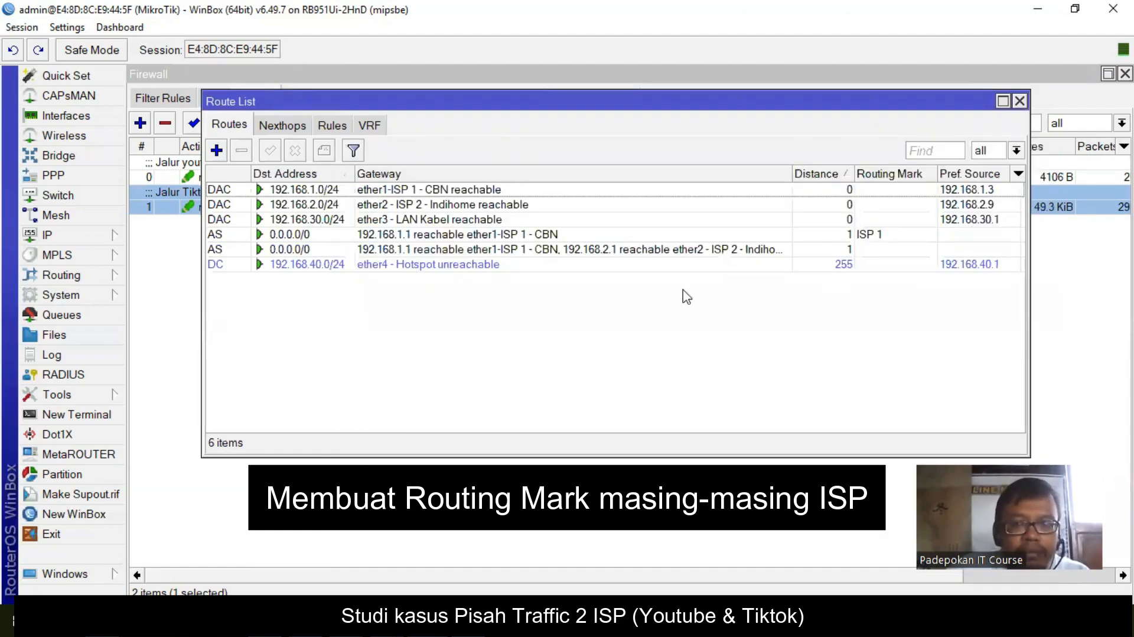
- Add a 0.0.0.0/0 route via gateway 192.168.2.1 with routing mark ISP 2
{"action": "left_click", "coordinate": [217, 151]}
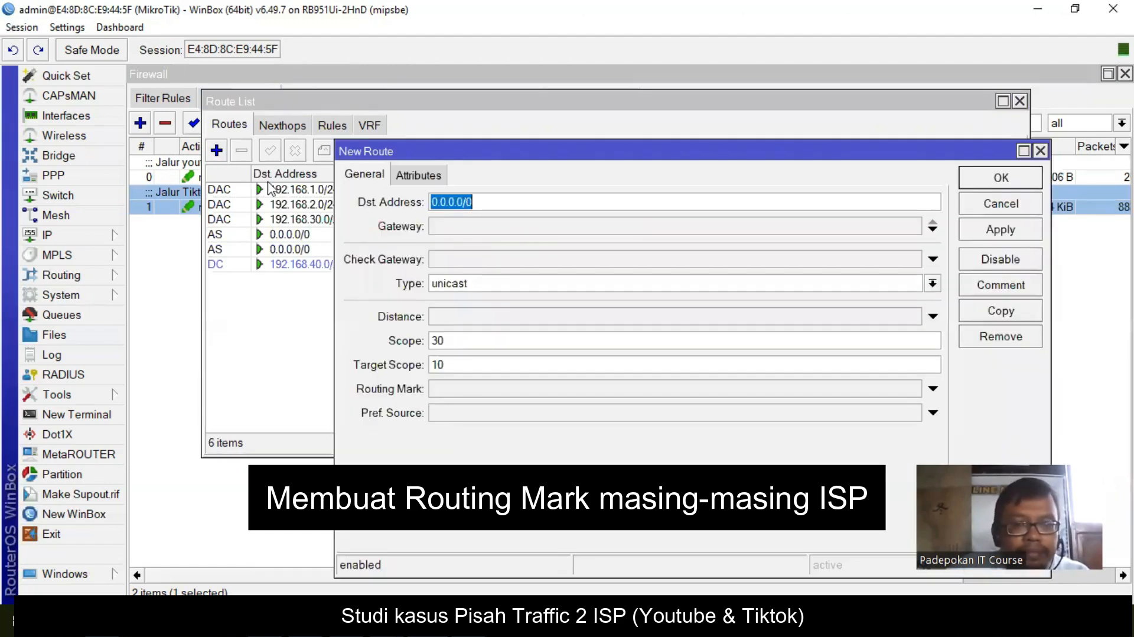
{"action": "type", "text": "192.168.2.1"}
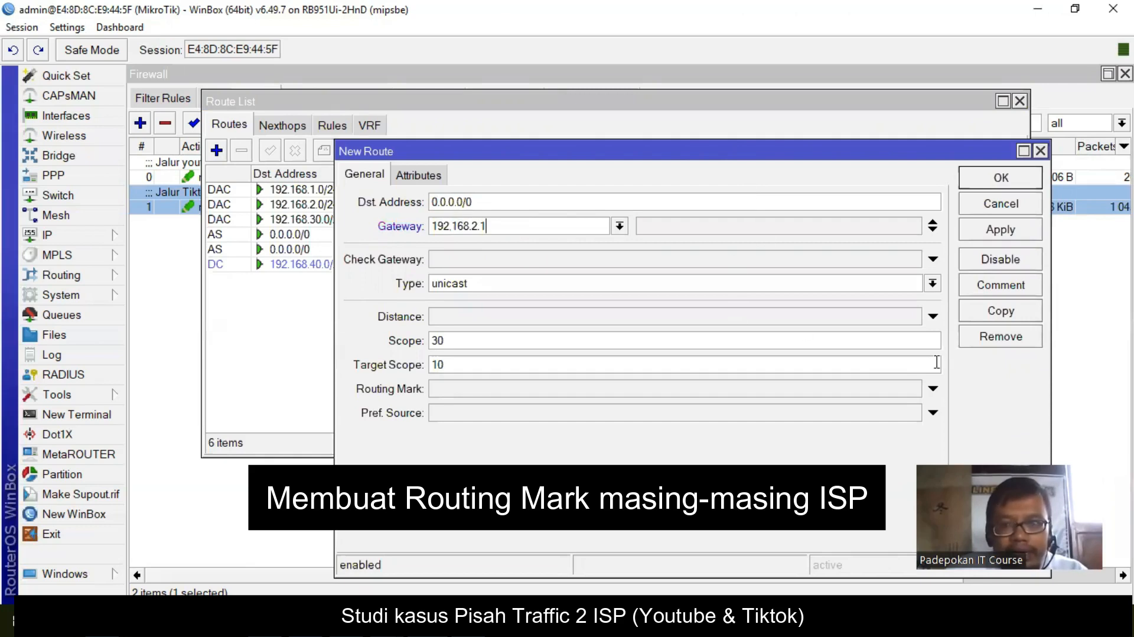
{"action": "left_click", "coordinate": [910, 390]}
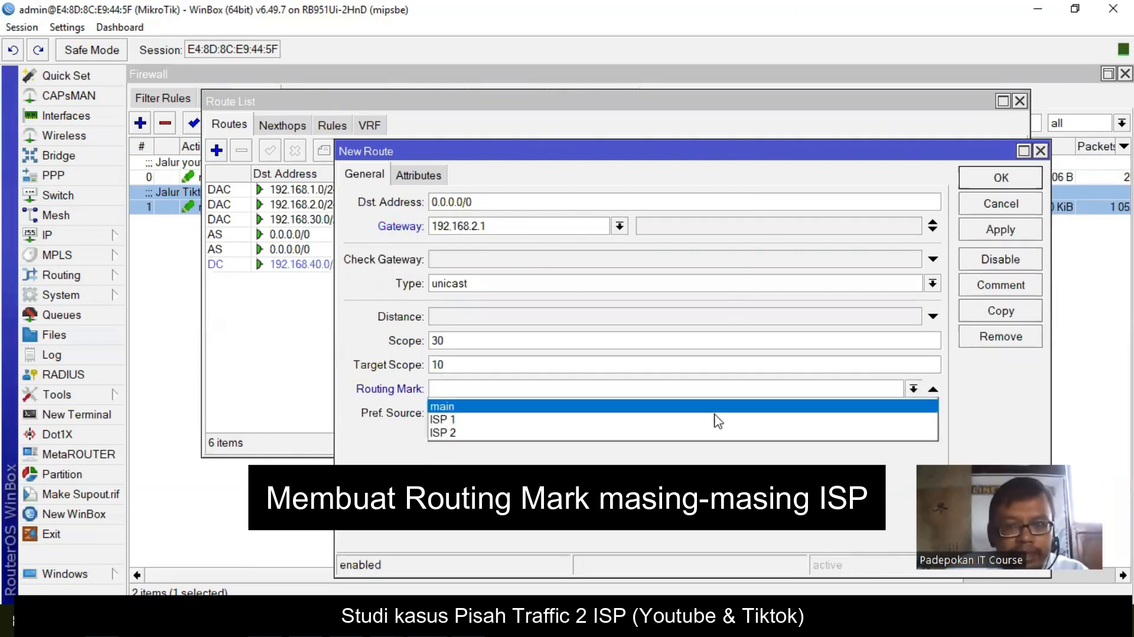
{"action": "left_click", "coordinate": [652, 433]}
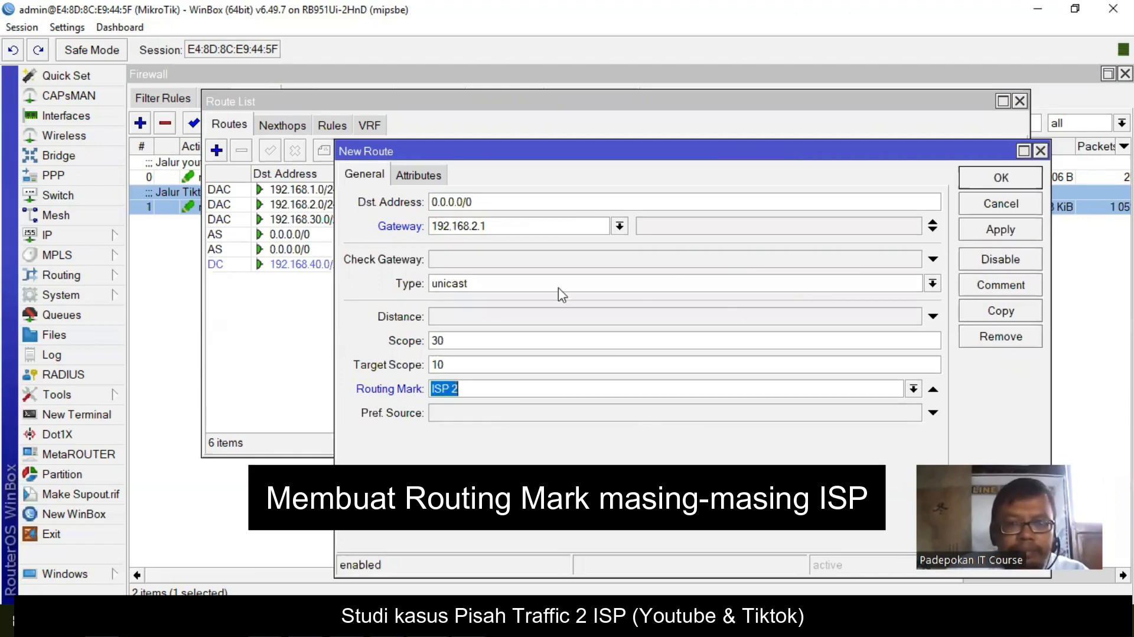
{"action": "left_click", "coordinate": [999, 231]}
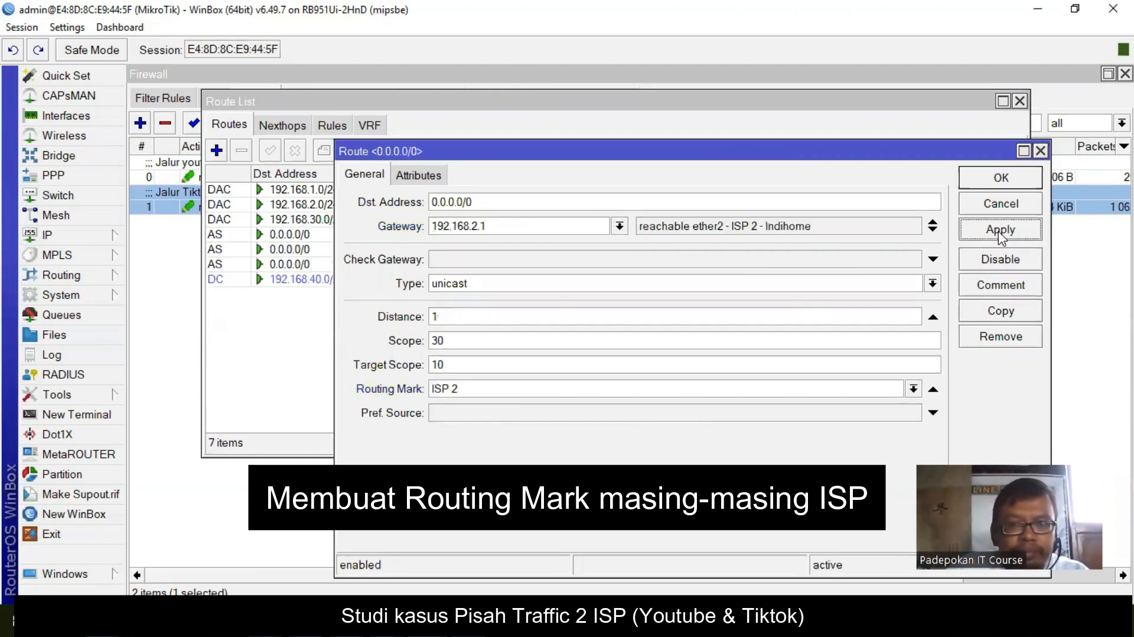
{"action": "left_click", "coordinate": [1002, 178]}
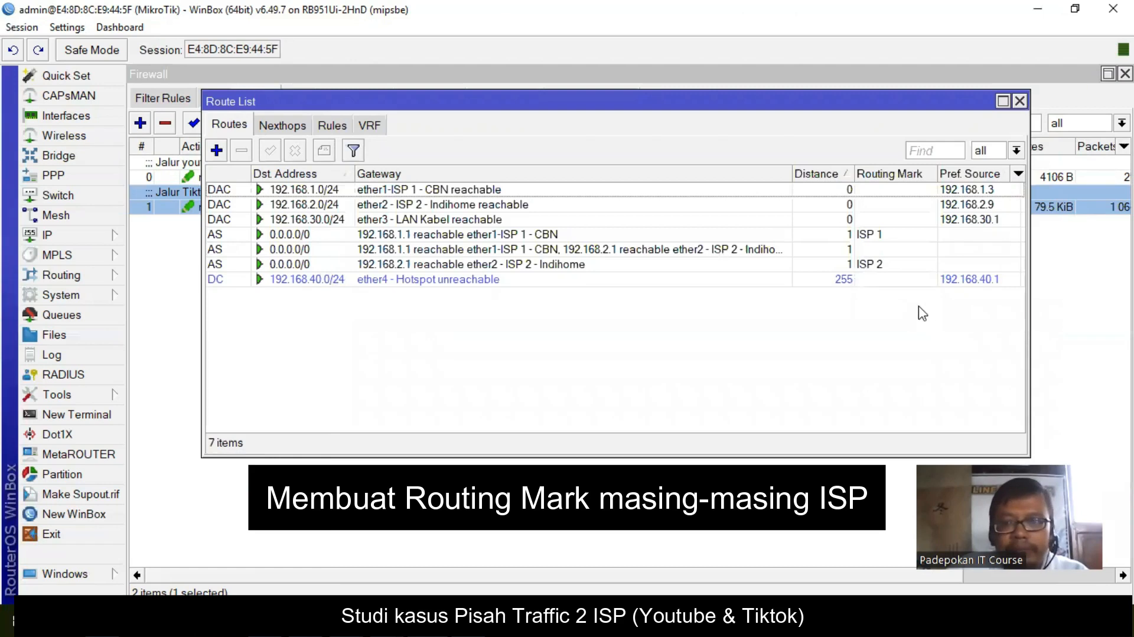
- Review the load-balanced ECMP default route's settings without changing them
{"action": "left_click", "coordinate": [874, 235]}
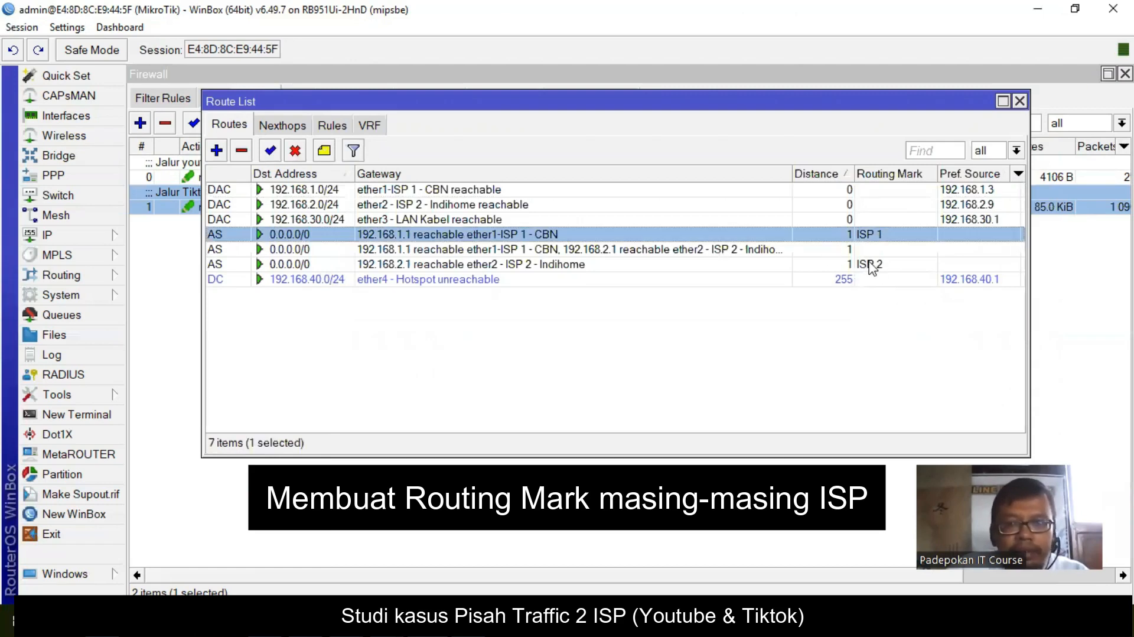
{"action": "left_click", "coordinate": [873, 253]}
{"action": "double_click", "coordinate": [715, 254]}
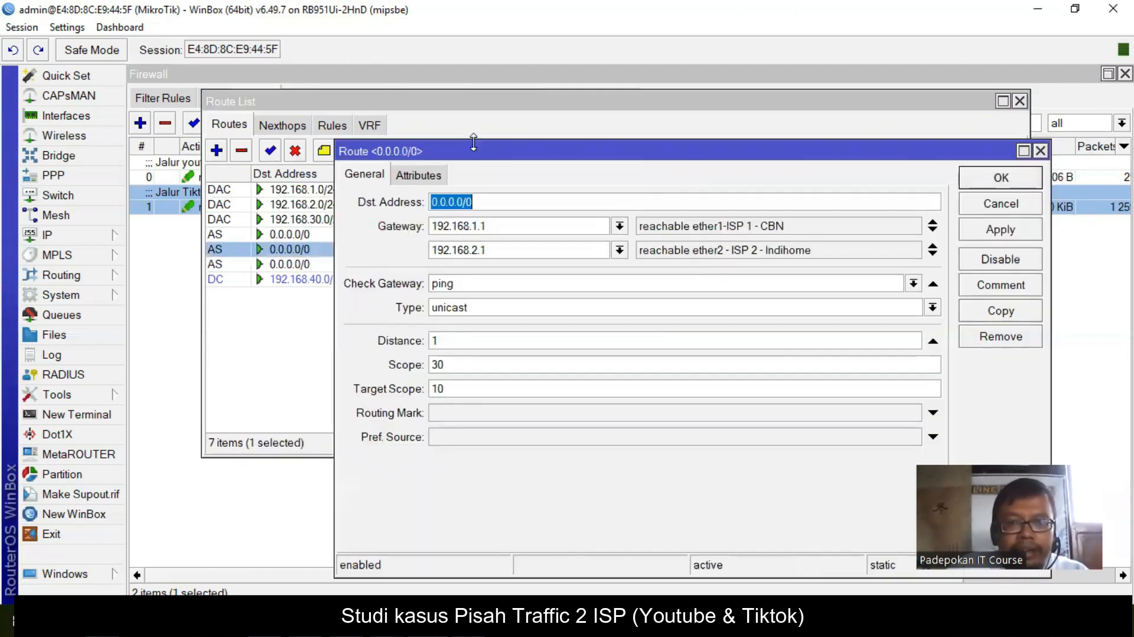
{"action": "left_click", "coordinate": [1006, 180]}
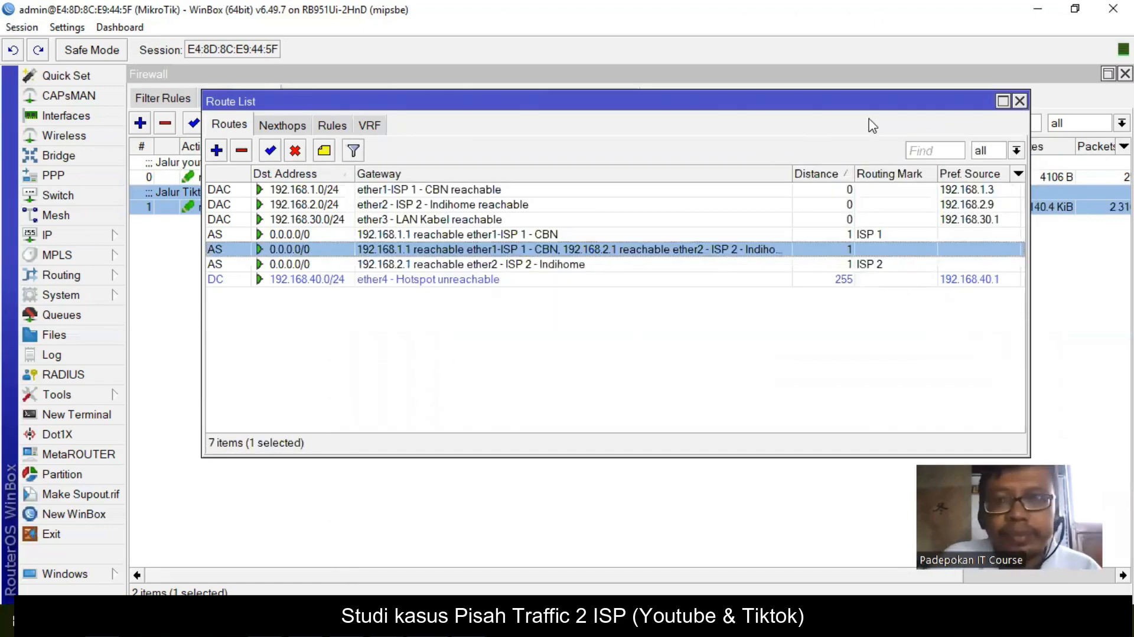
- Close the Route List and minimize the presentation, leaving the Mangle rules visible
{"action": "left_click", "coordinate": [1021, 103]}
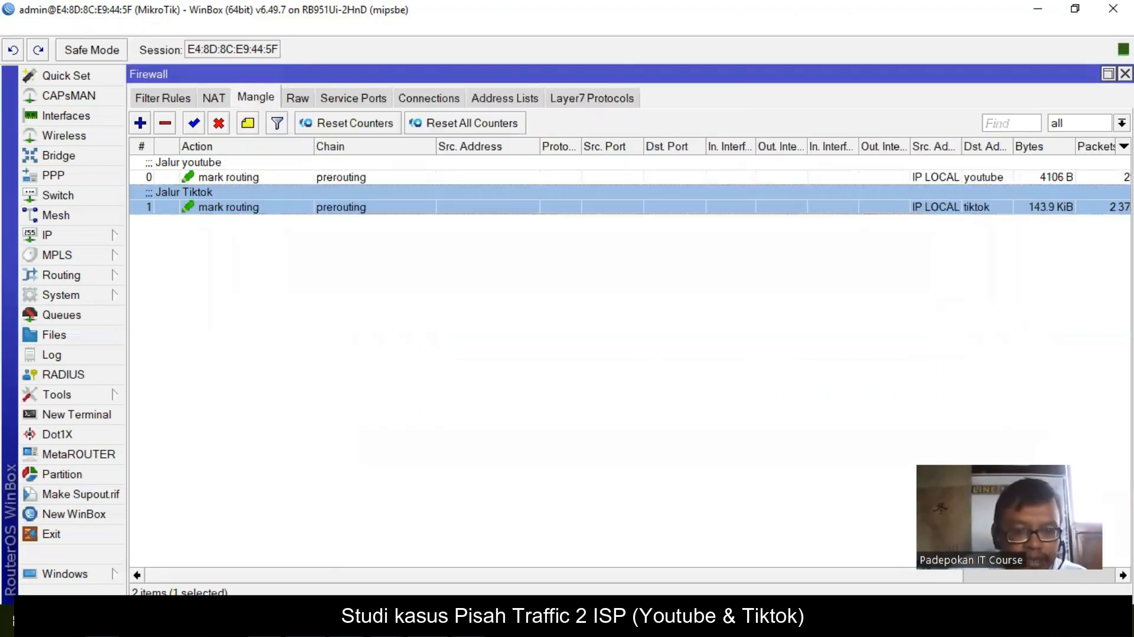
{"action": "key", "text": "alt+Tab"}
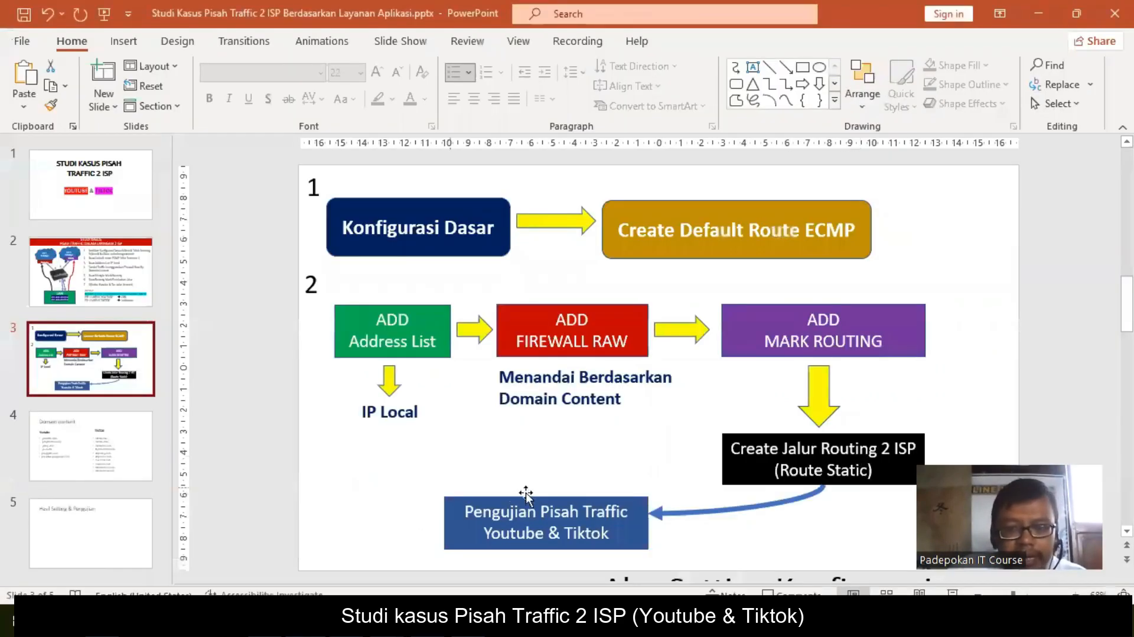
{"action": "left_click", "coordinate": [1039, 12]}
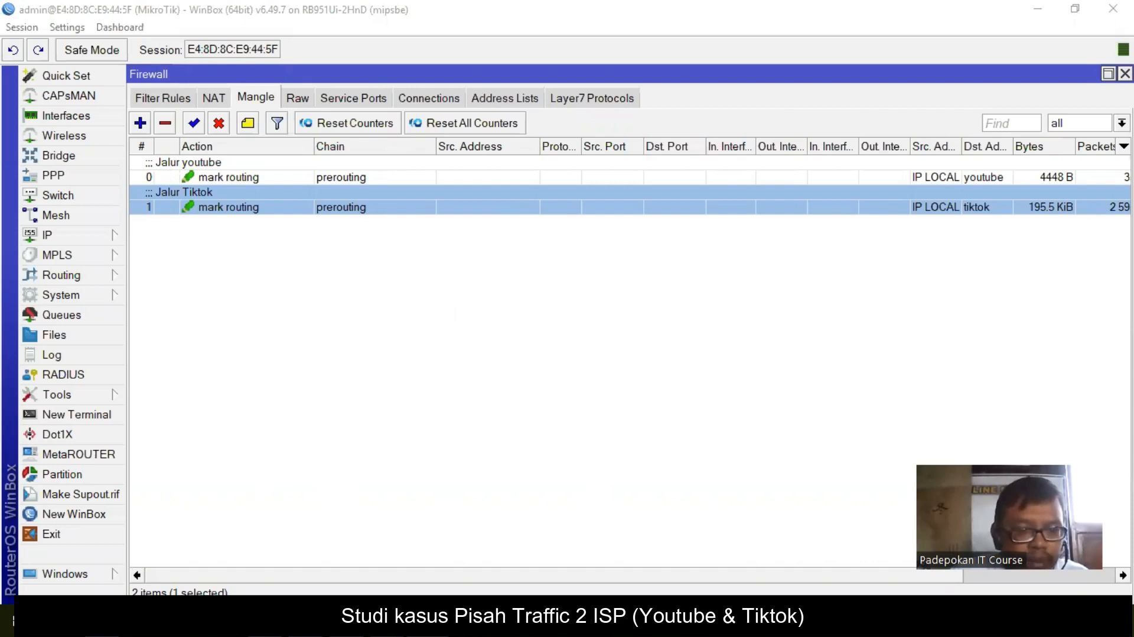
{"action": "left_click", "coordinate": [137, 591]}
- Launch Command Prompt and run tracert youtube.com, confirming it exits via 192.168.1.1, then stop it
{"action": "type", "text": "cmd"}
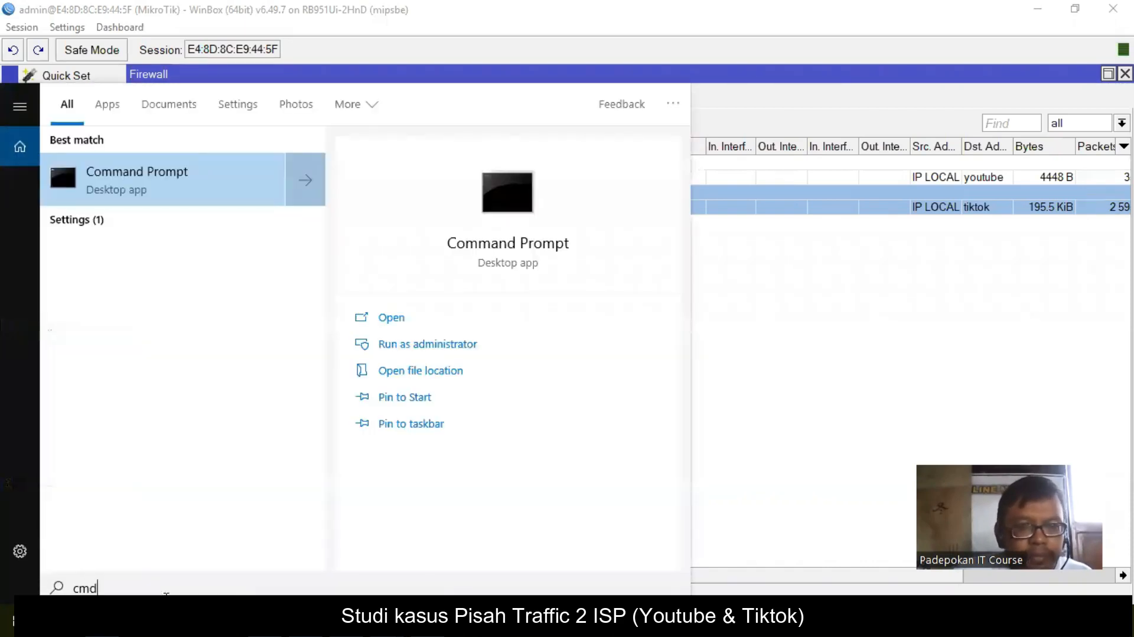
{"action": "key", "text": "ctrl+shift+Return"}
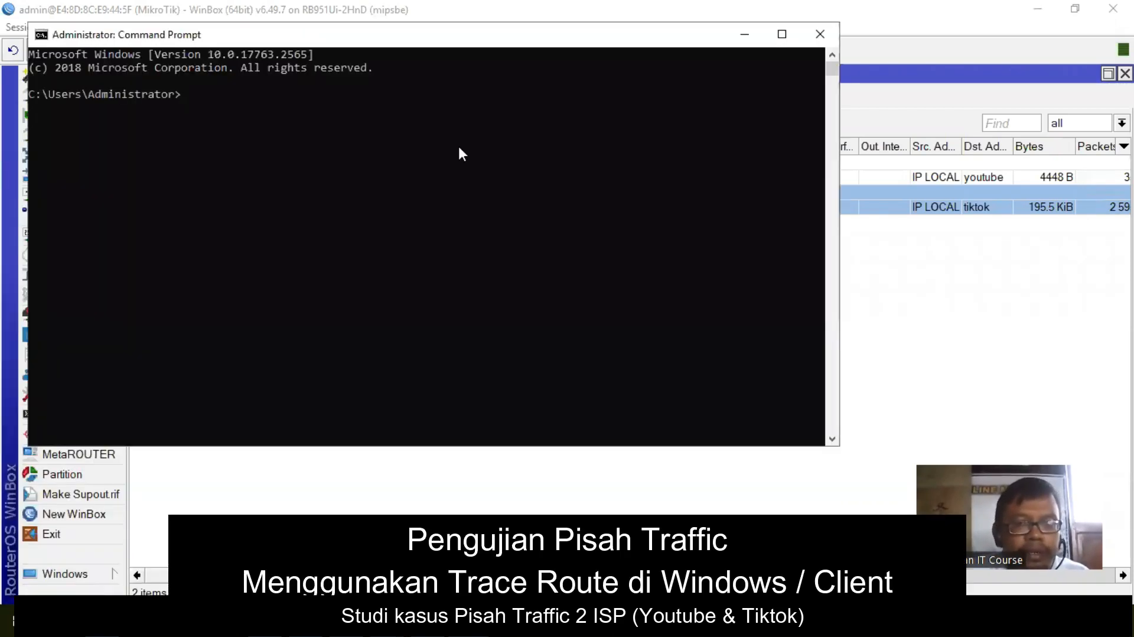
{"action": "left_click_drag", "start_coordinate": [511, 43], "coordinate": [707, 131]}
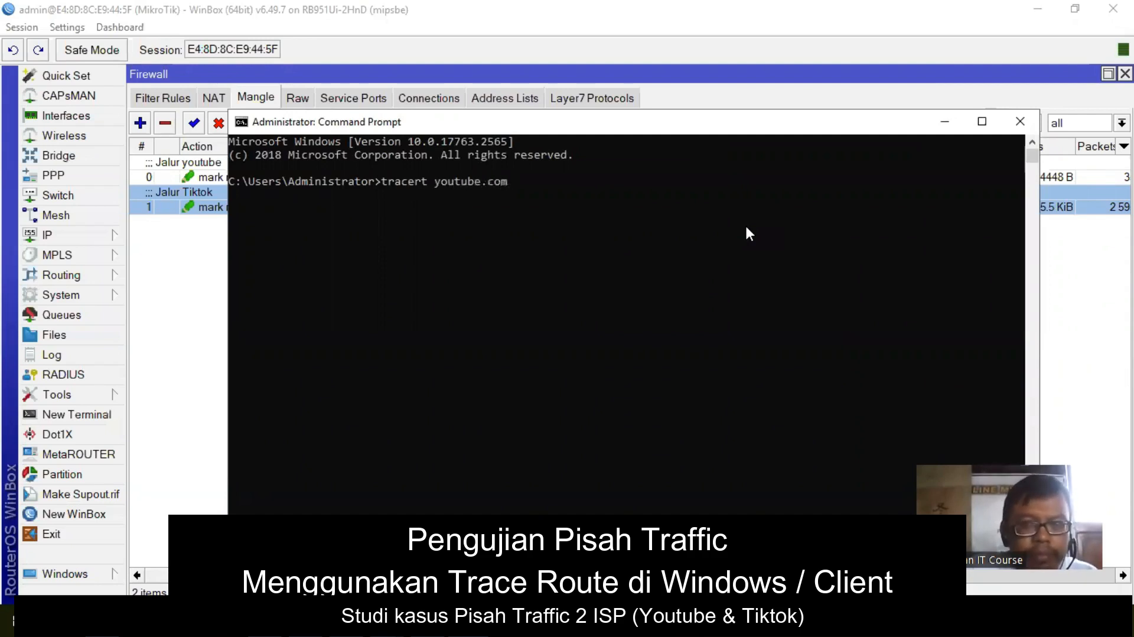
{"action": "key", "text": "Return"}
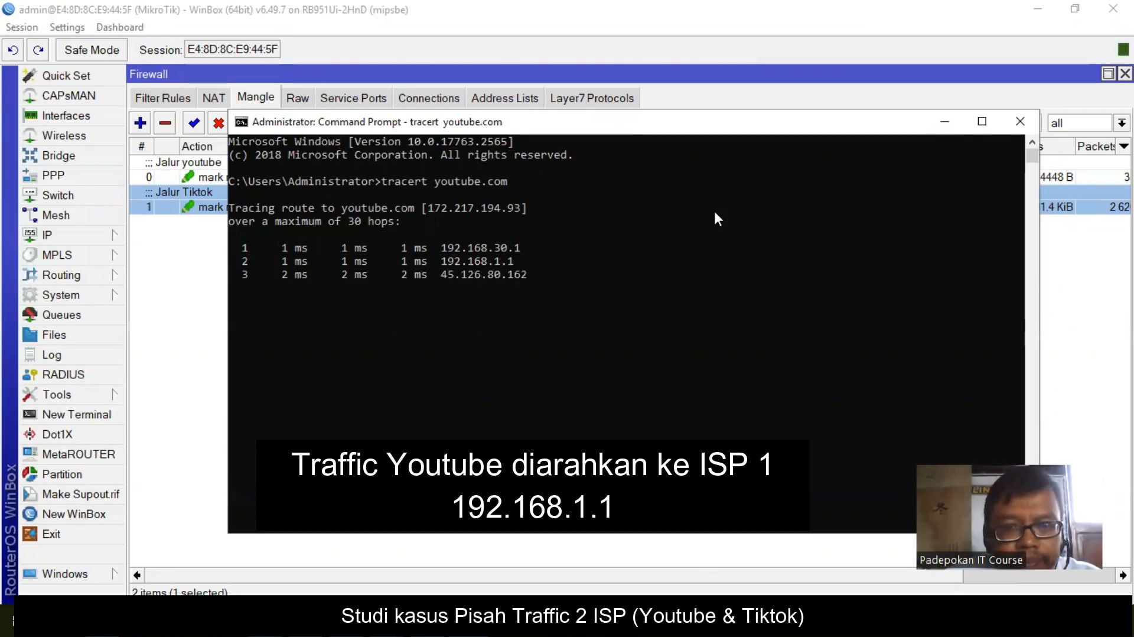
{"action": "left_click_drag", "start_coordinate": [682, 131], "coordinate": [693, 217]}
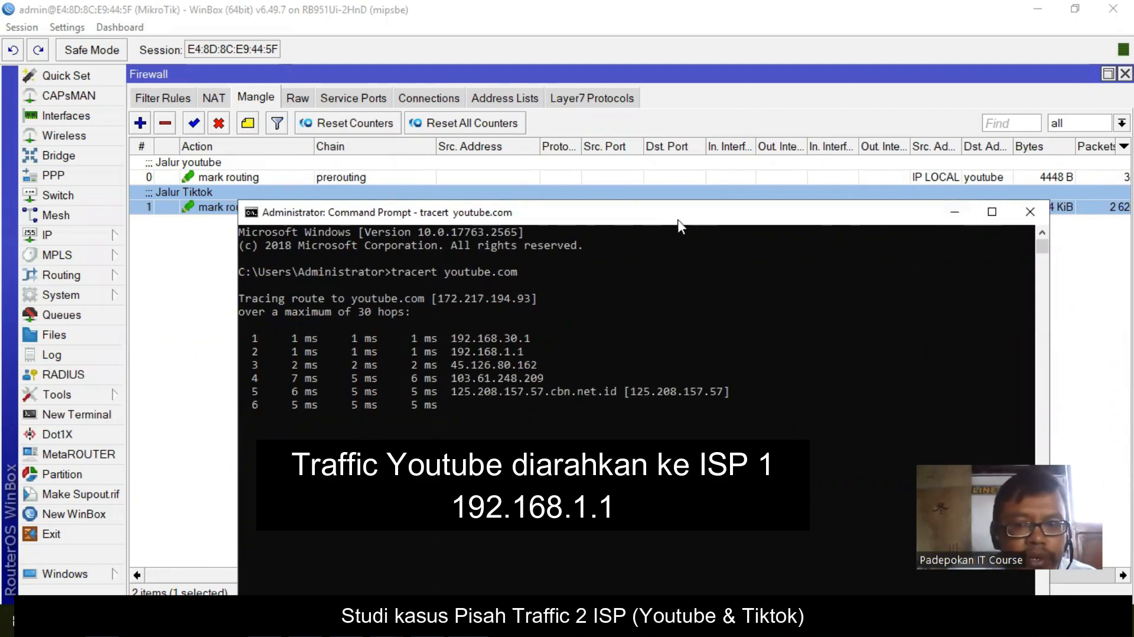
{"action": "left_click_drag", "start_coordinate": [687, 220], "coordinate": [672, 179]}
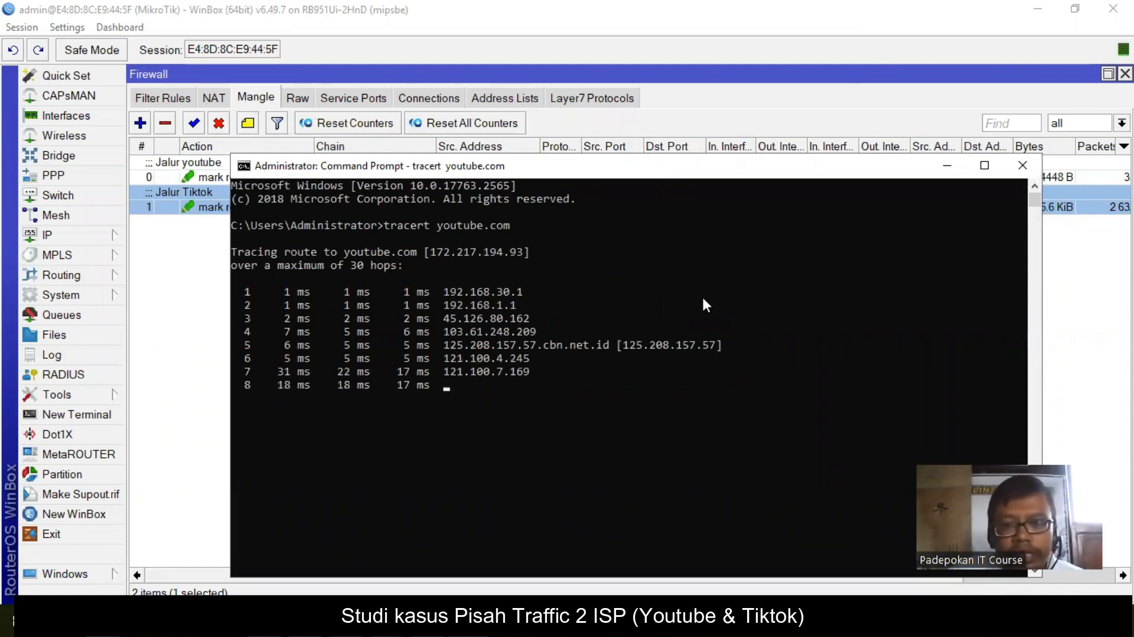
{"action": "key", "text": "ctrl+c"}
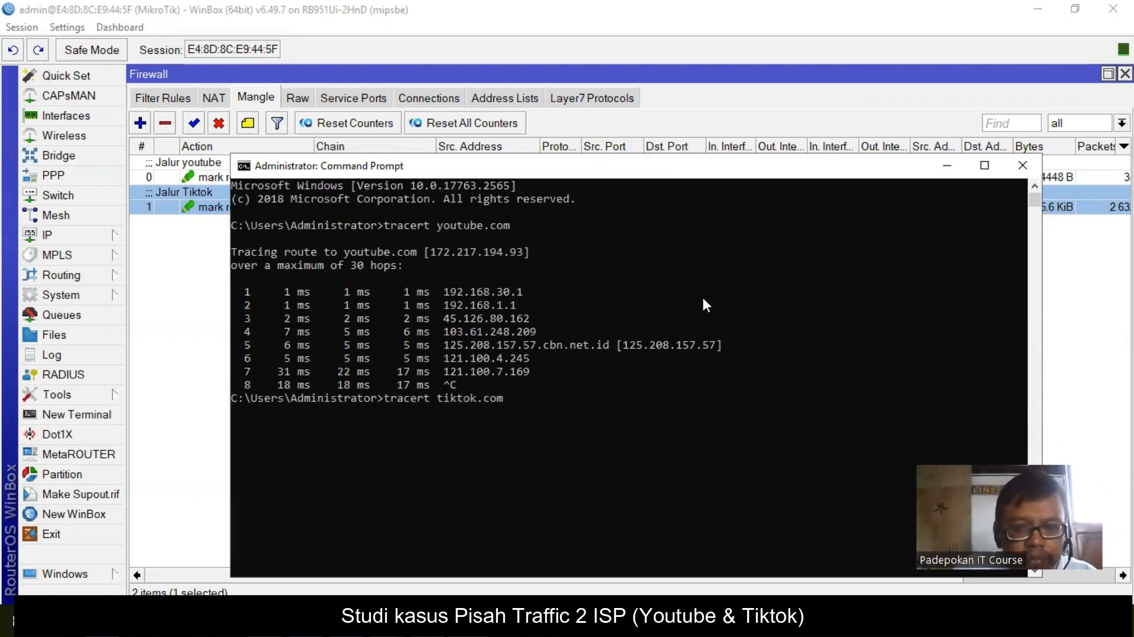
- Run tracert tiktok.com and confirm hop 2 is the ISP 2 gateway 192.168.2.1
{"action": "key", "text": "Return"}
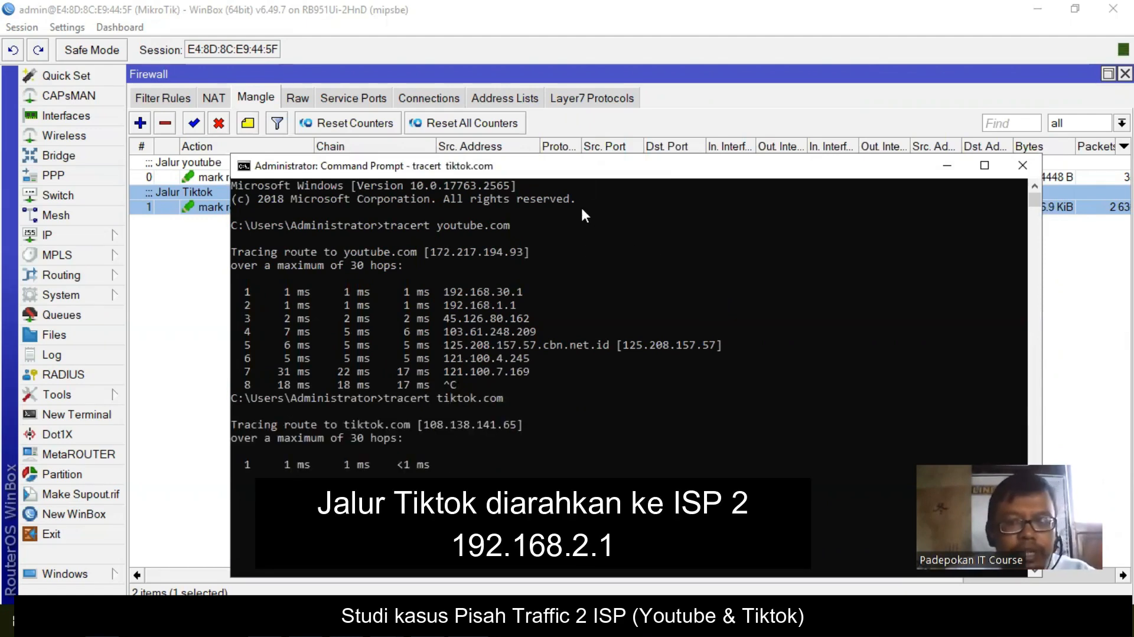
{"action": "left_click_drag", "start_coordinate": [585, 166], "coordinate": [550, 98]}
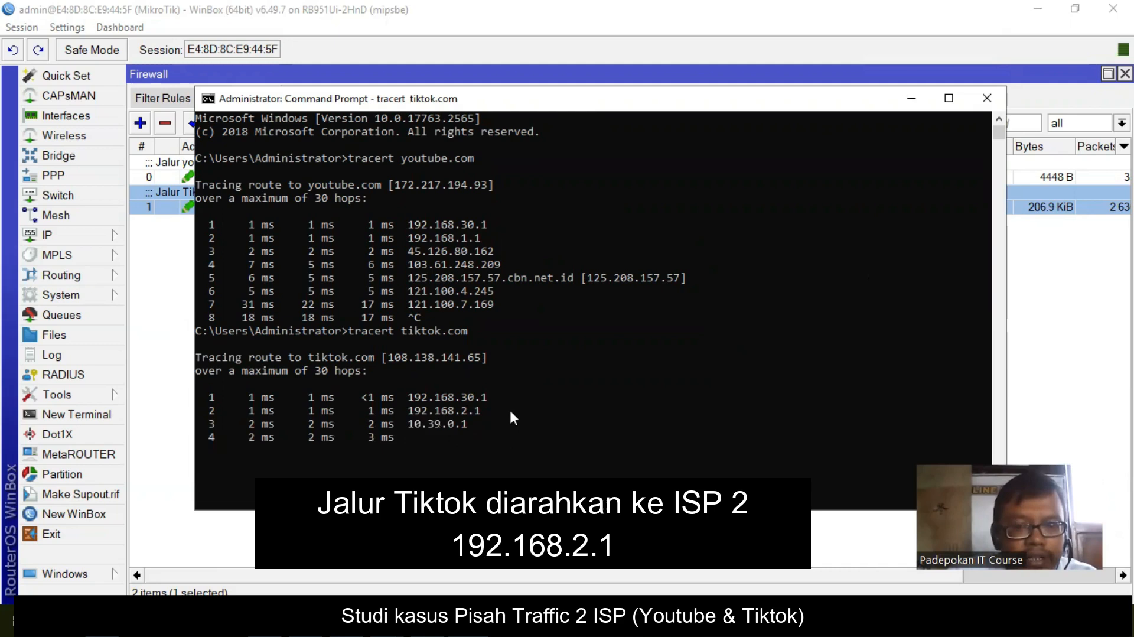
{"action": "left_click", "coordinate": [1026, 324]}
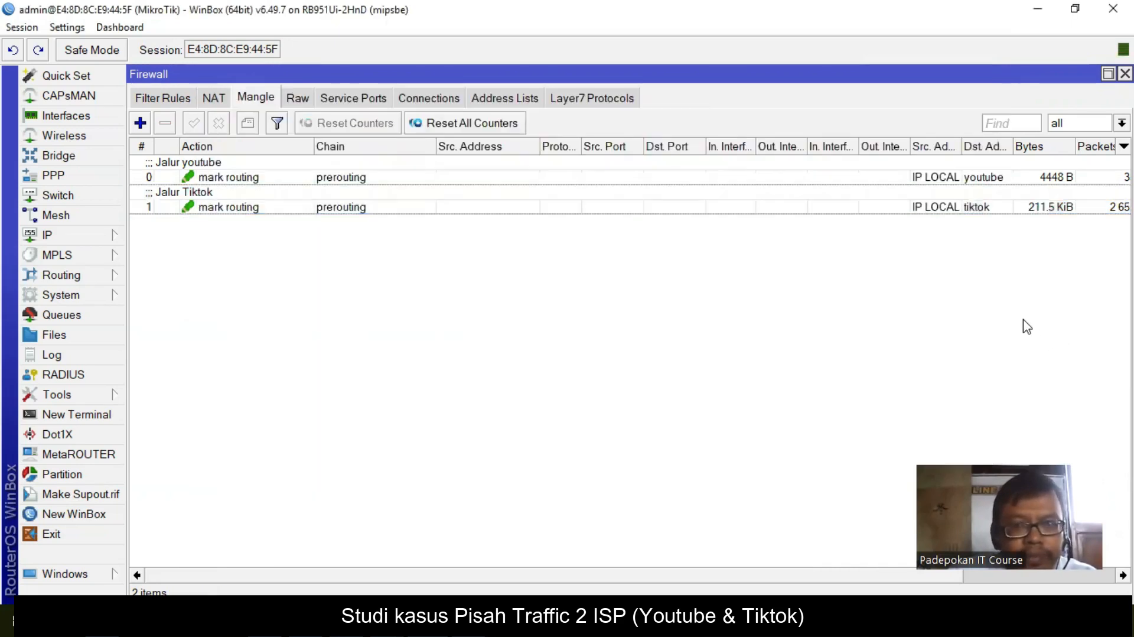
{"action": "left_click", "coordinate": [319, 177]}
{"action": "double_click", "coordinate": [320, 177]}
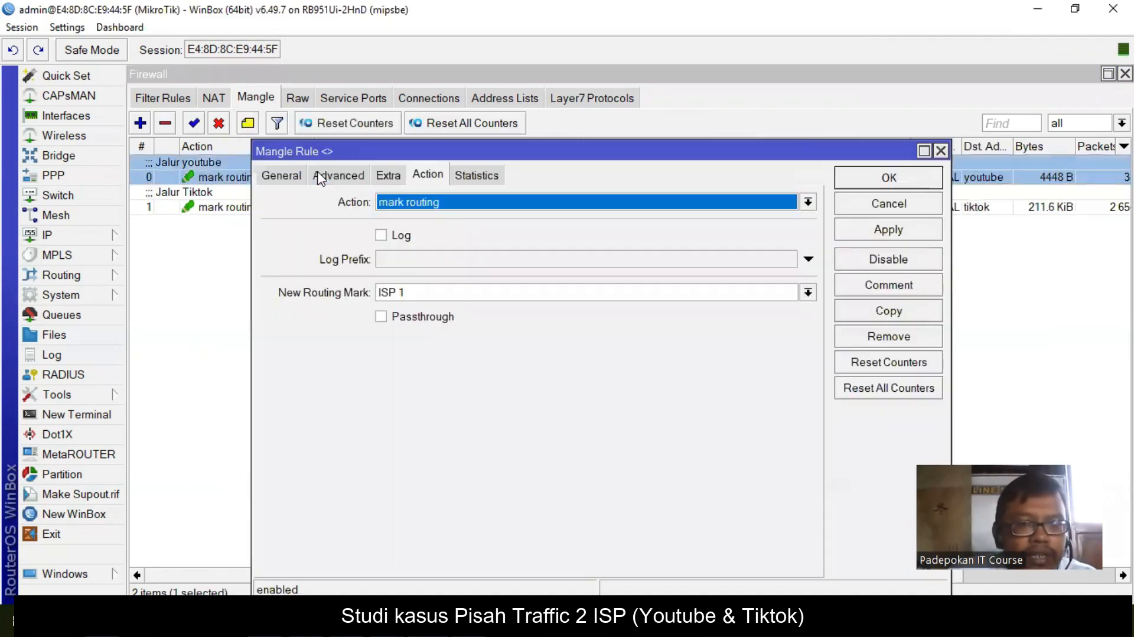
{"action": "left_click", "coordinate": [275, 175]}
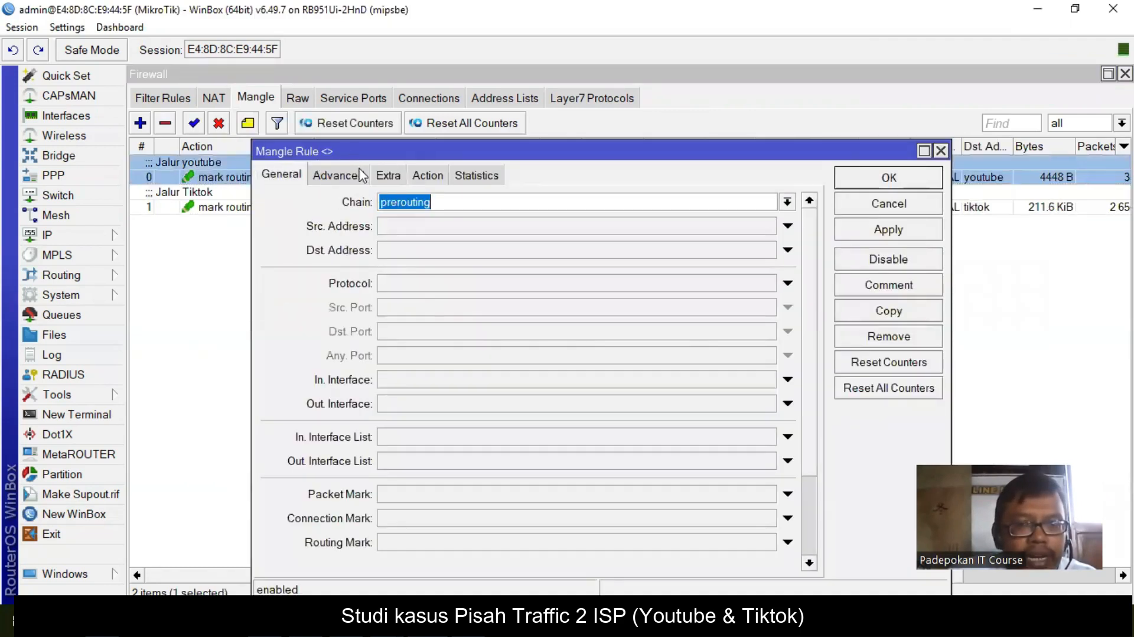
{"action": "left_click", "coordinate": [343, 175]}
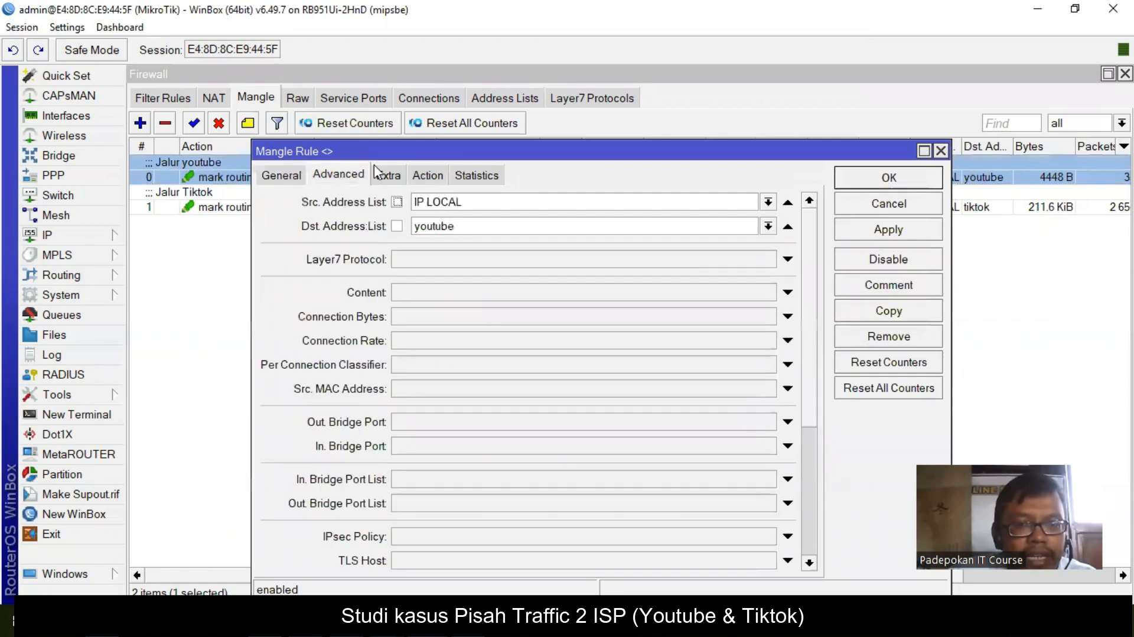
{"action": "left_click", "coordinate": [428, 175]}
{"action": "left_click", "coordinate": [888, 182]}
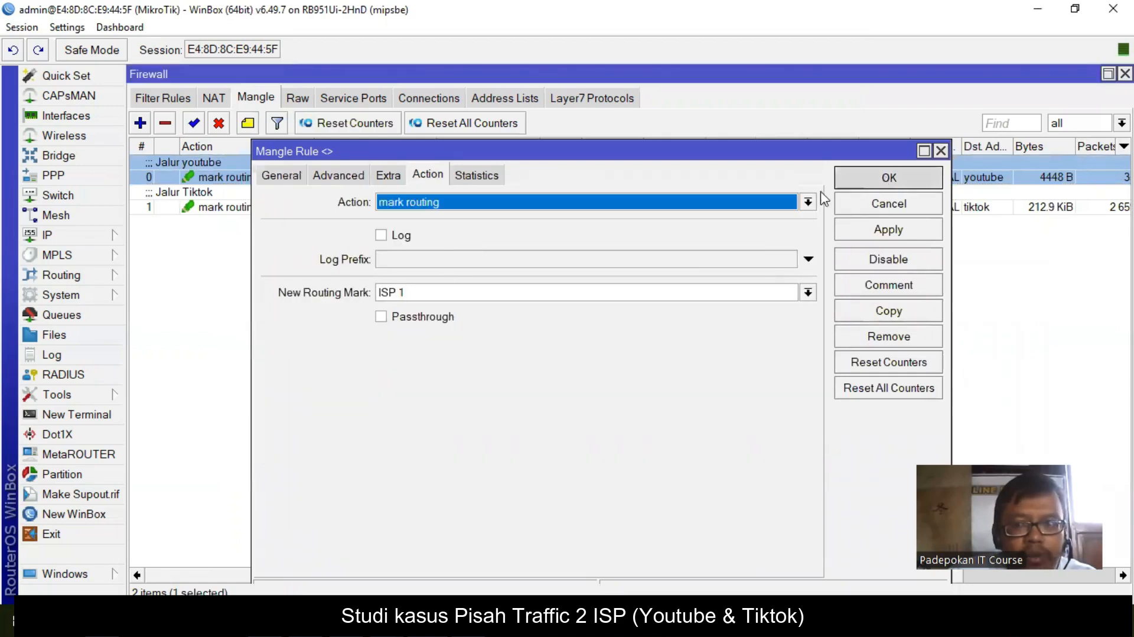
{"action": "double_click", "coordinate": [295, 207]}
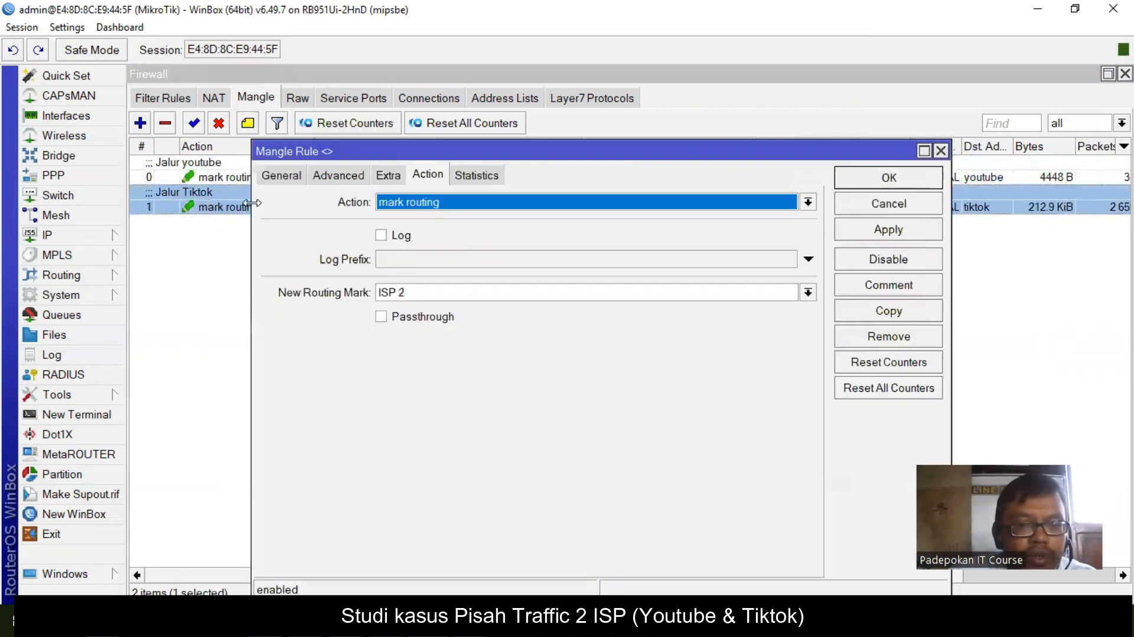
{"action": "left_click", "coordinate": [278, 176]}
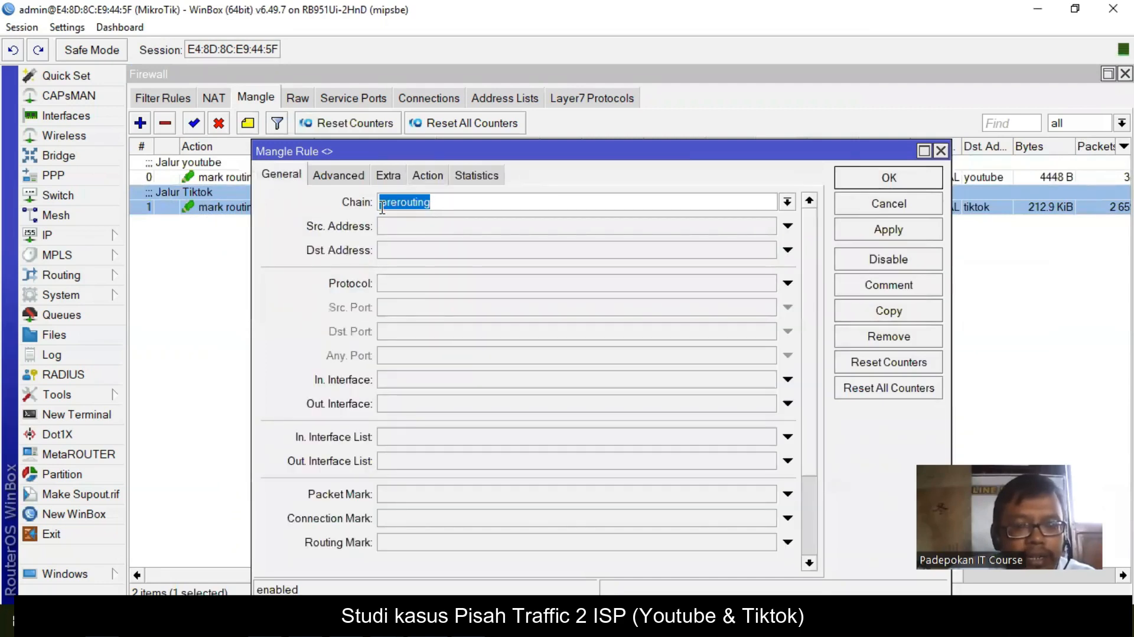
{"action": "left_click", "coordinate": [364, 180]}
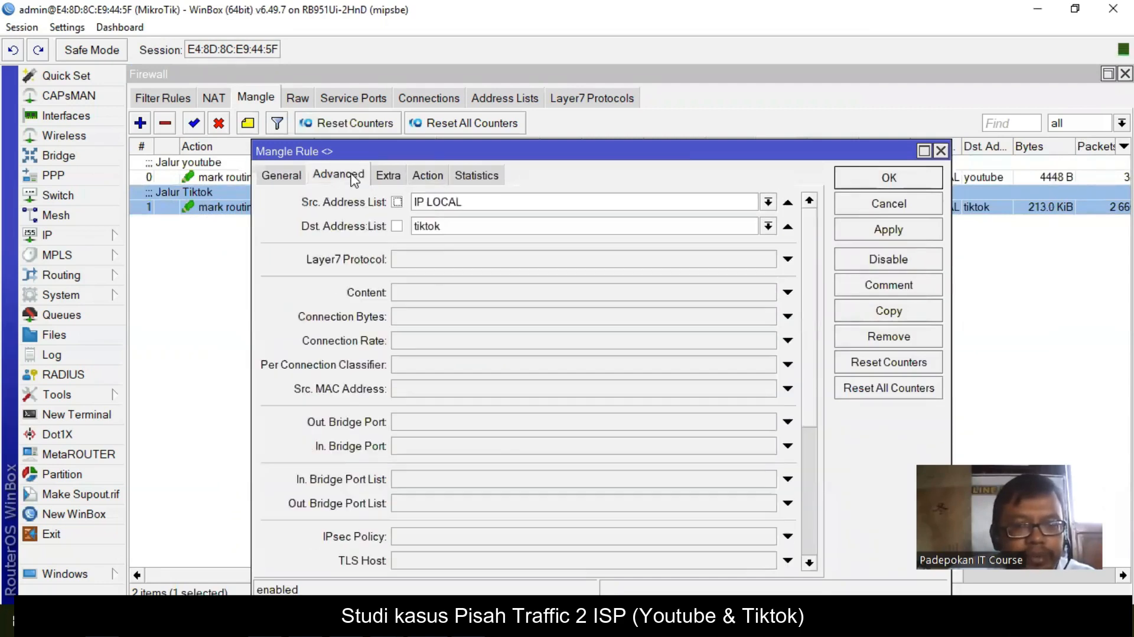
{"action": "left_click", "coordinate": [428, 175]}
{"action": "left_click", "coordinate": [888, 177]}
{"action": "left_click", "coordinate": [45, 236]}
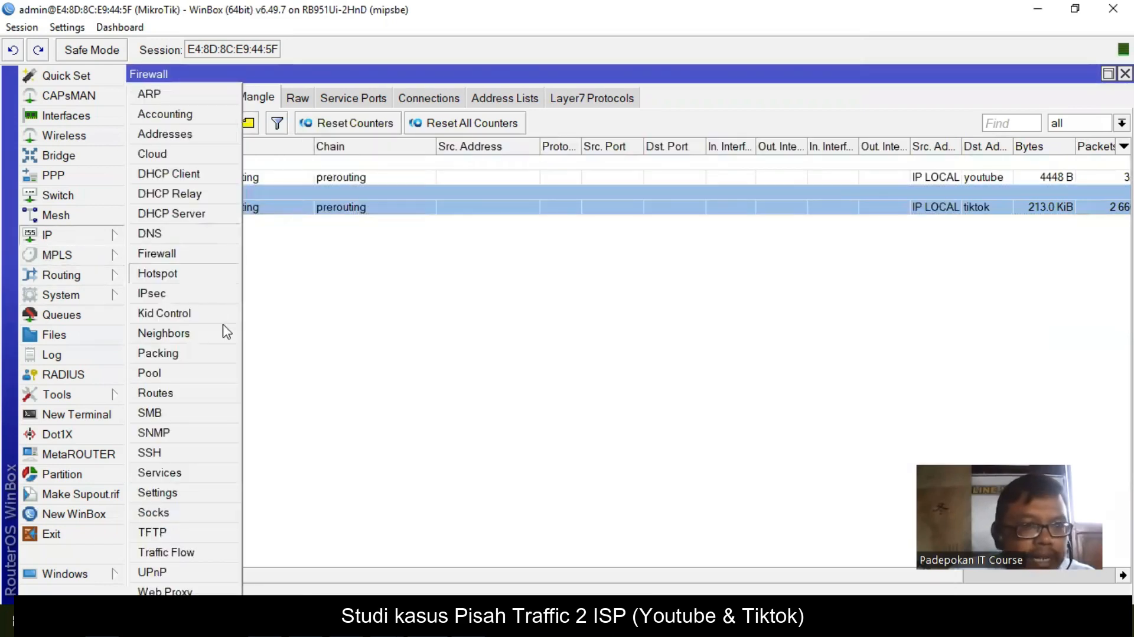
{"action": "left_click", "coordinate": [177, 395]}
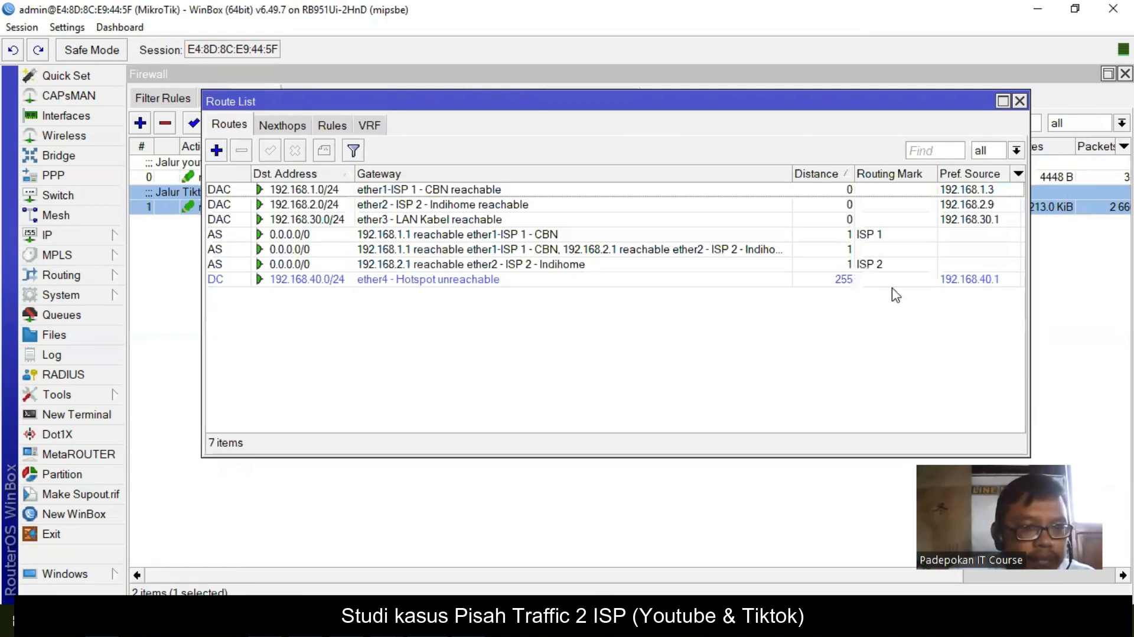
{"action": "double_click", "coordinate": [862, 238]}
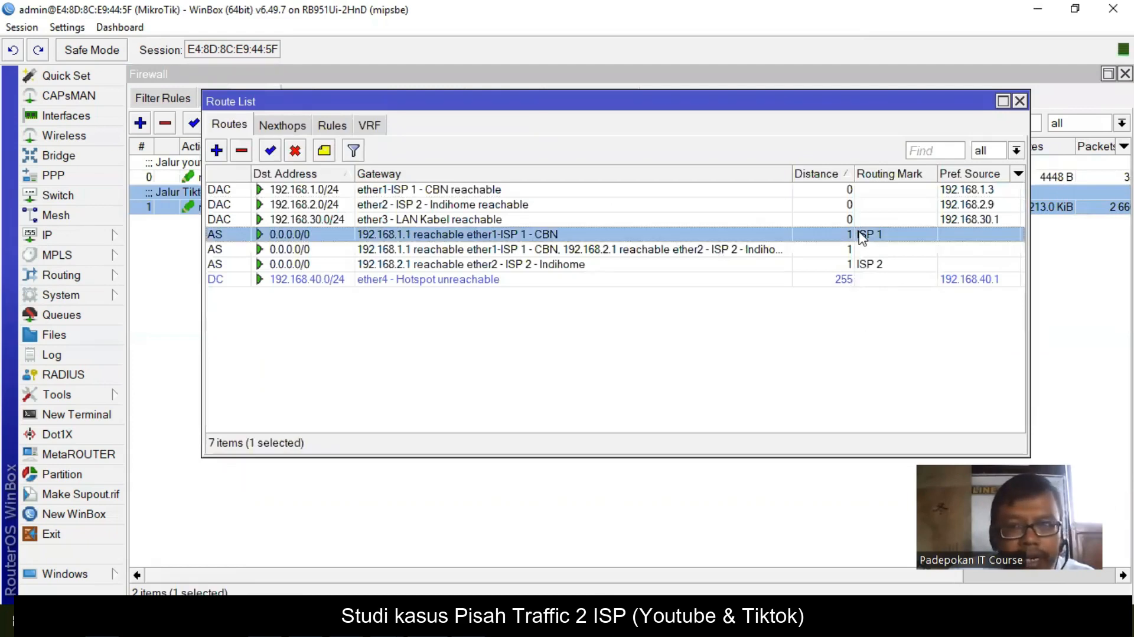
{"action": "left_click_drag", "start_coordinate": [514, 229], "coordinate": [418, 264]}
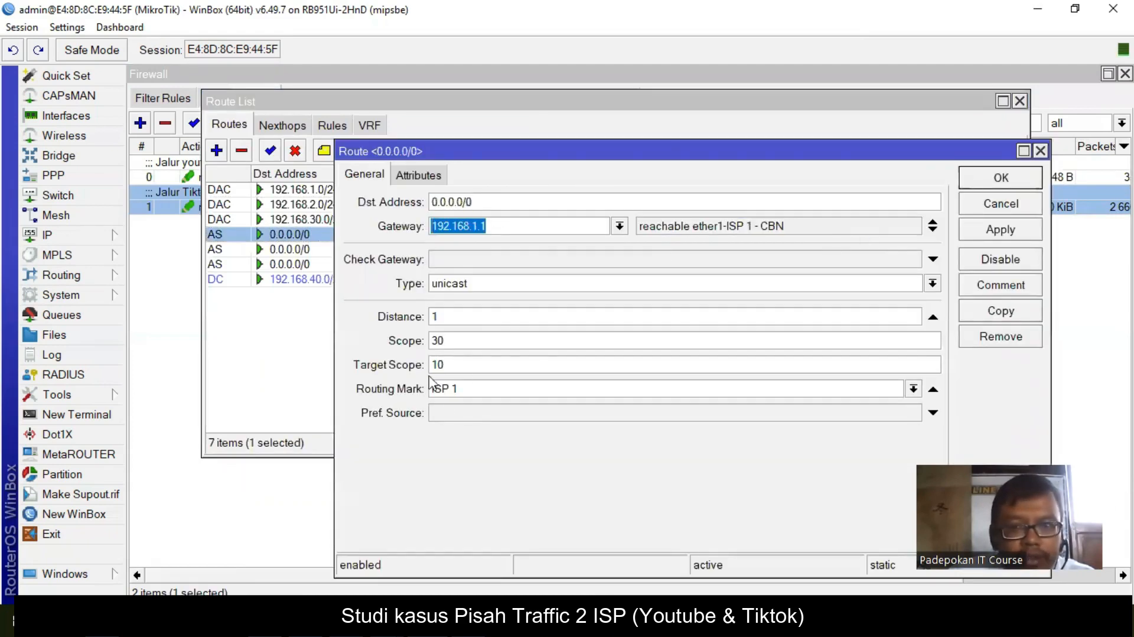
{"action": "left_click", "coordinate": [1001, 177]}
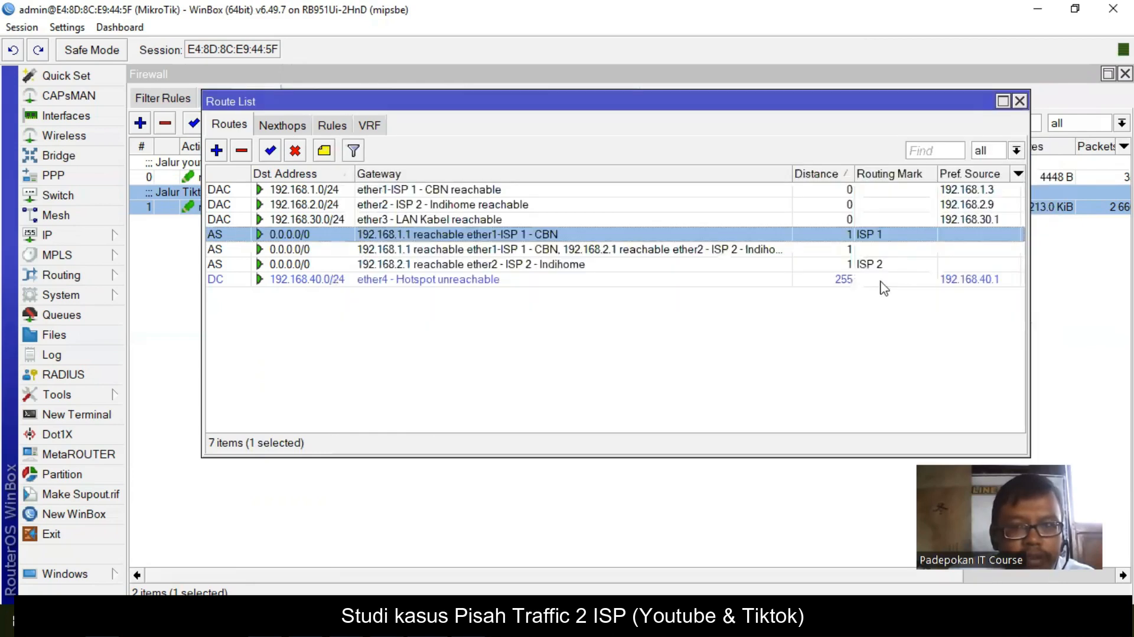
{"action": "double_click", "coordinate": [840, 264]}
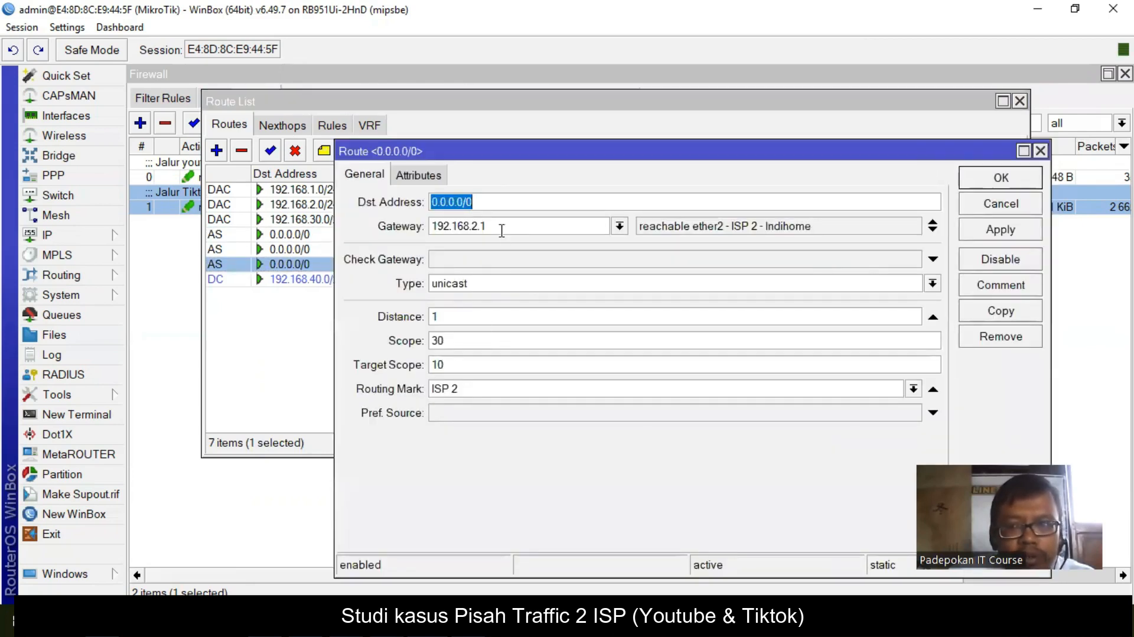
{"action": "left_click_drag", "start_coordinate": [501, 227], "coordinate": [422, 351]}
{"action": "left_click_drag", "start_coordinate": [466, 384], "coordinate": [399, 387]}
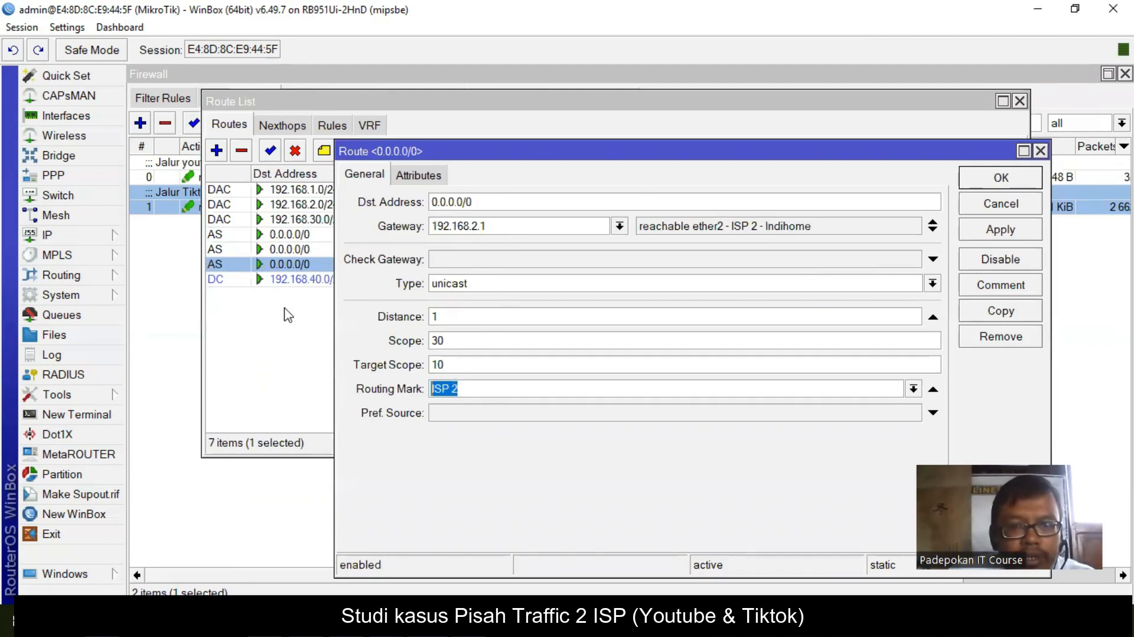
{"action": "left_click", "coordinate": [1004, 178]}
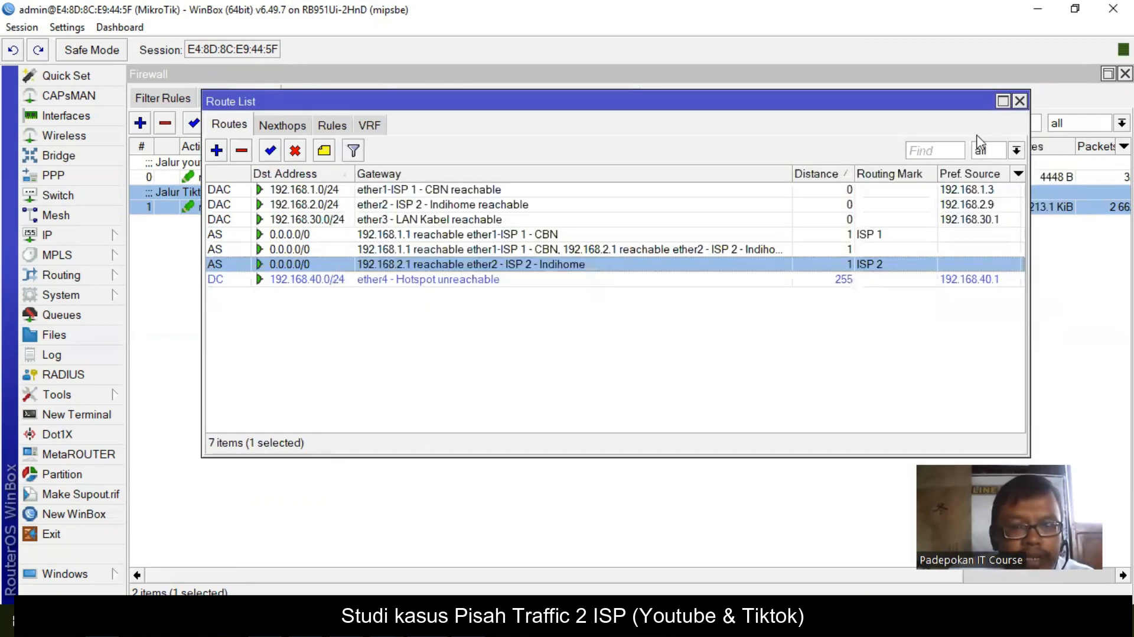
{"action": "left_click", "coordinate": [1020, 102]}
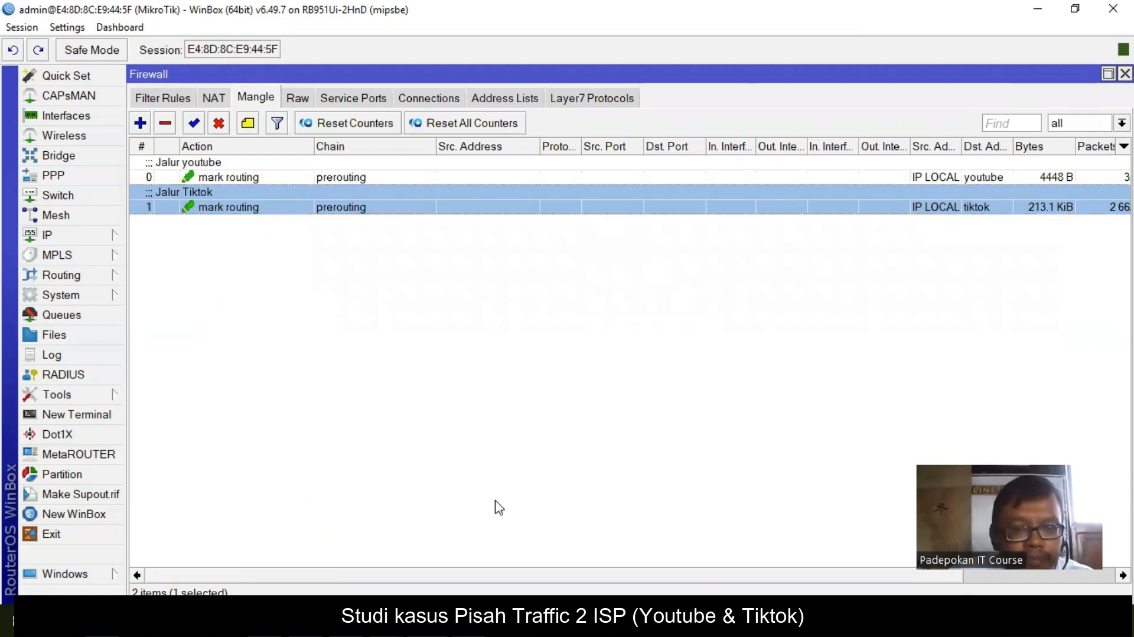
- Recheck the tracert output and firewall address lists, then show the 'Domain content' slide 4
{"action": "key", "text": "alt+Tab"}
{"action": "left_click_drag", "start_coordinate": [550, 101], "coordinate": [540, 66]}
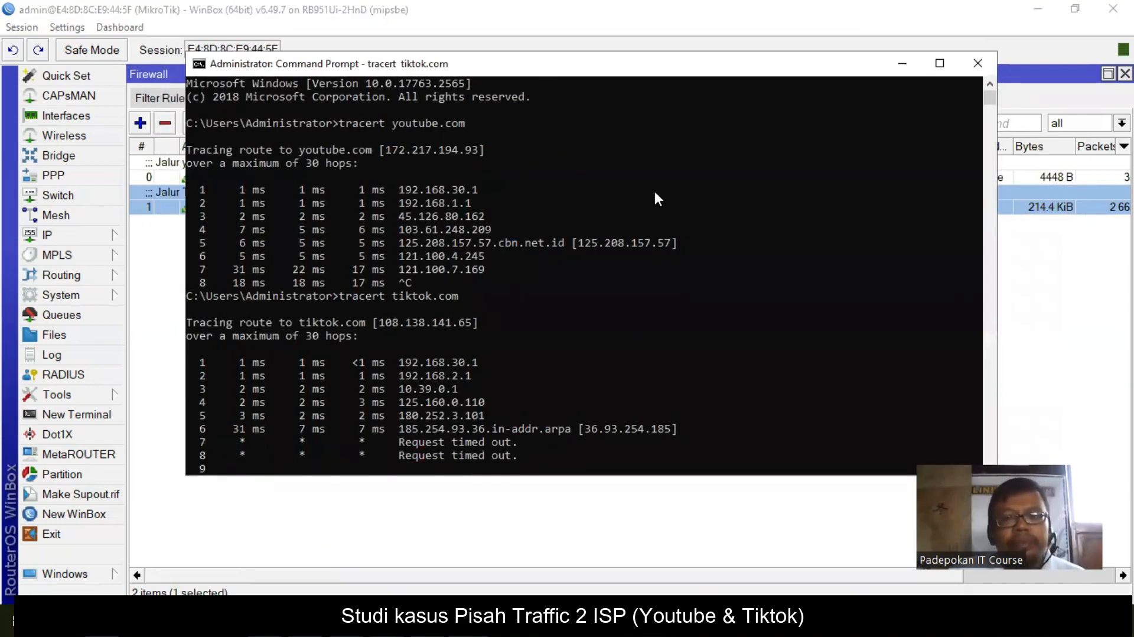
{"action": "left_click", "coordinate": [1024, 328]}
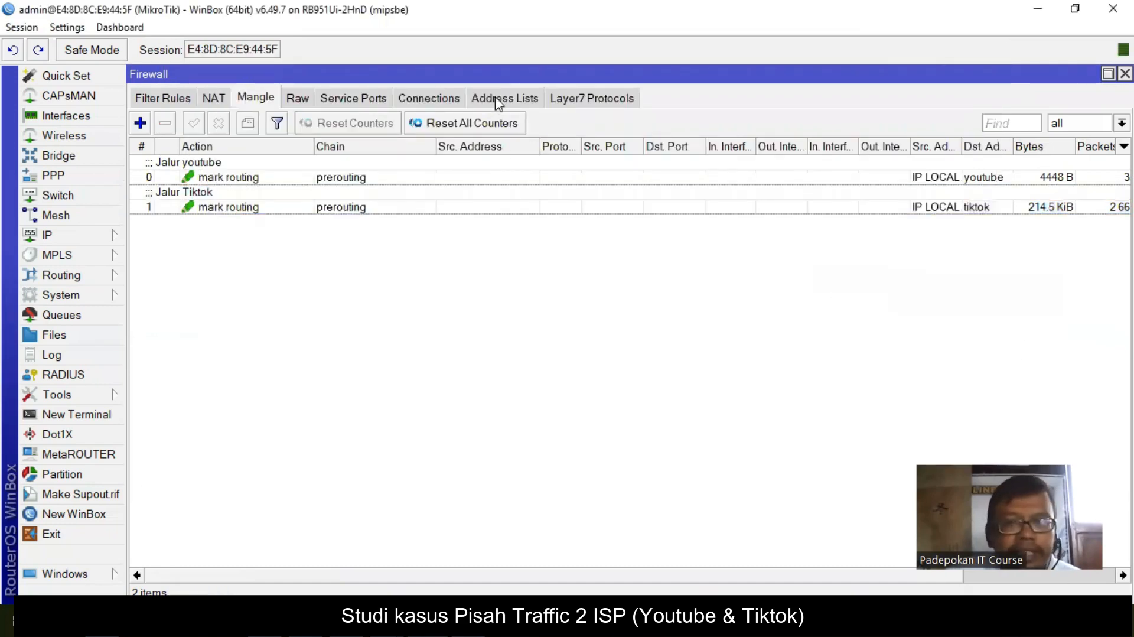
{"action": "left_click", "coordinate": [499, 99]}
{"action": "left_click", "coordinate": [522, 223]}
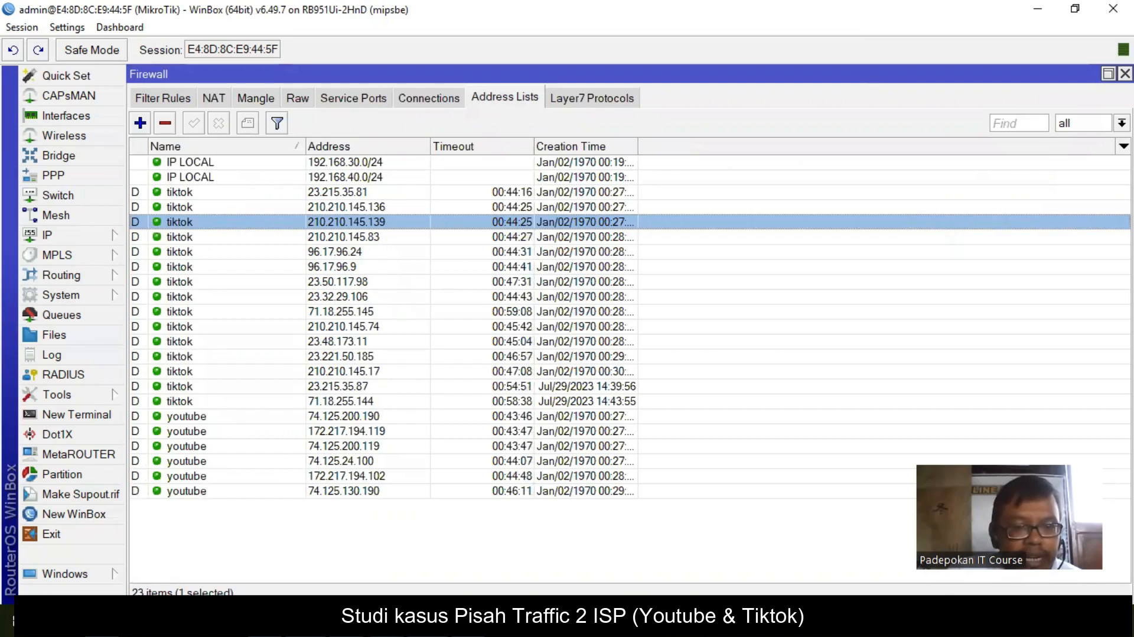
{"action": "left_click", "coordinate": [354, 620]}
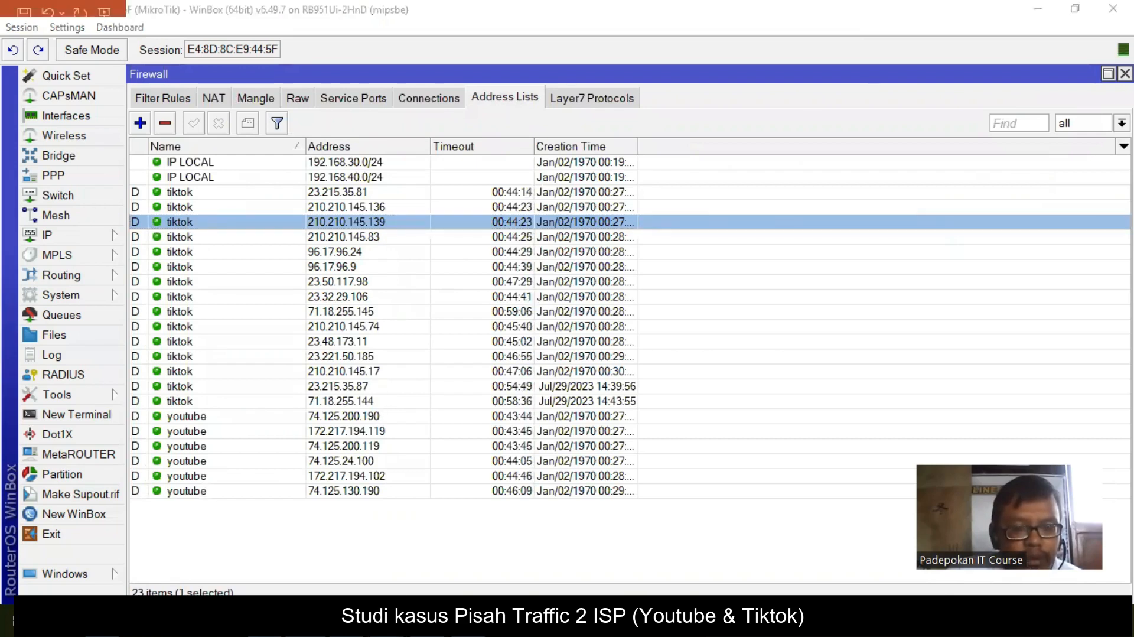
{"action": "left_click", "coordinate": [116, 414]}
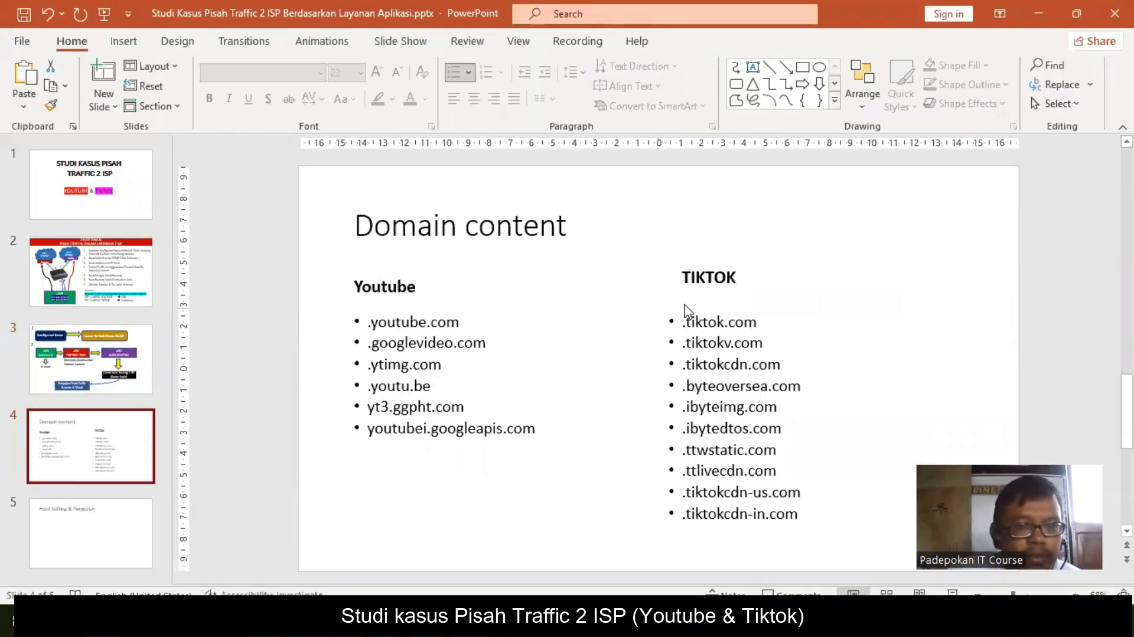
- Copy the .byteoversea.com domain from the slide's TIKTOK list
{"action": "left_click_drag", "start_coordinate": [684, 386], "coordinate": [783, 388]}
{"action": "right_click", "coordinate": [783, 391]}
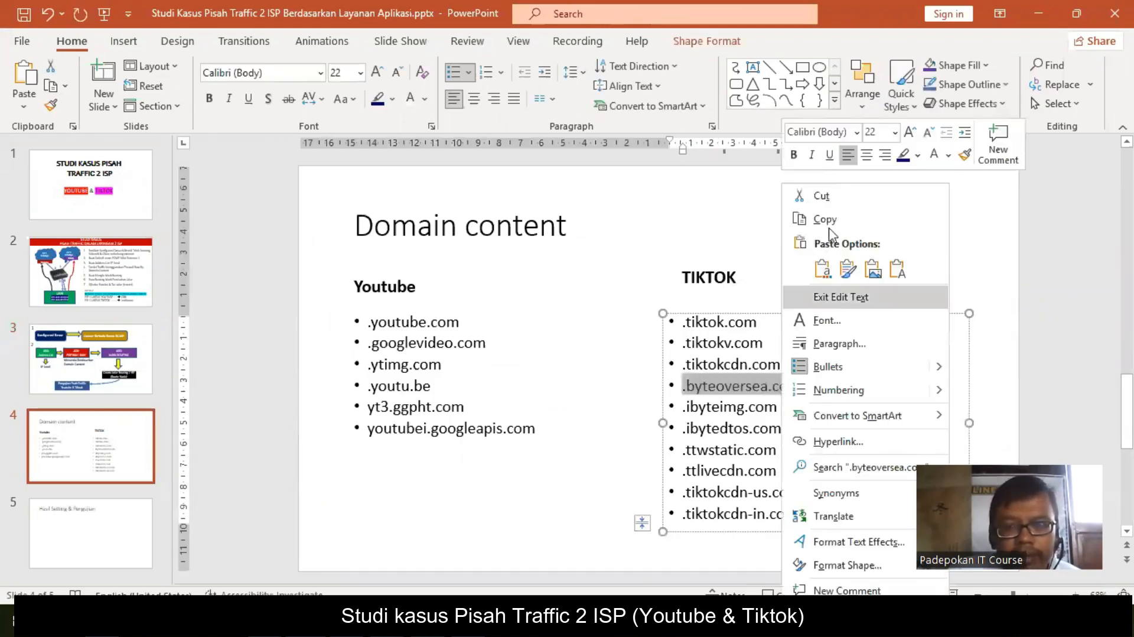
{"action": "left_click", "coordinate": [834, 218]}
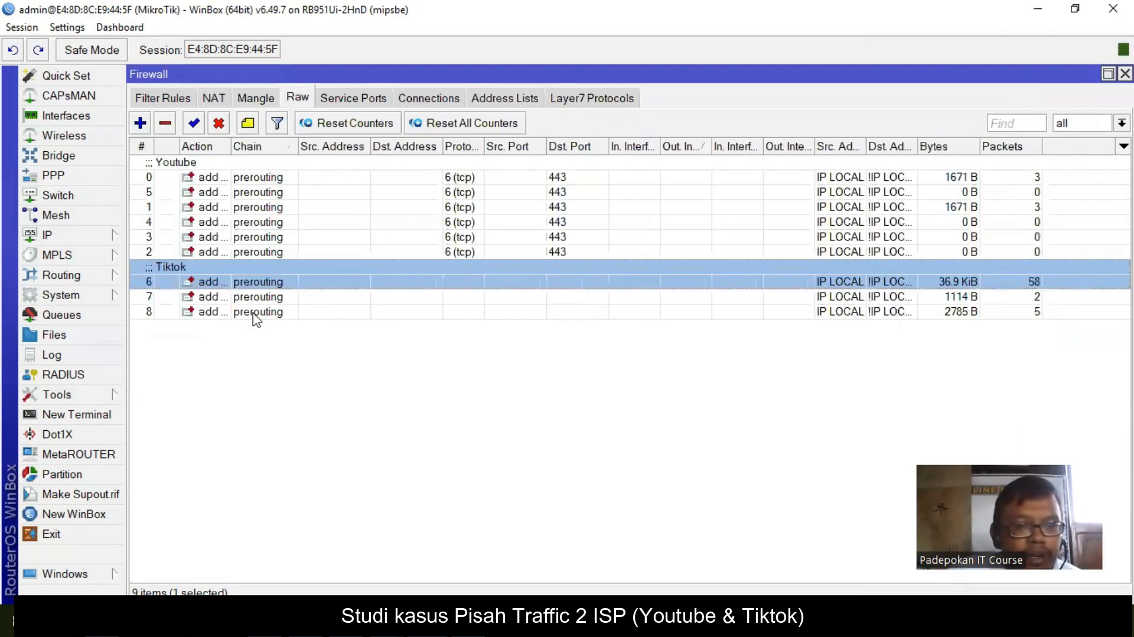
- Duplicate raw rule 8 as rule 9 with content .byteoversea.com, then check the Mangle and Filter Rules lists
{"action": "left_click", "coordinate": [254, 312]}
{"action": "double_click", "coordinate": [254, 312]}
{"action": "left_click", "coordinate": [722, 261]}
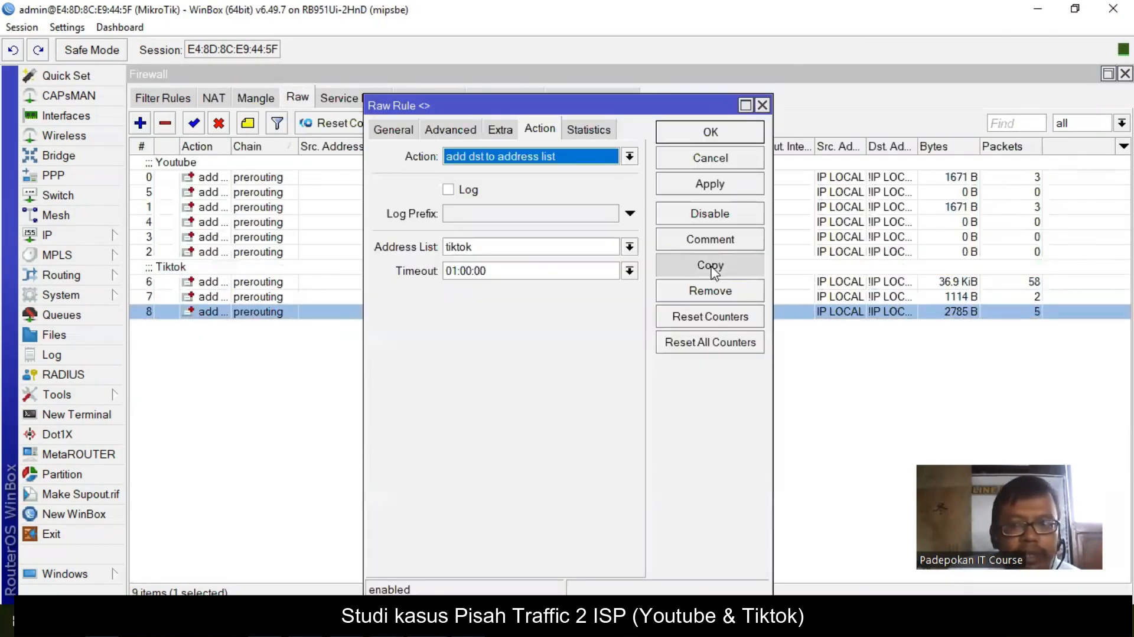
{"action": "left_click", "coordinate": [480, 99]}
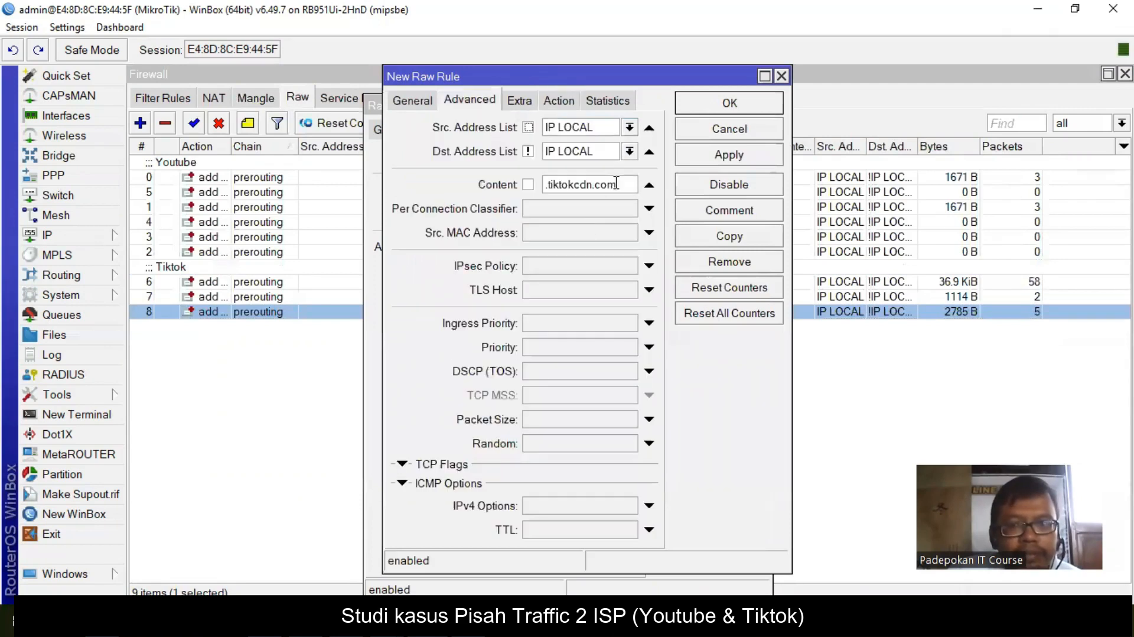
{"action": "left_click_drag", "start_coordinate": [616, 183], "coordinate": [486, 189]}
{"action": "key", "text": "ctrl+v"}
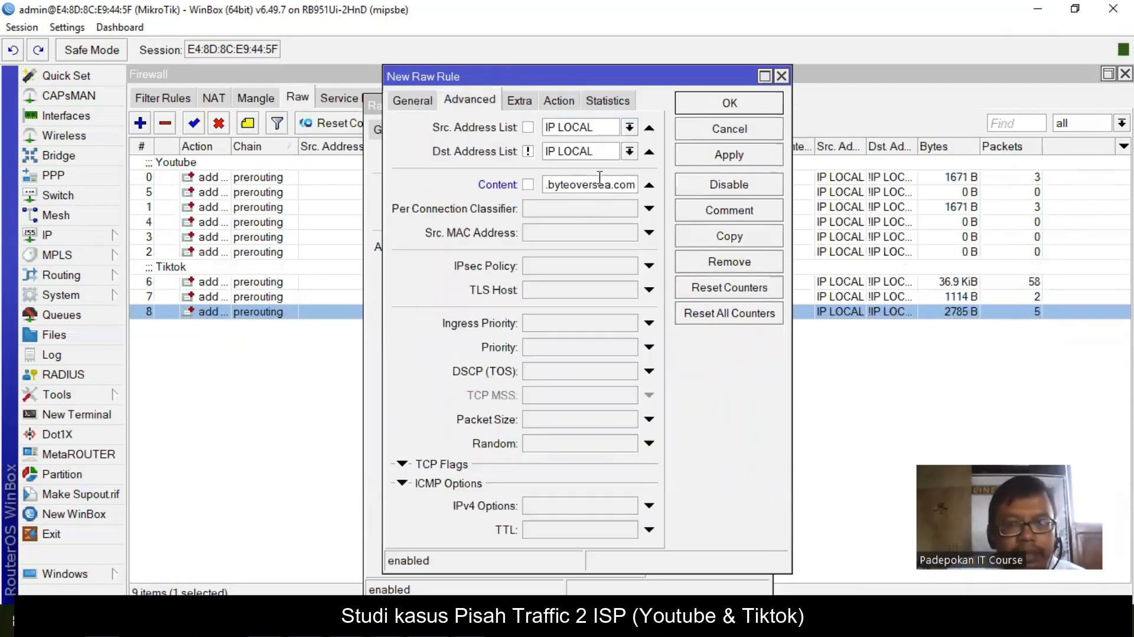
{"action": "left_click", "coordinate": [750, 106]}
{"action": "left_click", "coordinate": [725, 131]}
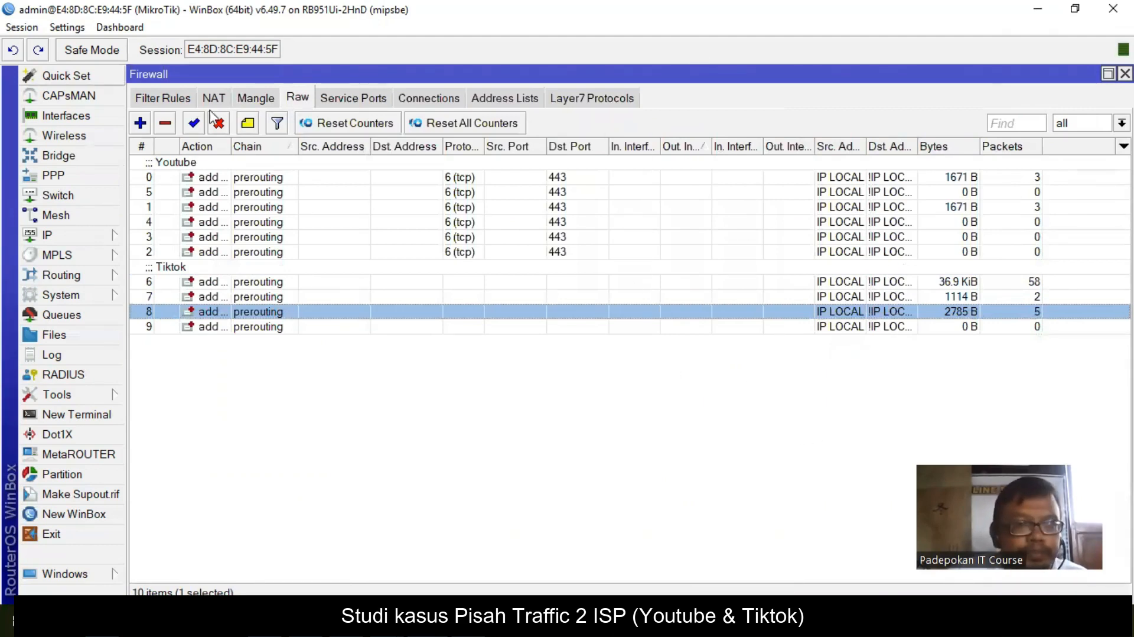
{"action": "left_click", "coordinate": [256, 99]}
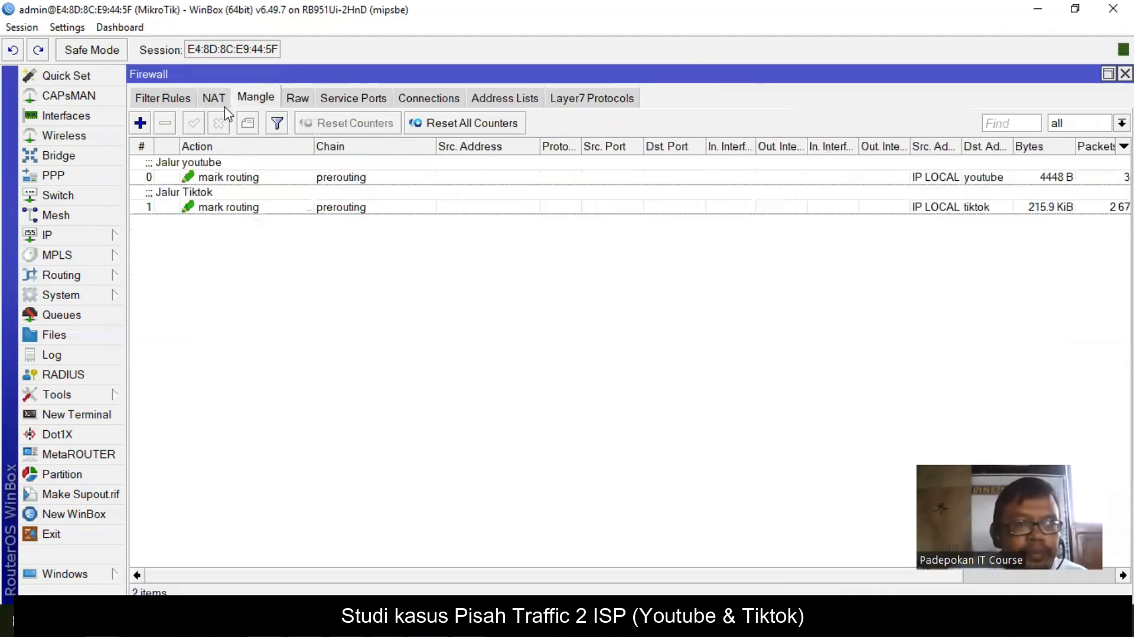
{"action": "left_click", "coordinate": [160, 98]}
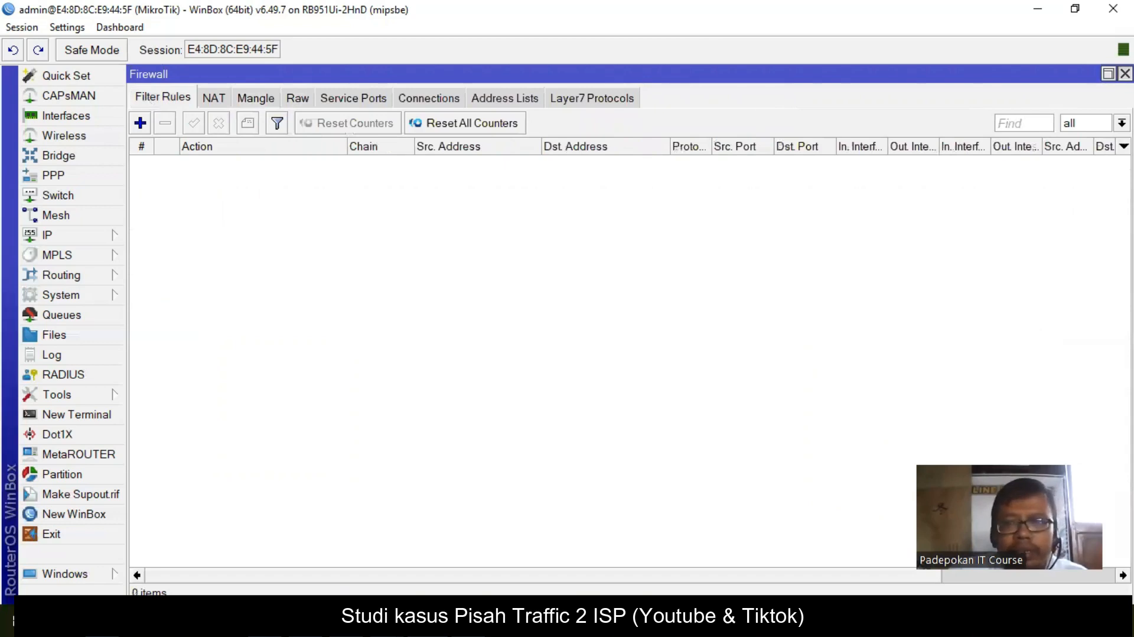